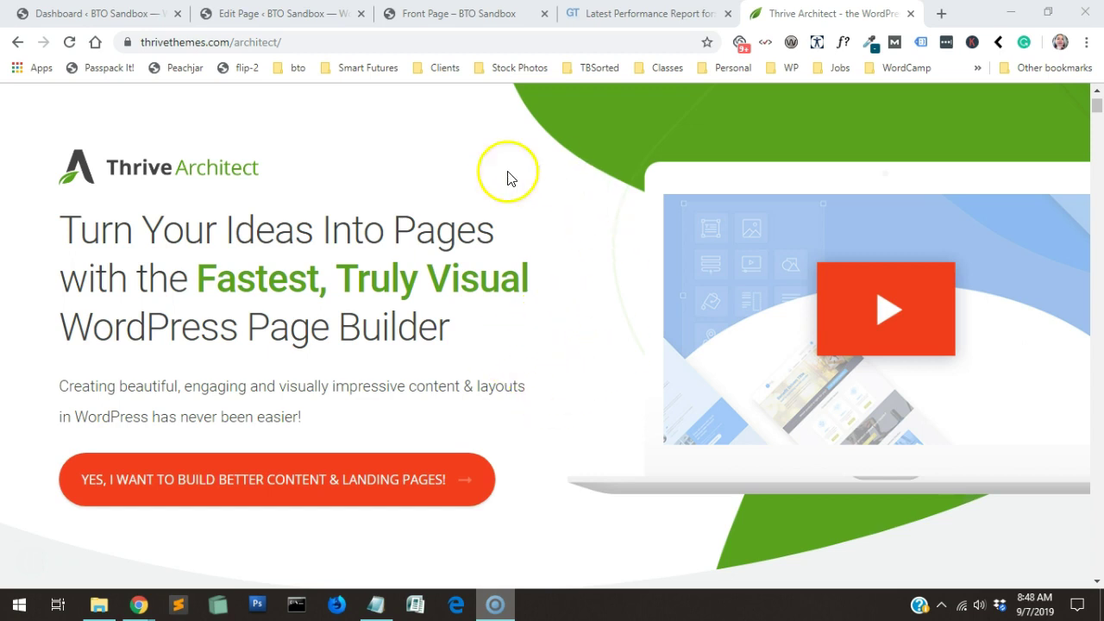
- Look over the live Front Page of the BTO Sandbox site from its header down to its footer
click(495, 14)
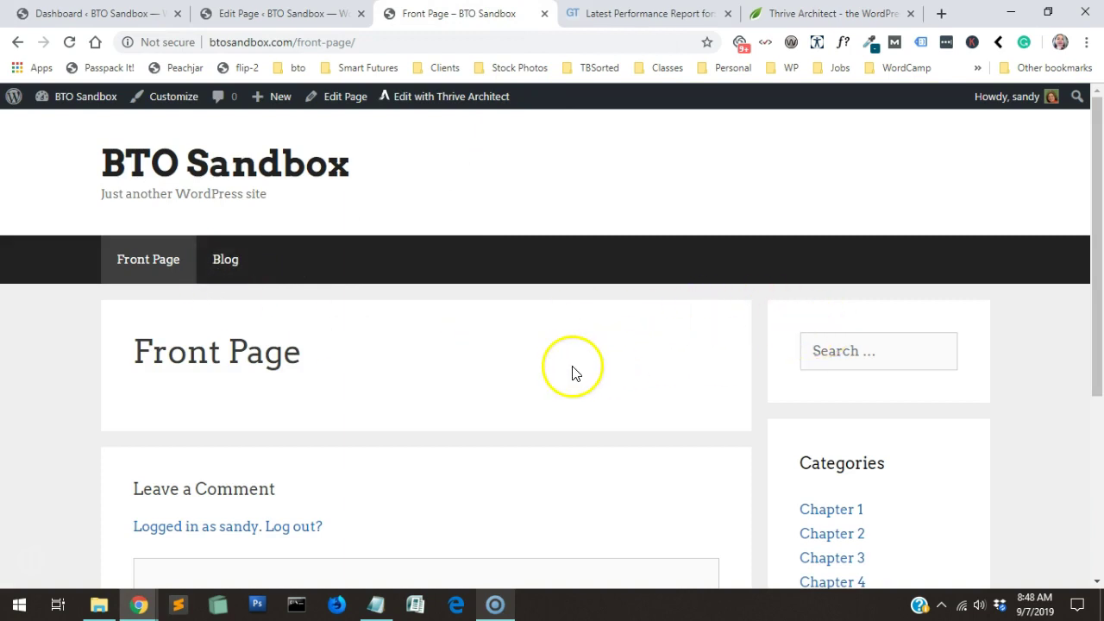
scroll(725, 379, down, 1)
scroll(724, 380, down, 5)
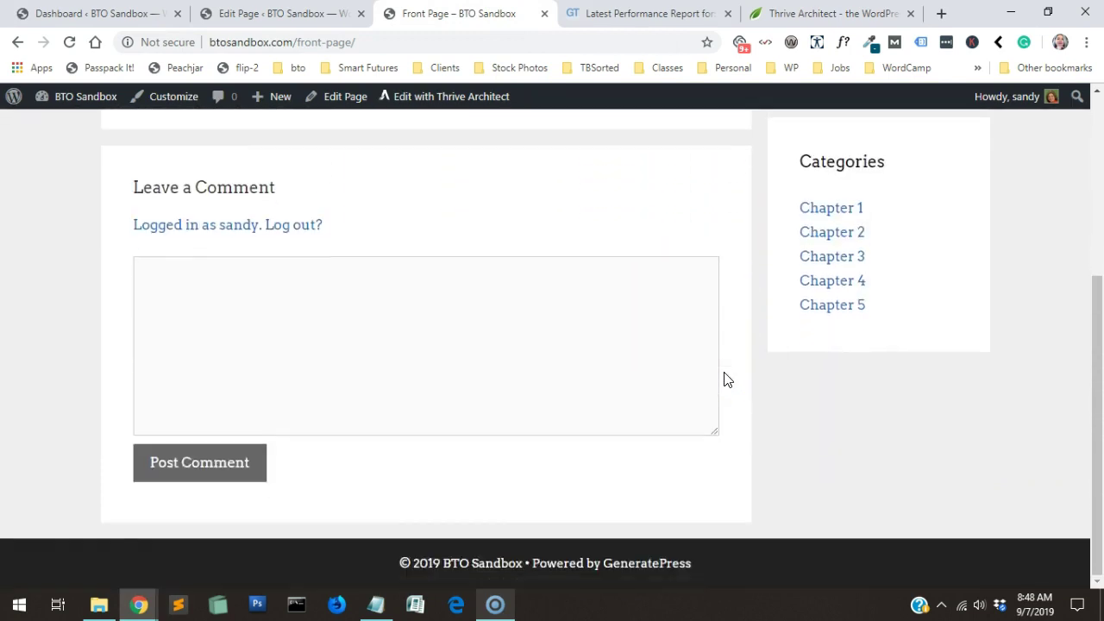
scroll(724, 380, up, 5)
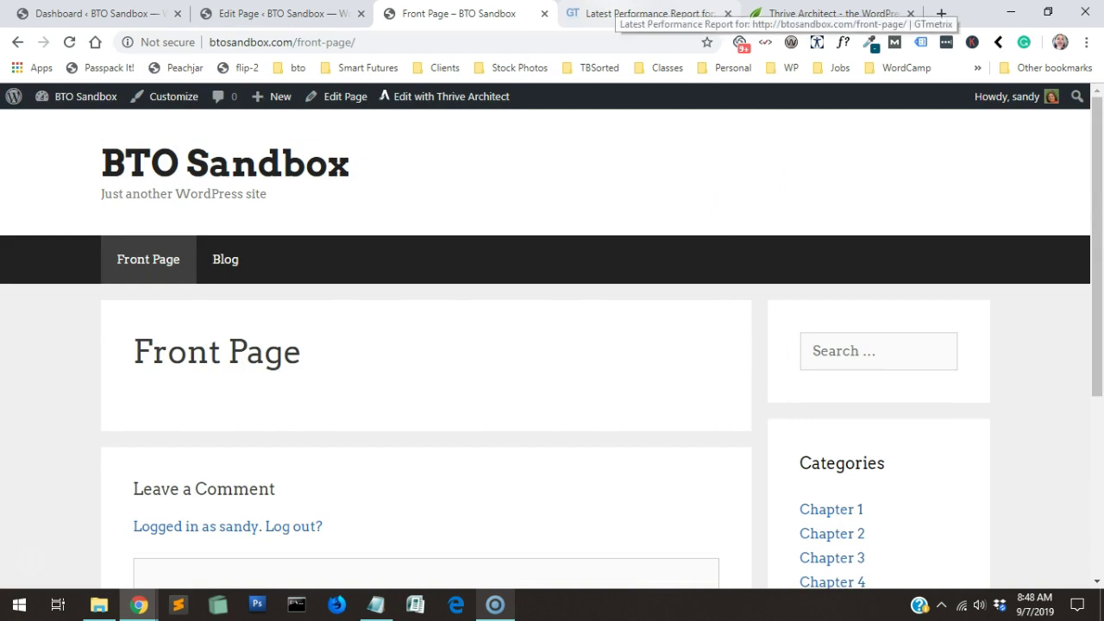
- Review the load time, page size and request count in the Front Page's GTmetrix report, comparing it with the live page
click(638, 14)
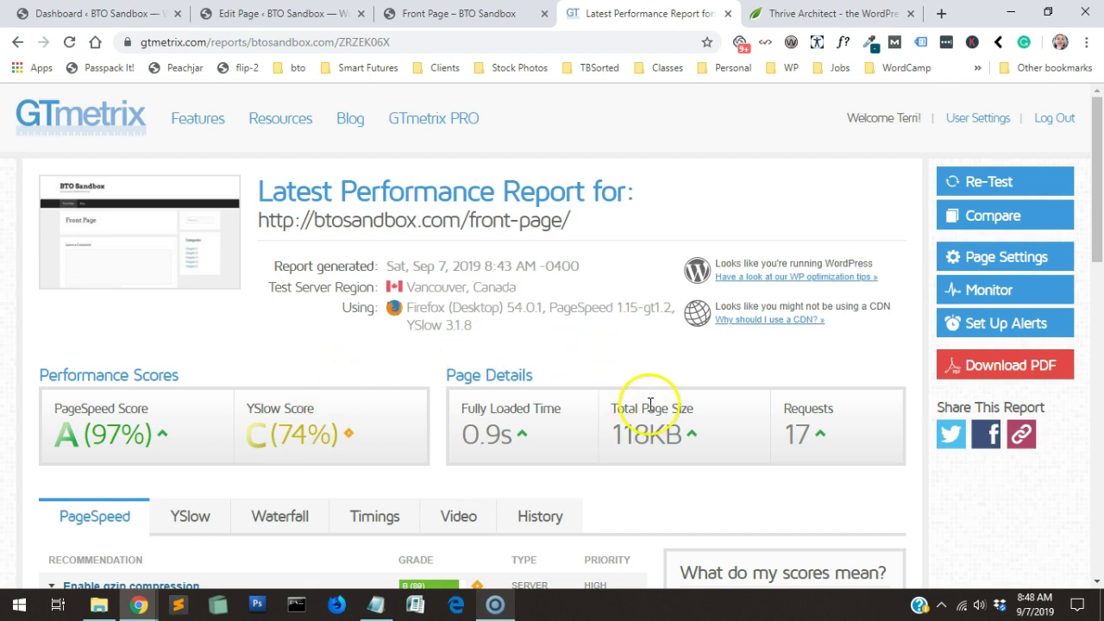
drag(458, 445, 845, 434)
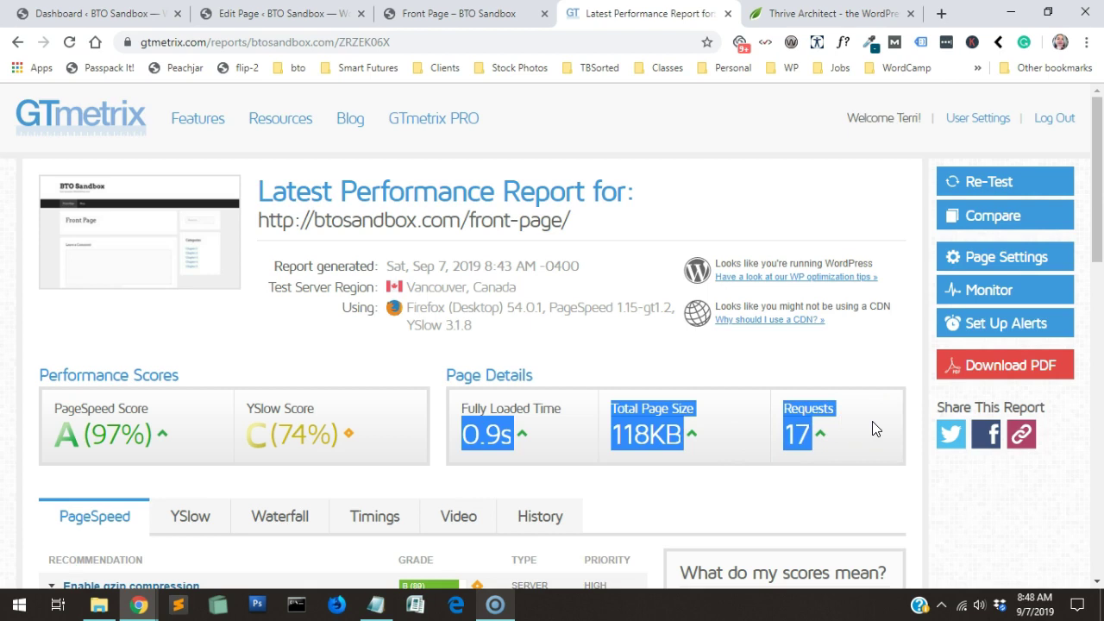
click(534, 15)
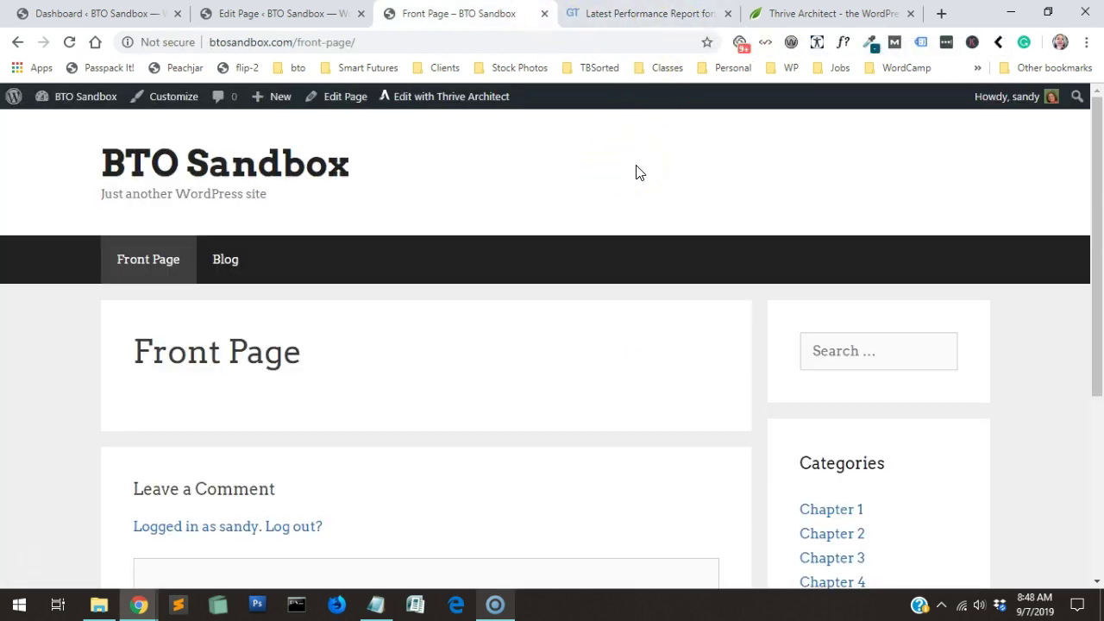
click(643, 14)
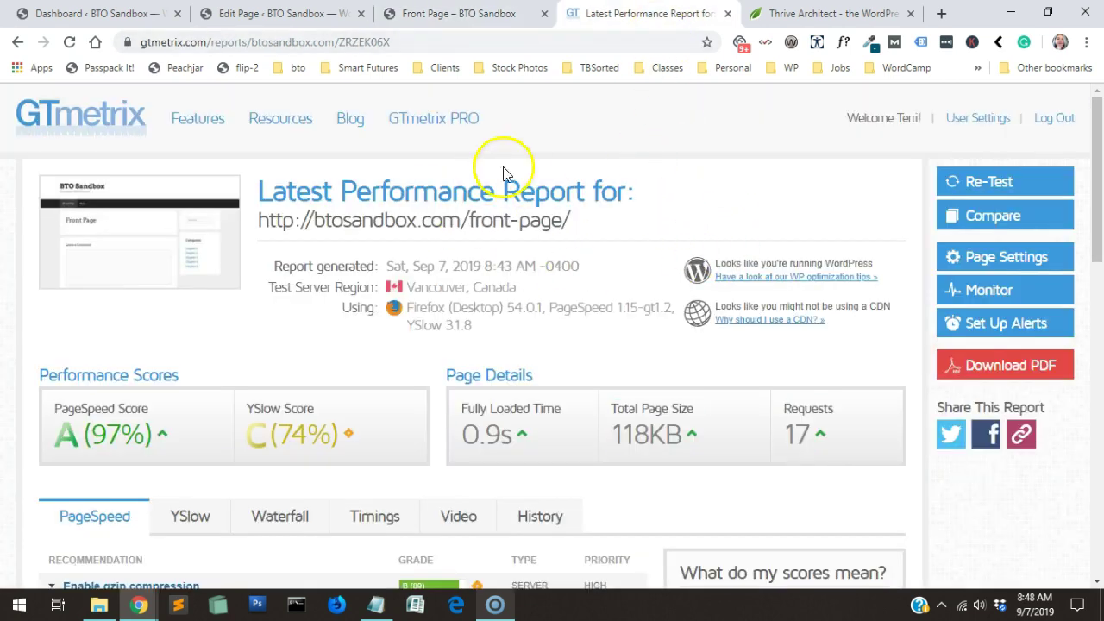
click(457, 14)
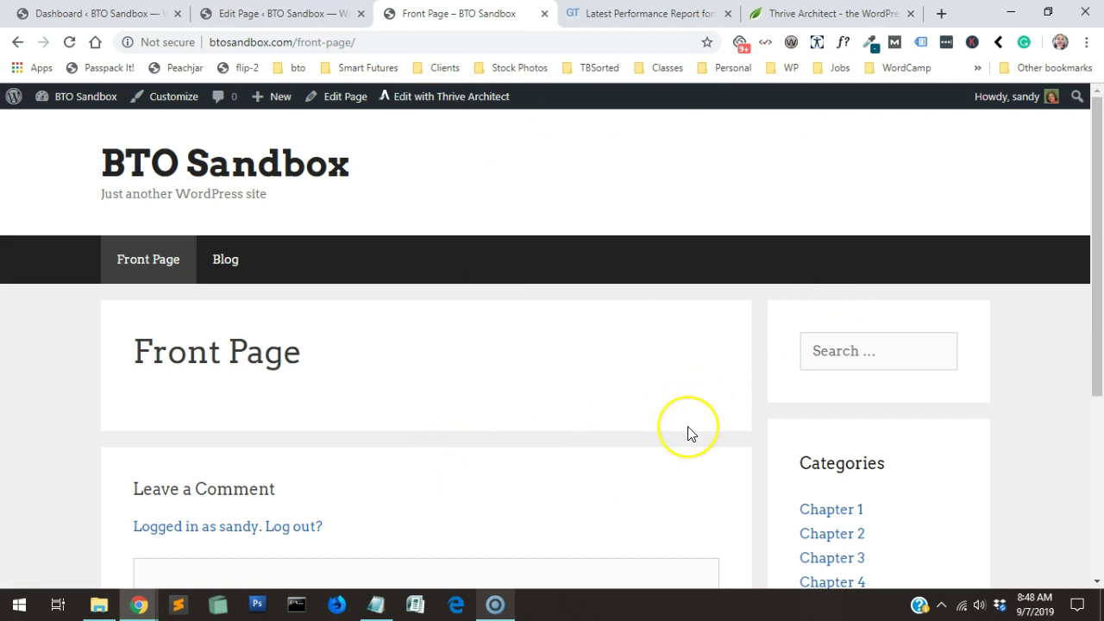
- Disable the Content Title element in the Front Page's layout settings in the WordPress editor
click(244, 13)
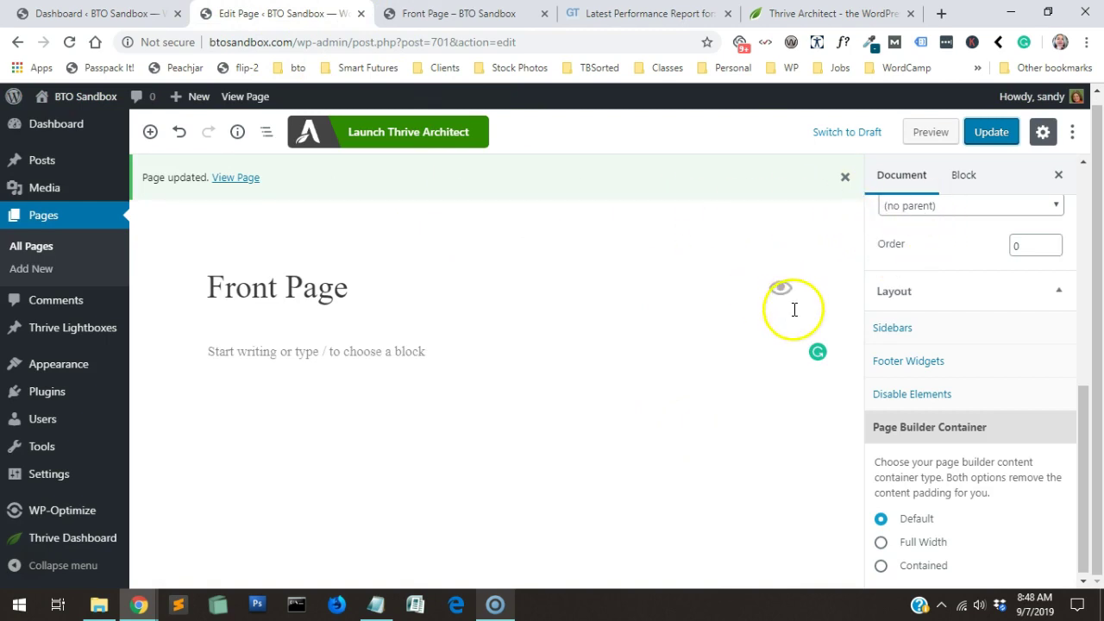
scroll(1033, 396, down, 1)
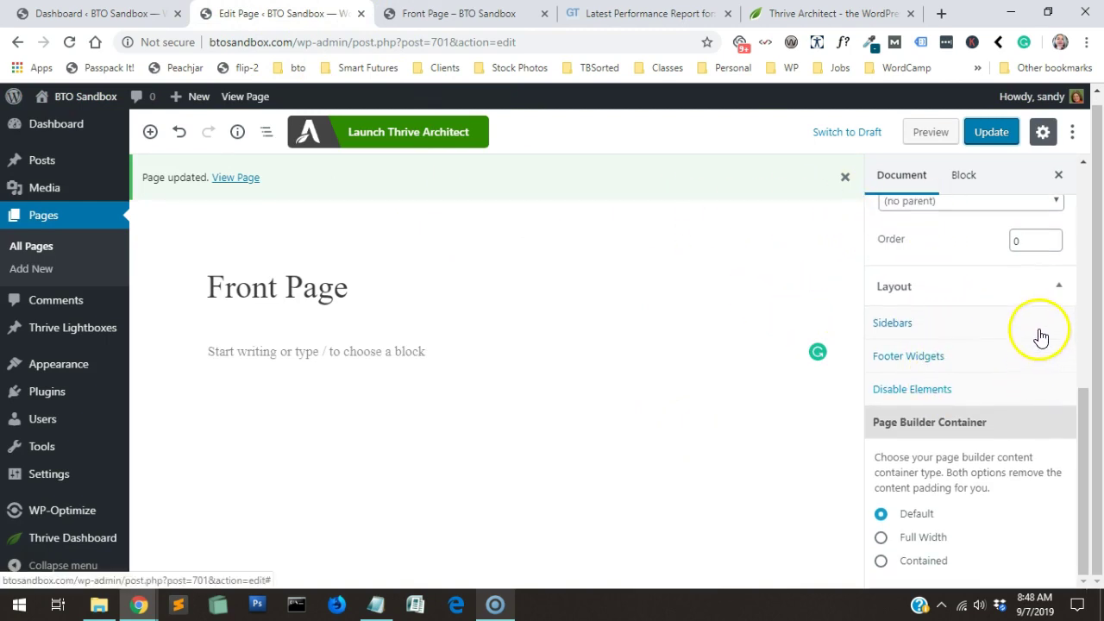
click(948, 393)
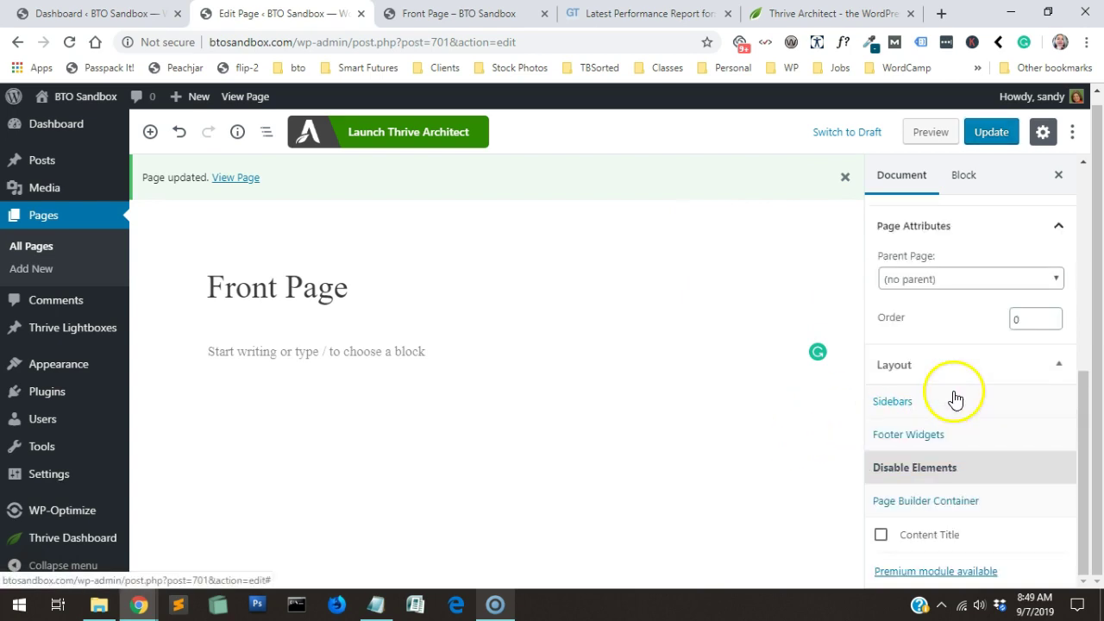
click(882, 536)
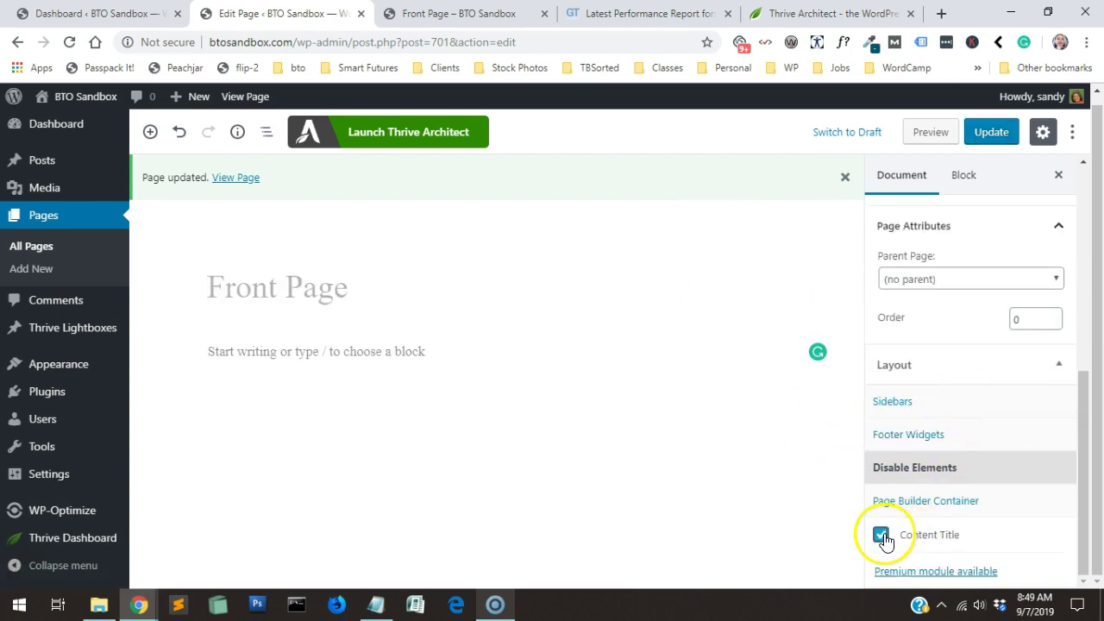
- Set the page's sidebar layout to Content (no sidebars) and its page builder container to Full Width, and update the page
click(984, 442)
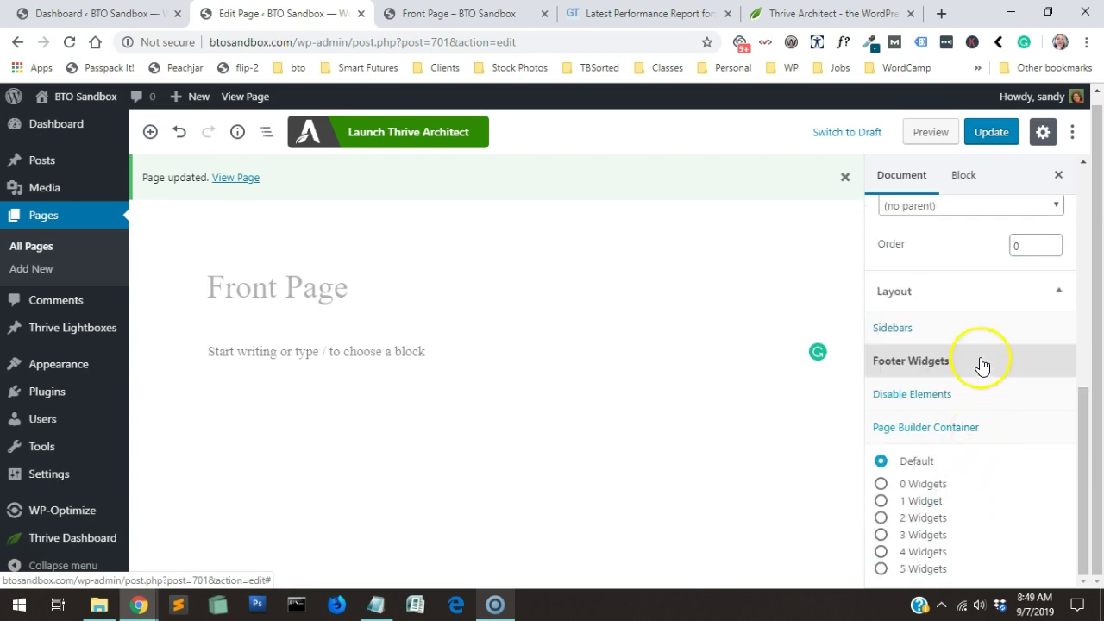
click(975, 329)
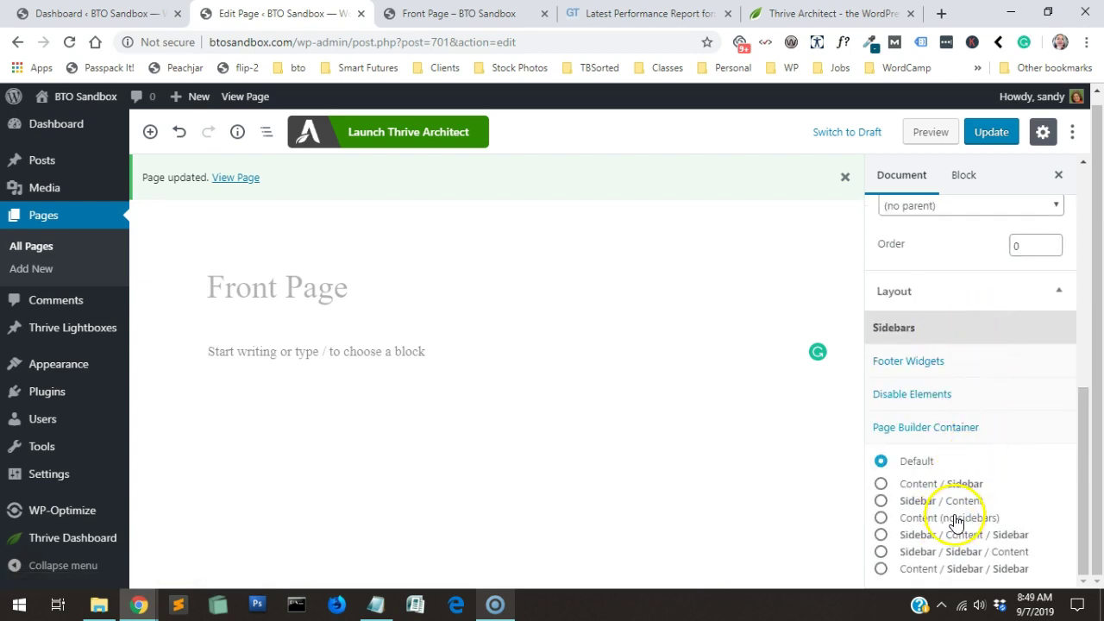
click(880, 518)
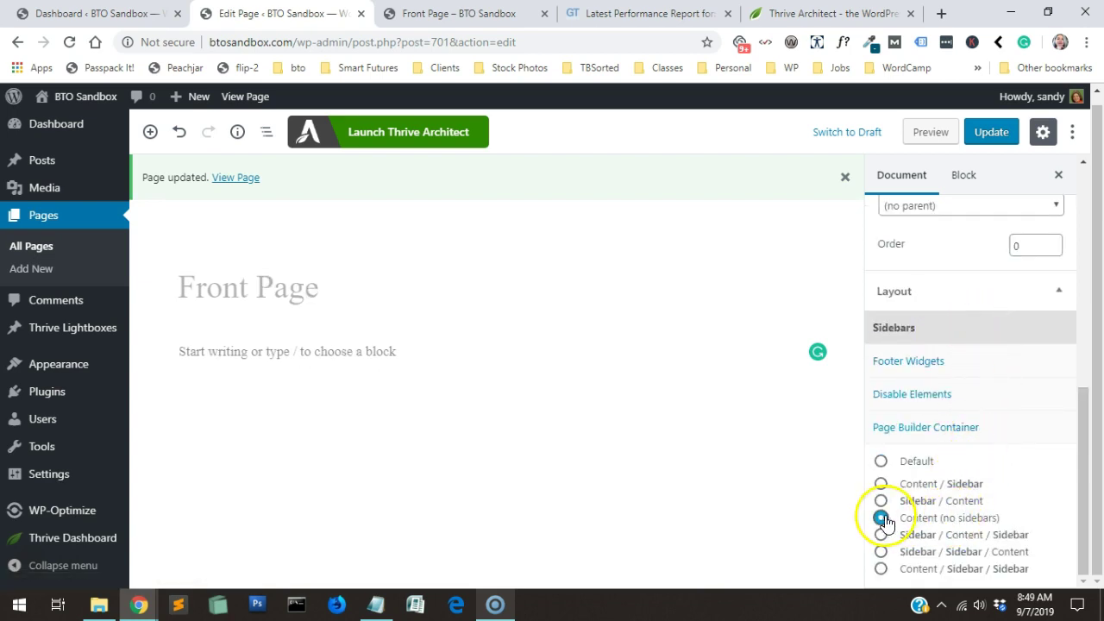
click(985, 434)
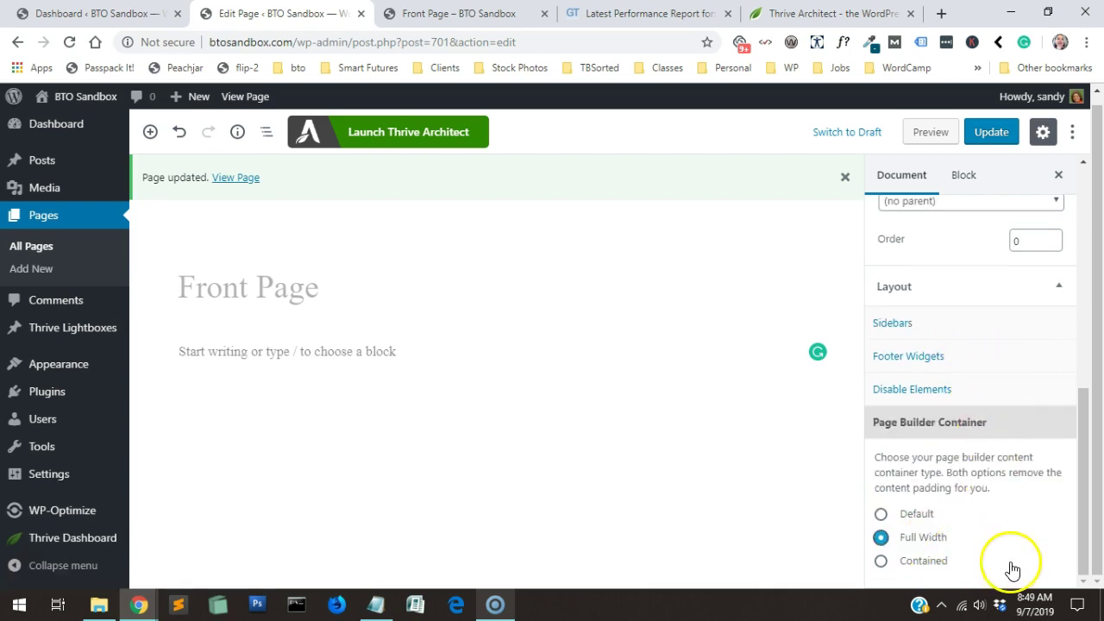
click(998, 144)
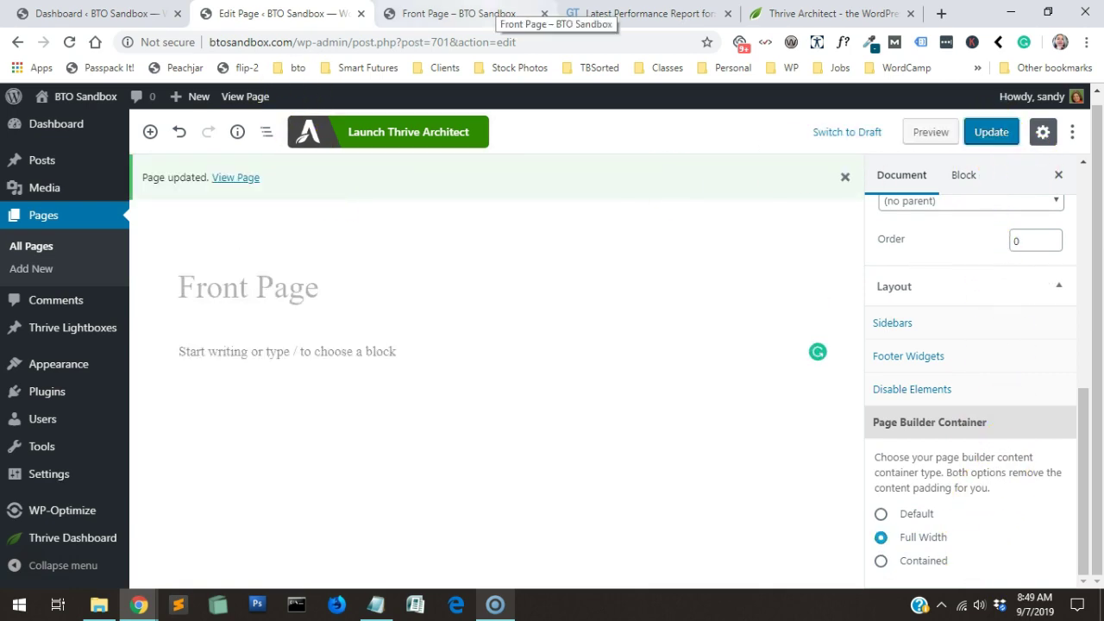
- Reload the live Front Page and inspect the effect of the layout changes
click(495, 13)
click(71, 43)
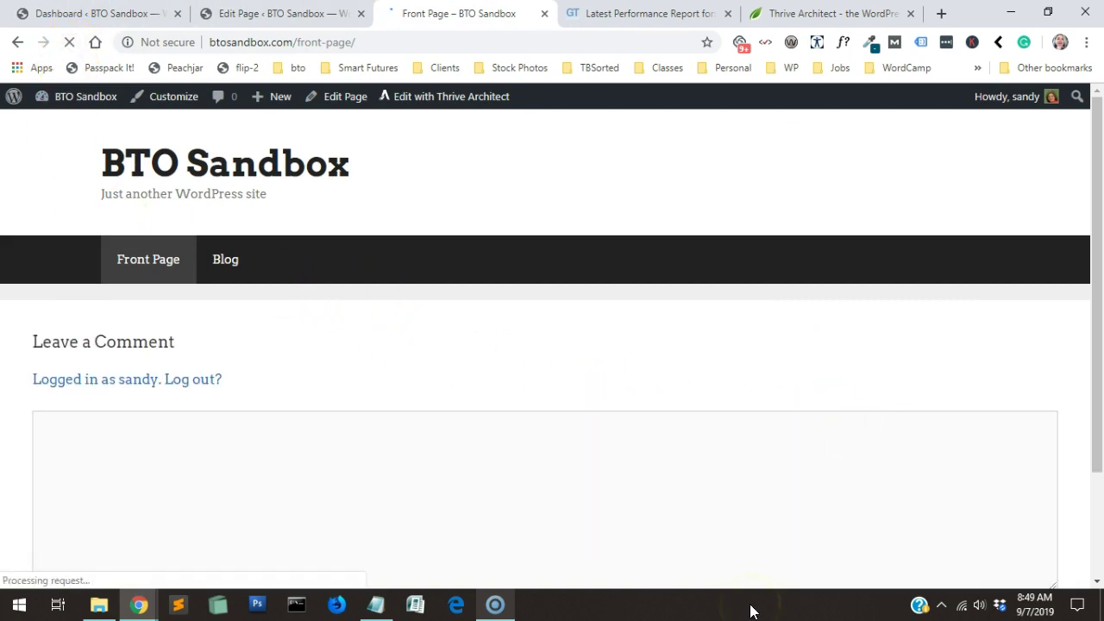
scroll(460, 439, down, 2)
scroll(475, 439, up, 2)
- Turn off Allow Comments for the Front Page, update it, and reload the live page
click(285, 13)
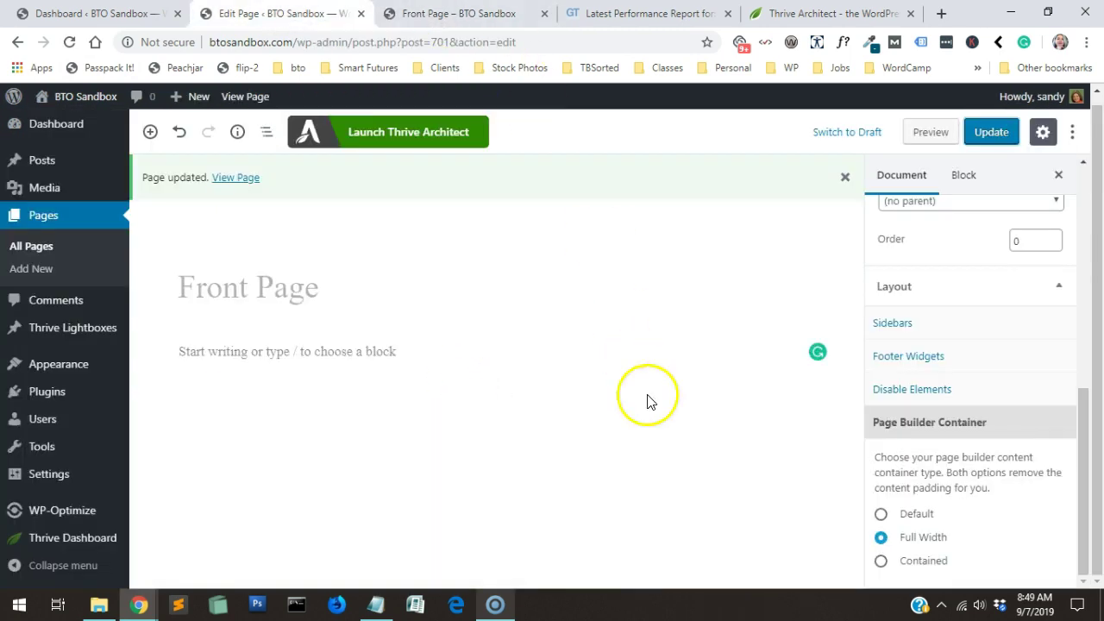
scroll(939, 513, up, 5)
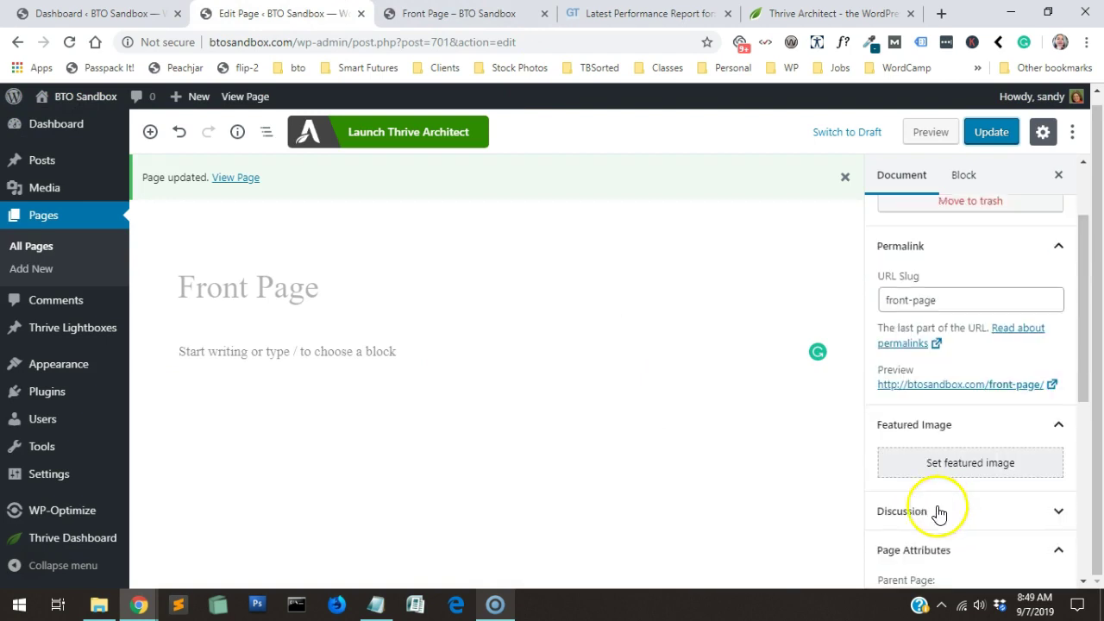
scroll(940, 504, up, 1)
scroll(943, 510, down, 3)
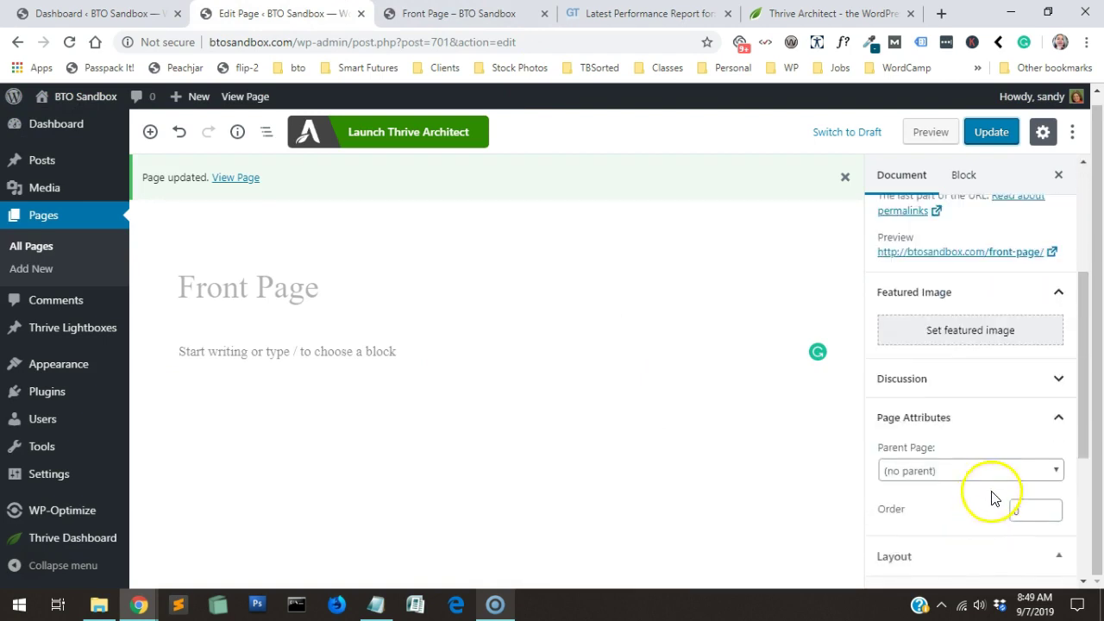
click(1005, 376)
click(883, 410)
click(982, 134)
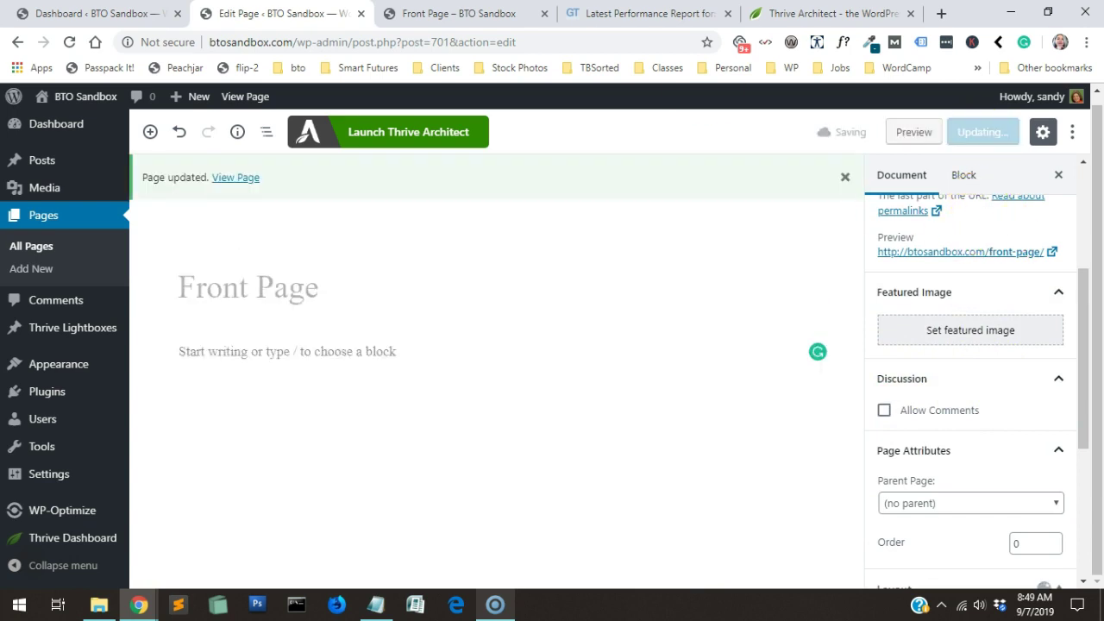
click(479, 13)
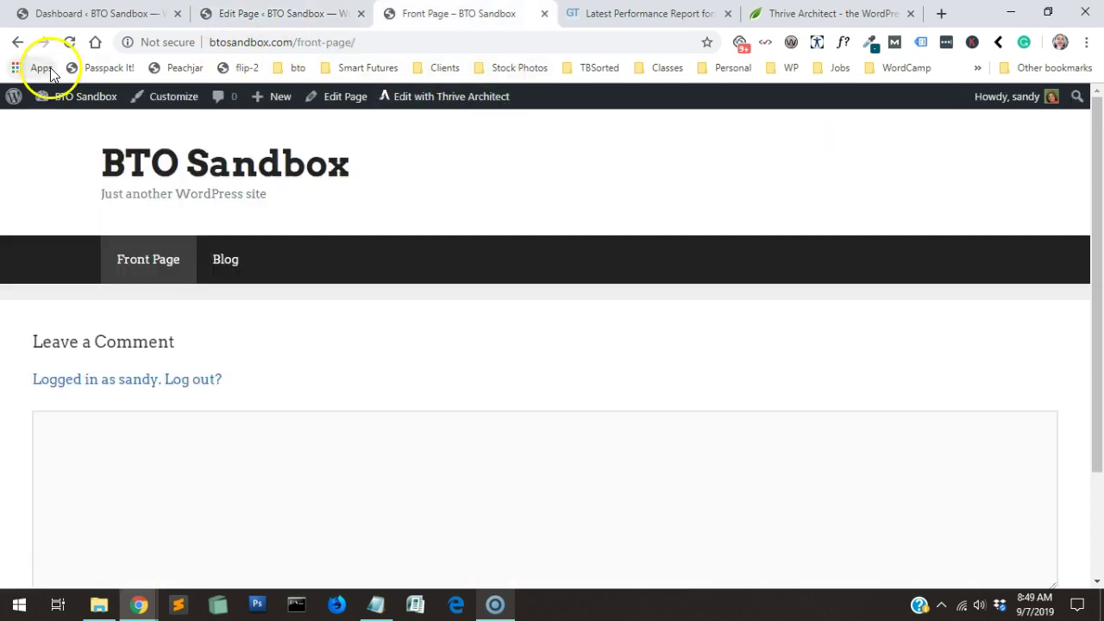
click(69, 42)
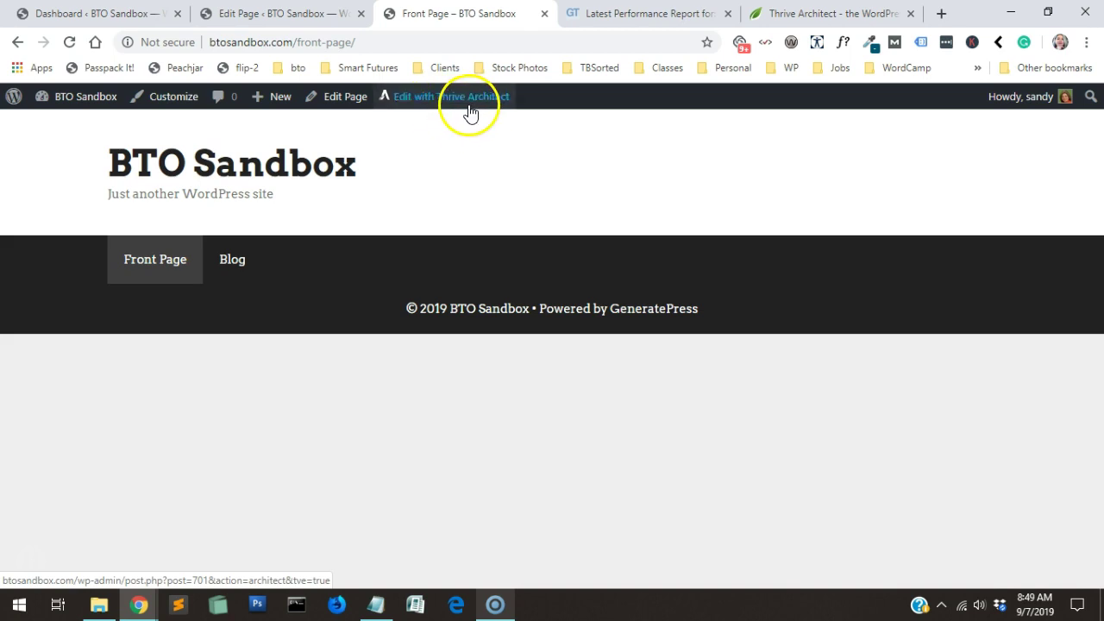
- Open the live Front Page for editing with Thrive Architect
click(335, 10)
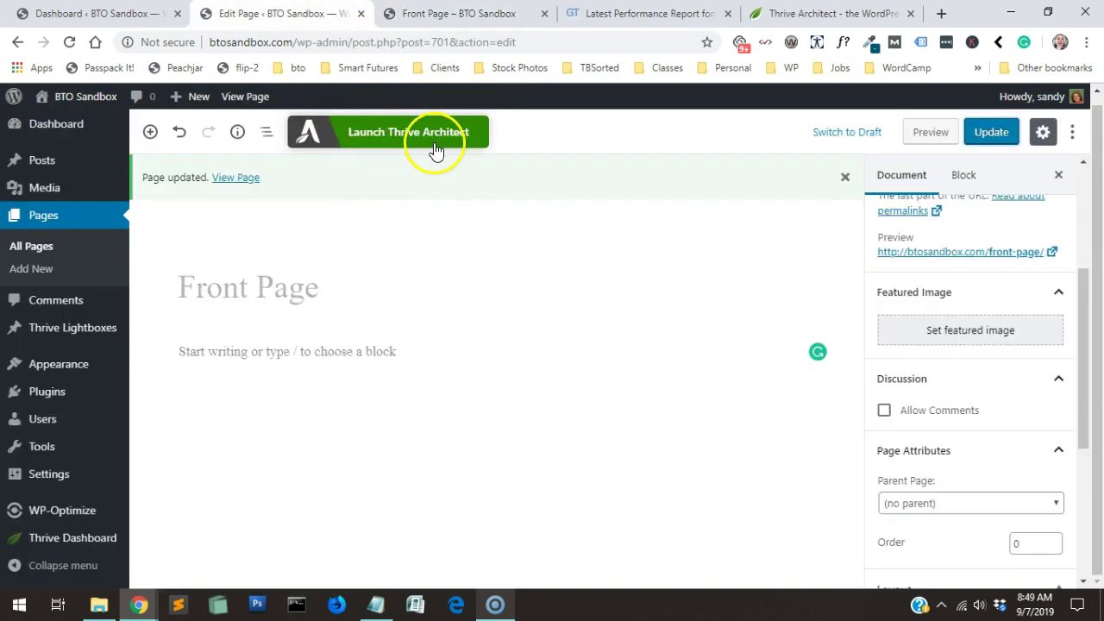
click(438, 12)
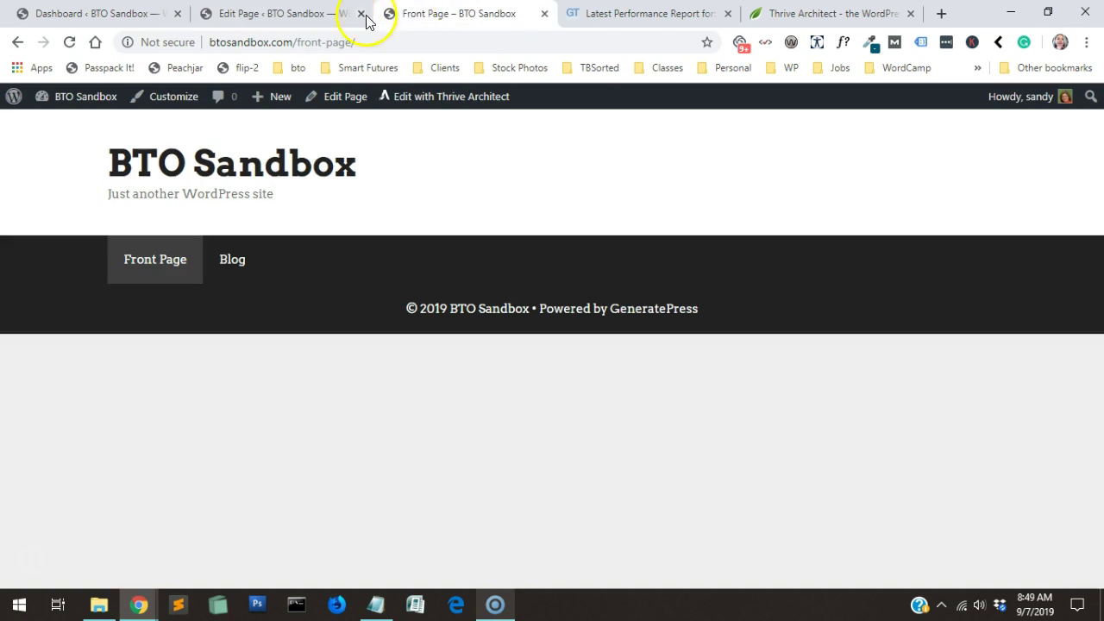
click(441, 99)
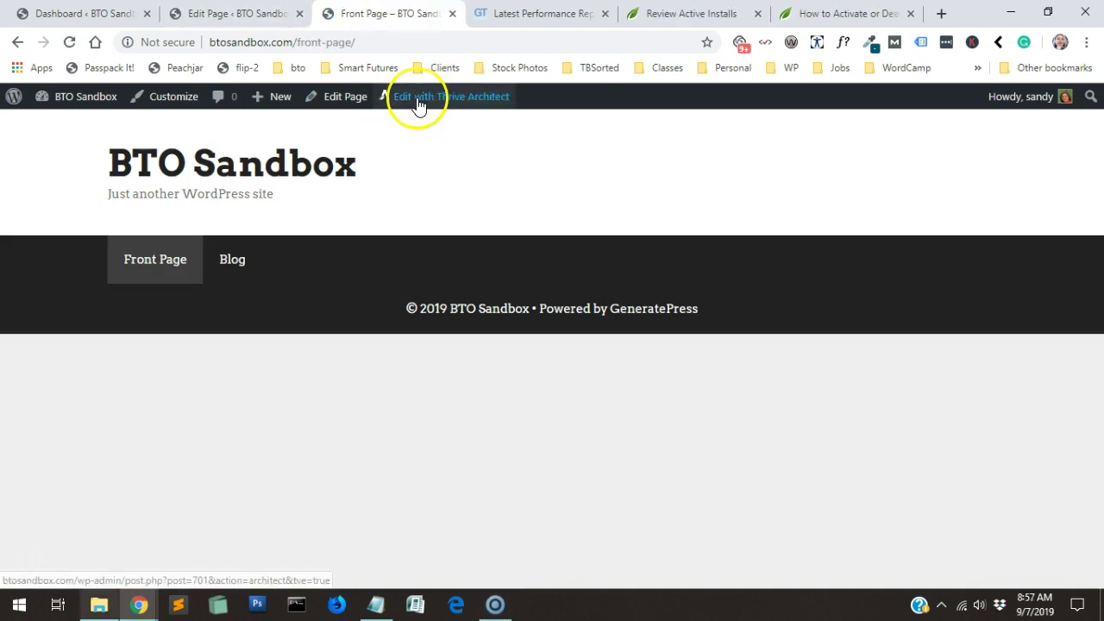
click(418, 101)
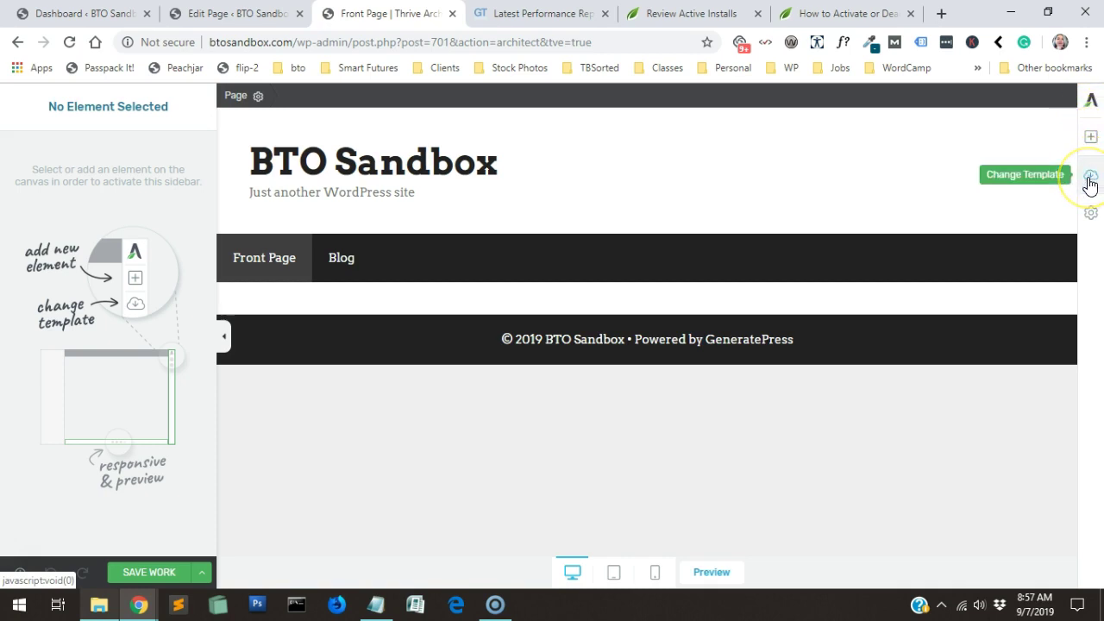
- Look through the Thrive Architect settings, including Advanced Settings, the Page Event Manager and Import Landing Page, cancelling each dialog
click(1088, 213)
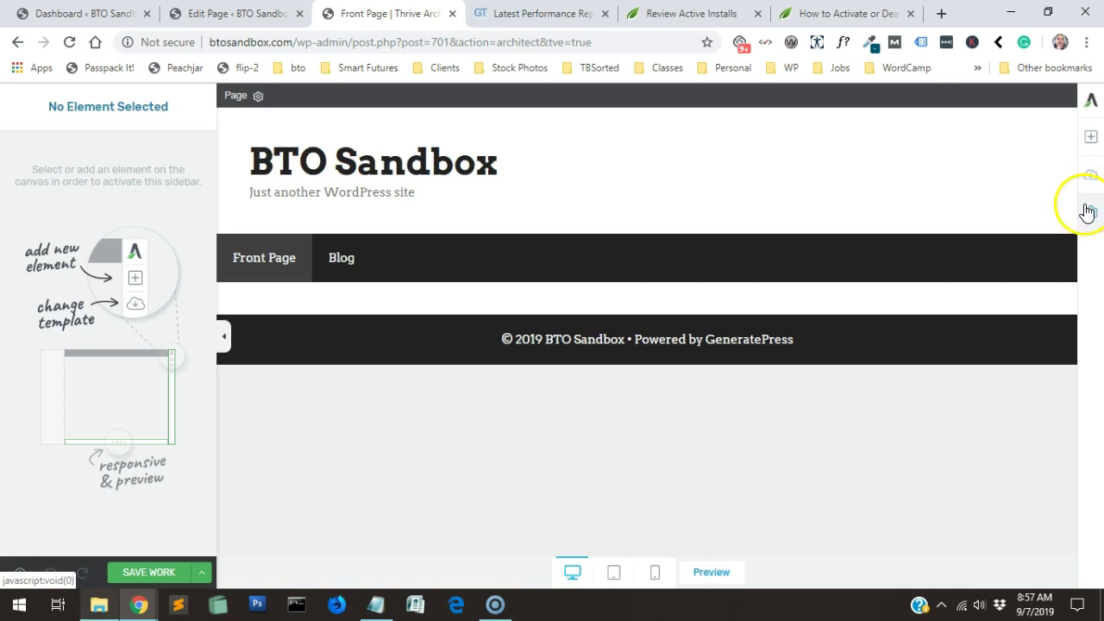
click(1088, 214)
click(991, 155)
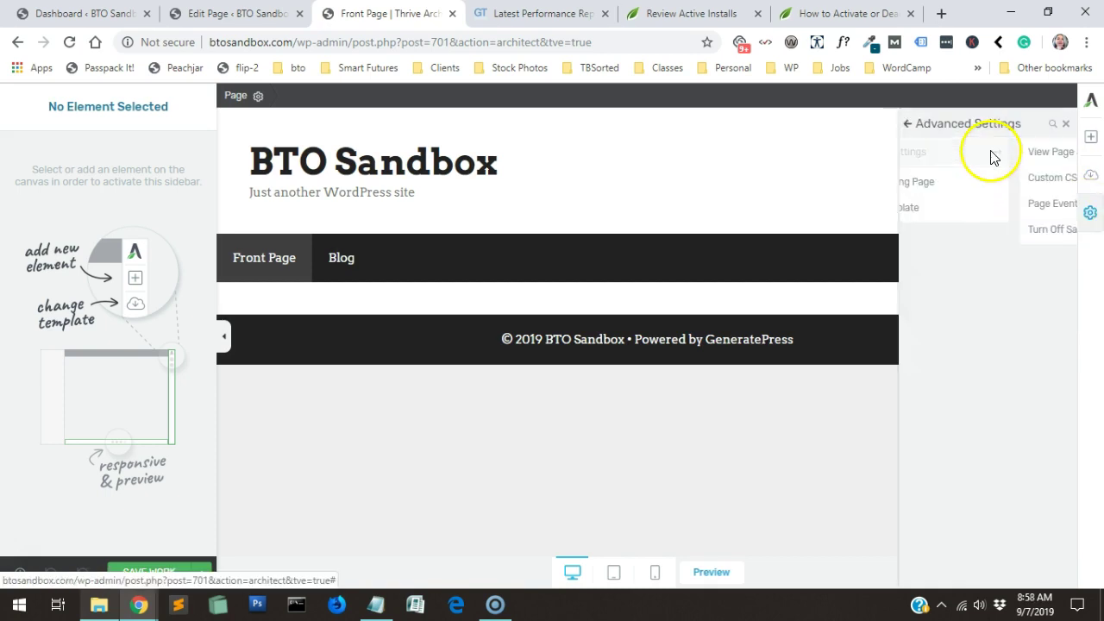
click(978, 190)
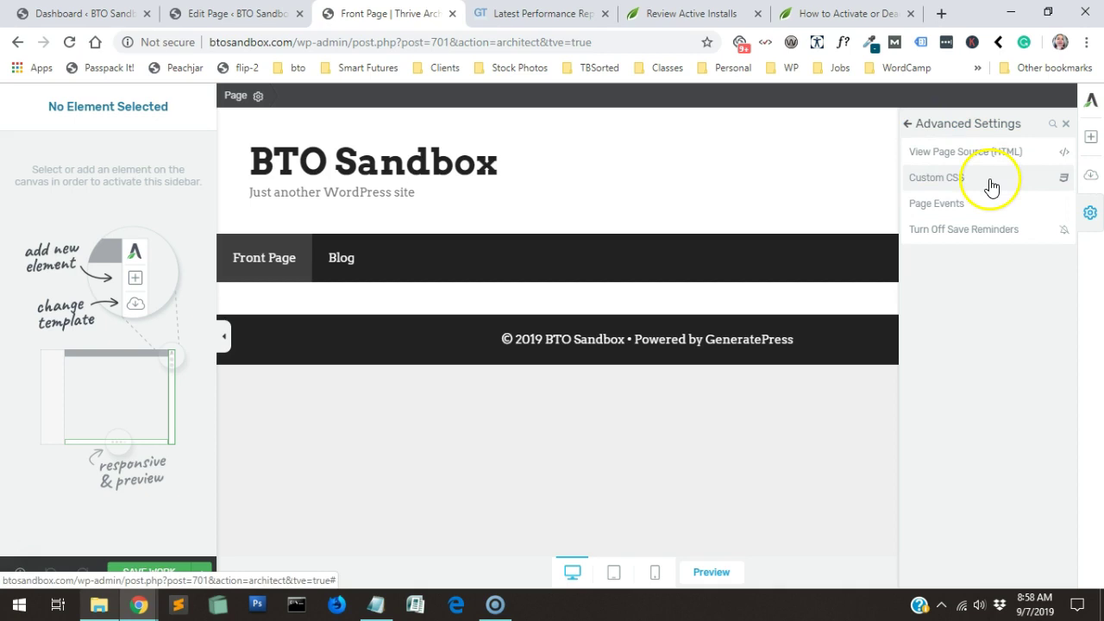
click(956, 205)
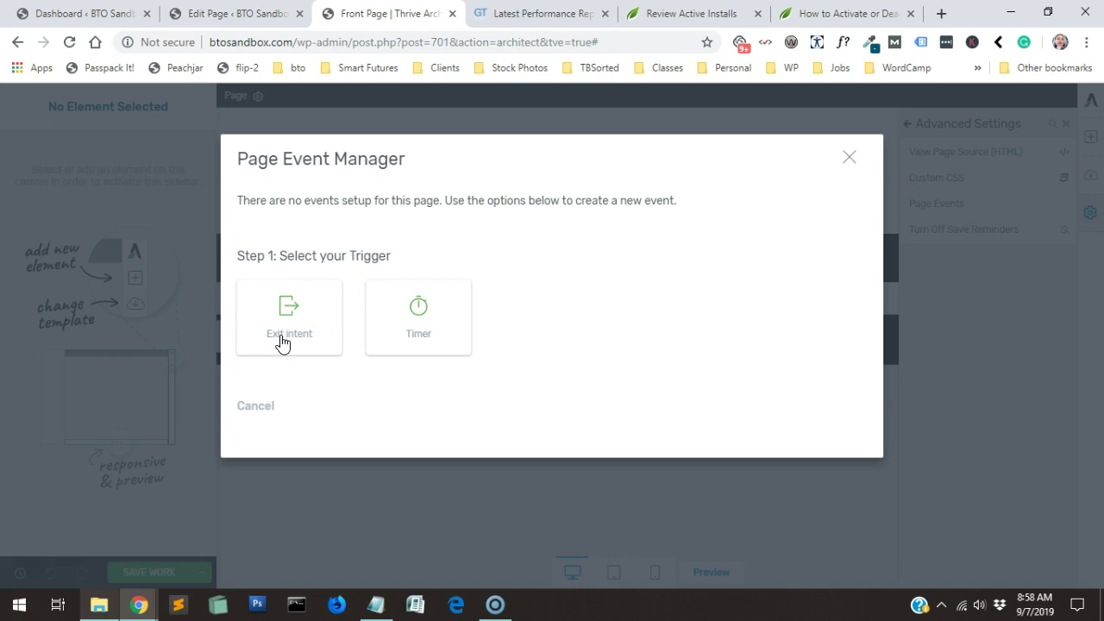
key(Escape)
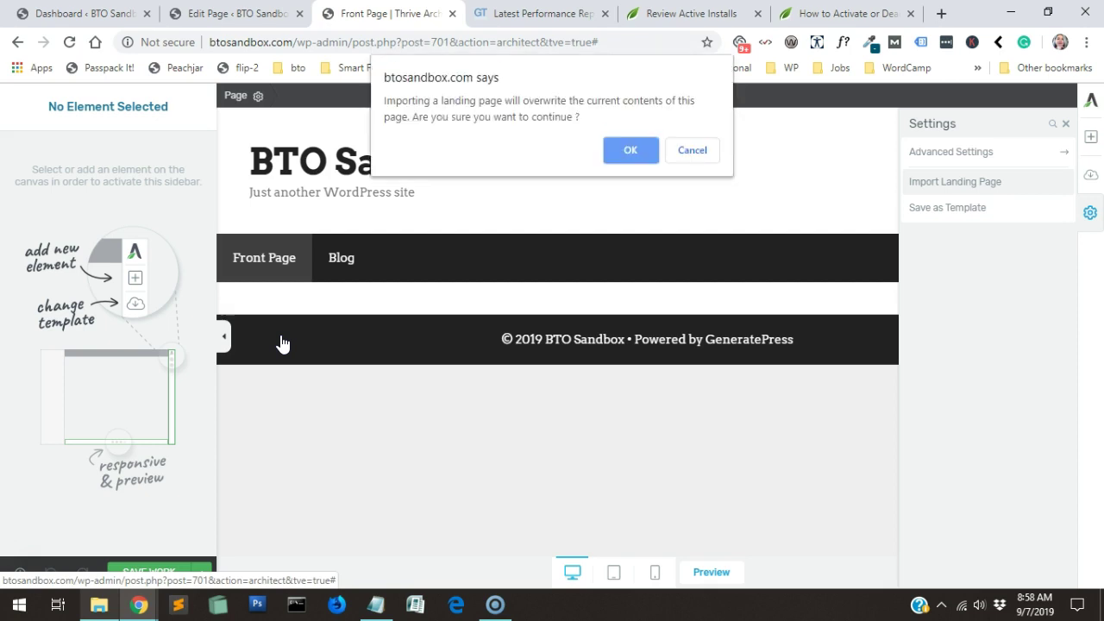
key(Escape)
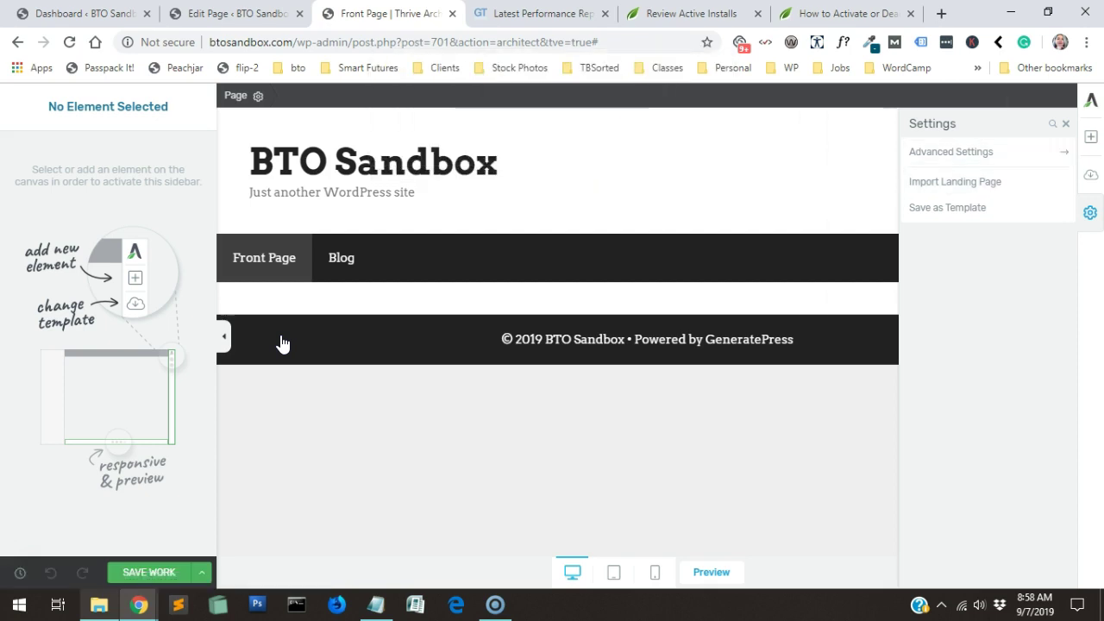
key(shift+Tab)
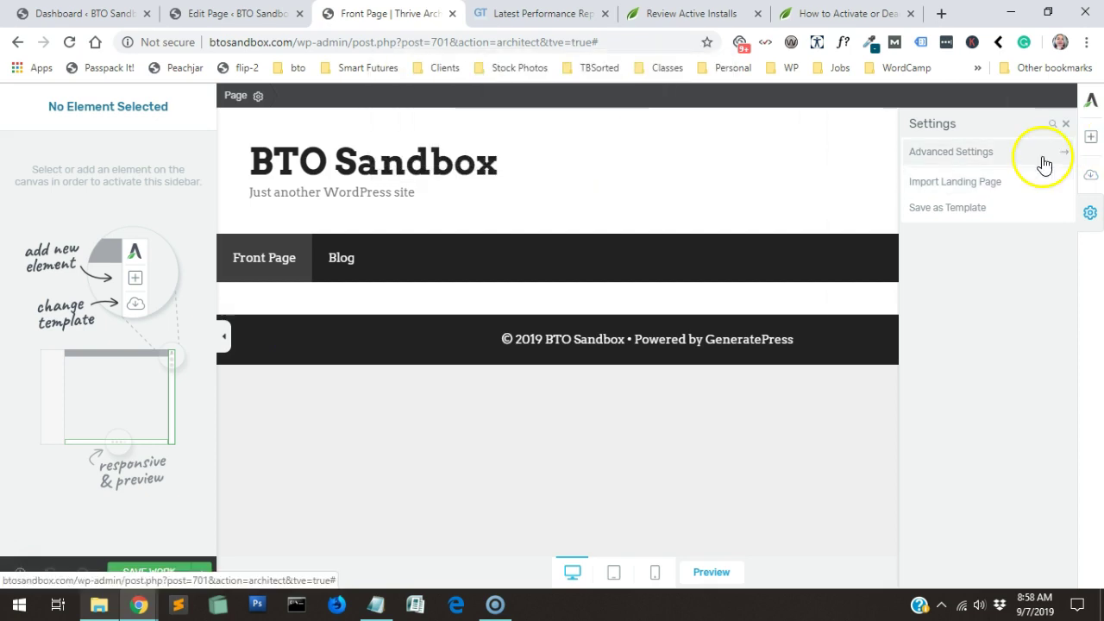
- Close the settings and add a Background Section element to the empty content area between the site navigation and the footer
click(1065, 125)
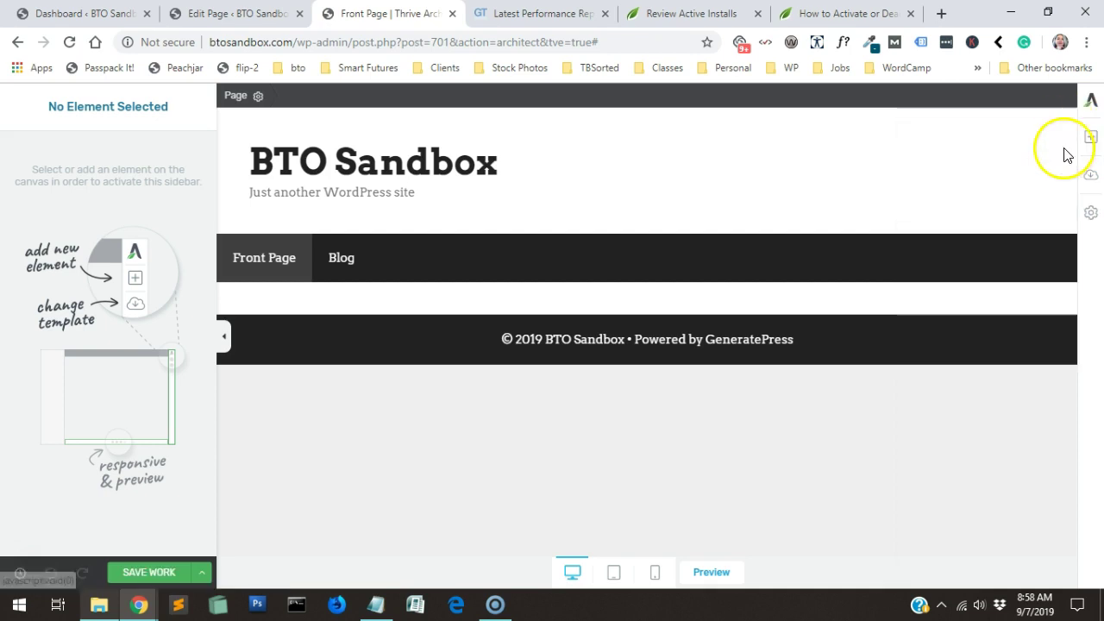
click(1090, 138)
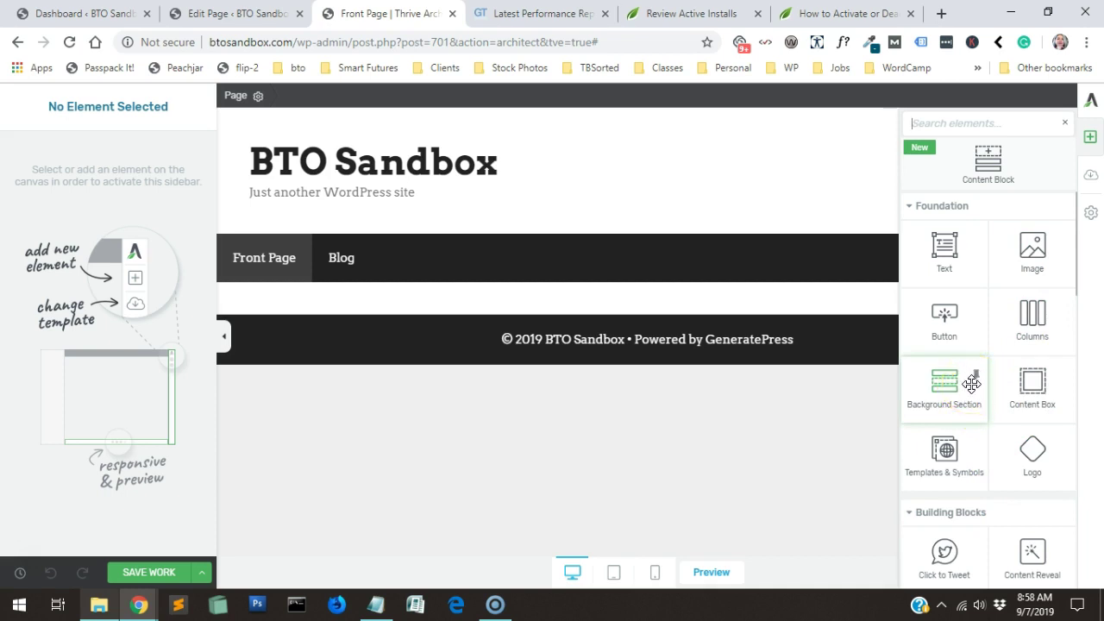
drag(972, 383, 682, 298)
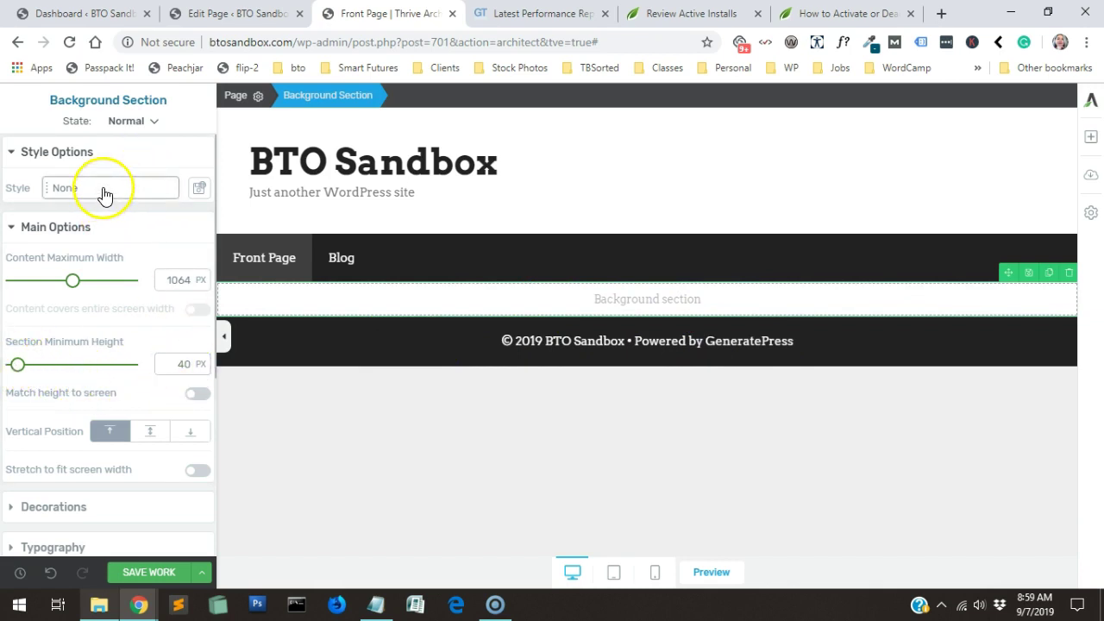
- Check the background section's available styles and set its content maximum width to 1120 px
click(104, 192)
click(58, 263)
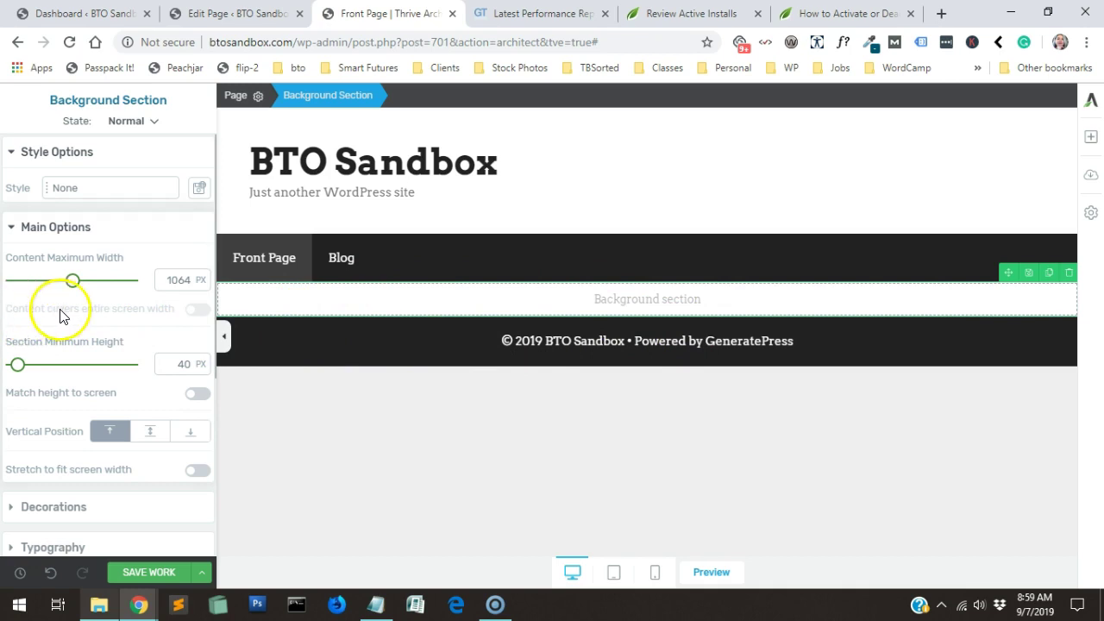
mouse_move(78, 283)
mouse_down()
mouse_move(123, 286)
mouse_move(83, 281)
mouse_up()
double_click(169, 287)
text(1120)
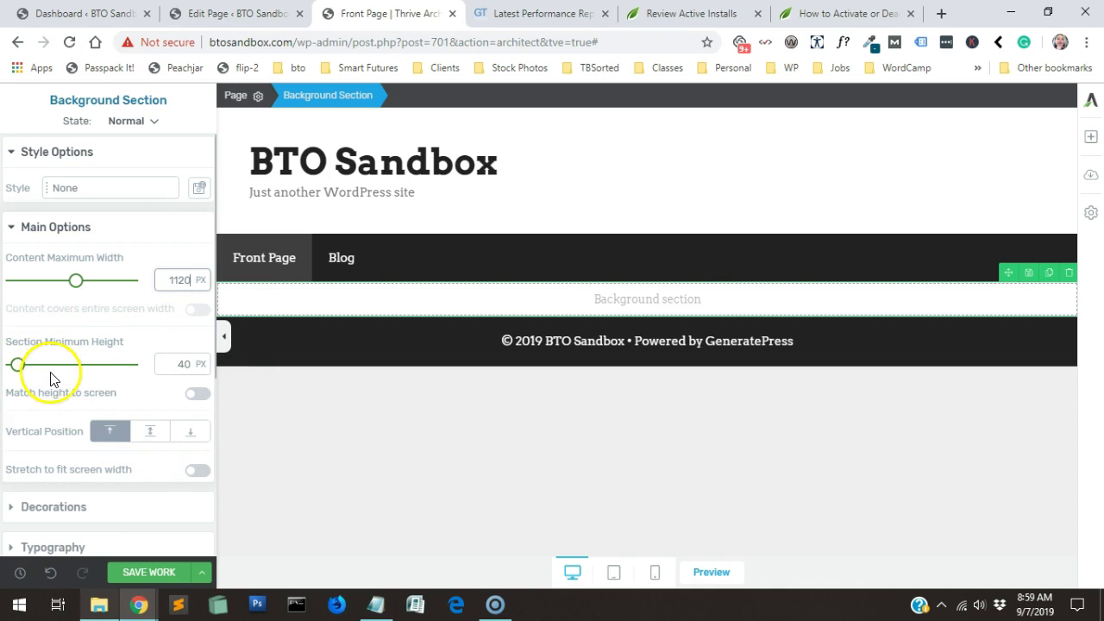
- Centre the background section's content vertically, stretch the section to fit the screen width and let its content cover the entire screen width
click(151, 433)
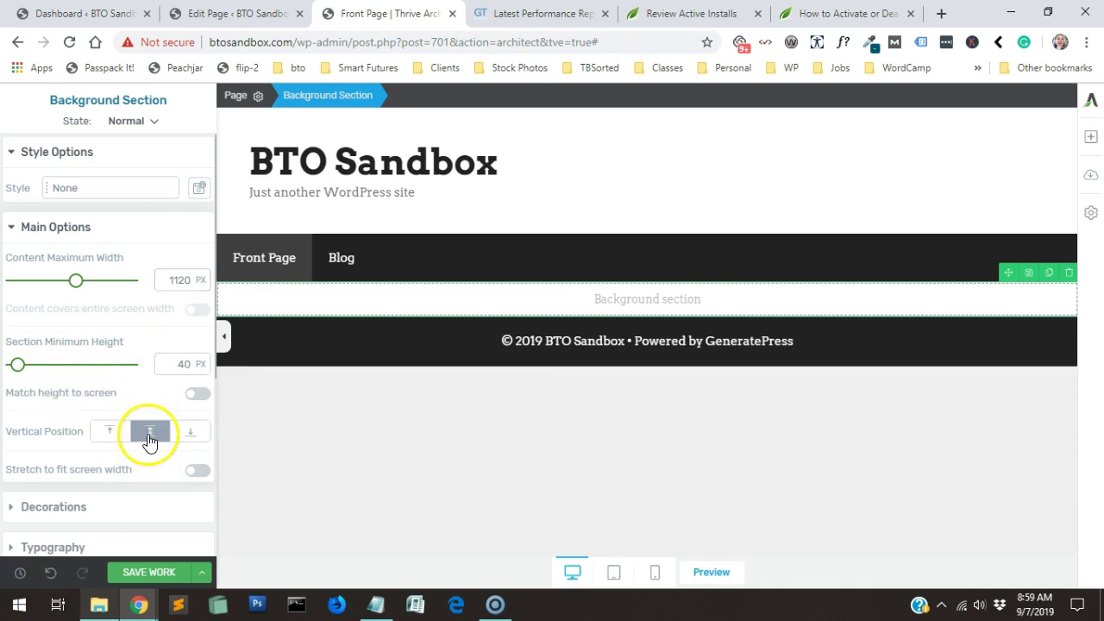
click(198, 472)
click(286, 343)
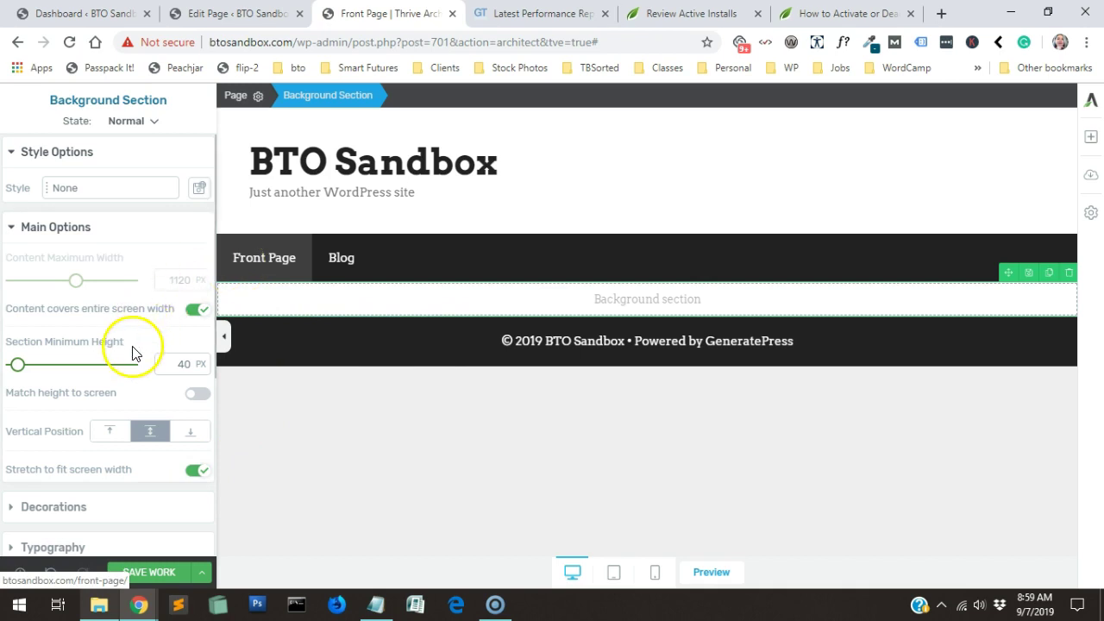
- Inspect the stretched background section across the full canvas by hiding and restoring the element options sidebar
scroll(117, 360, down, 1)
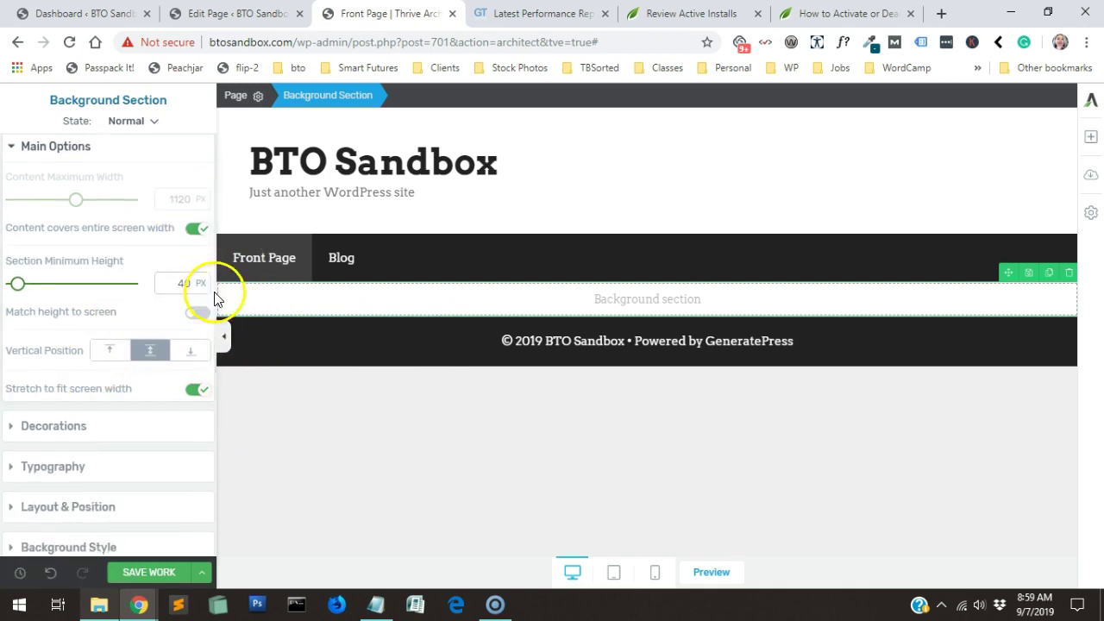
click(223, 336)
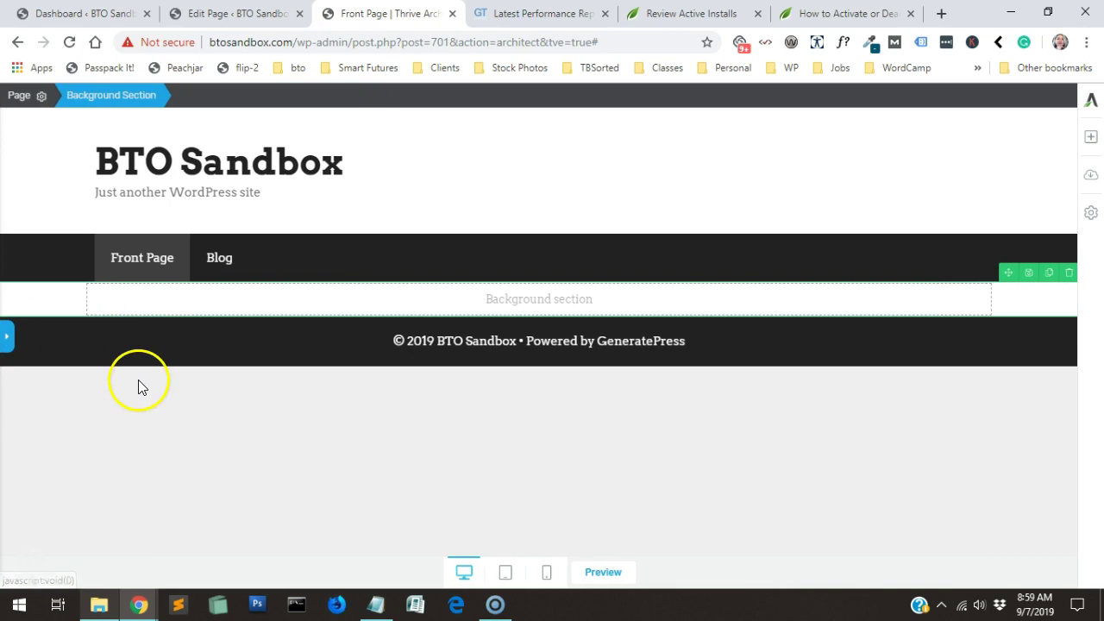
click(6, 340)
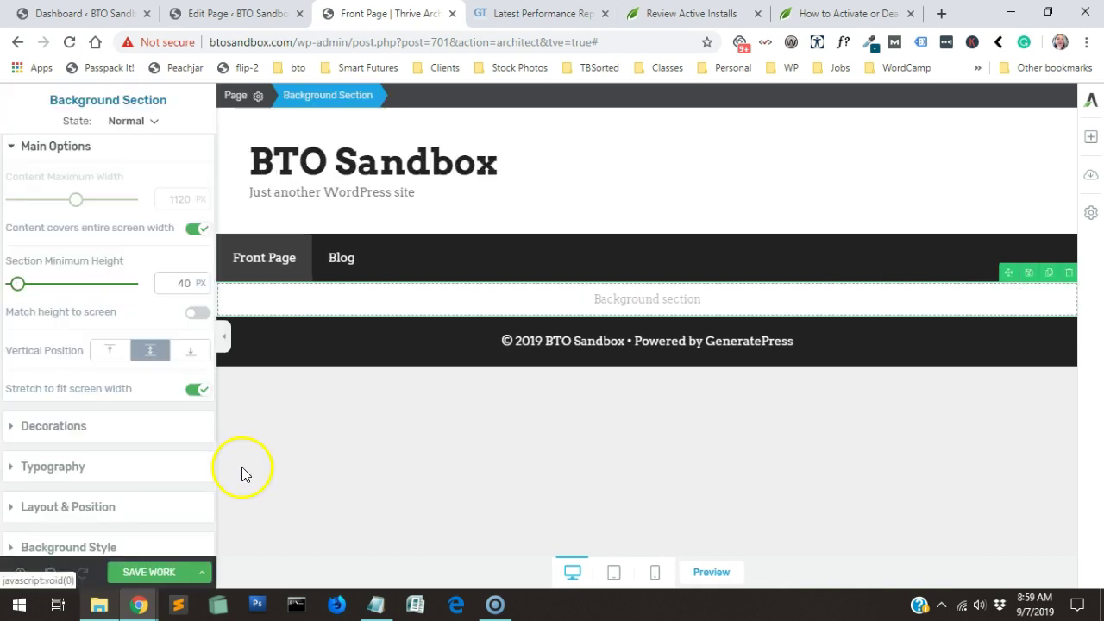
click(225, 338)
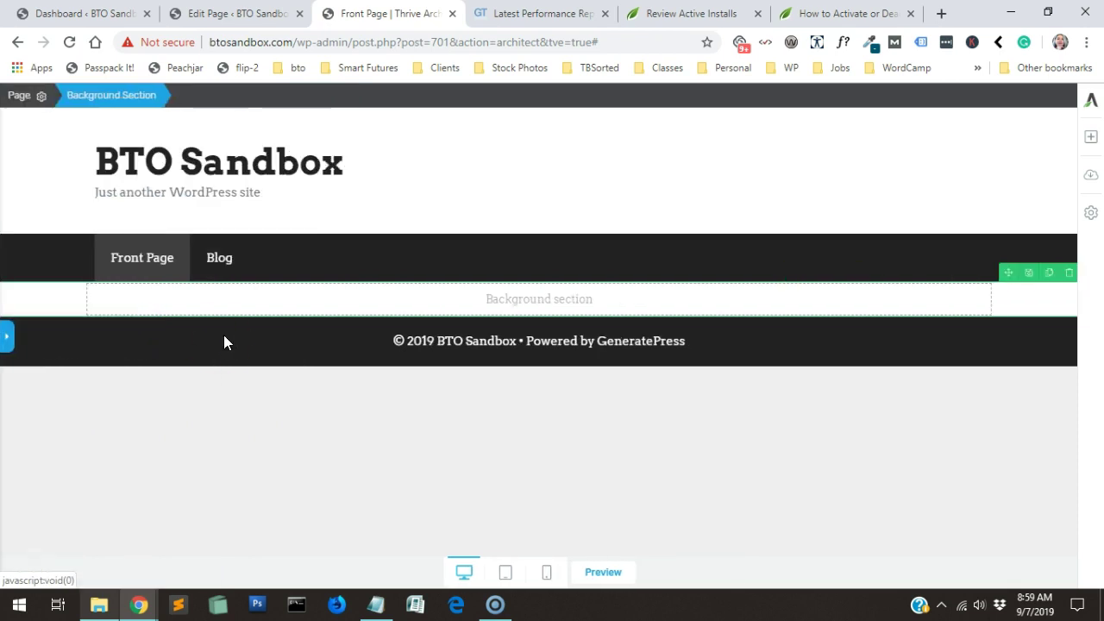
click(8, 342)
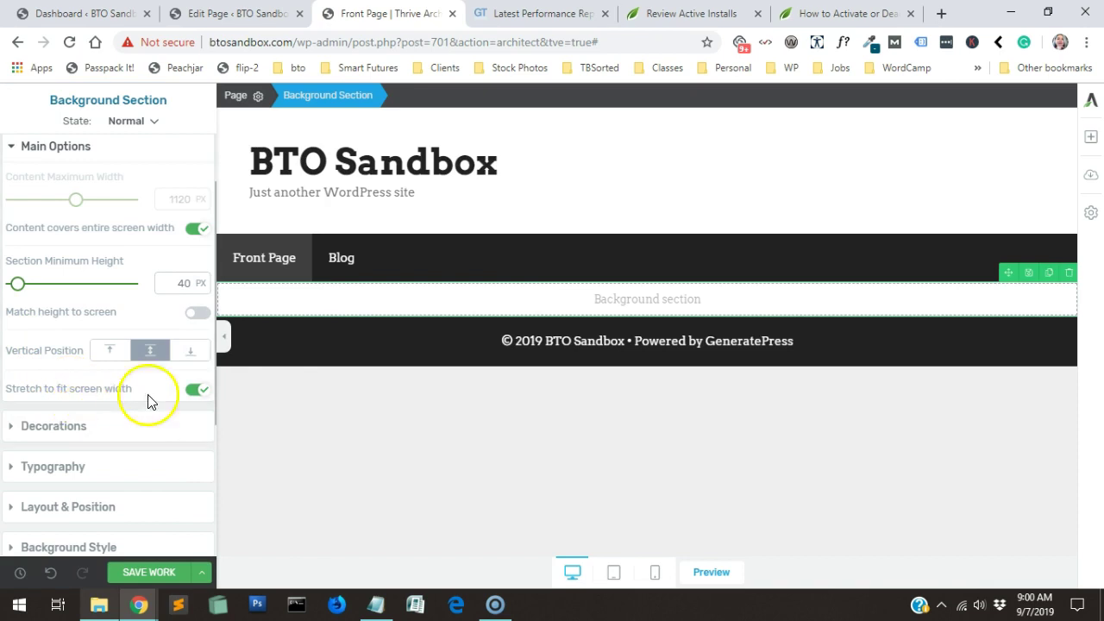
- Look through the background section's Decorations, Typography and Layout & Position options
scroll(138, 388, down, 1)
click(106, 347)
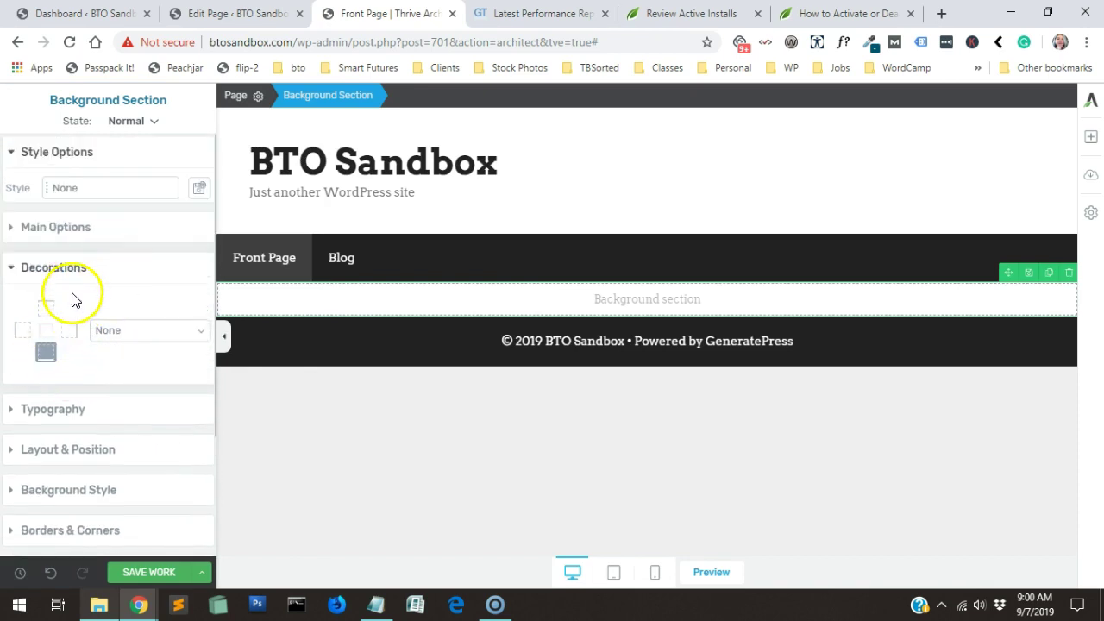
click(121, 413)
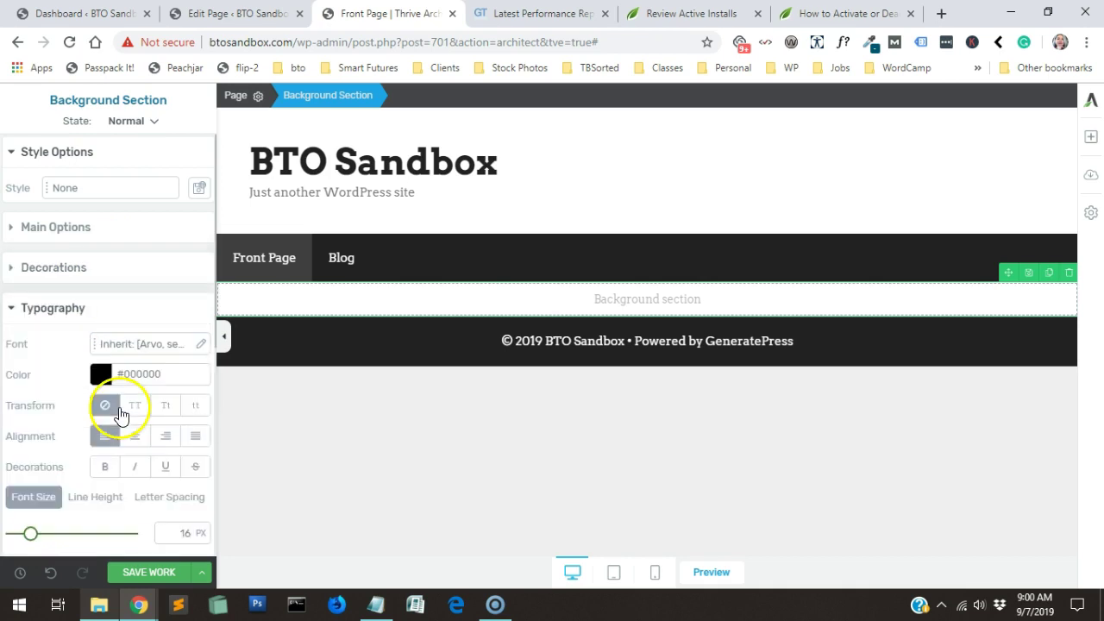
scroll(78, 345, down, 1)
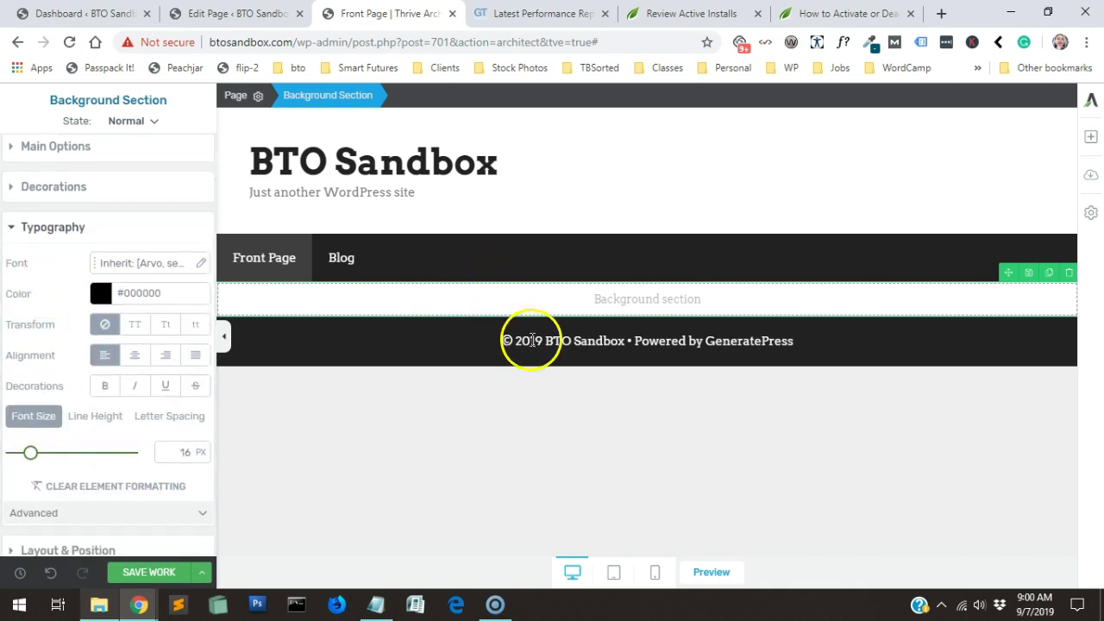
scroll(60, 401, down, 1)
scroll(112, 418, down, 2)
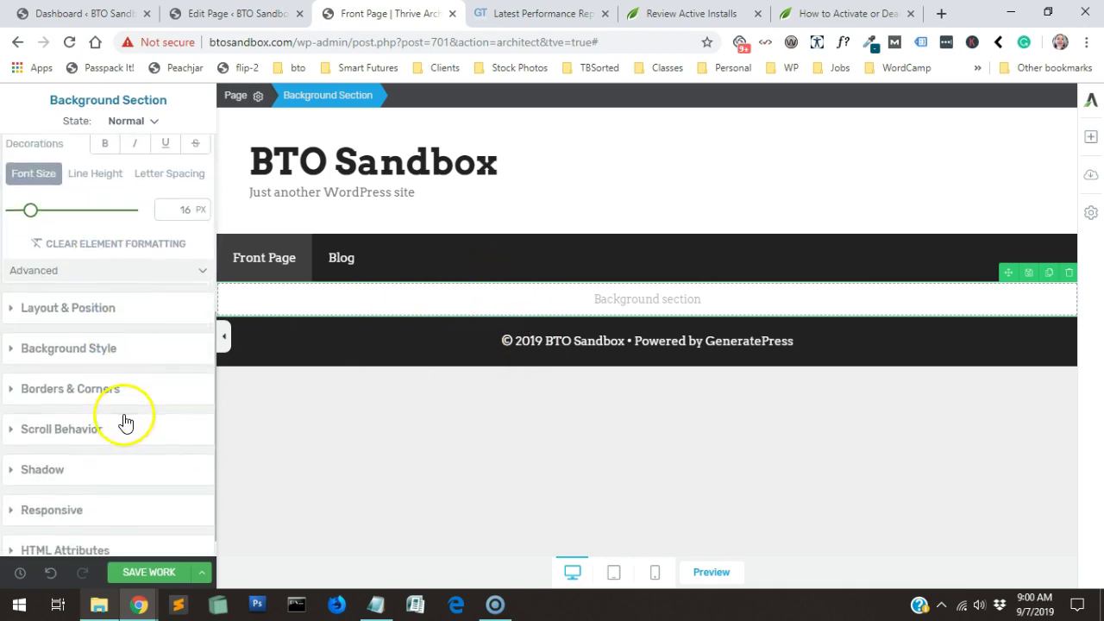
click(125, 311)
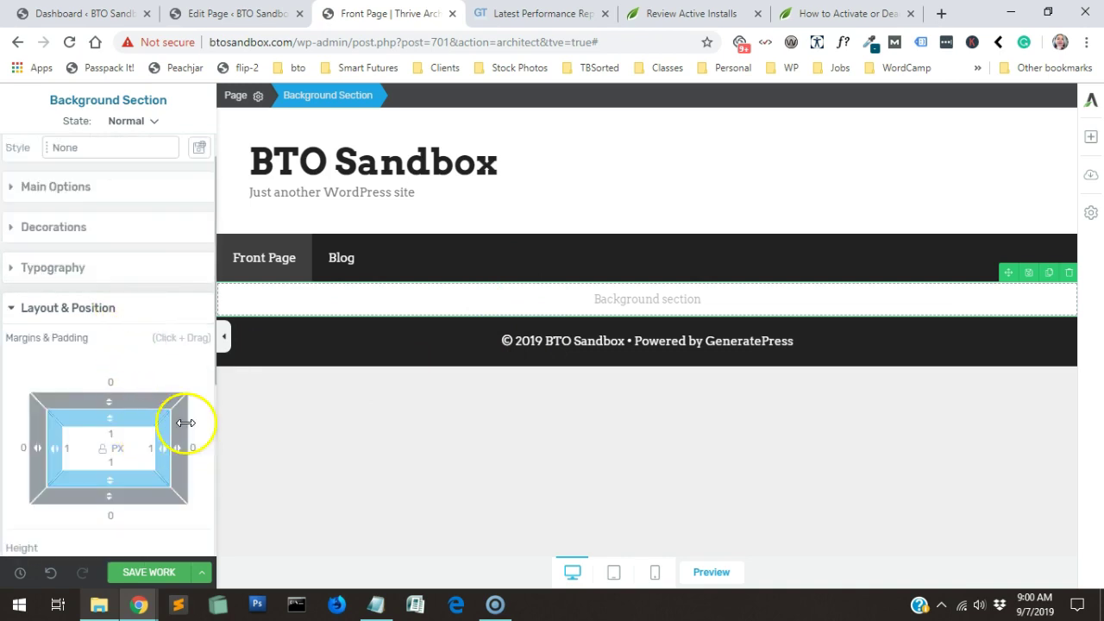
click(141, 311)
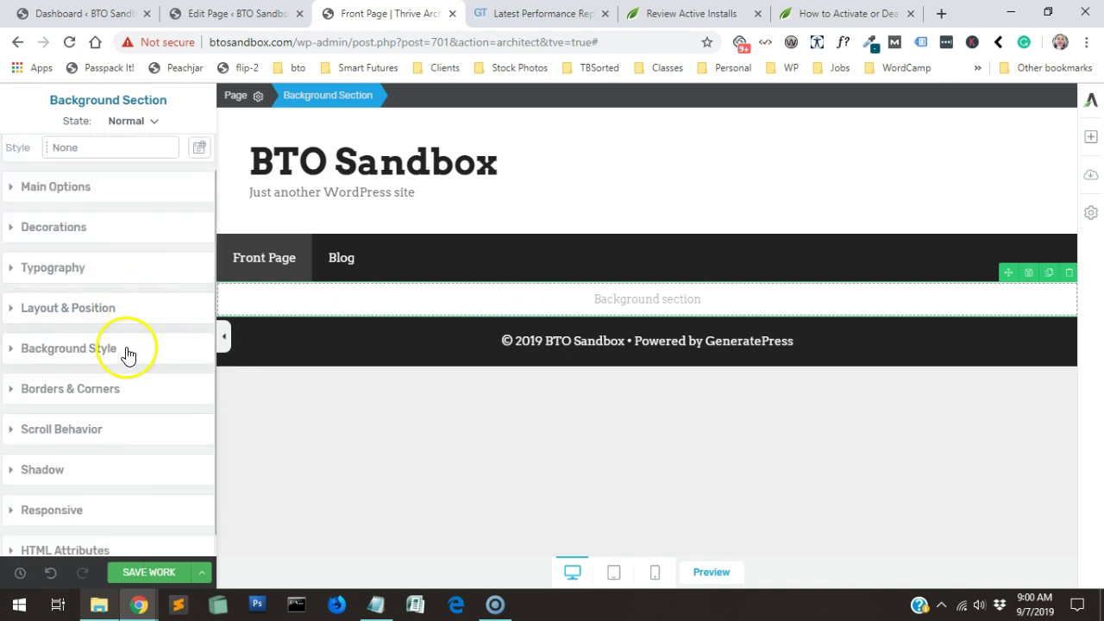
- Pick the teal colour #0daaaa as the background section's solid background colour
click(127, 350)
scroll(125, 350, down, 1)
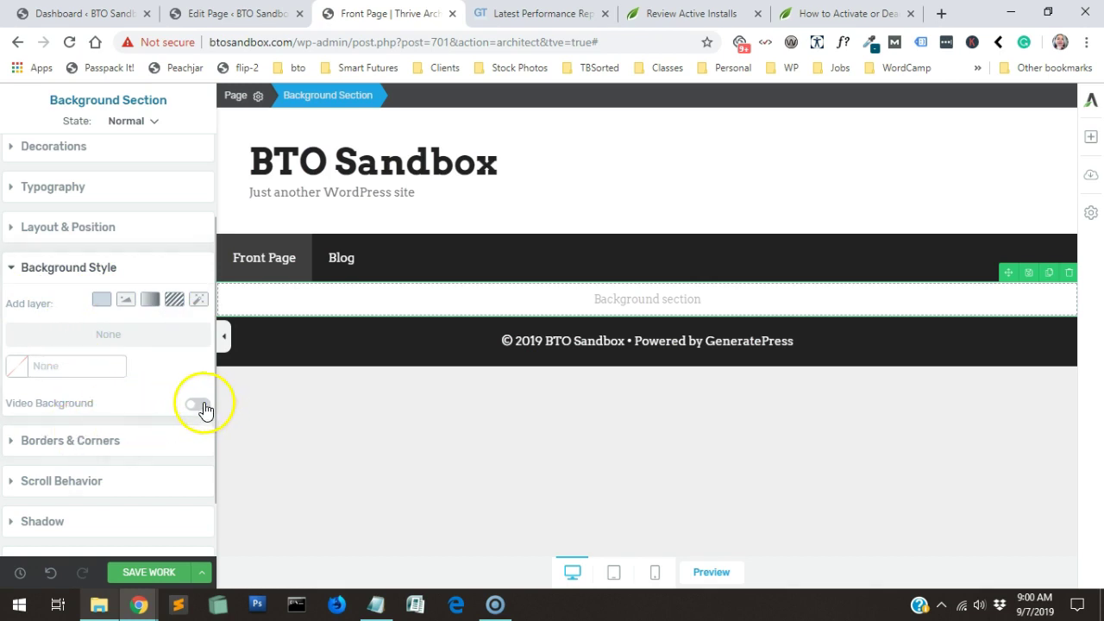
click(19, 366)
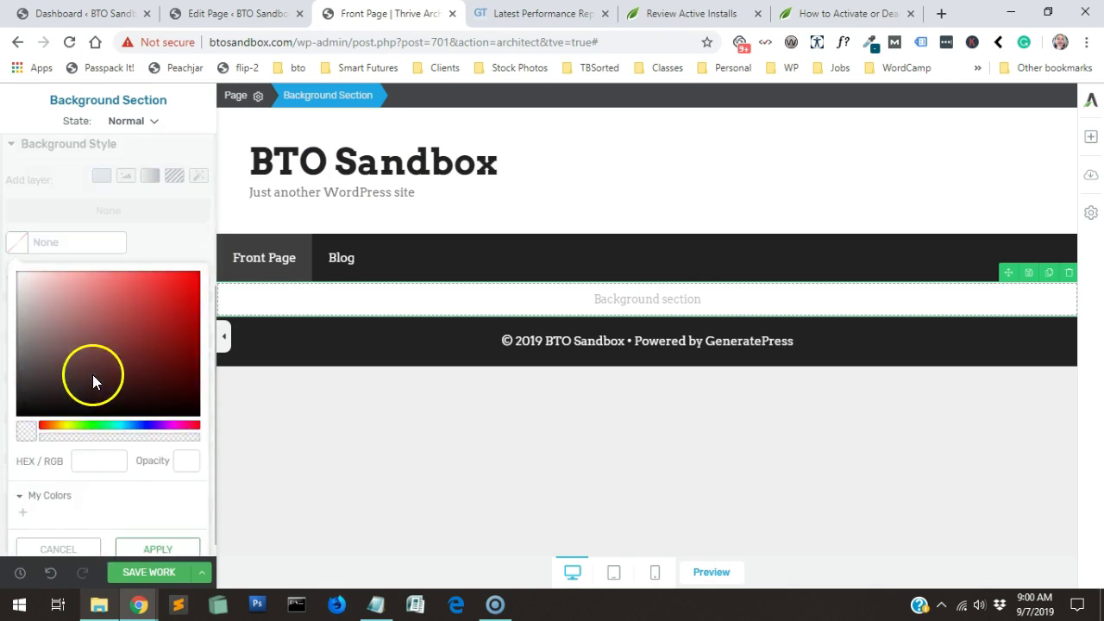
drag(140, 351, 114, 396)
click(131, 412)
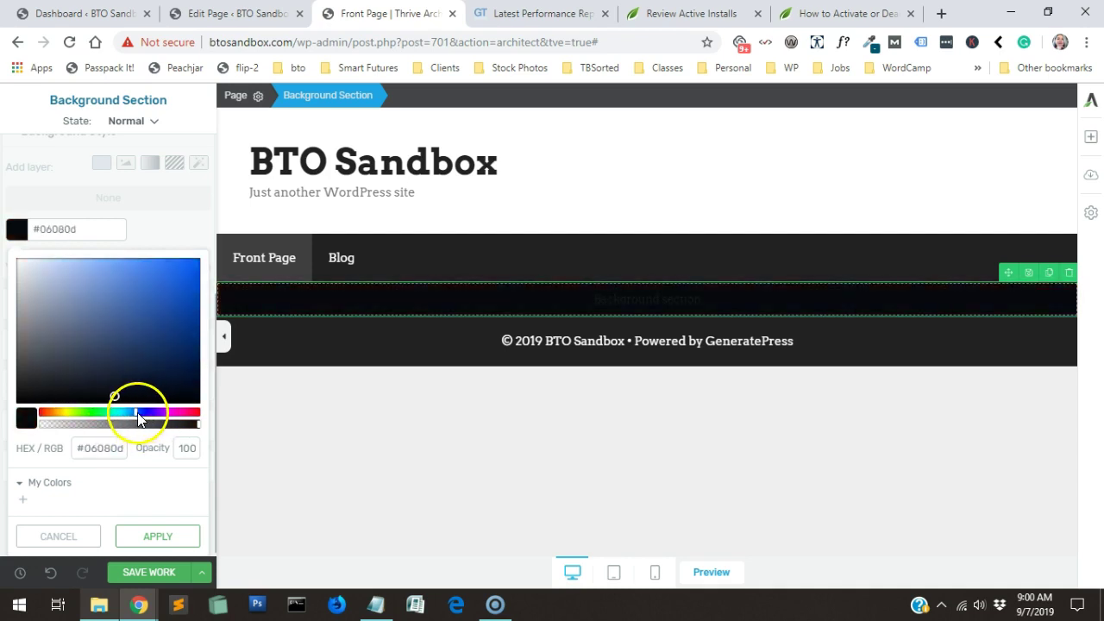
click(129, 419)
drag(180, 290, 122, 304)
click(120, 412)
drag(147, 355, 188, 312)
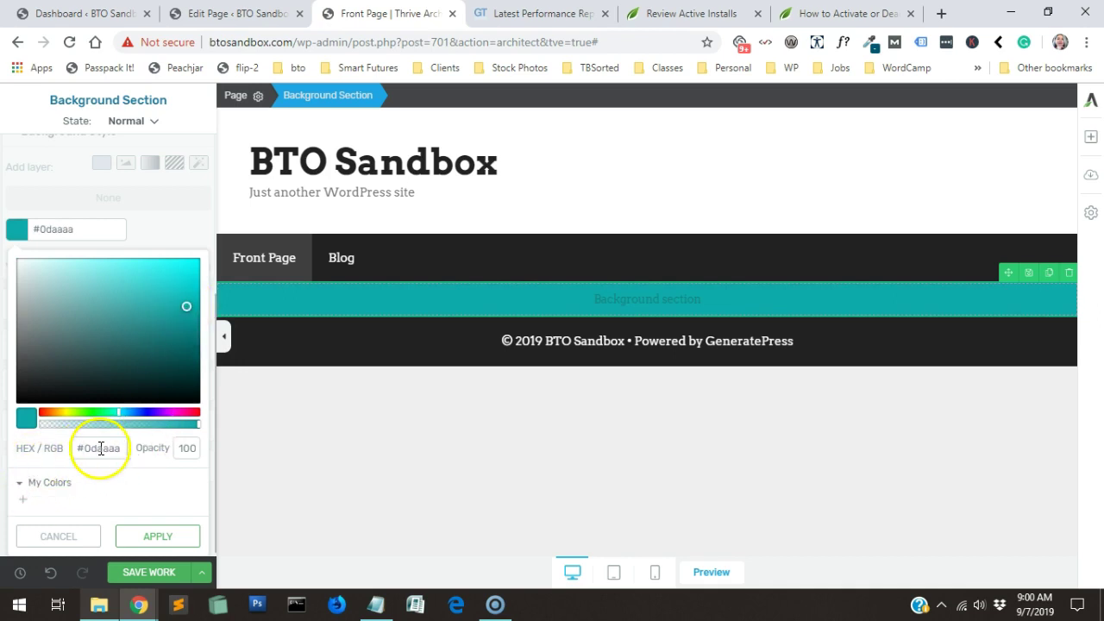
- Save the chosen teal as a favorite colour and apply it to the section's background
click(24, 507)
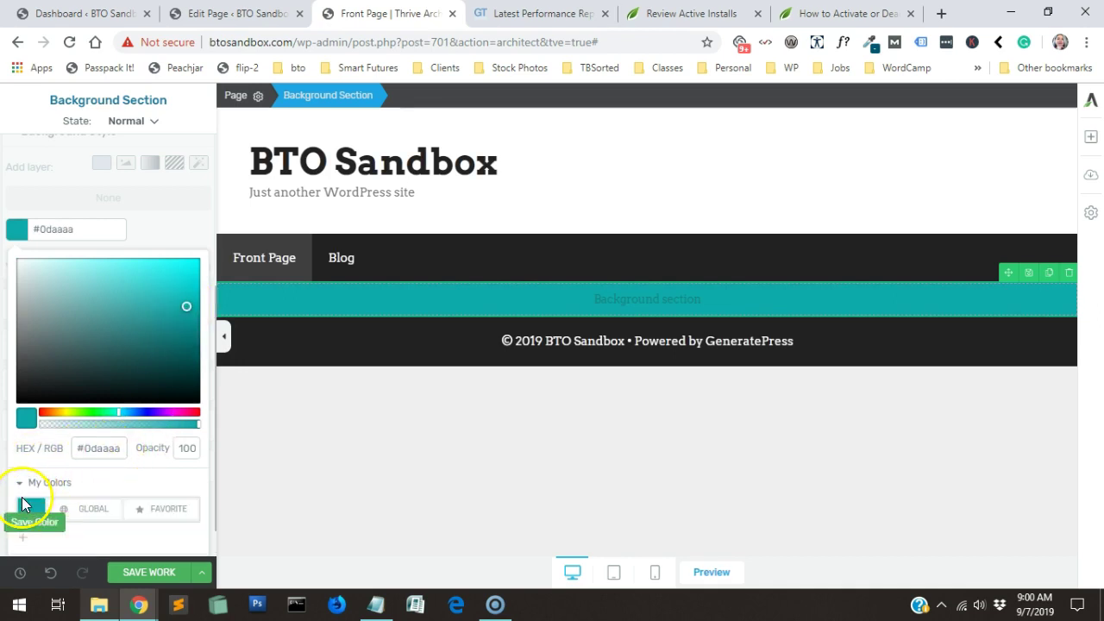
click(147, 509)
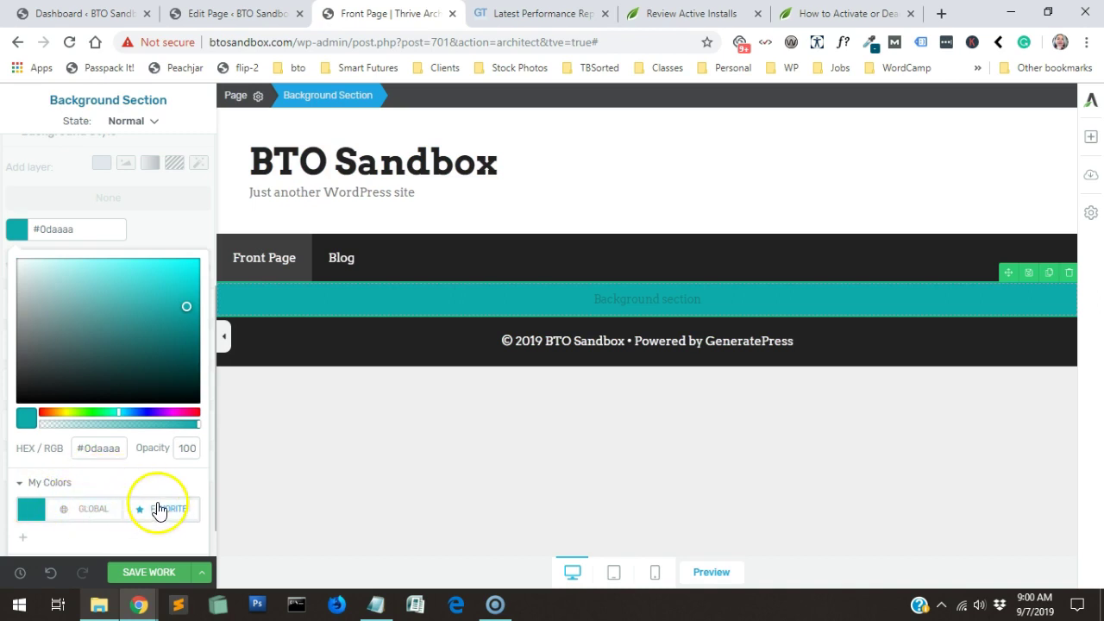
scroll(124, 387, down, 1)
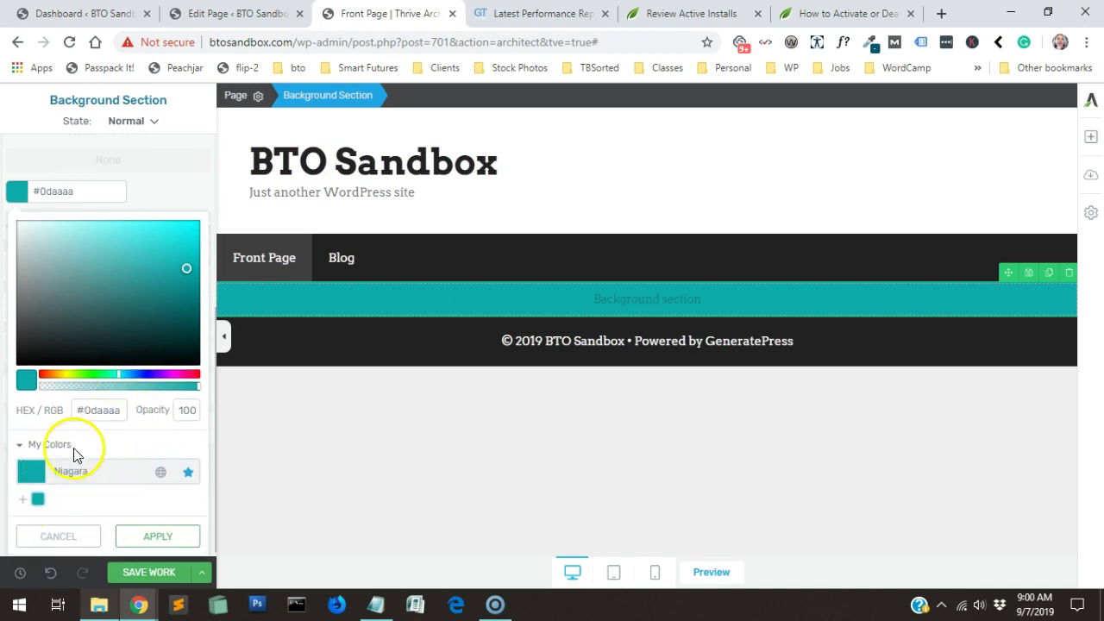
click(156, 536)
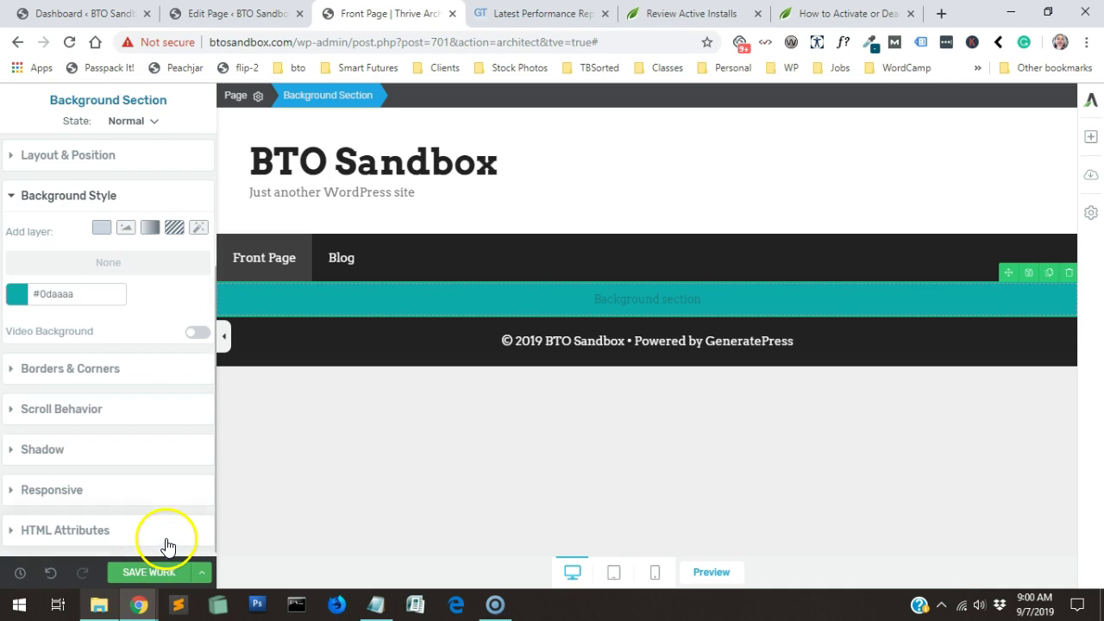
- Look through the section's Borders & Corners, Scroll Behavior, Shadow and Responsive options, trying Sticky scrolling and returning it to Static
click(120, 369)
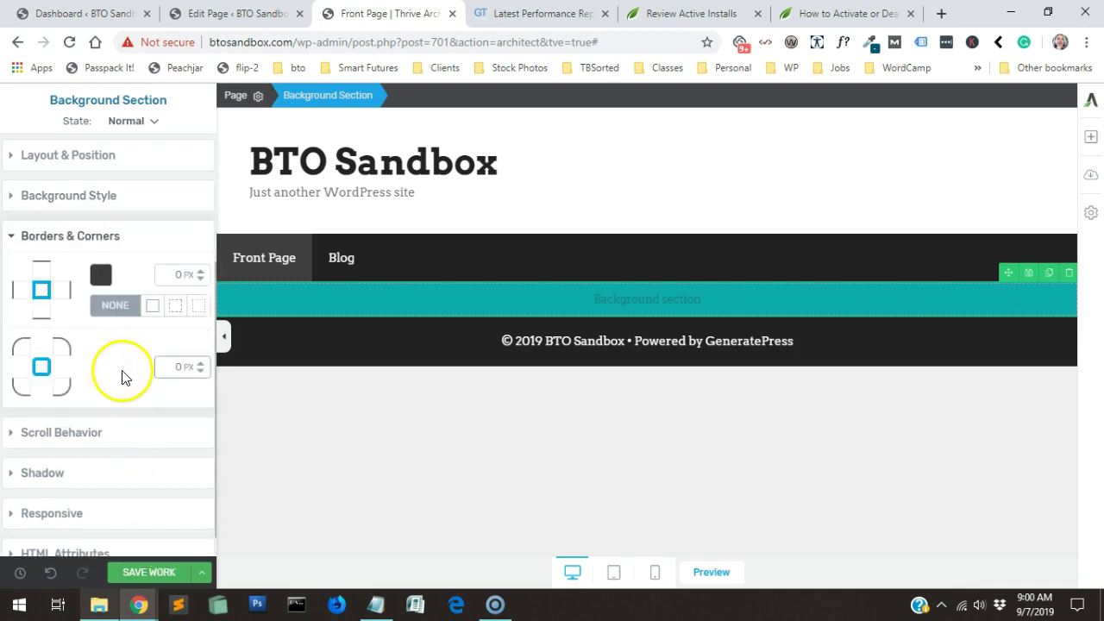
click(109, 433)
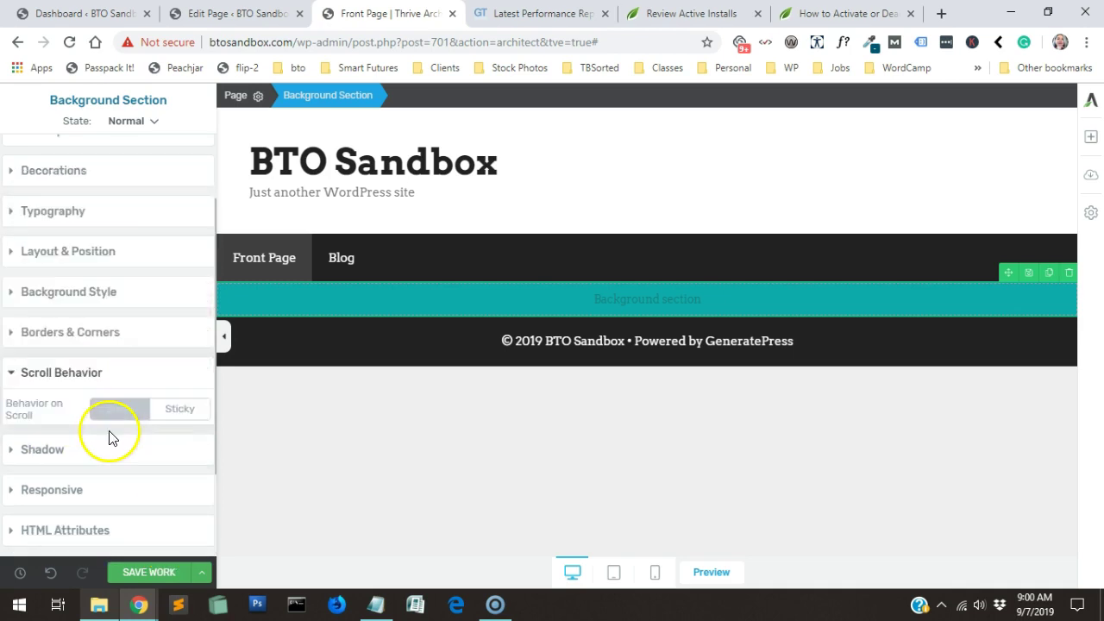
click(166, 411)
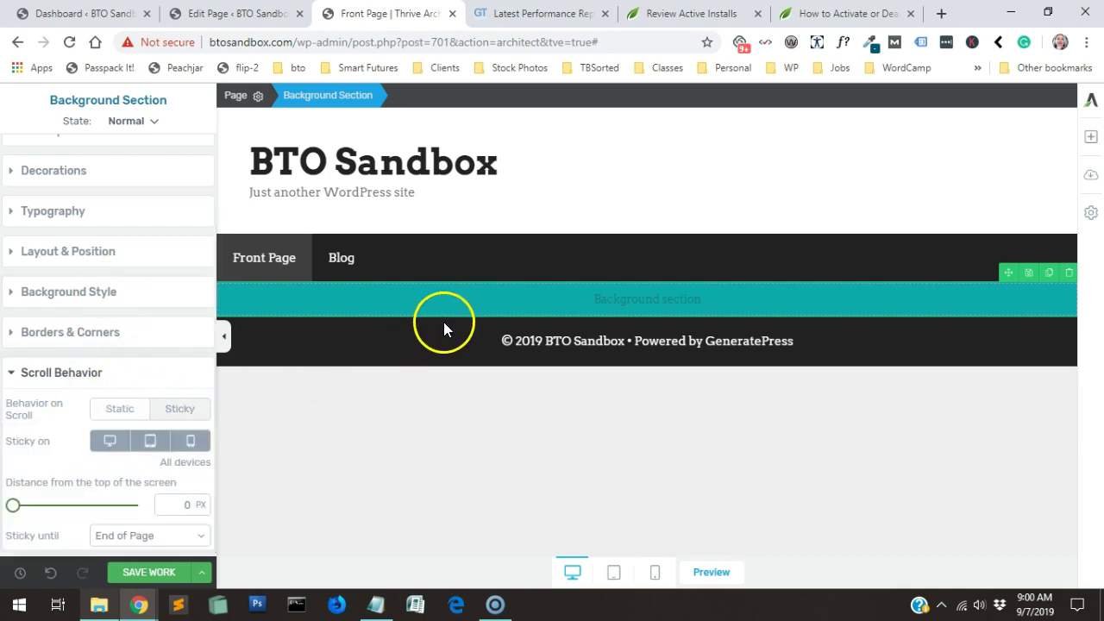
click(122, 415)
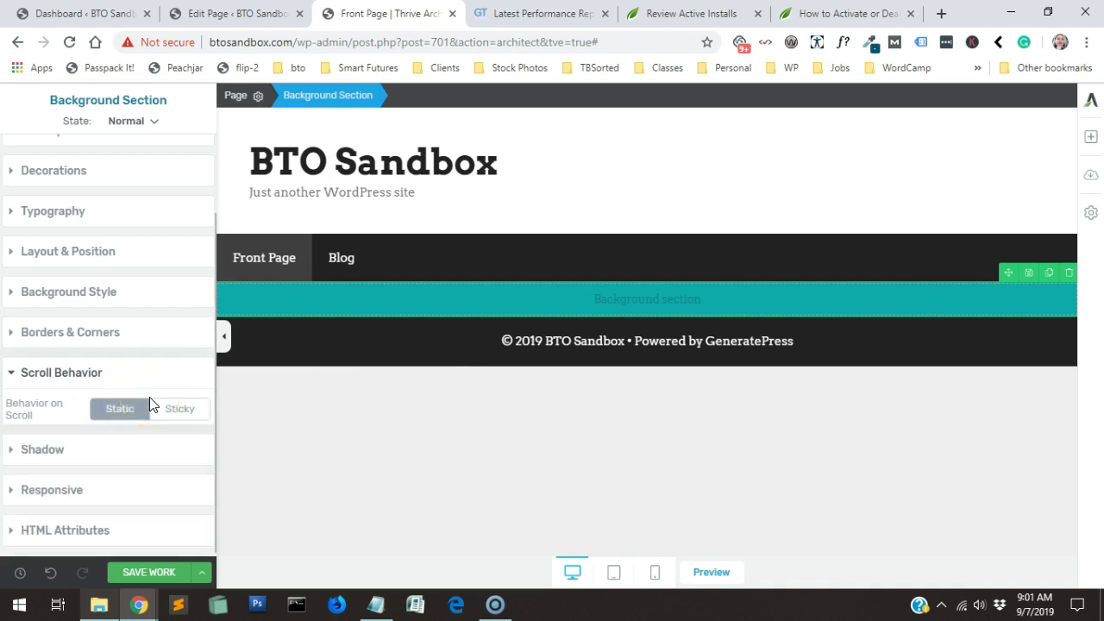
click(123, 451)
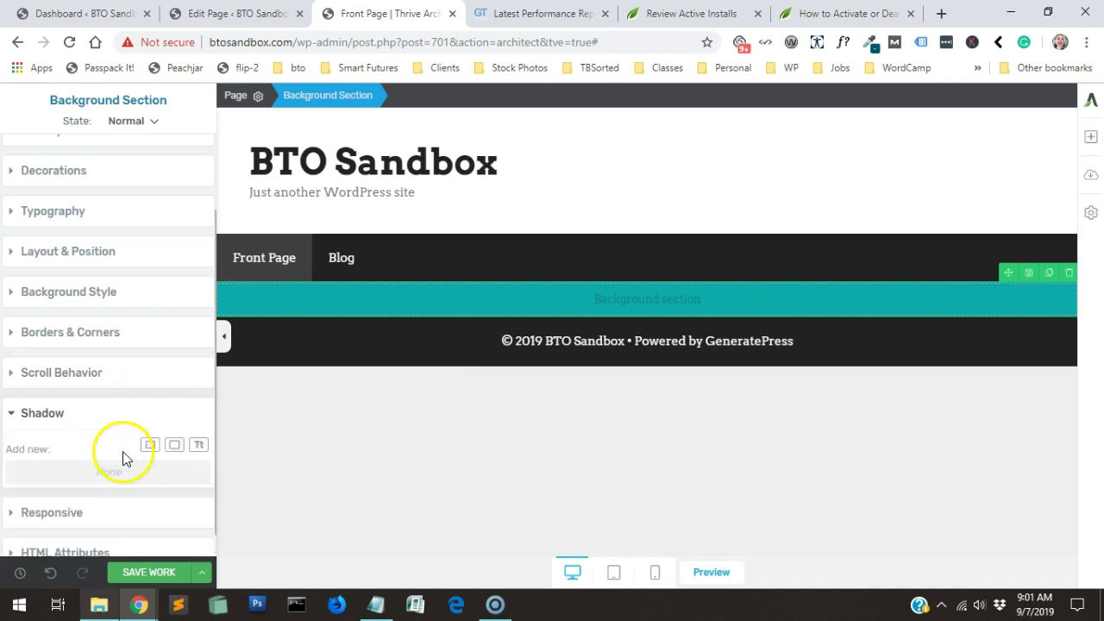
scroll(118, 379, down, 1)
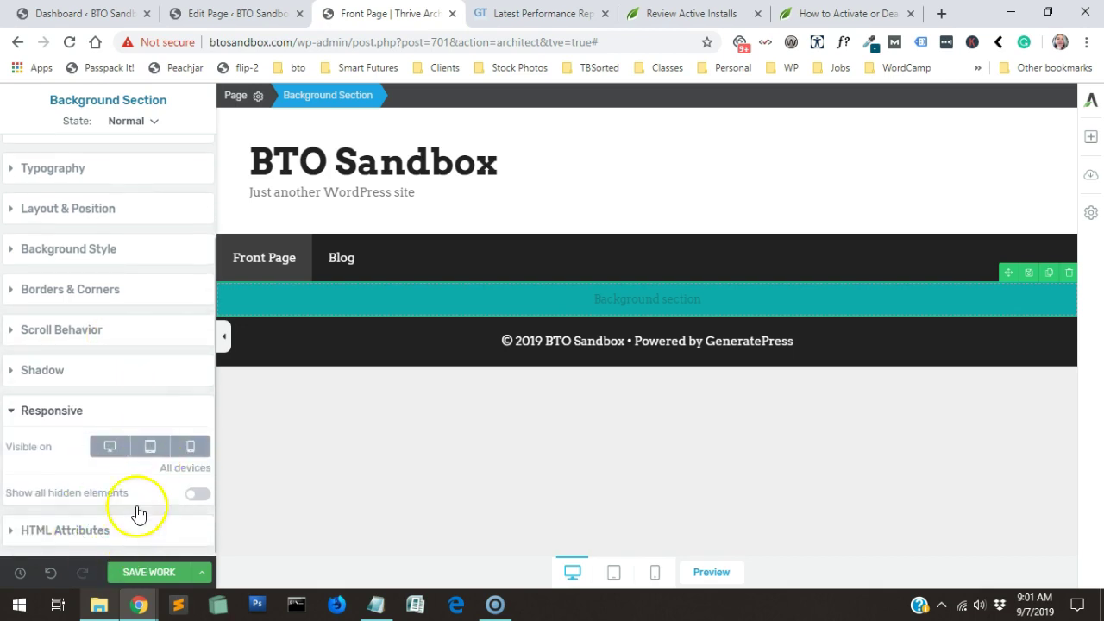
scroll(173, 301, up, 3)
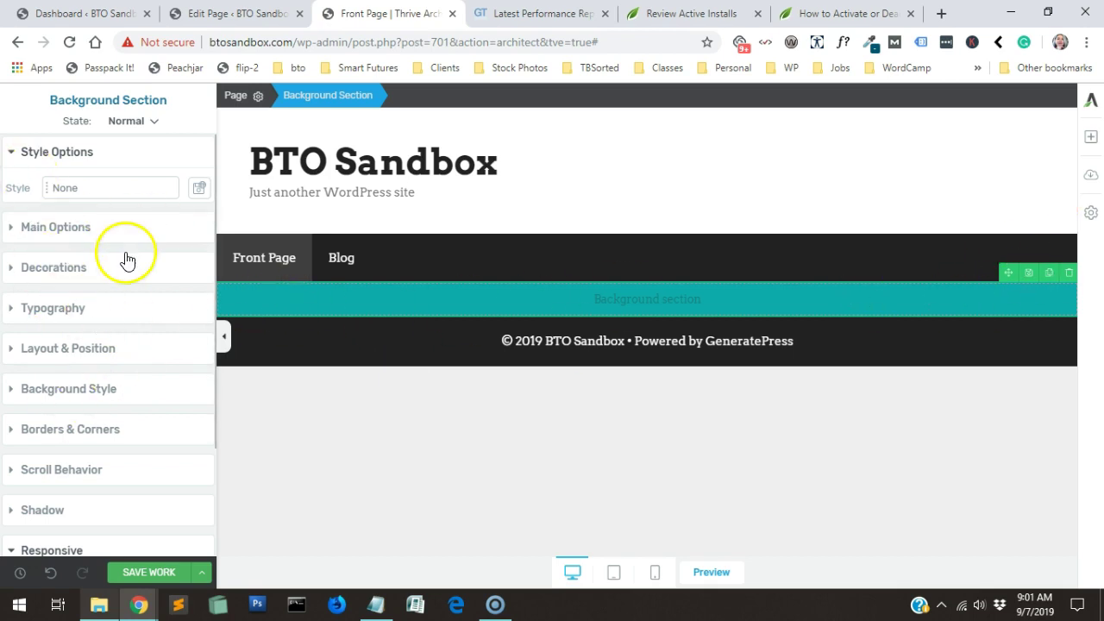
- Look at the background section's state choices and its save-for-later dialog, closing the dialog without saving a template
click(159, 121)
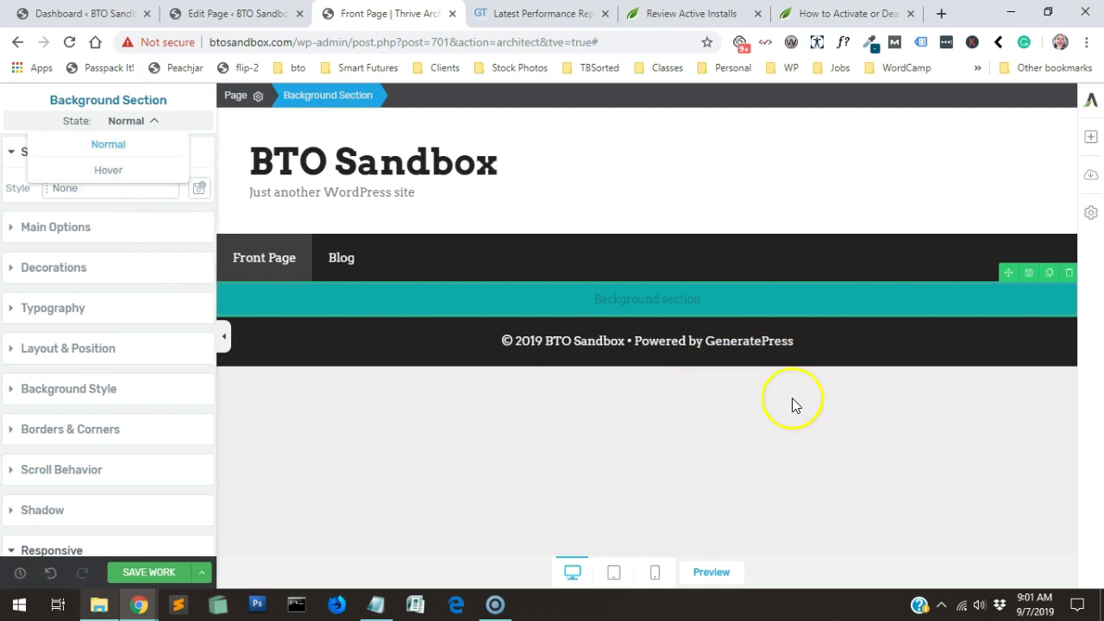
click(1029, 274)
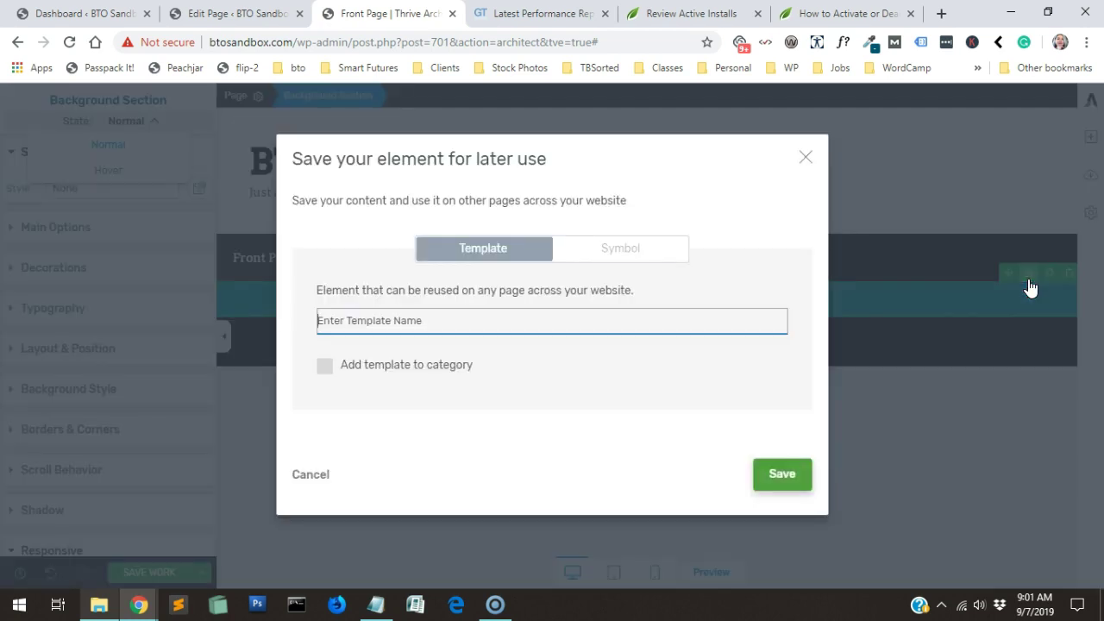
click(805, 160)
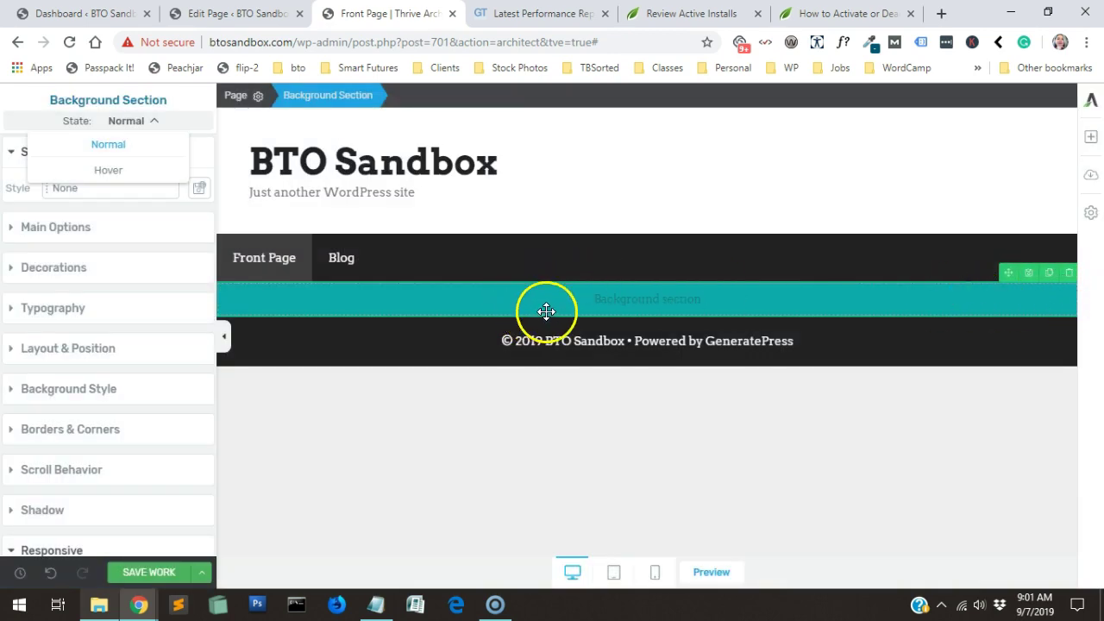
- Begin an image layer in the background section's background style and open the media library to choose its picture
click(142, 388)
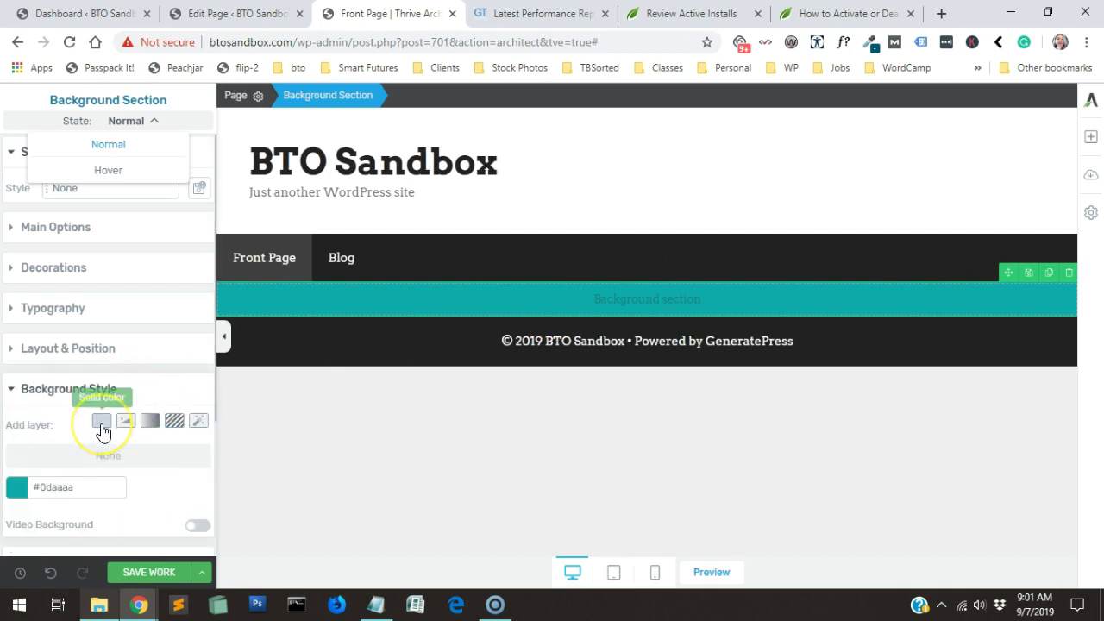
click(119, 432)
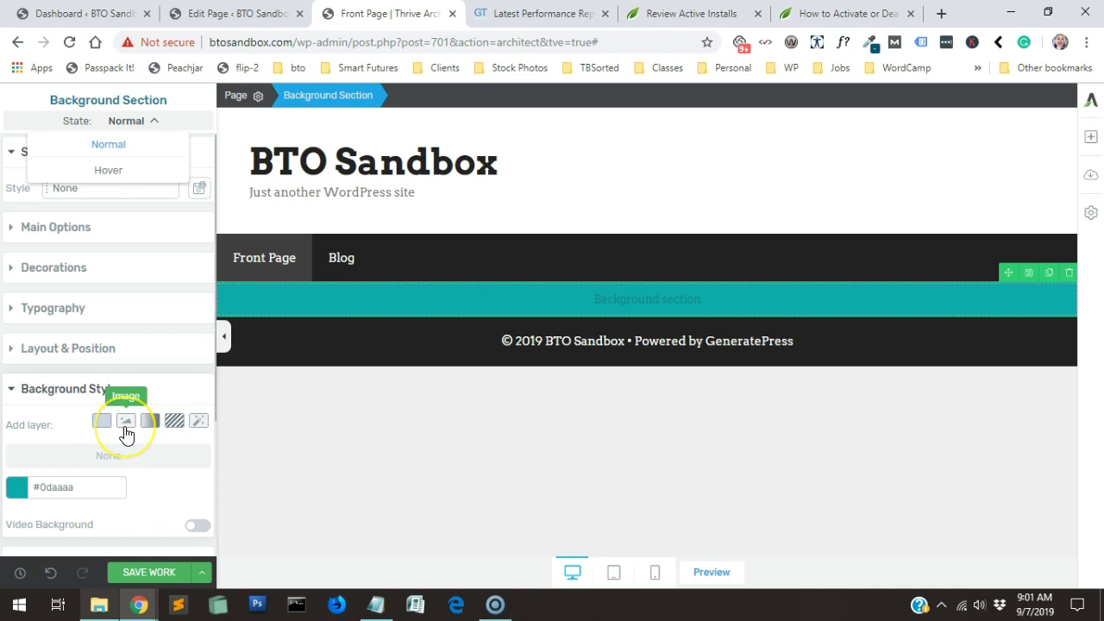
click(125, 422)
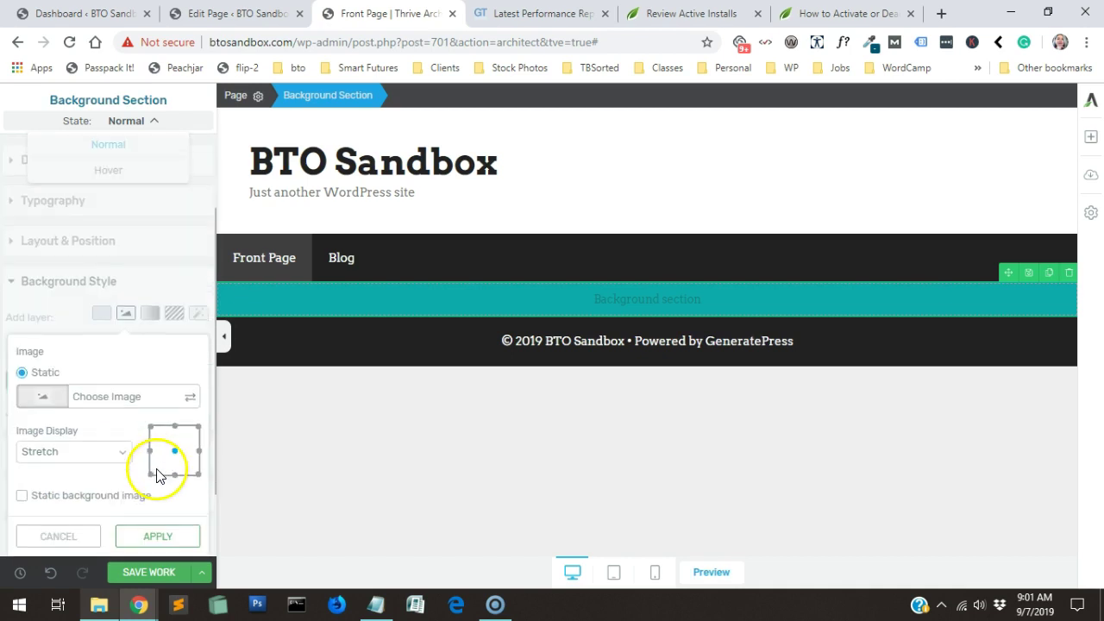
click(45, 398)
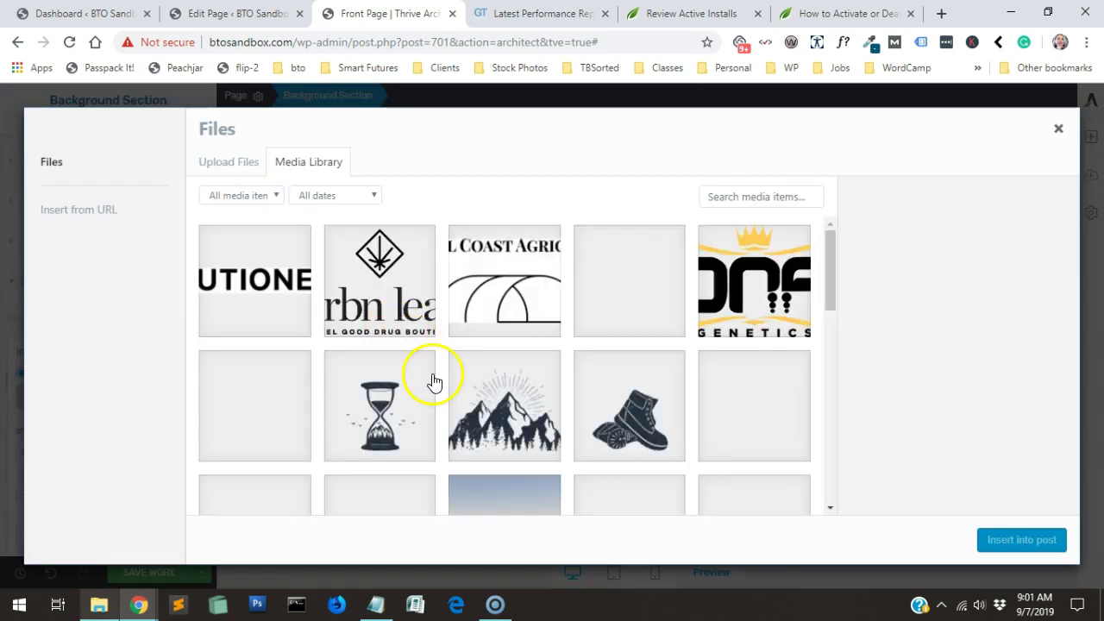
- Look through the media library for a suitable background image
scroll(546, 374, down, 5)
scroll(565, 394, down, 3)
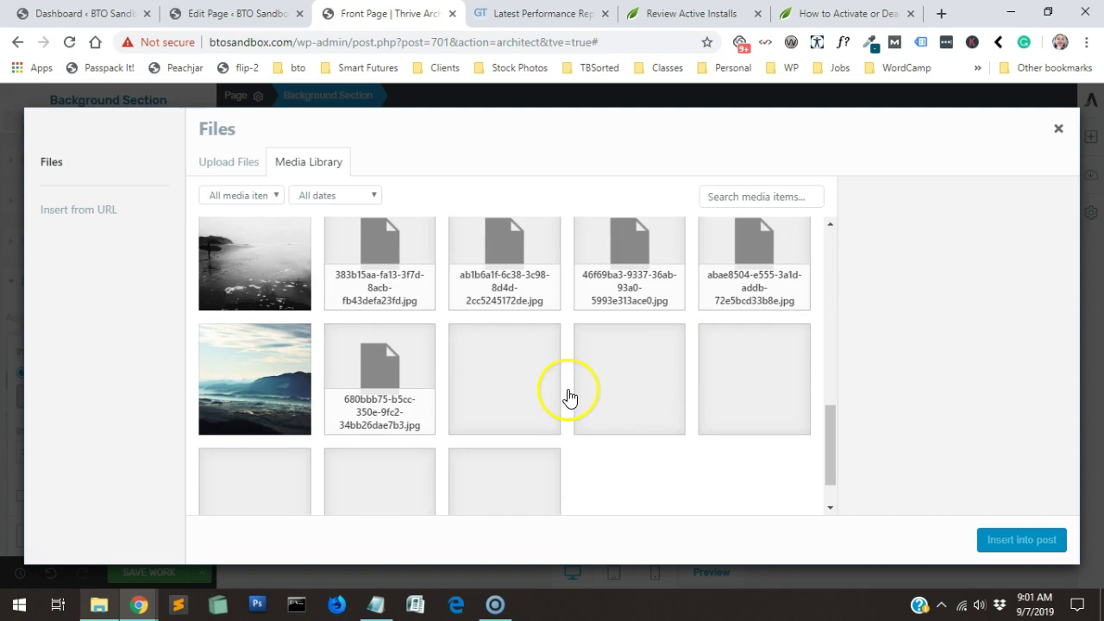
scroll(552, 395, down, 1)
scroll(501, 399, down, 1)
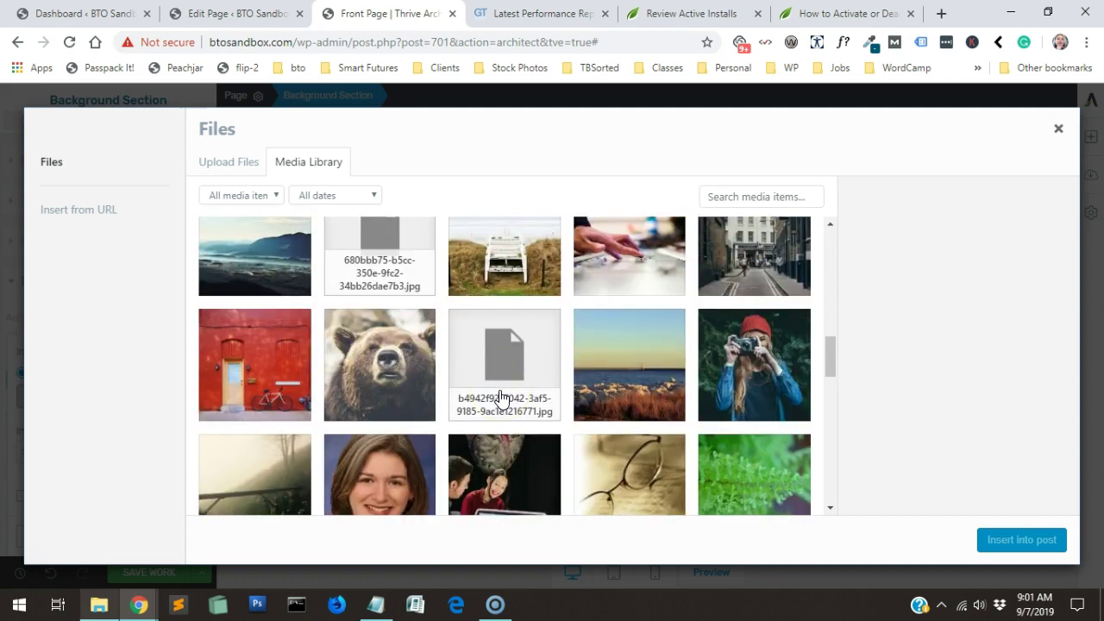
scroll(501, 399, down, 3)
scroll(501, 398, down, 5)
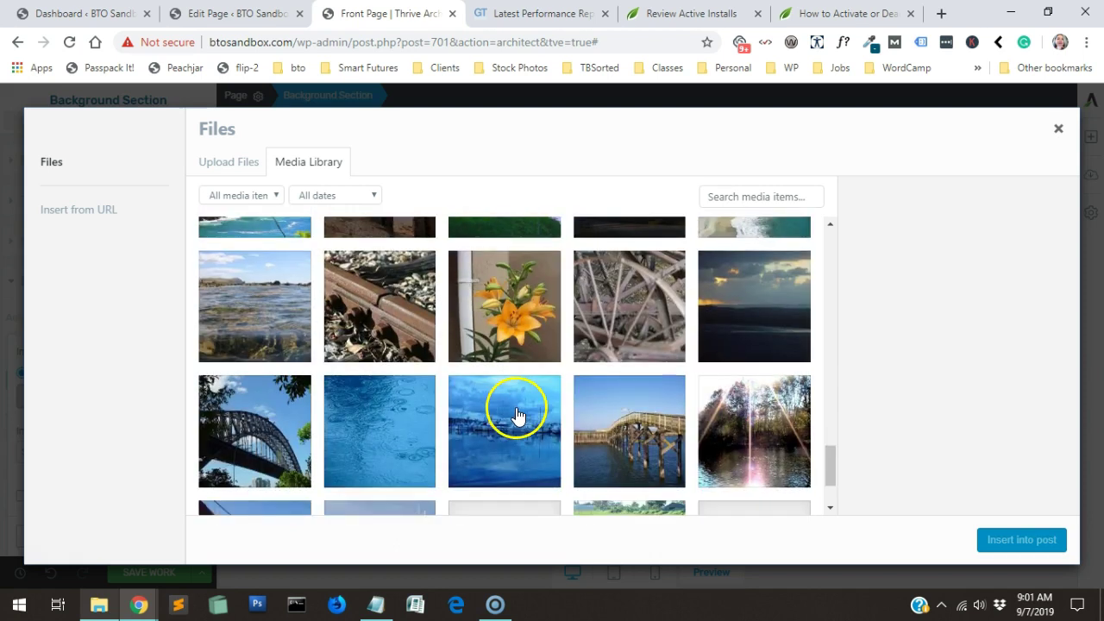
scroll(513, 406, down, 1)
scroll(518, 414, up, 6)
scroll(524, 422, up, 5)
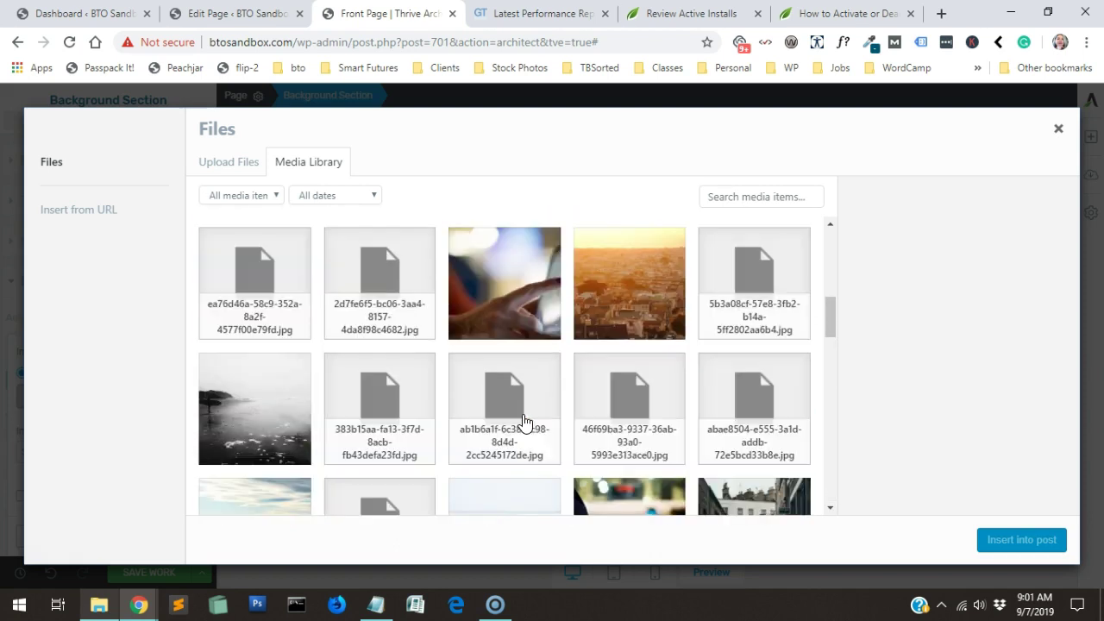
scroll(524, 422, up, 6)
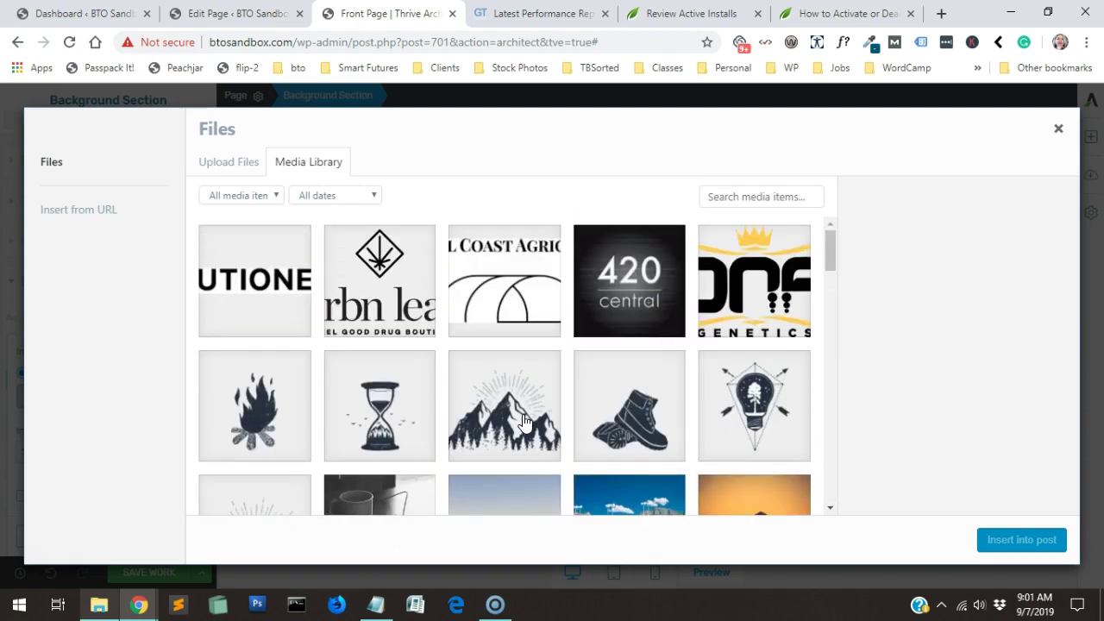
scroll(525, 422, down, 4)
scroll(524, 423, down, 4)
scroll(523, 423, down, 4)
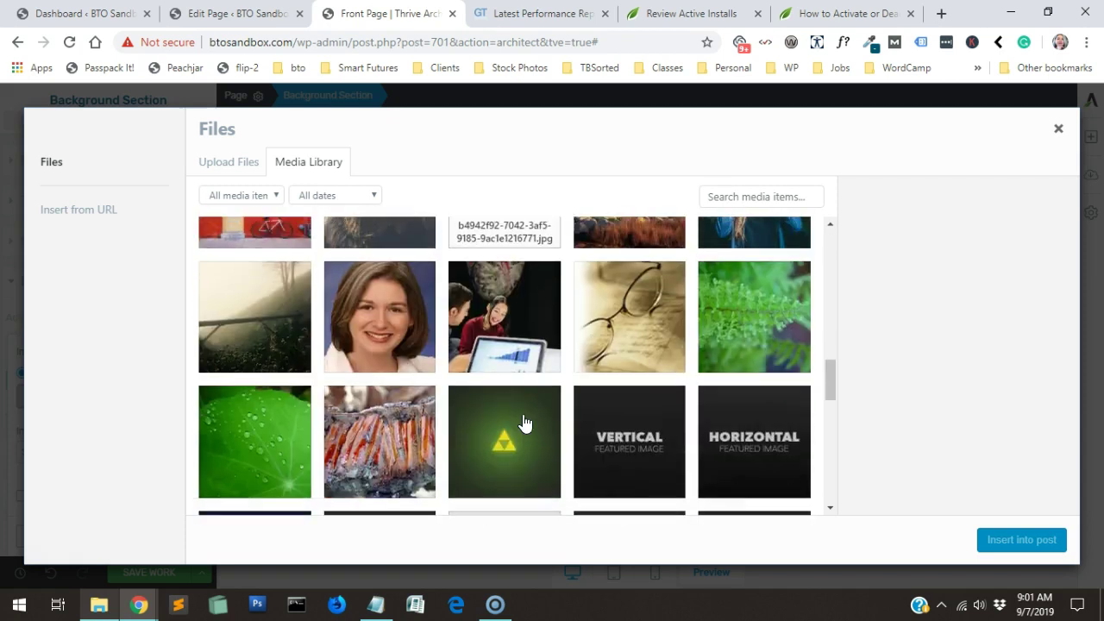
- Upload pexels-photo-459653.jpeg from the "pexels for website 2017" folder and insert it as the background section's image
click(90, 608)
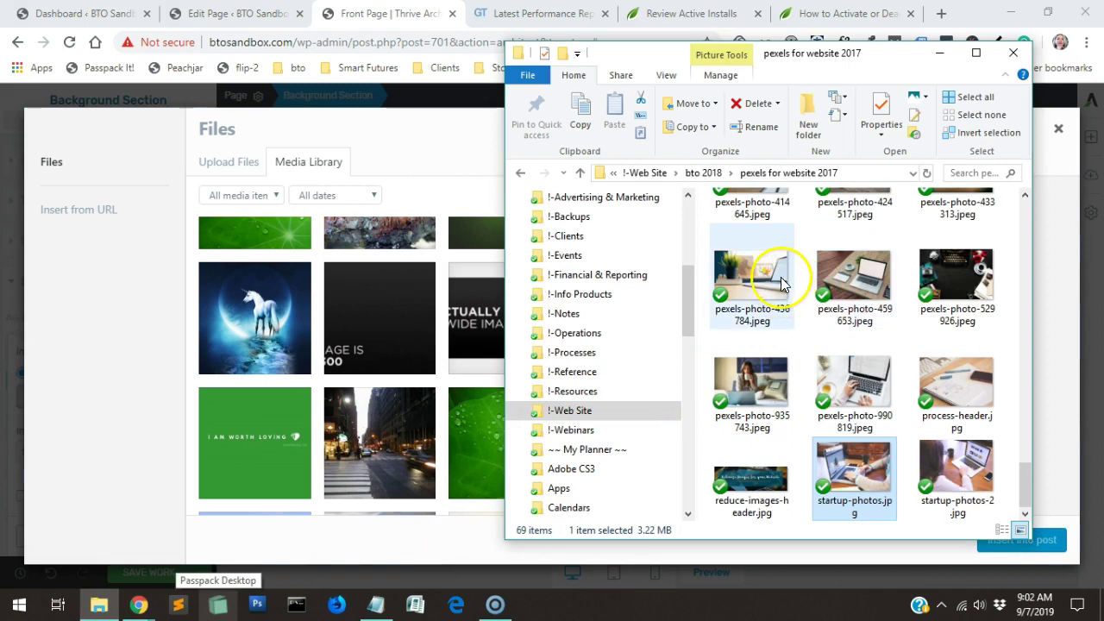
click(854, 276)
drag(352, 335, 523, 463)
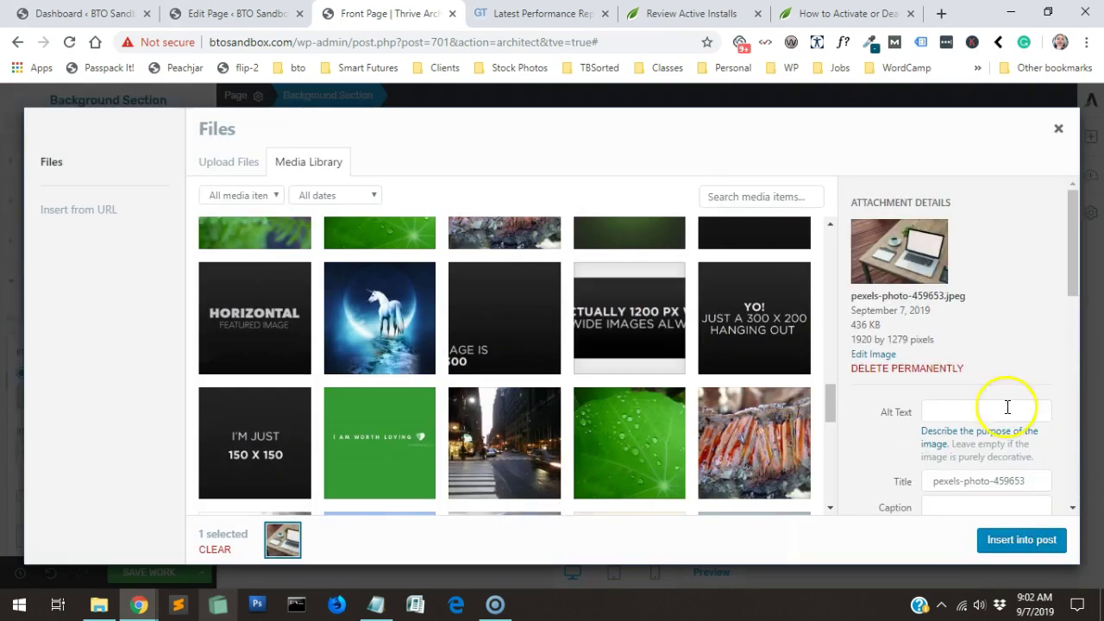
click(1022, 541)
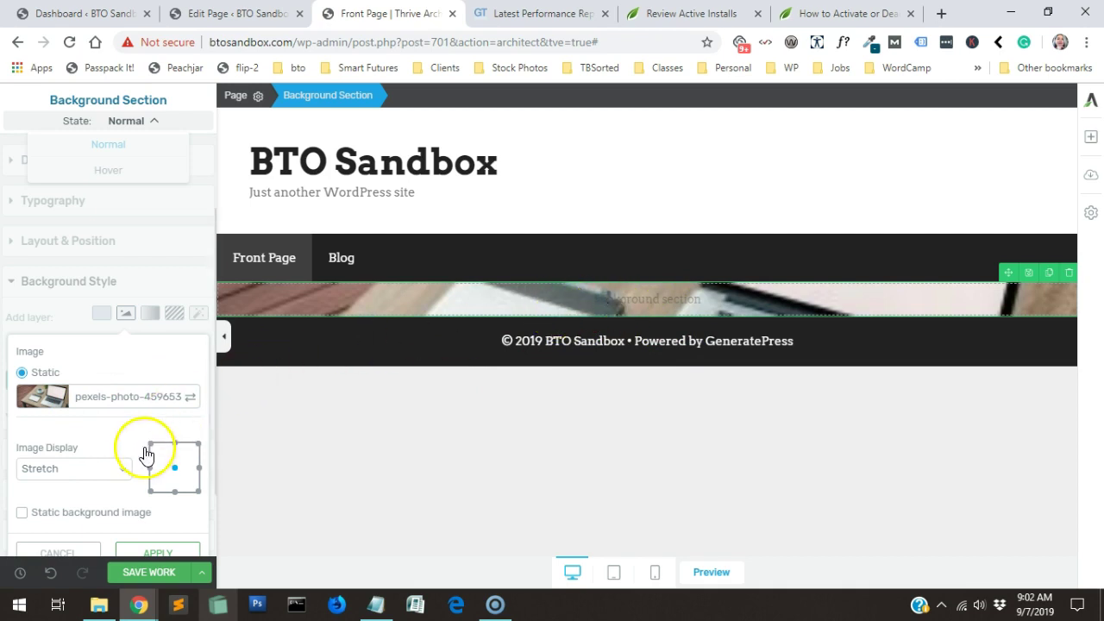
- Try the Contain display for the background image and set it back to Stretch
click(121, 468)
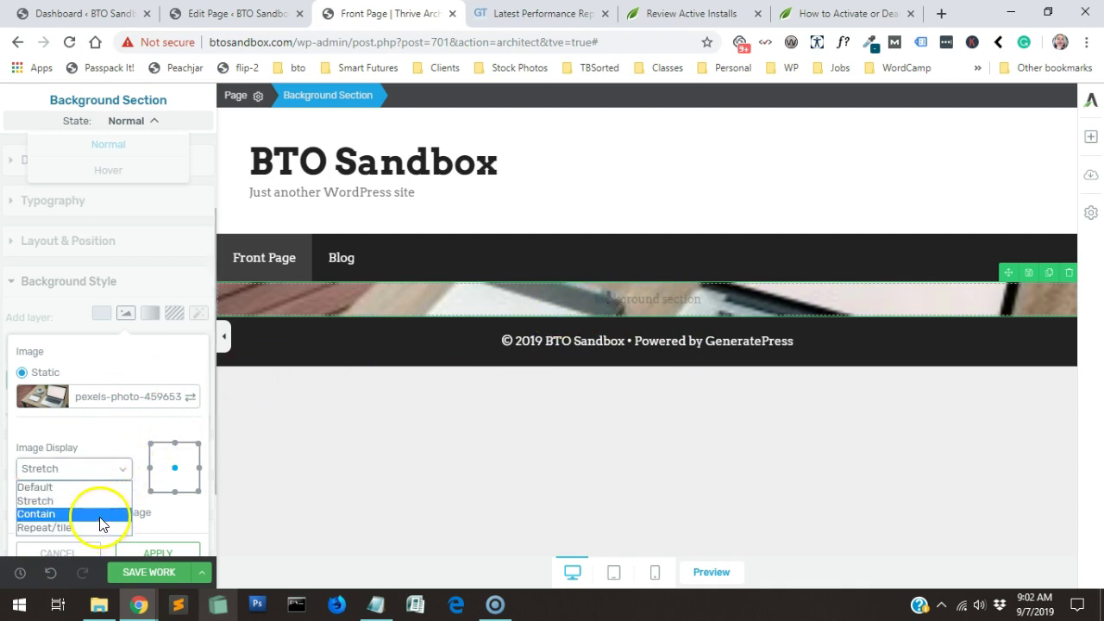
click(101, 514)
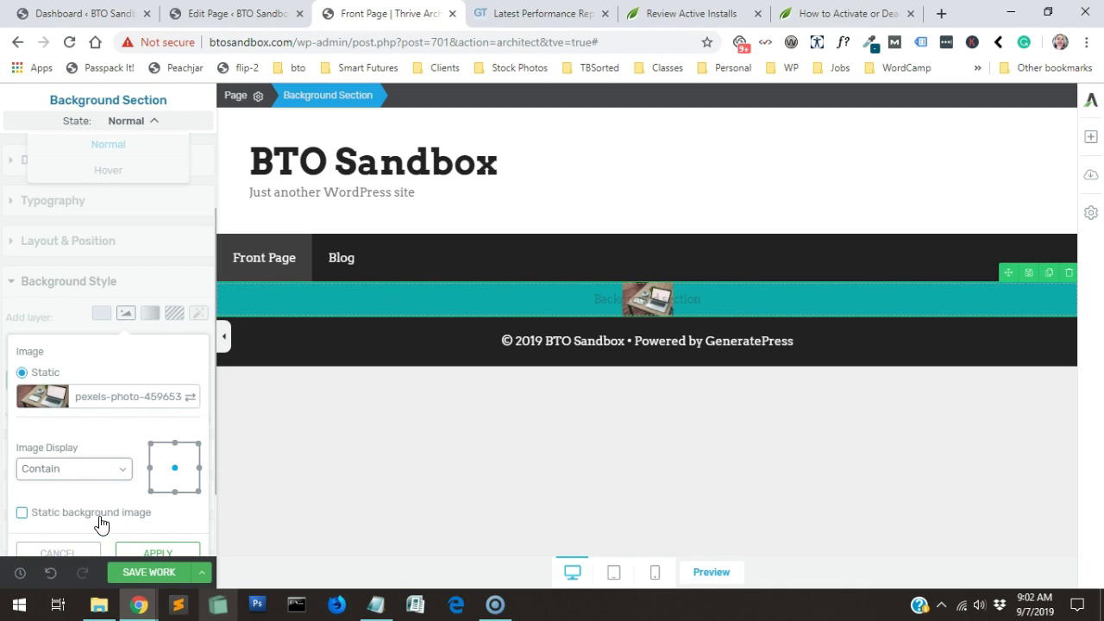
click(89, 472)
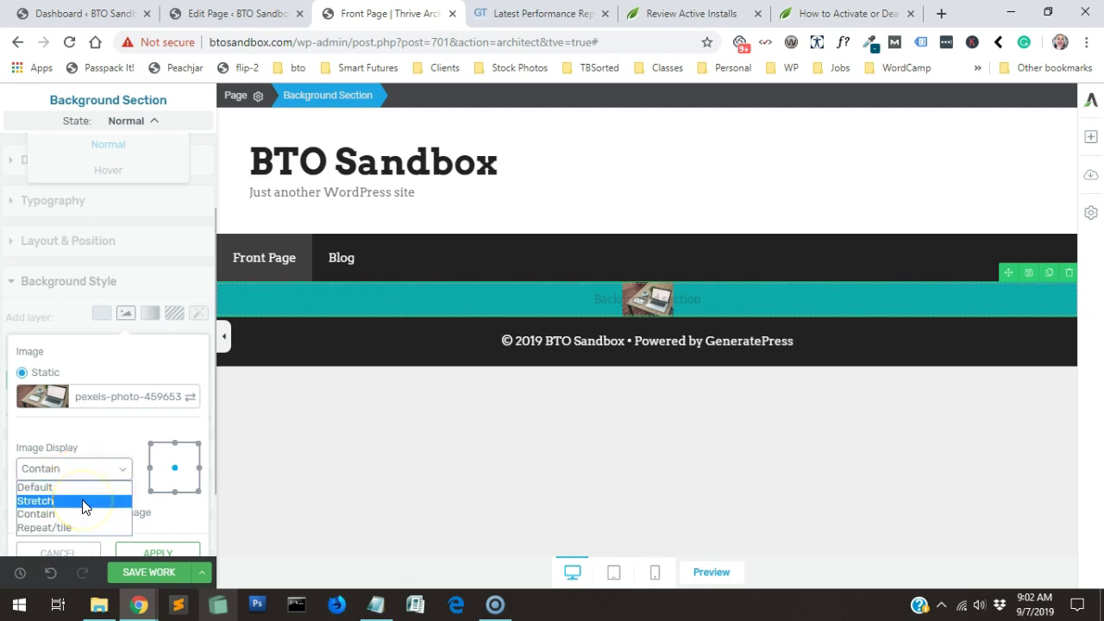
click(85, 502)
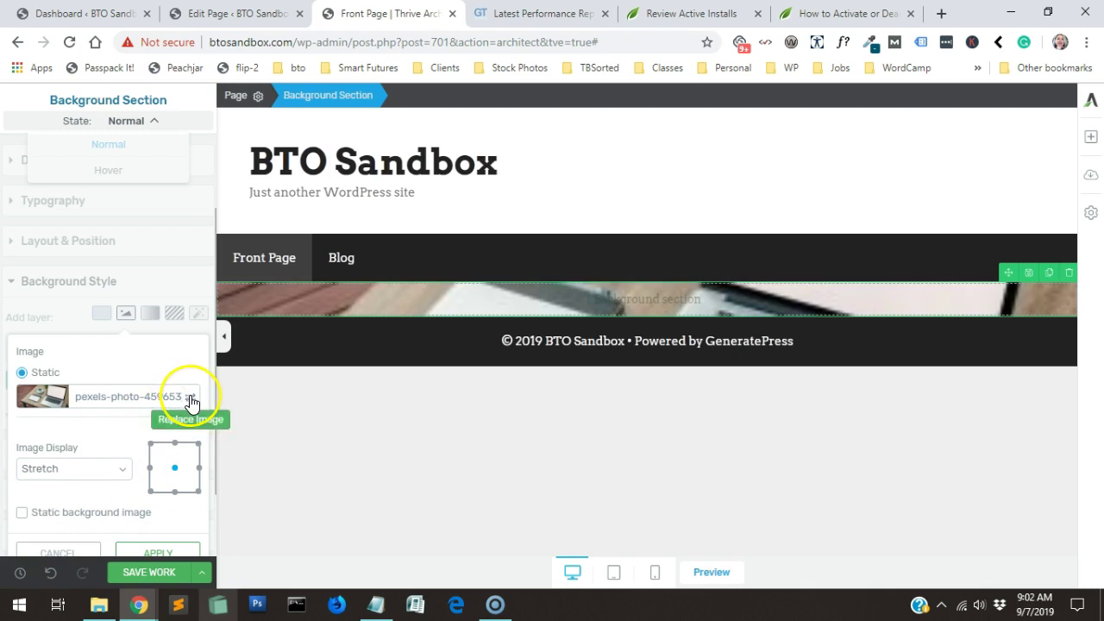
- Try the static background image option, turn it off again, and apply the image layer to the section
scroll(117, 442, down, 1)
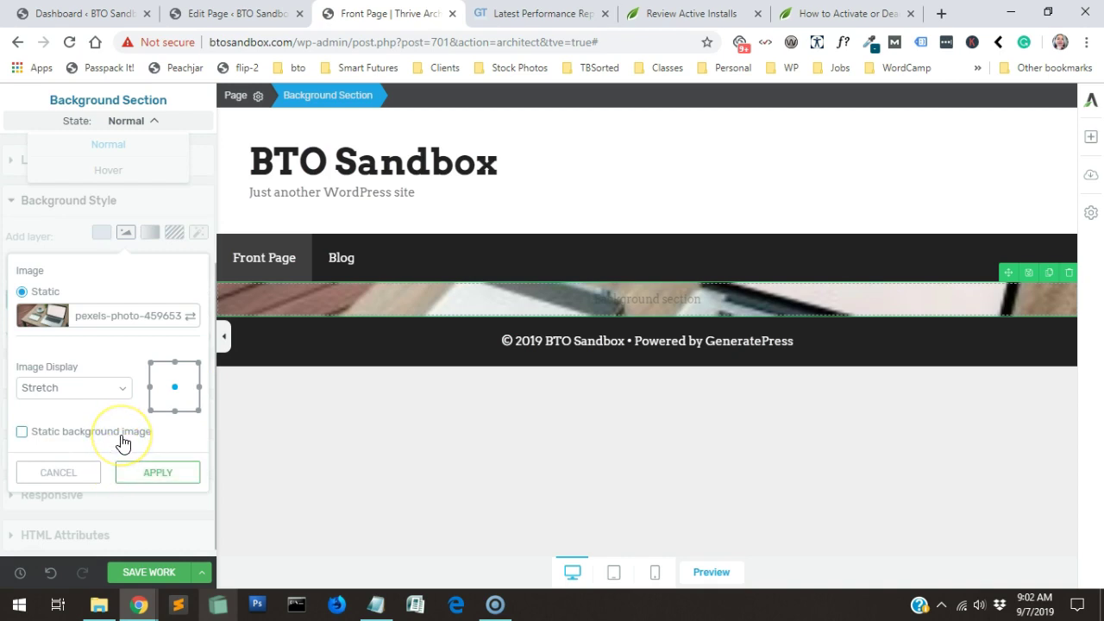
click(122, 442)
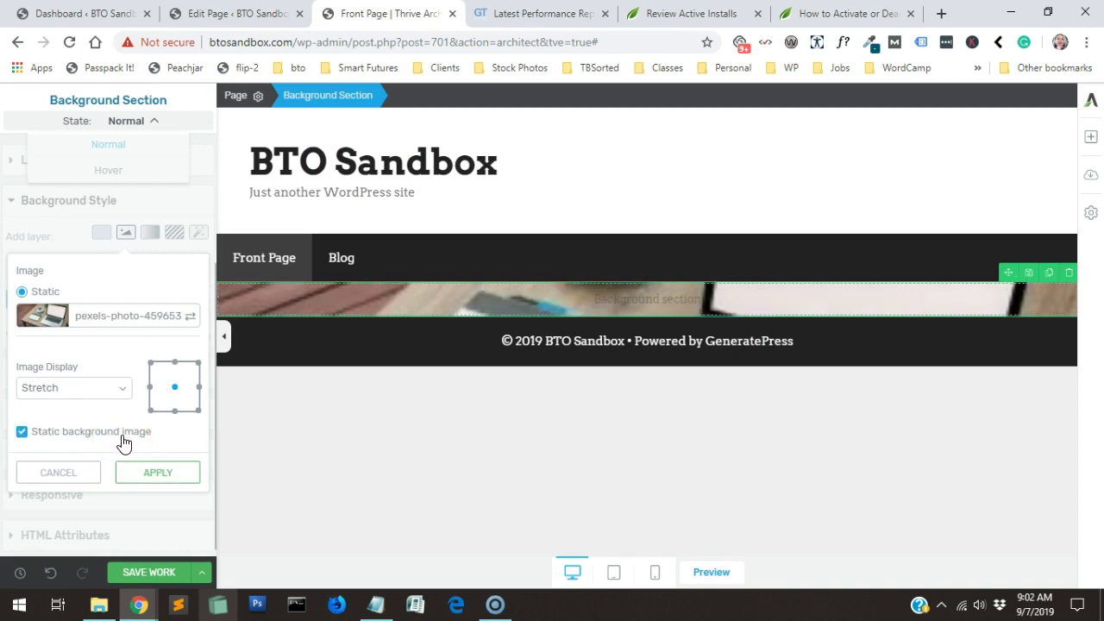
click(121, 442)
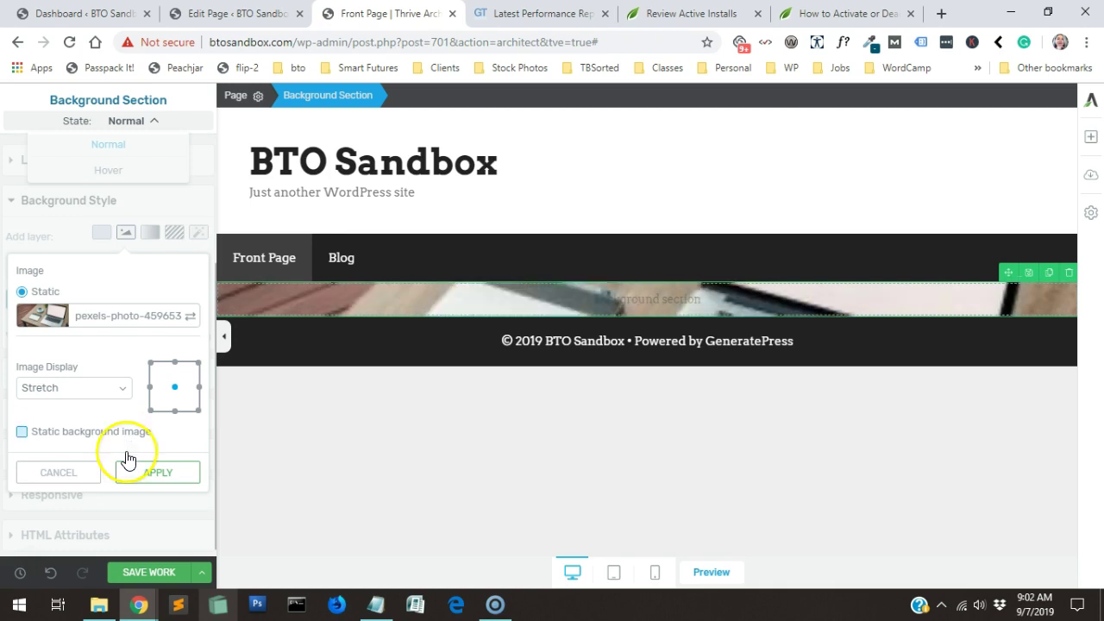
click(138, 474)
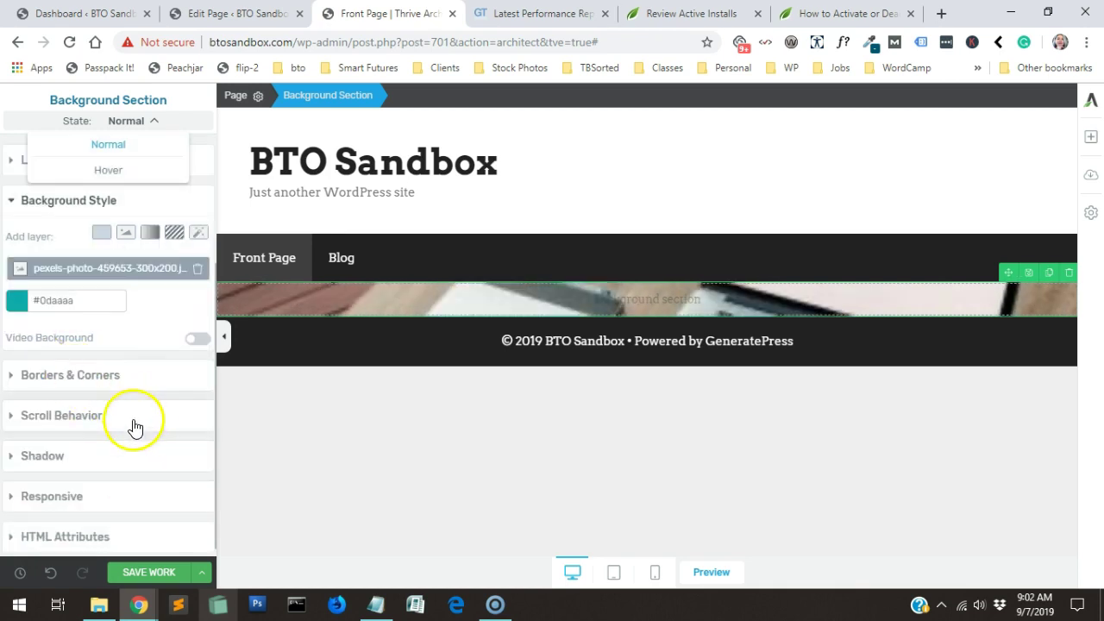
scroll(134, 429, up, 2)
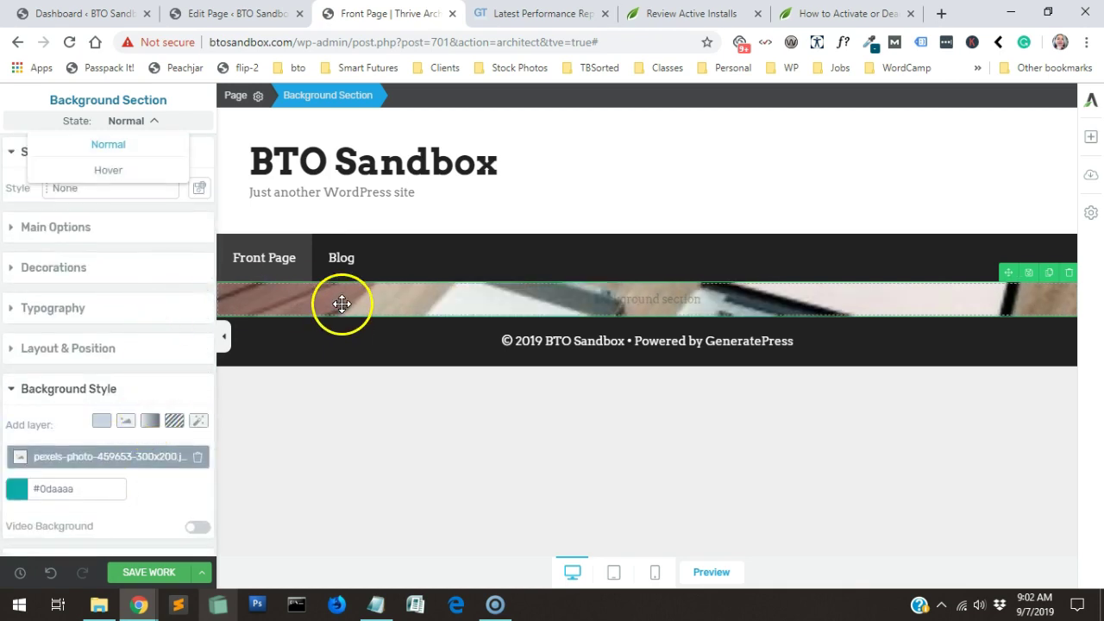
- Look through the available elements, try adding a text element beneath the background section, and delete it
click(1091, 143)
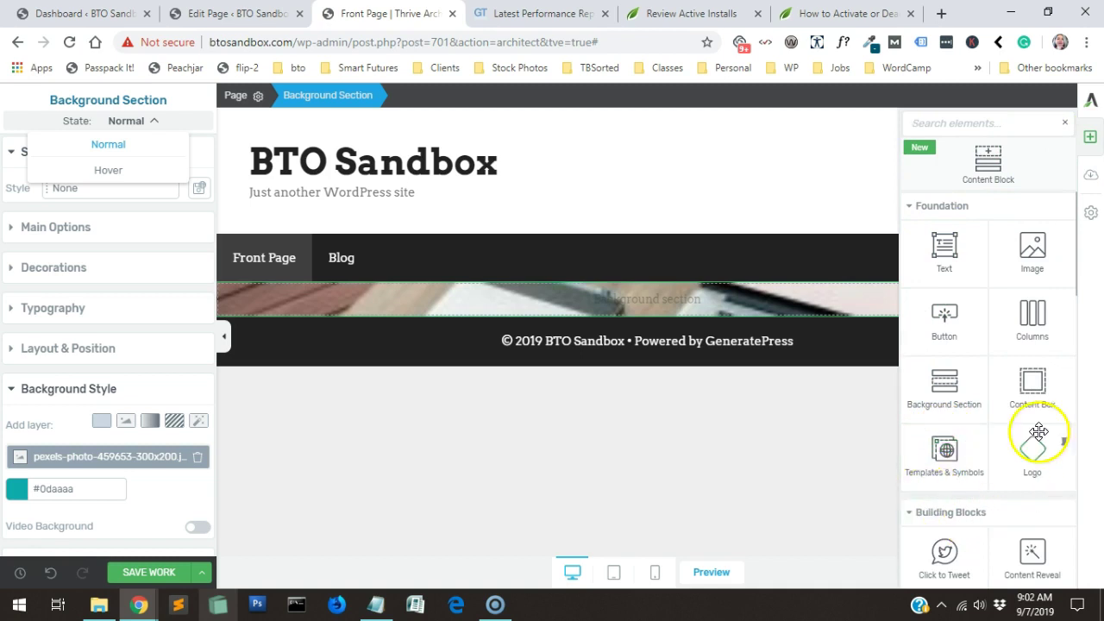
scroll(941, 370, down, 1)
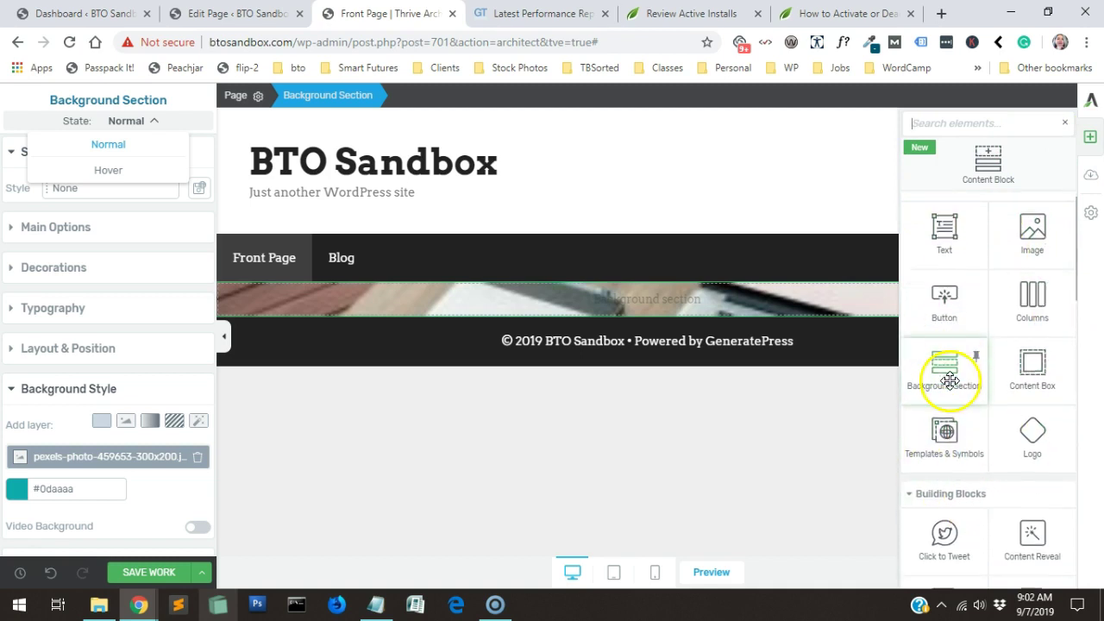
scroll(975, 372, down, 2)
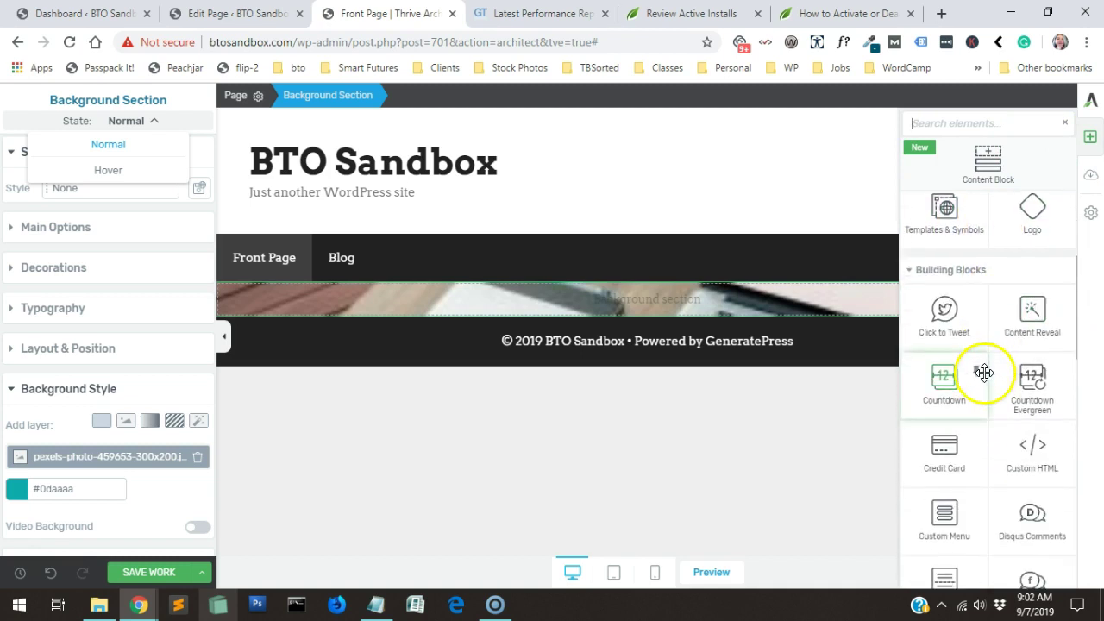
scroll(982, 380, down, 2)
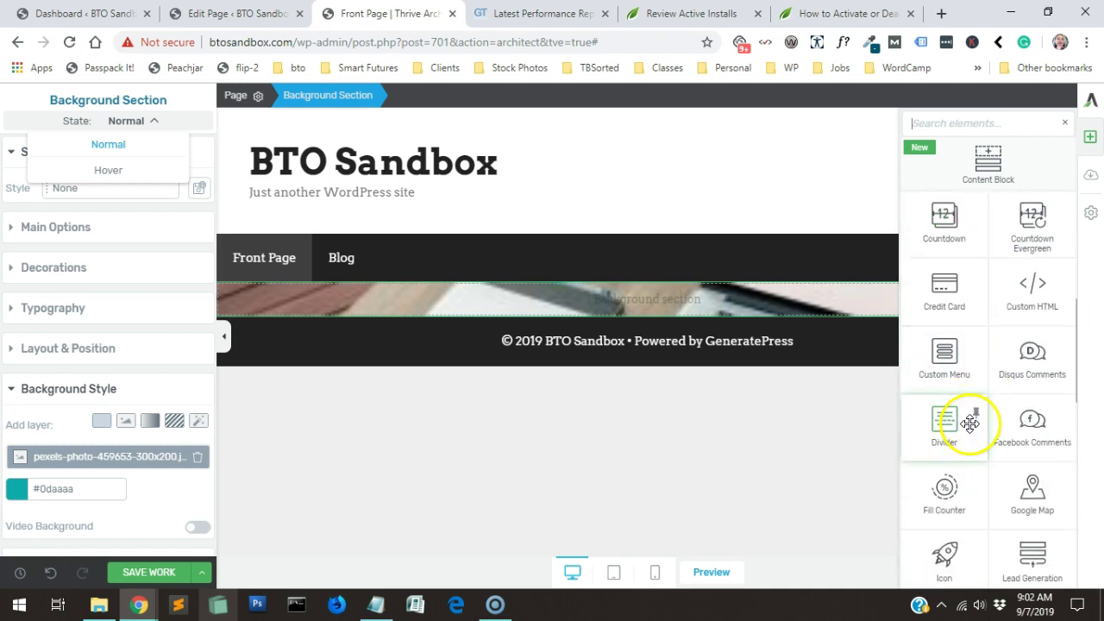
scroll(968, 423, up, 3)
scroll(968, 424, up, 2)
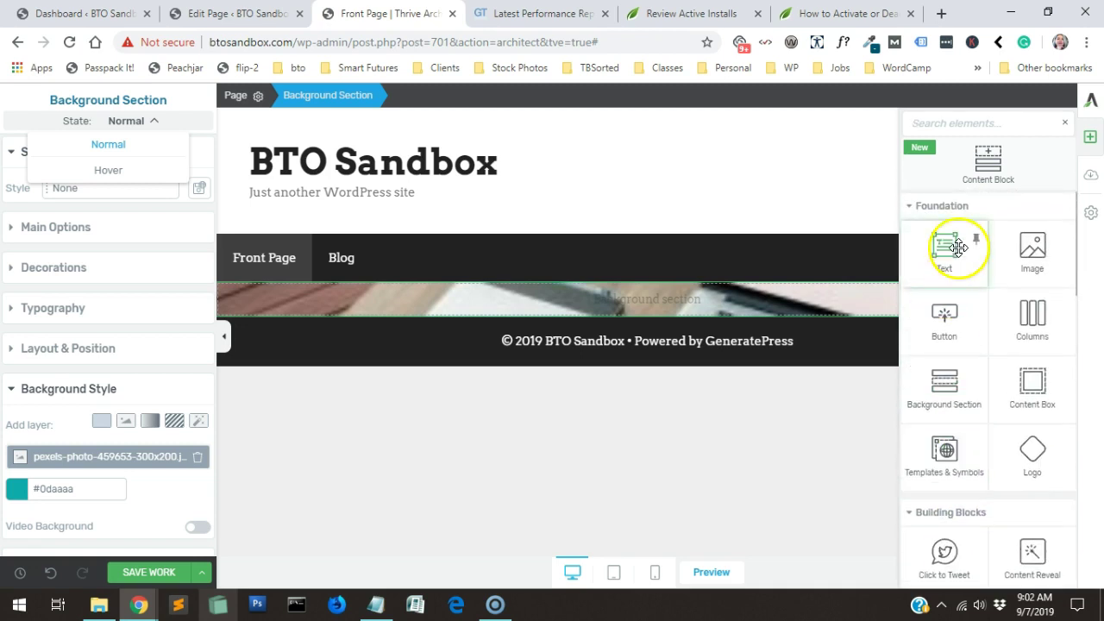
click(947, 248)
click(423, 325)
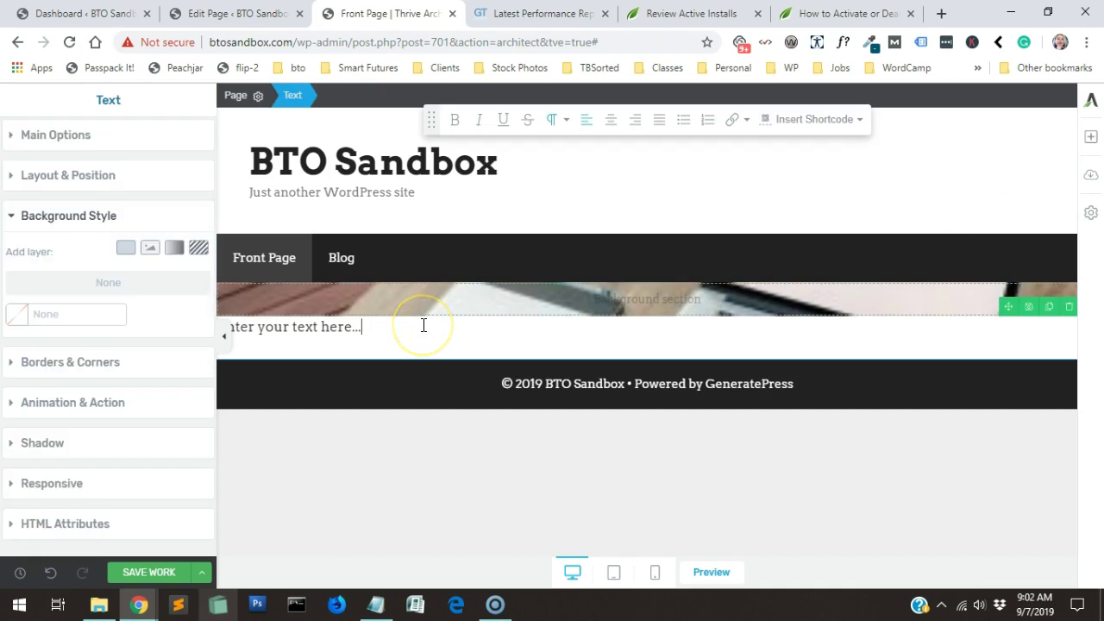
click(1068, 306)
- Search the elements for "head", add a Text element below the background section, and select its placeholder text
click(1089, 136)
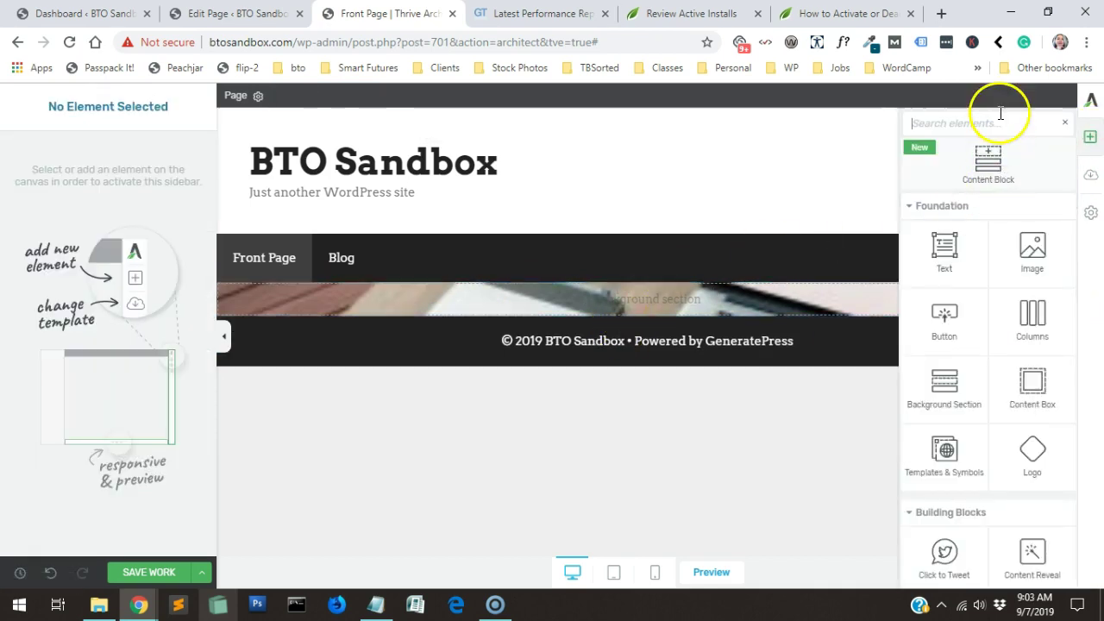
text(head)
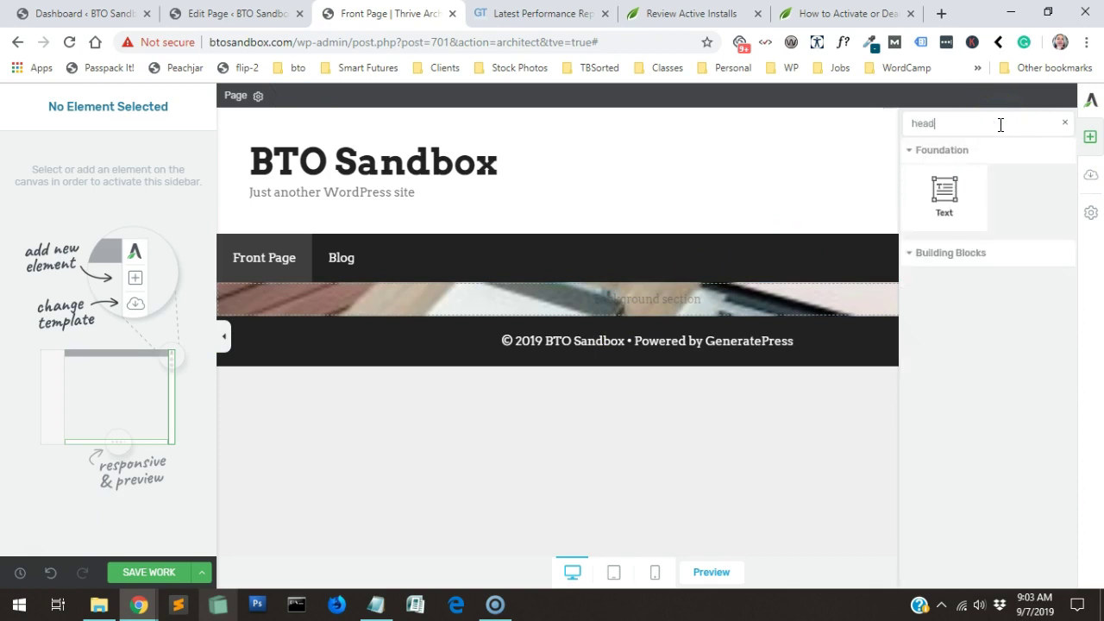
click(910, 253)
drag(949, 202, 535, 313)
click(470, 346)
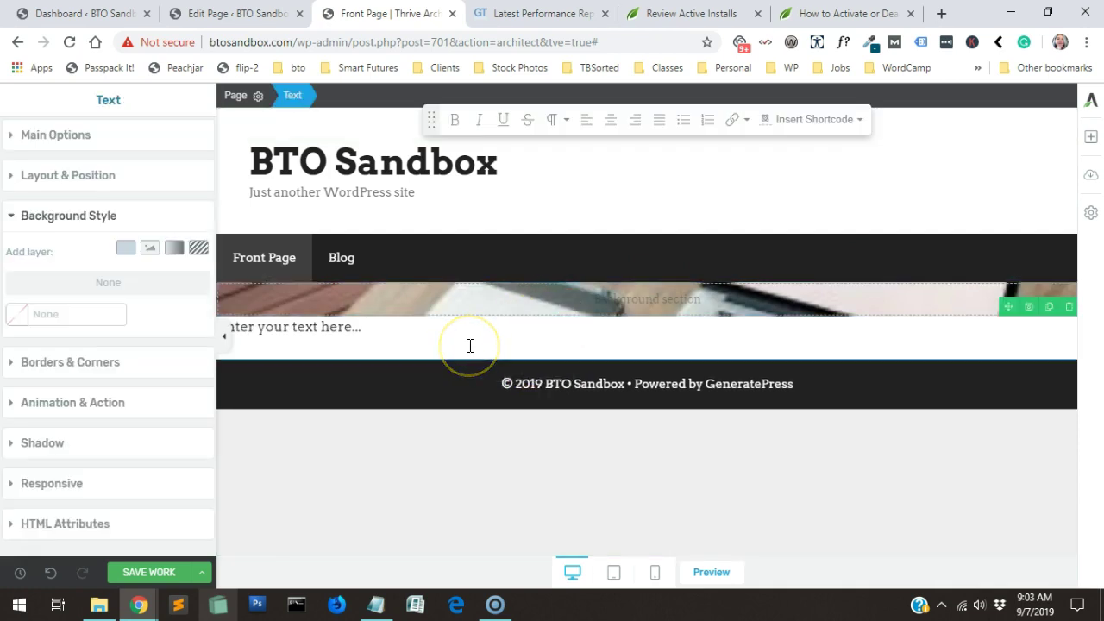
triple_click(399, 335)
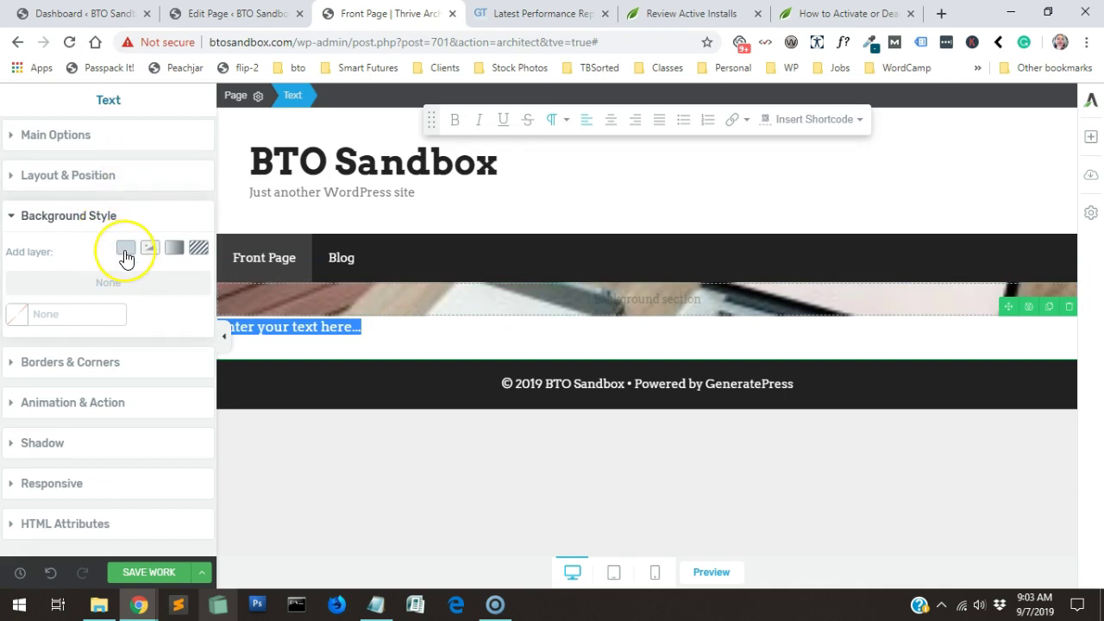
- Replace the text element's placeholder with "Hello, World. Let's make awesome things together!"
click(19, 312)
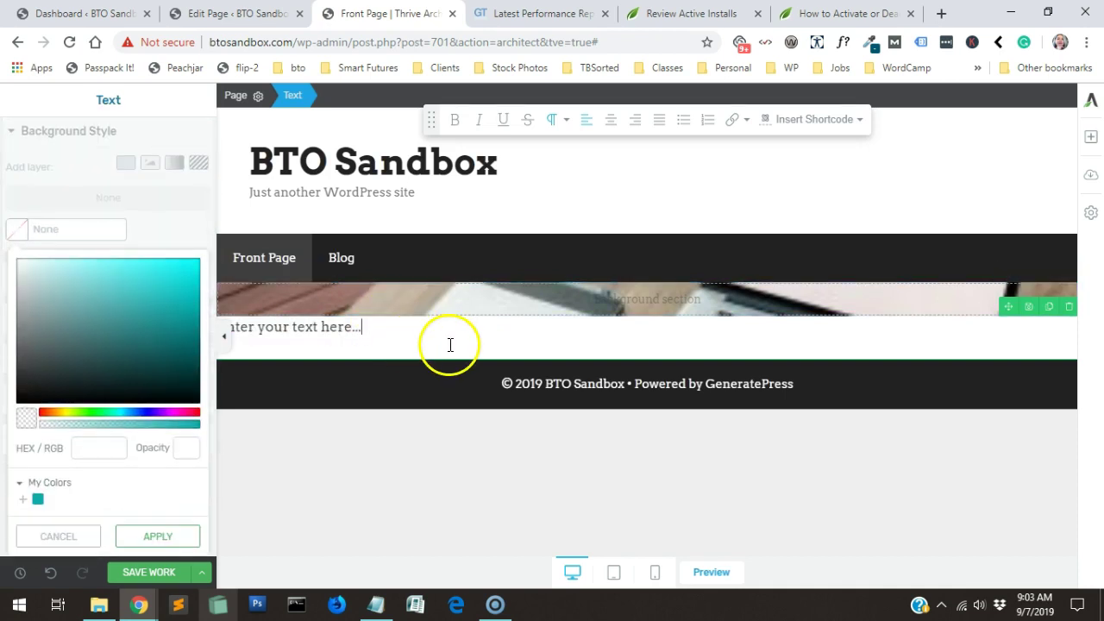
triple_click(400, 333)
text(yellow)
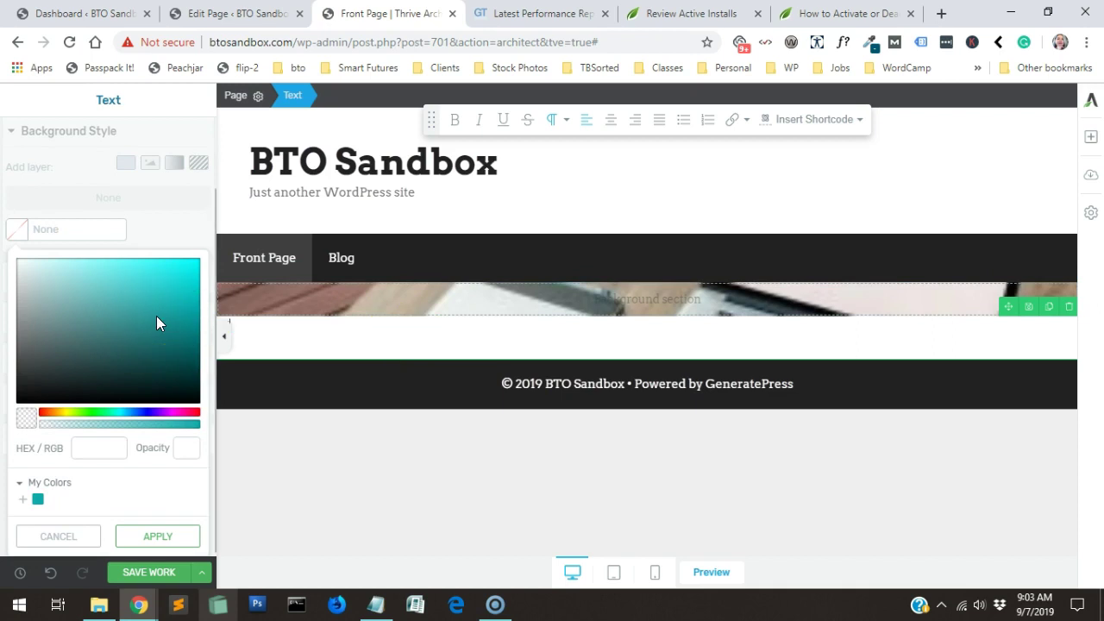
key(BackSpace)
text(, World. Let)
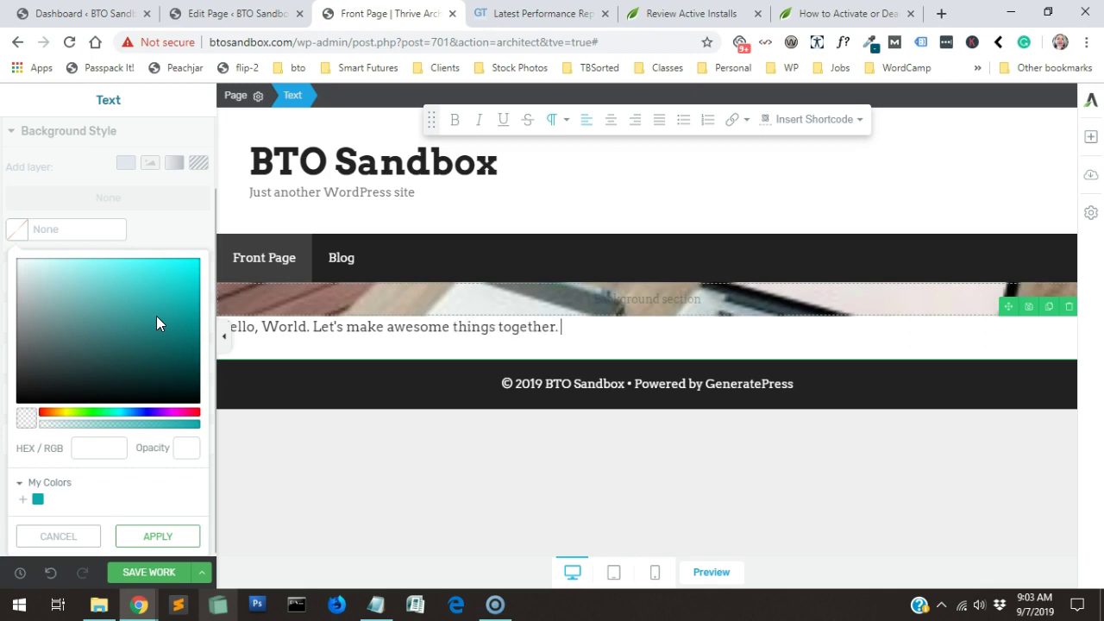
text(!)
key(Return)
key(BackSpace)
- Format the text as Heading 1 and move the text element into the background section
double_click(412, 324)
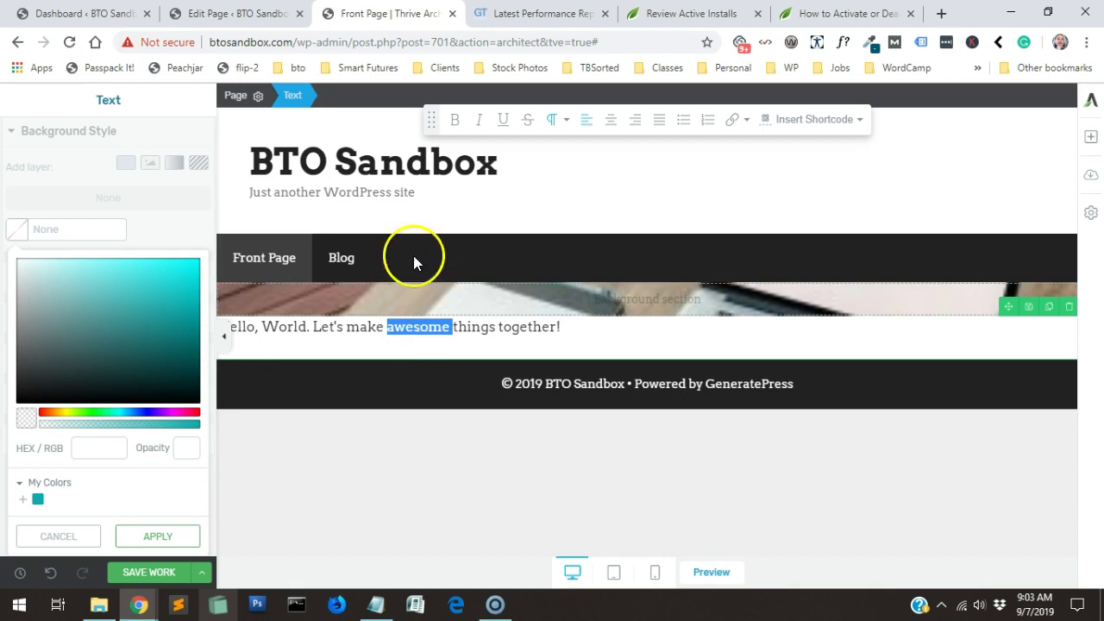
click(557, 119)
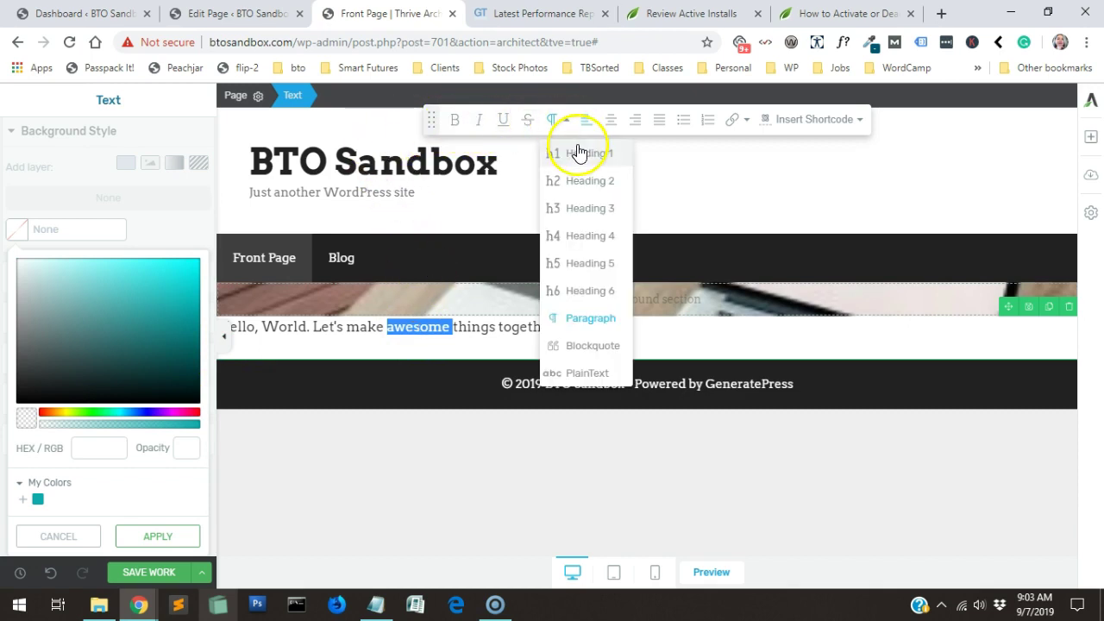
click(580, 155)
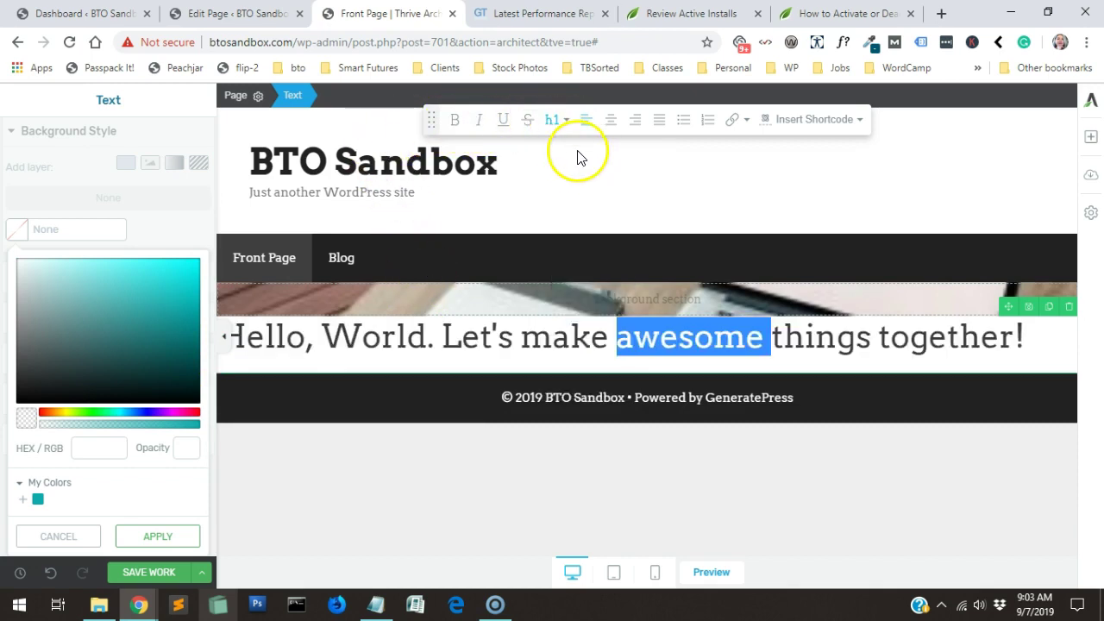
click(513, 344)
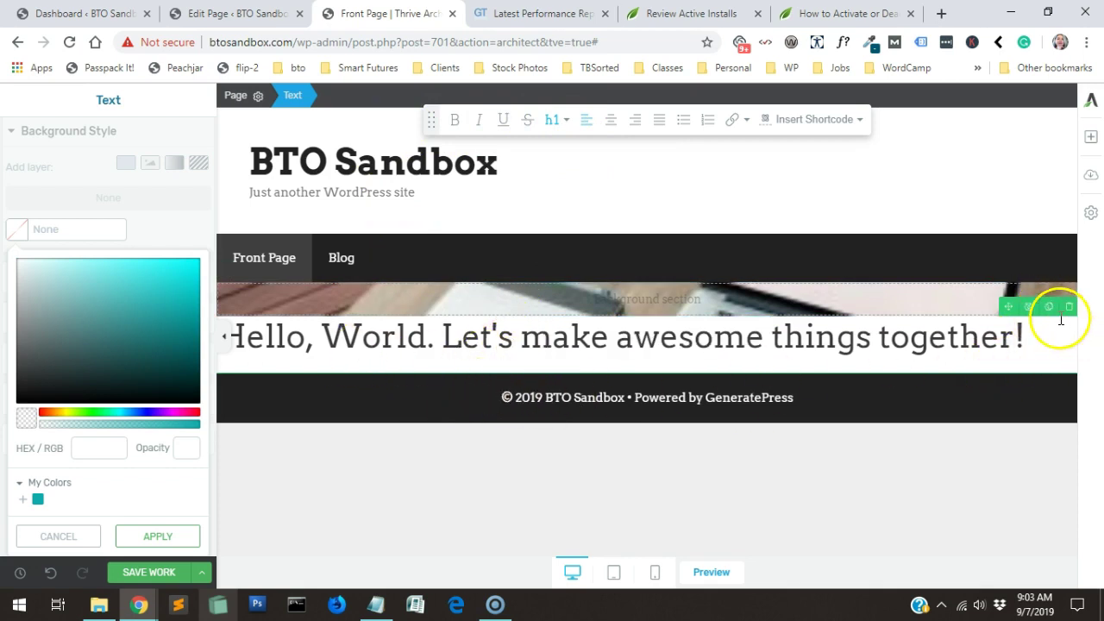
drag(1007, 307, 722, 294)
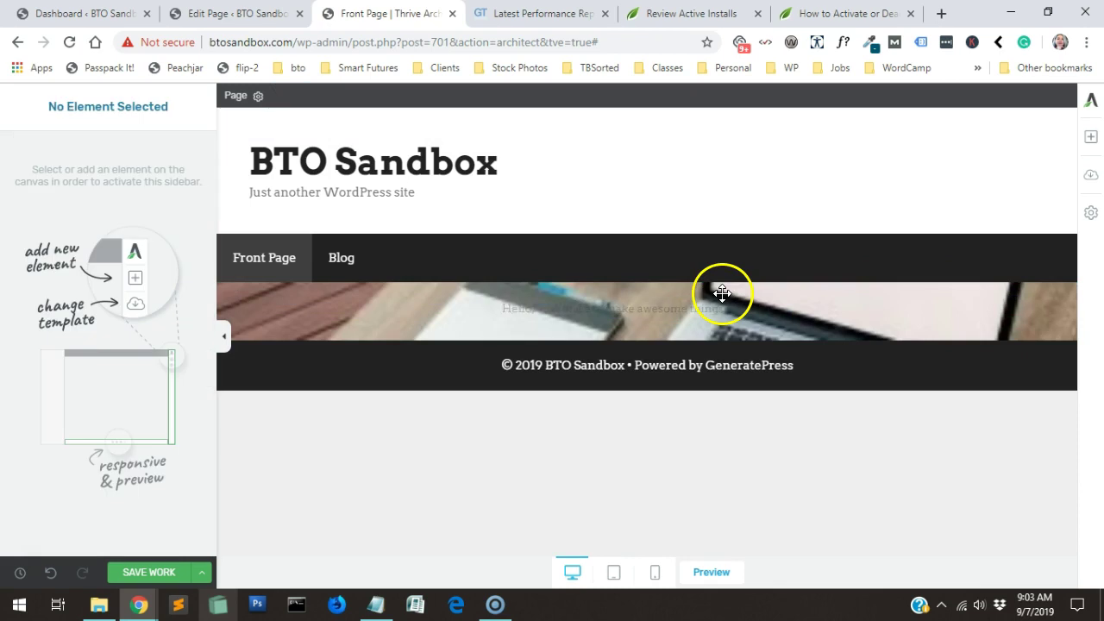
click(635, 304)
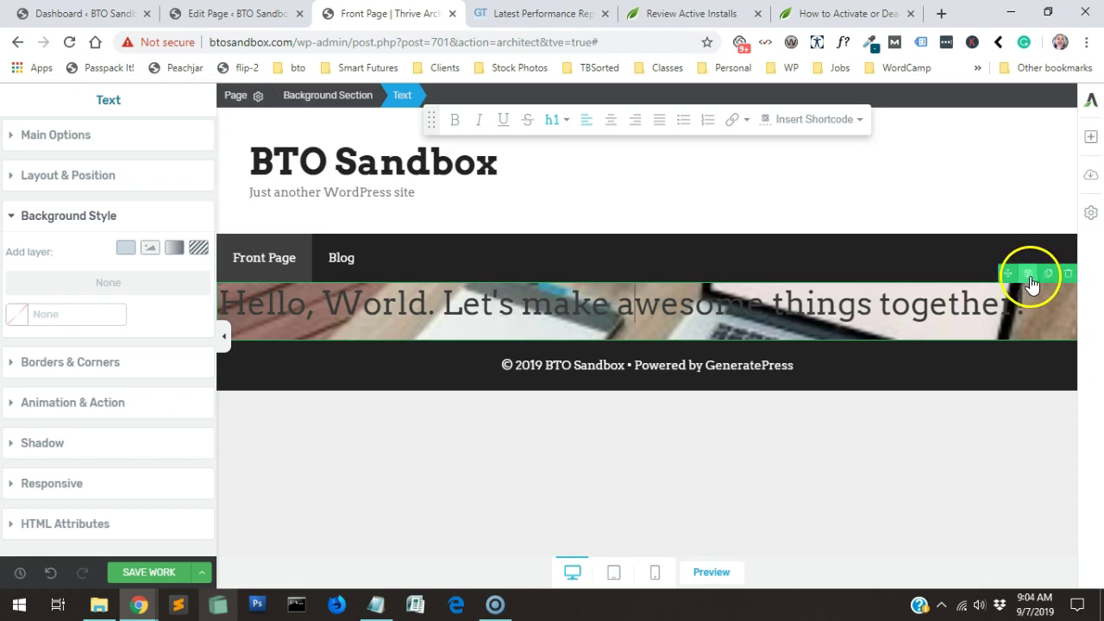
- Add a Columns element with two equal halves above the heading in the background section and move the heading into the first column
click(1092, 136)
drag(1032, 319, 682, 291)
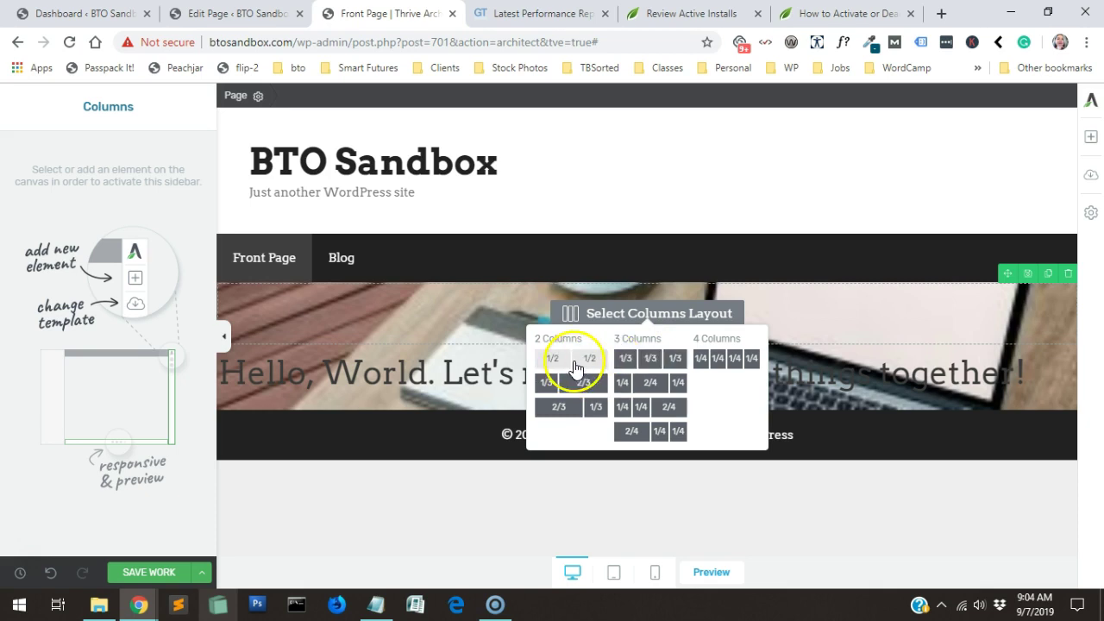
click(576, 368)
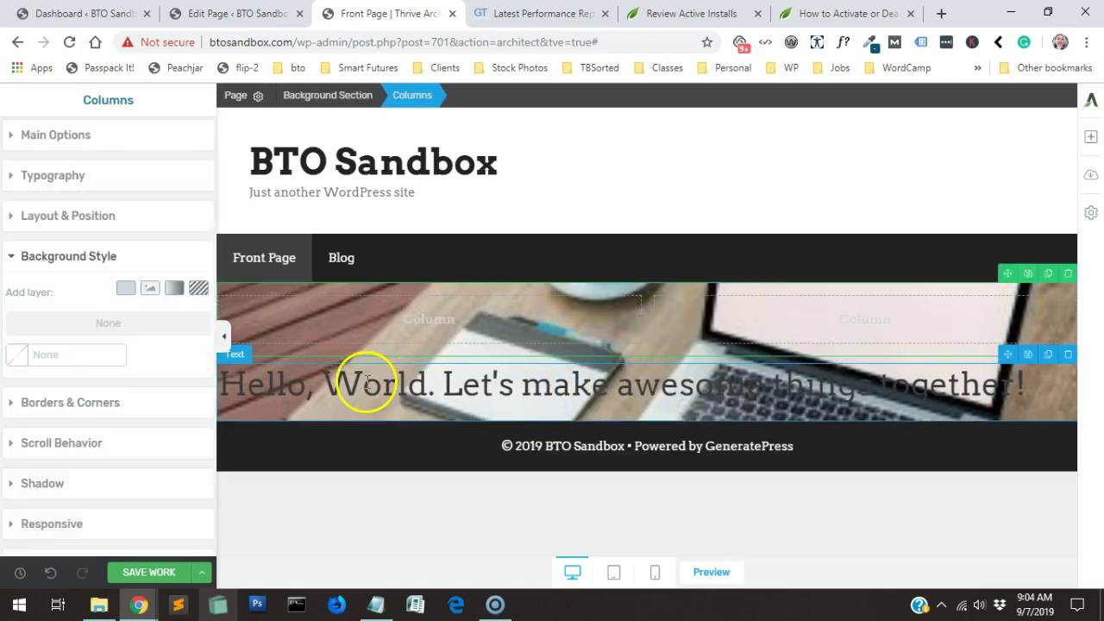
drag(1008, 353, 509, 303)
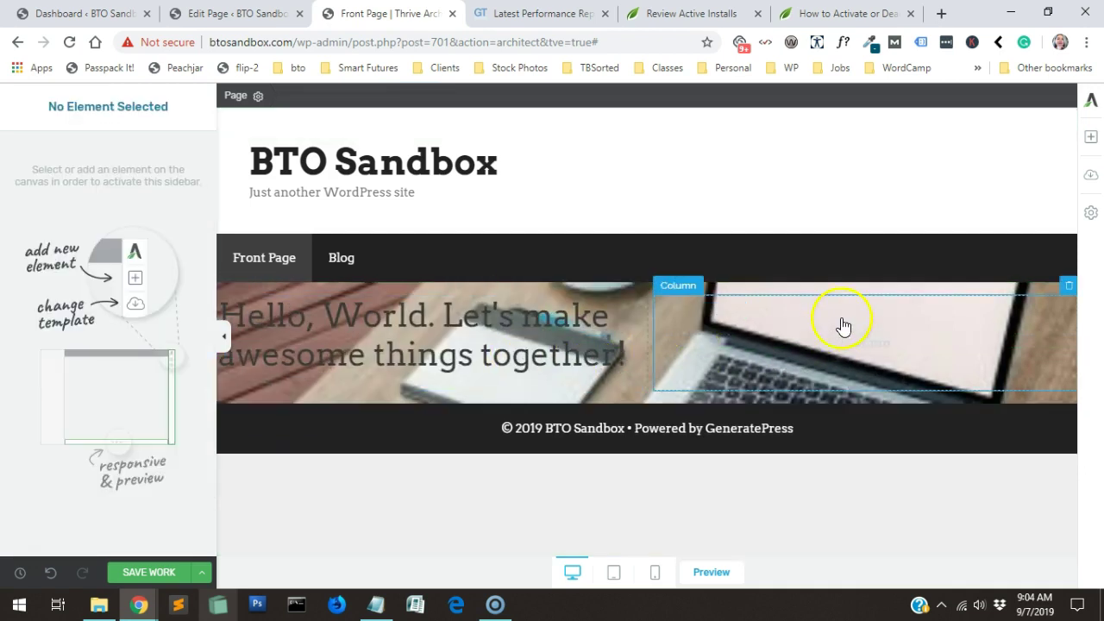
- Select the heading text in the first column and move the floating formatting toolbar clear of the breadcrumb trail
click(571, 353)
triple_click(572, 354)
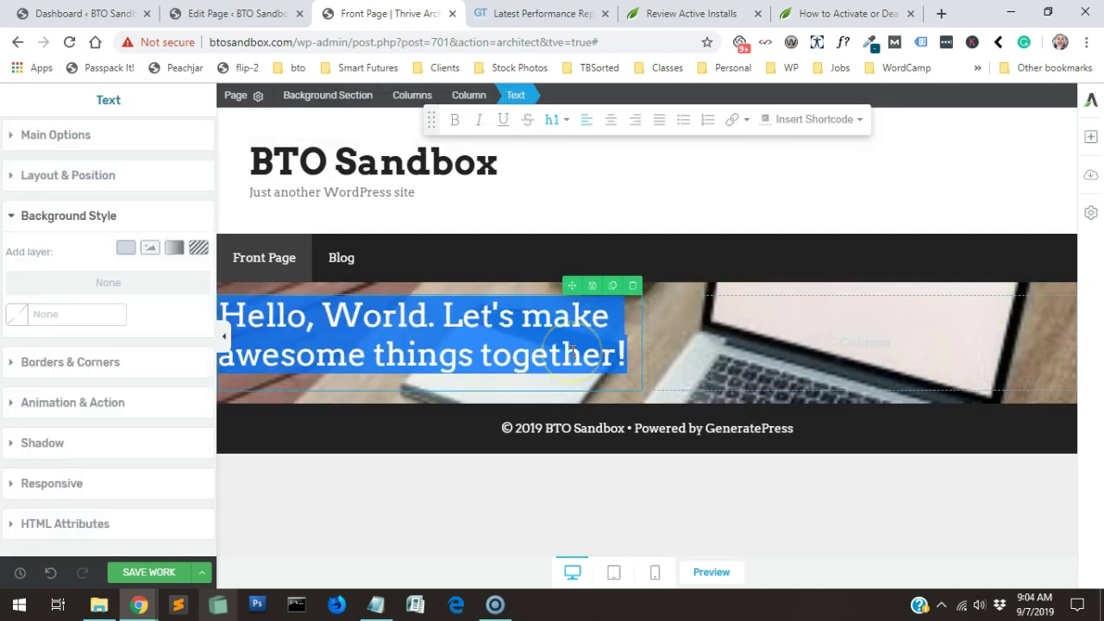
click(636, 395)
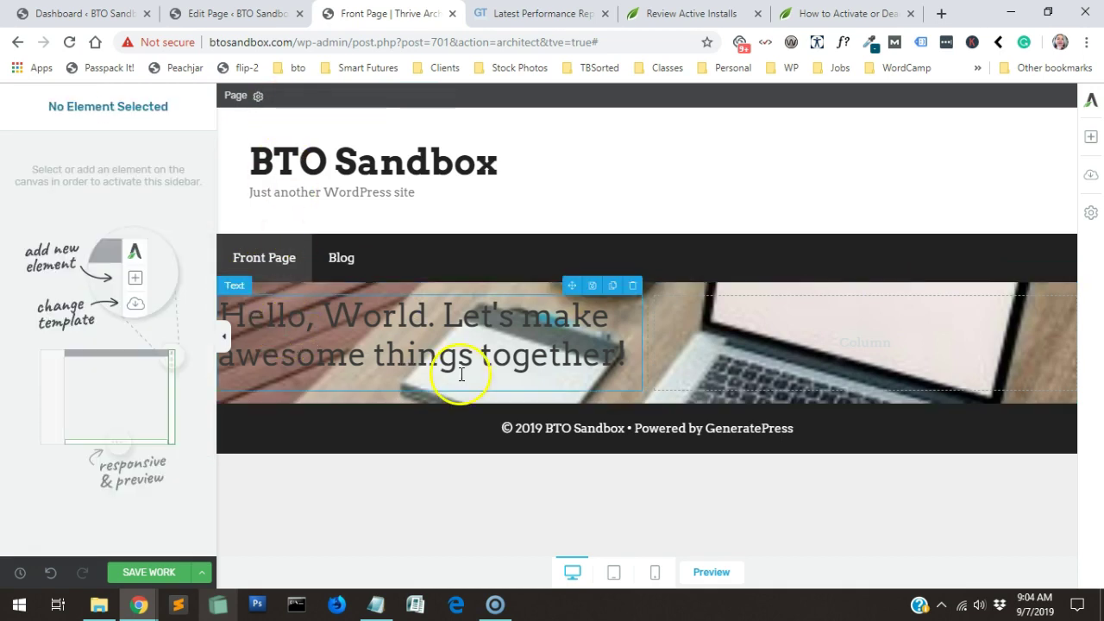
click(287, 314)
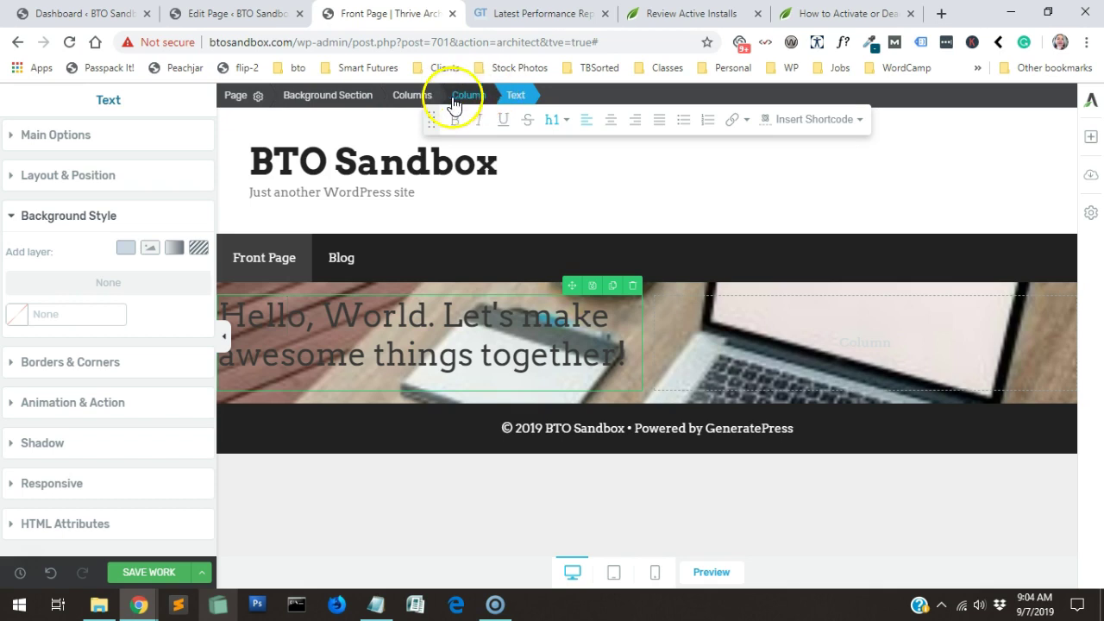
drag(429, 116, 423, 136)
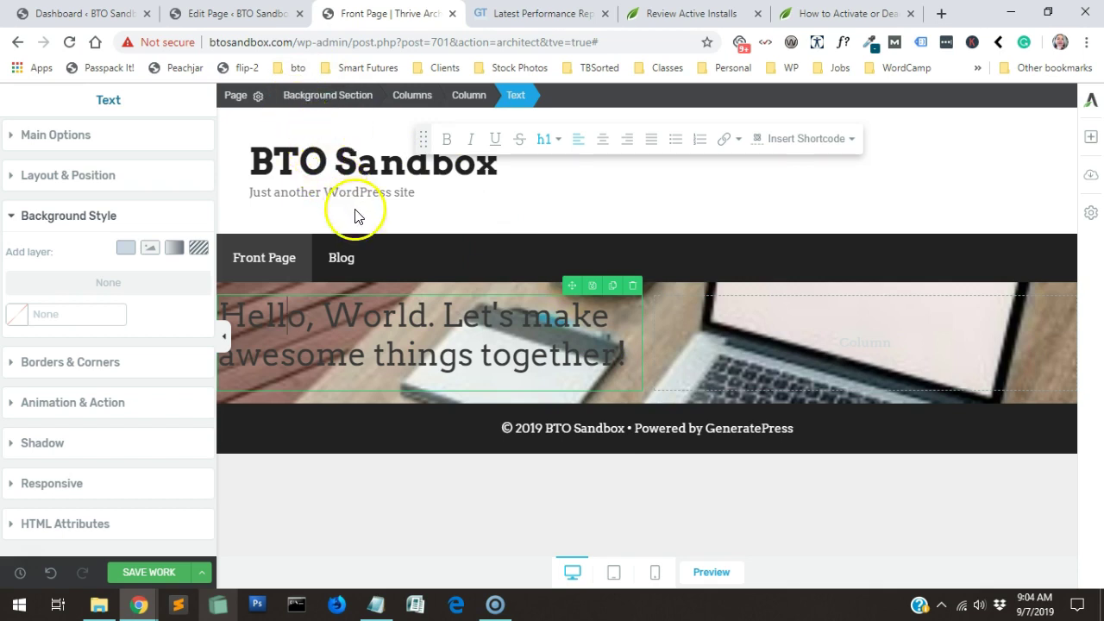
- Add a solid white (#ffffff) color layer at 45 opacity over the background section's image
click(336, 100)
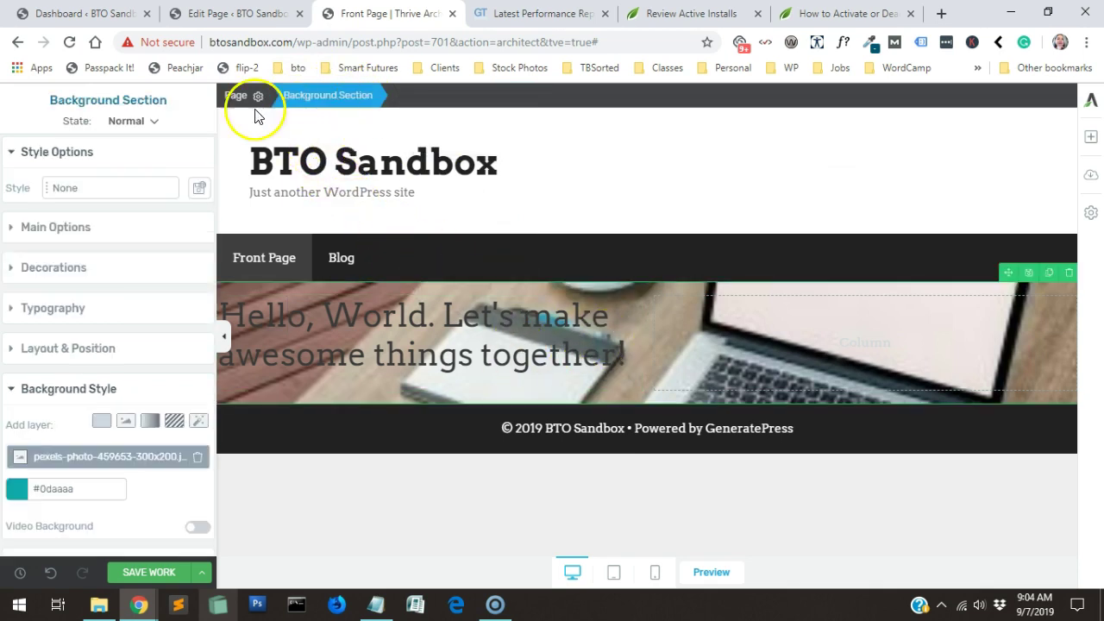
click(123, 427)
click(123, 427)
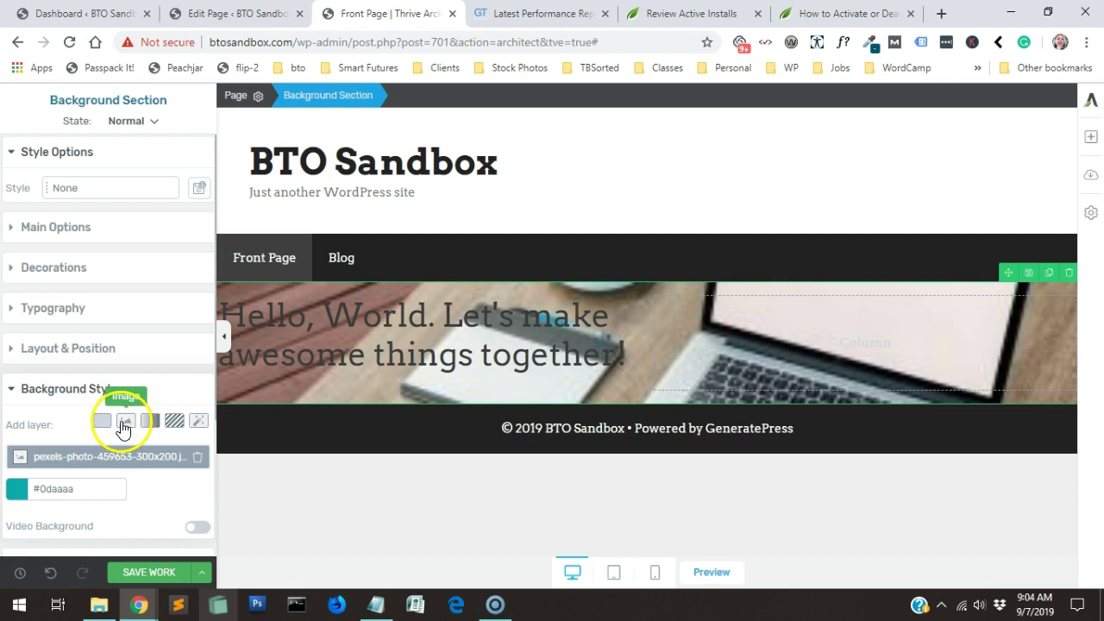
click(102, 420)
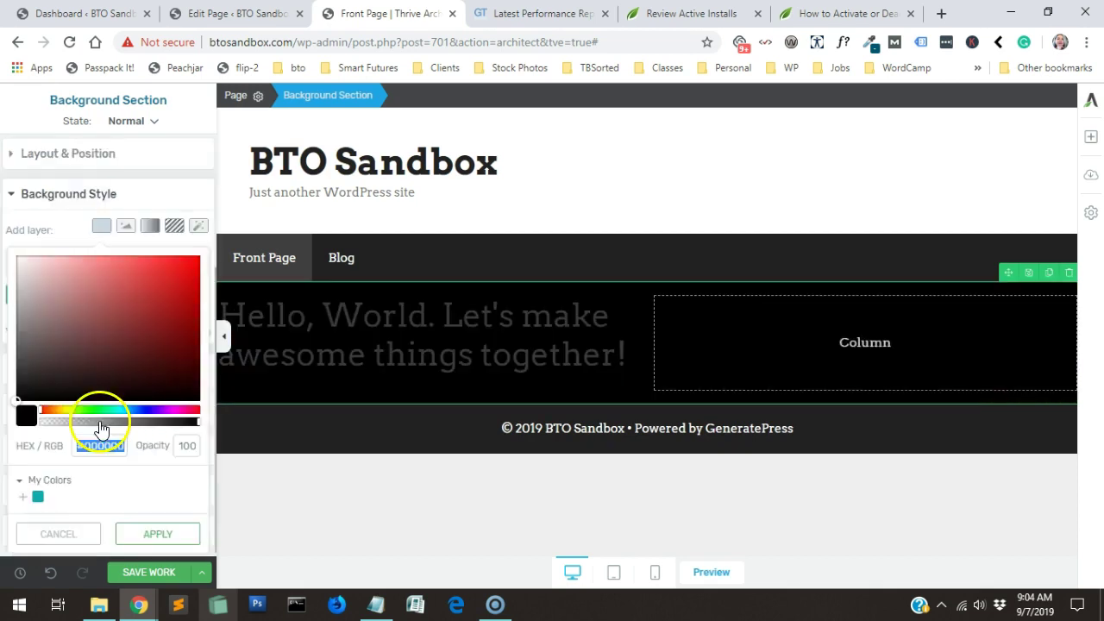
click(31, 311)
drag(9, 292, 6, 261)
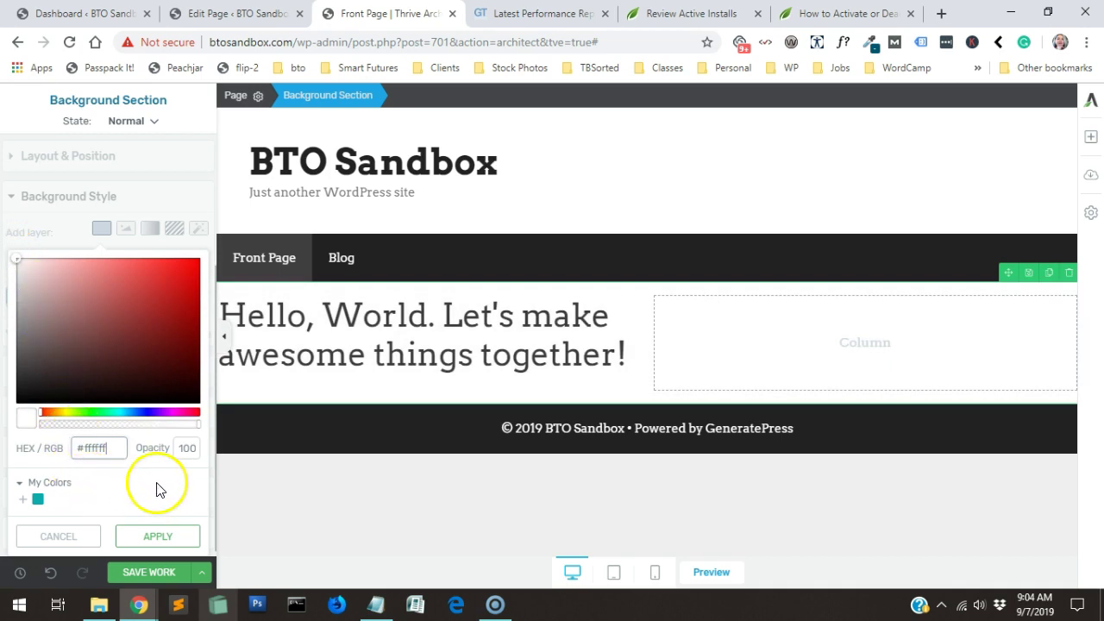
double_click(190, 448)
drag(199, 429, 119, 437)
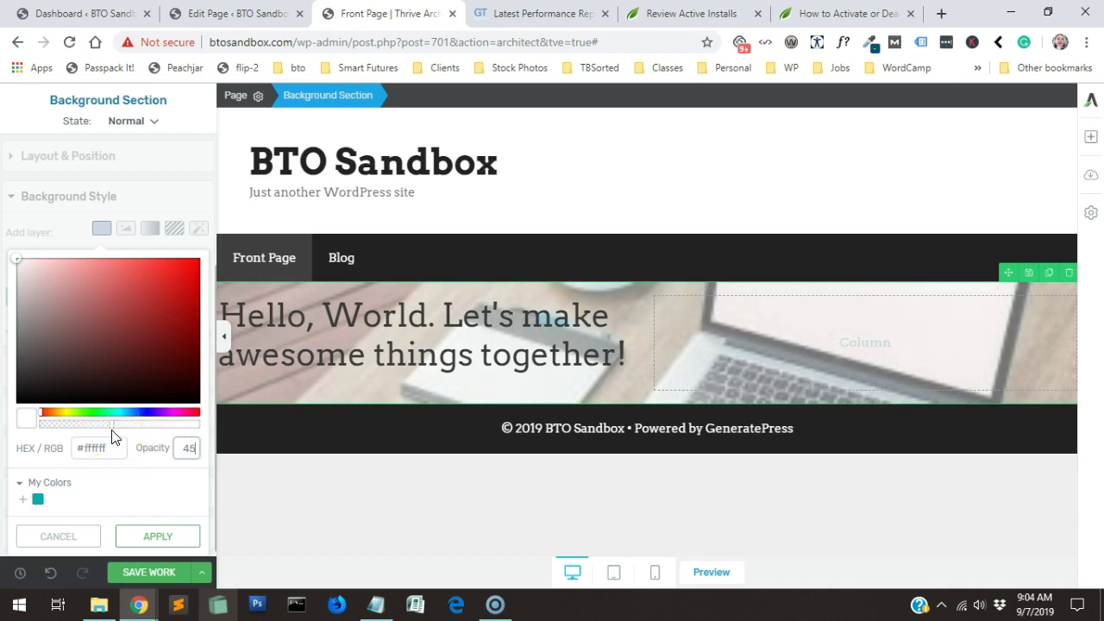
click(146, 536)
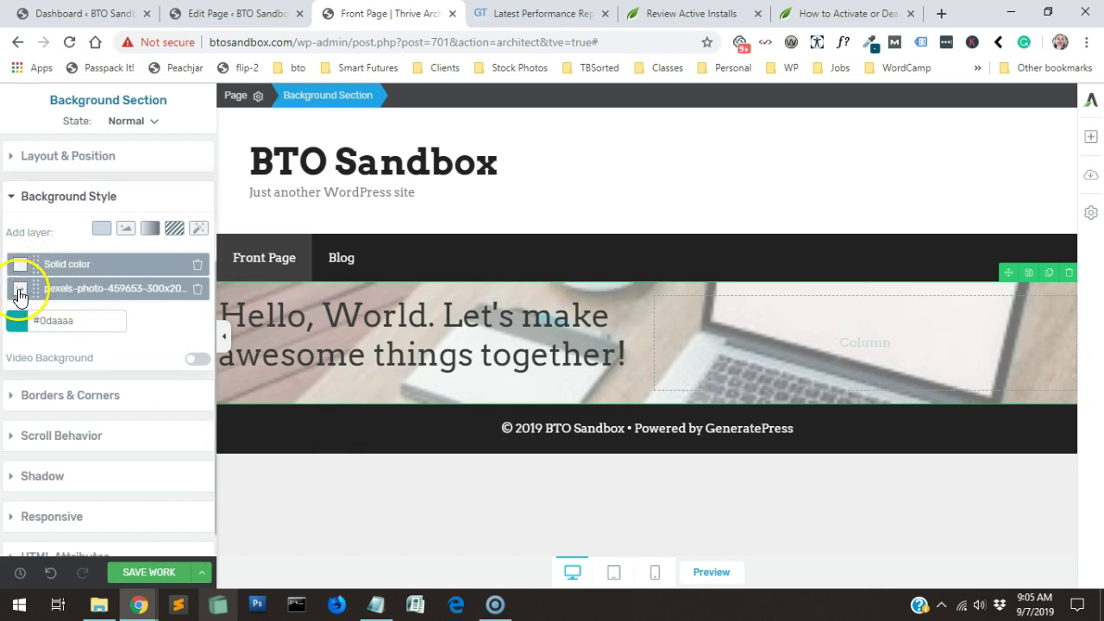
- Replace the background section's image with the full-size 1920 × 1279 version of pexels-photo-459653 from the media library
click(112, 291)
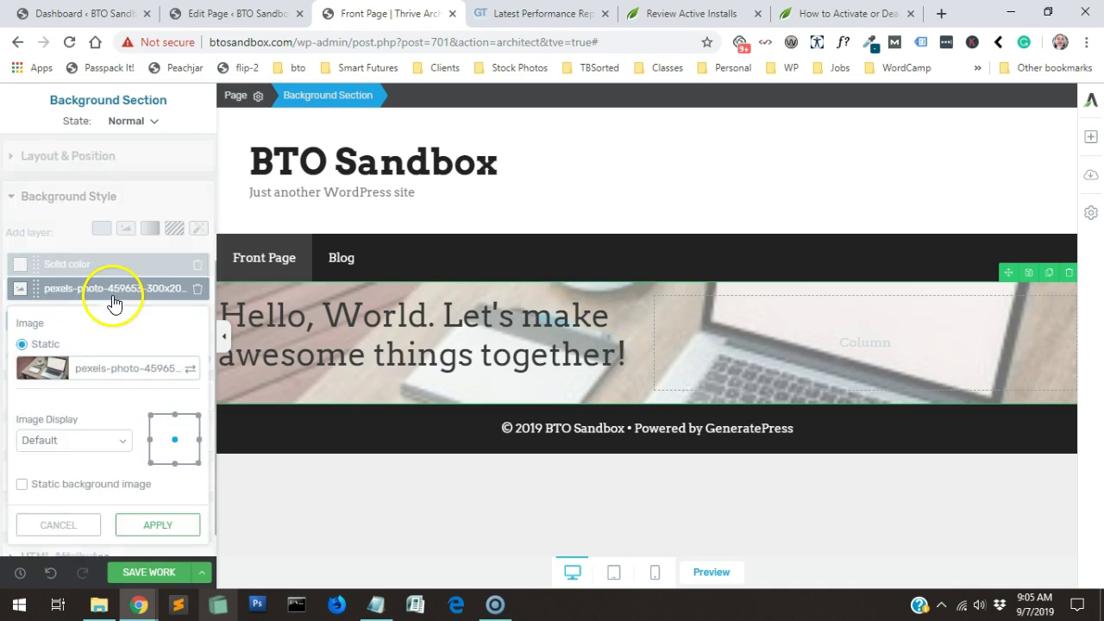
click(35, 369)
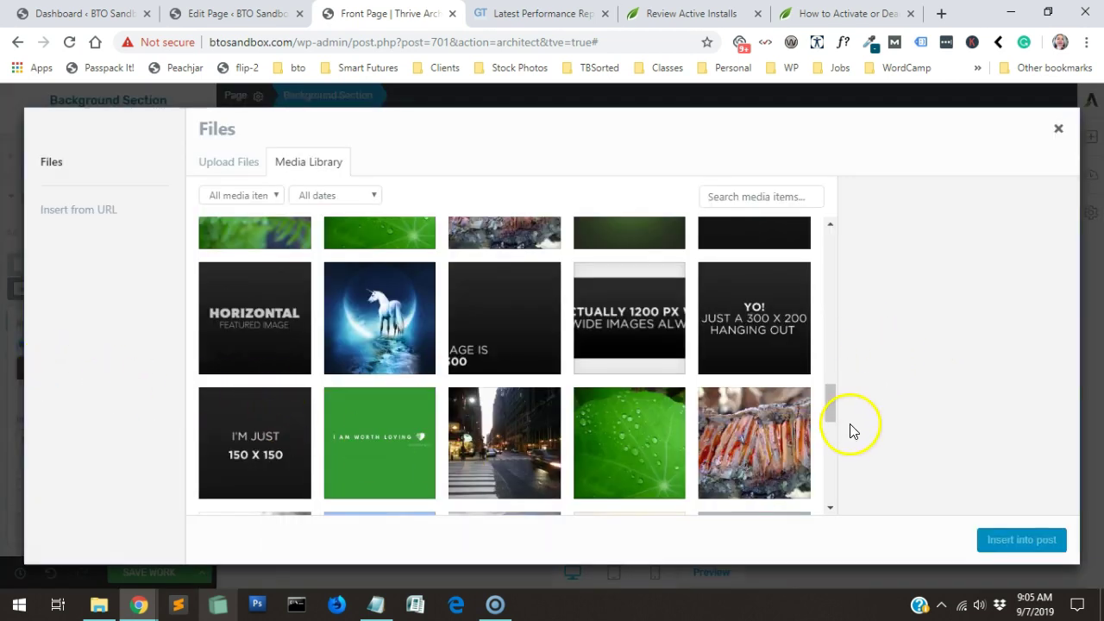
drag(833, 409, 849, 219)
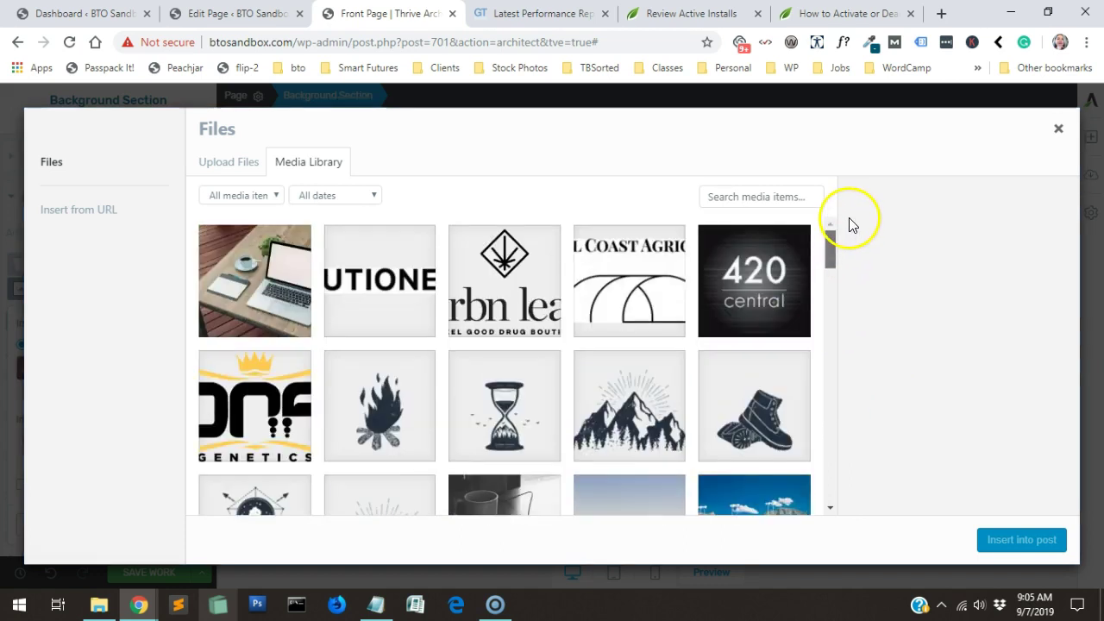
click(206, 301)
scroll(973, 380, down, 6)
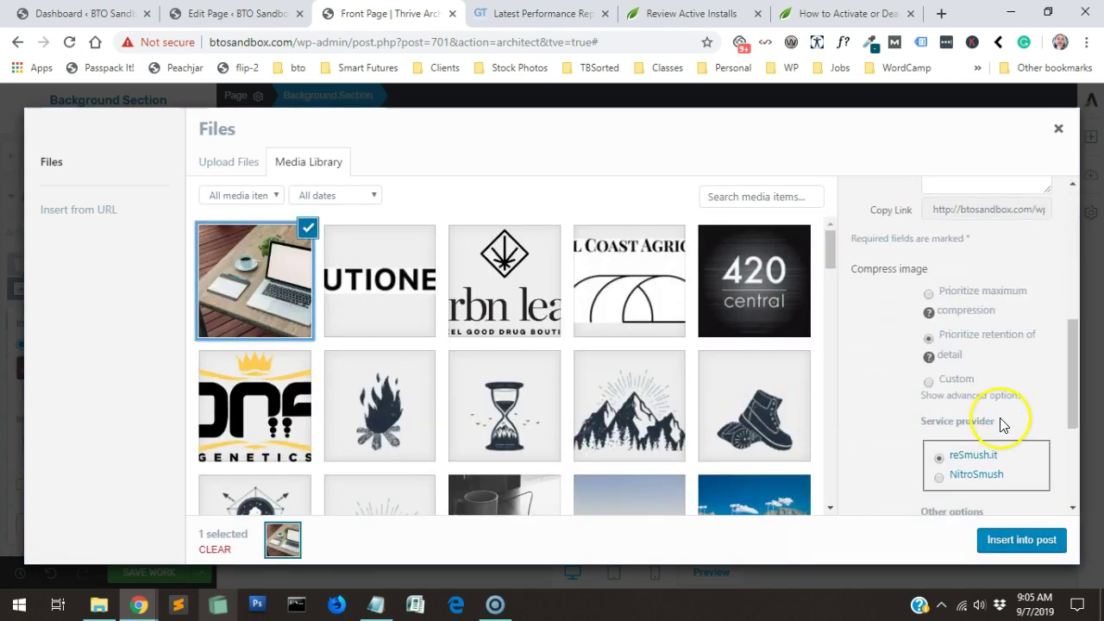
scroll(1003, 424, down, 4)
scroll(995, 393, up, 5)
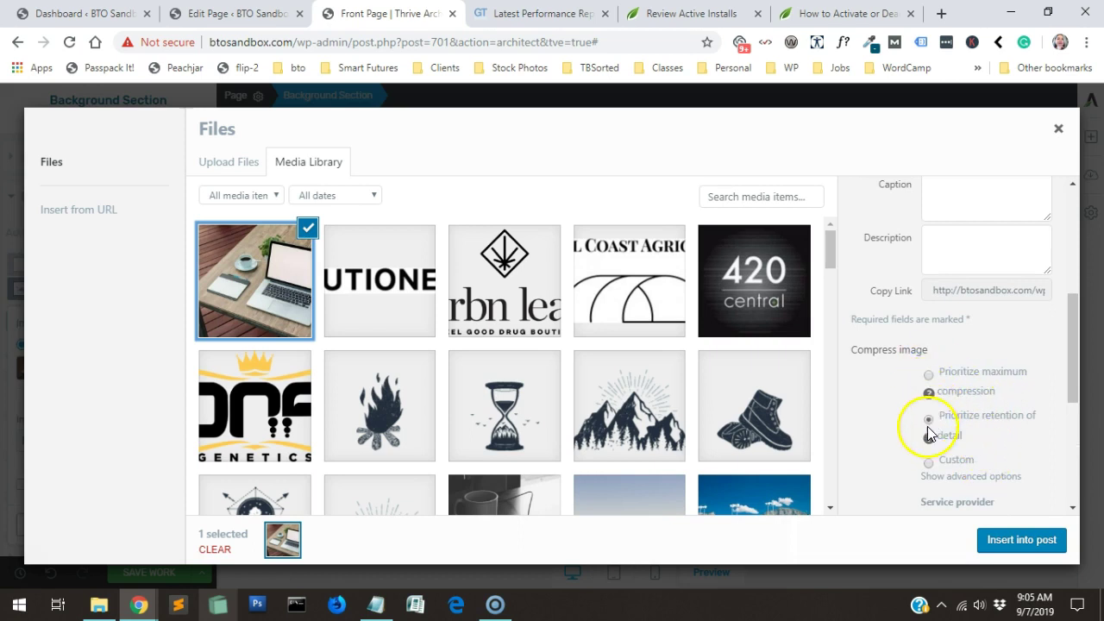
scroll(929, 433, down, 3)
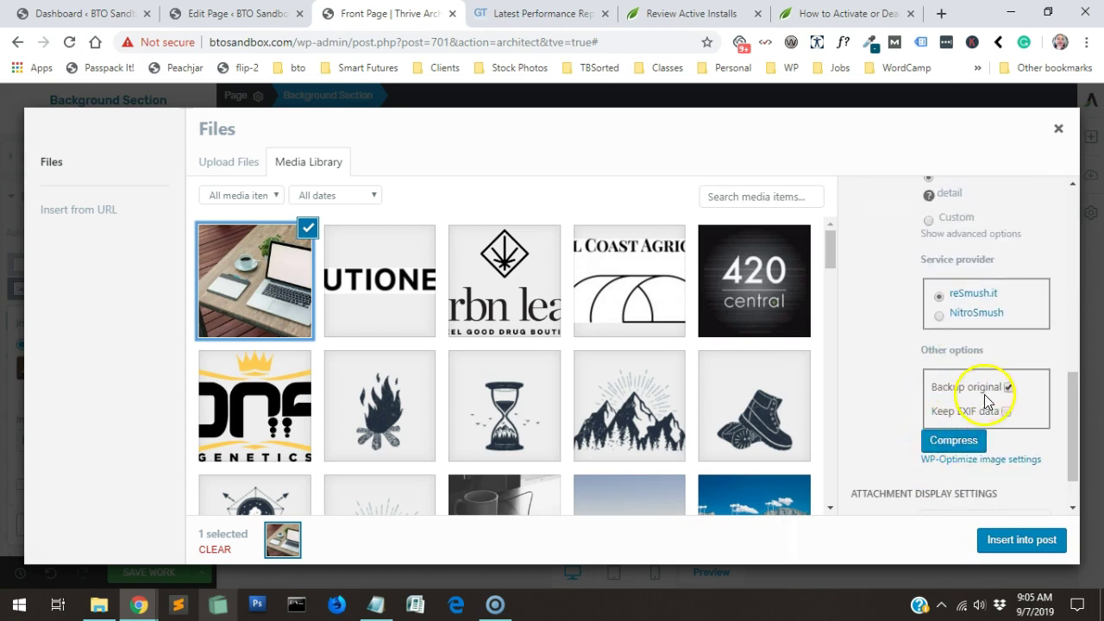
scroll(988, 402, down, 1)
click(1007, 485)
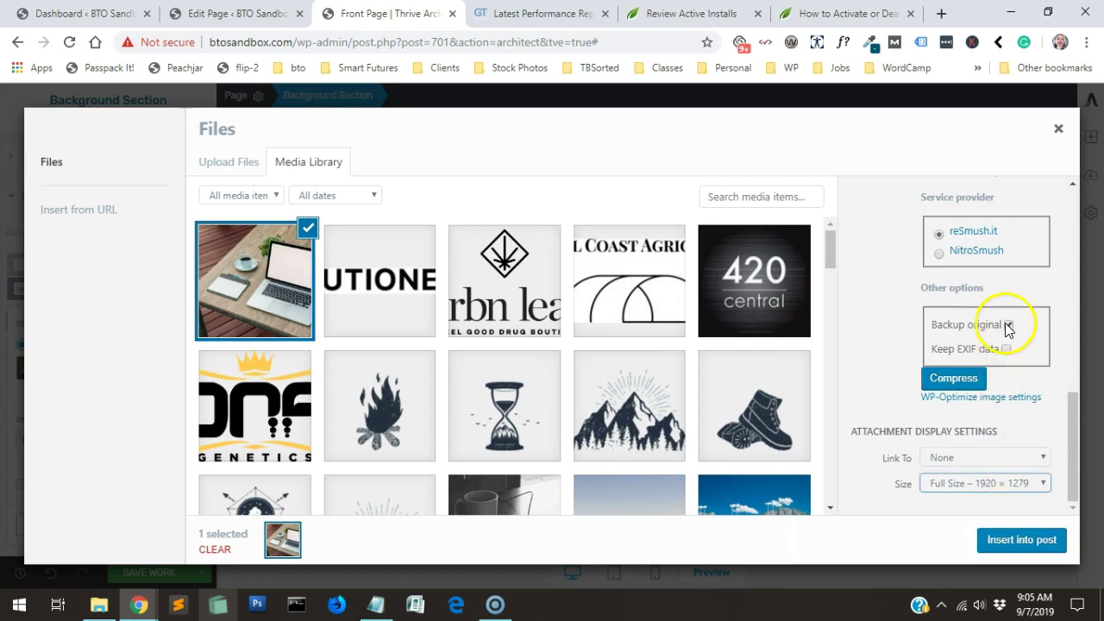
click(1033, 542)
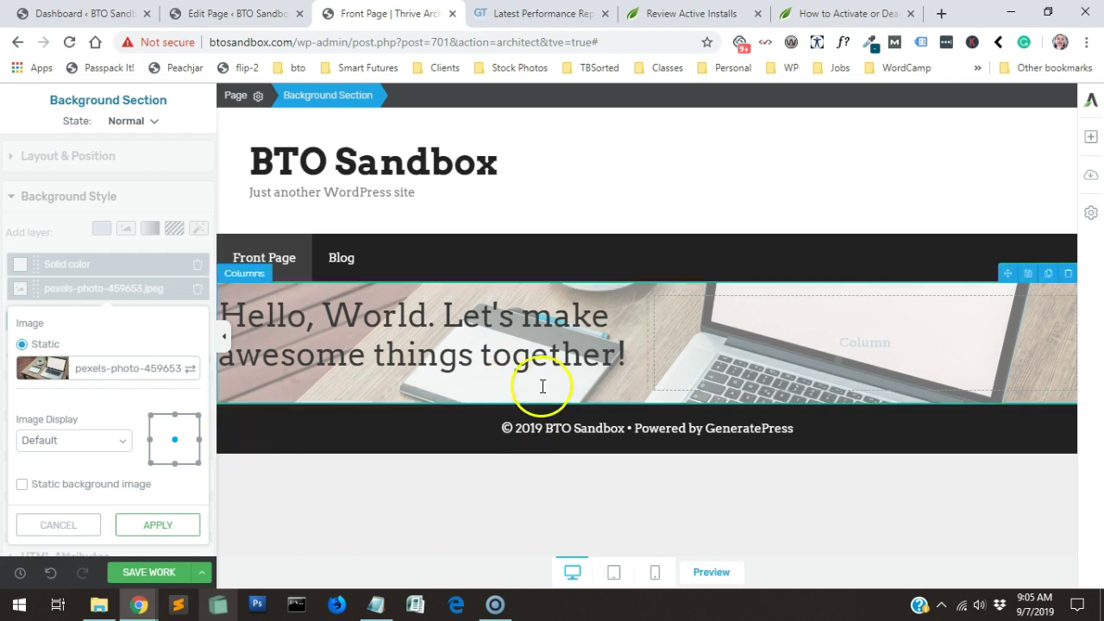
- Reselect the same desk photo in the media library, check its attachment details, and insert it again as the background image
click(33, 370)
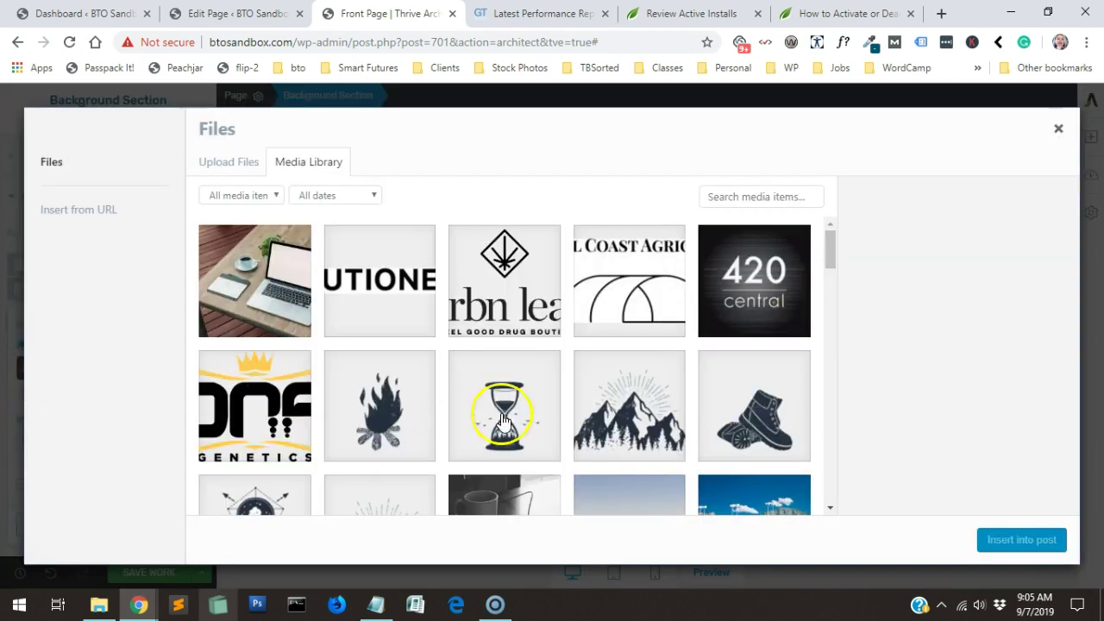
click(293, 302)
scroll(1011, 345, down, 10)
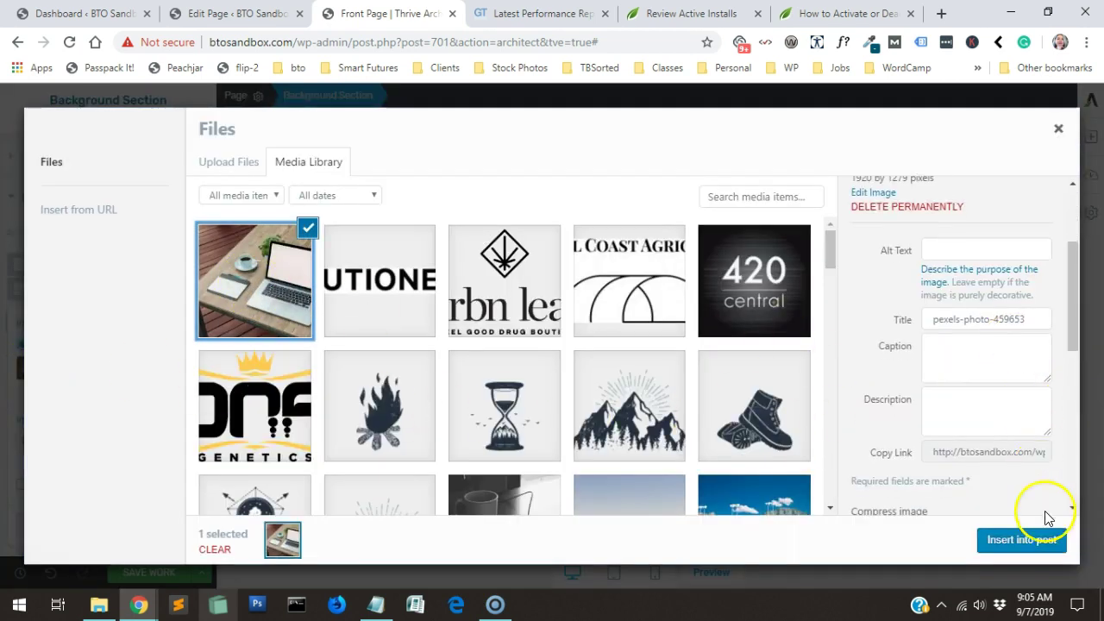
click(1009, 539)
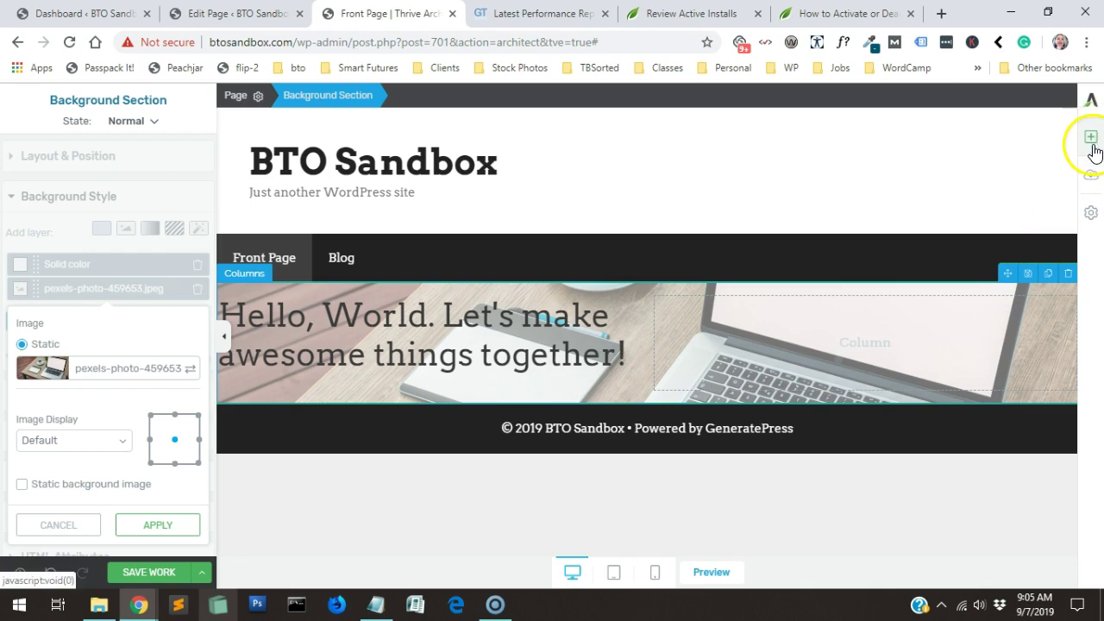
- Insert a three-column 1/4, 2/4, 1/4 layout in the background section above the existing two columns
click(1035, 308)
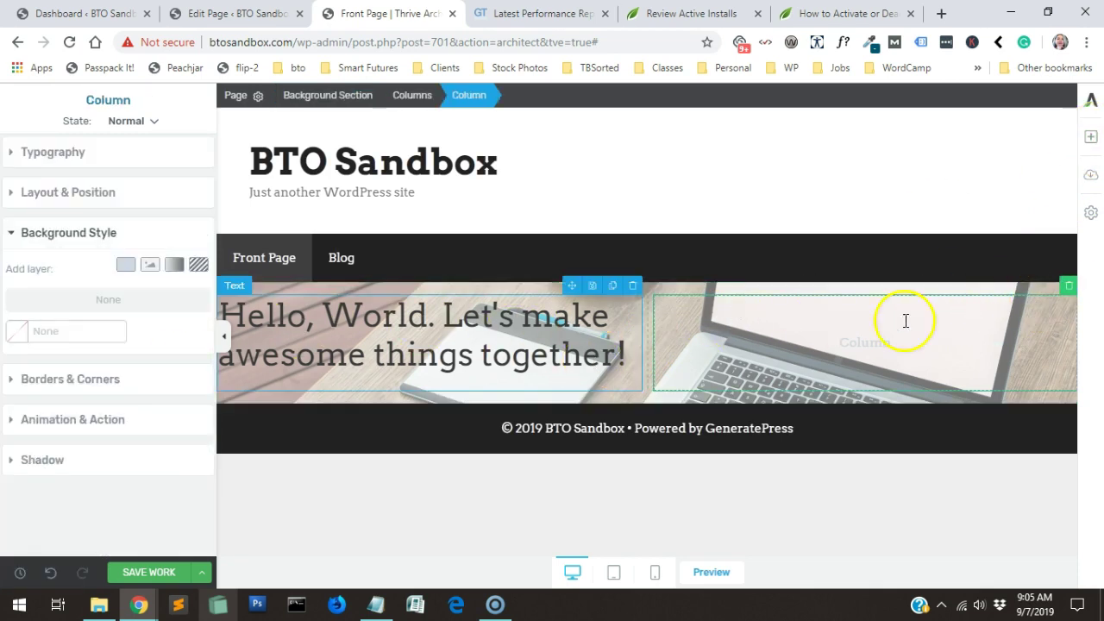
click(584, 355)
click(1090, 136)
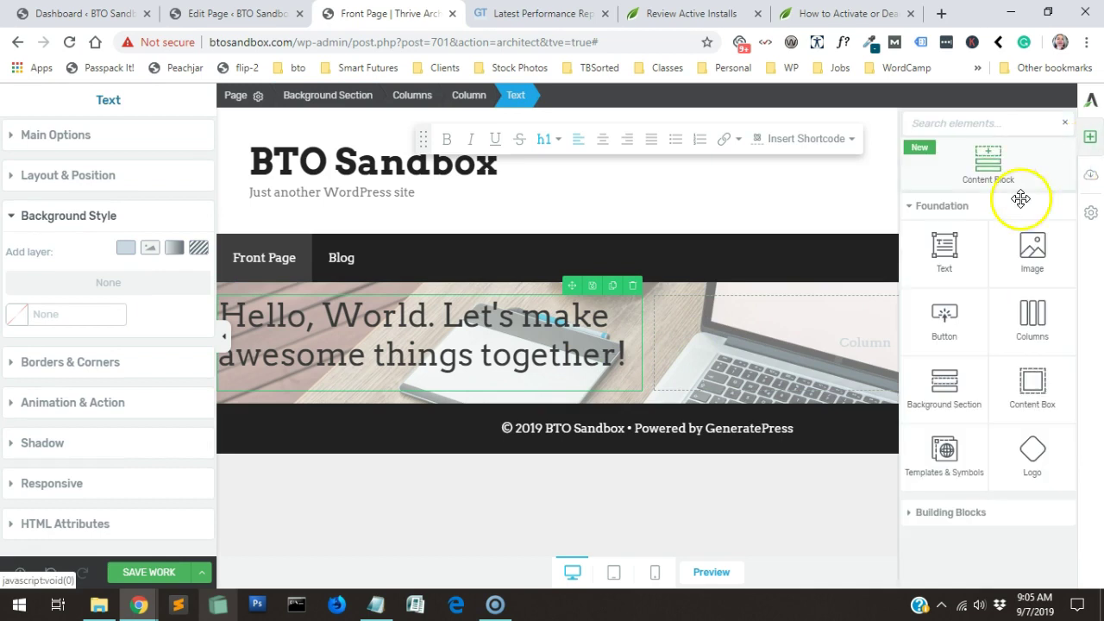
drag(1012, 315, 682, 293)
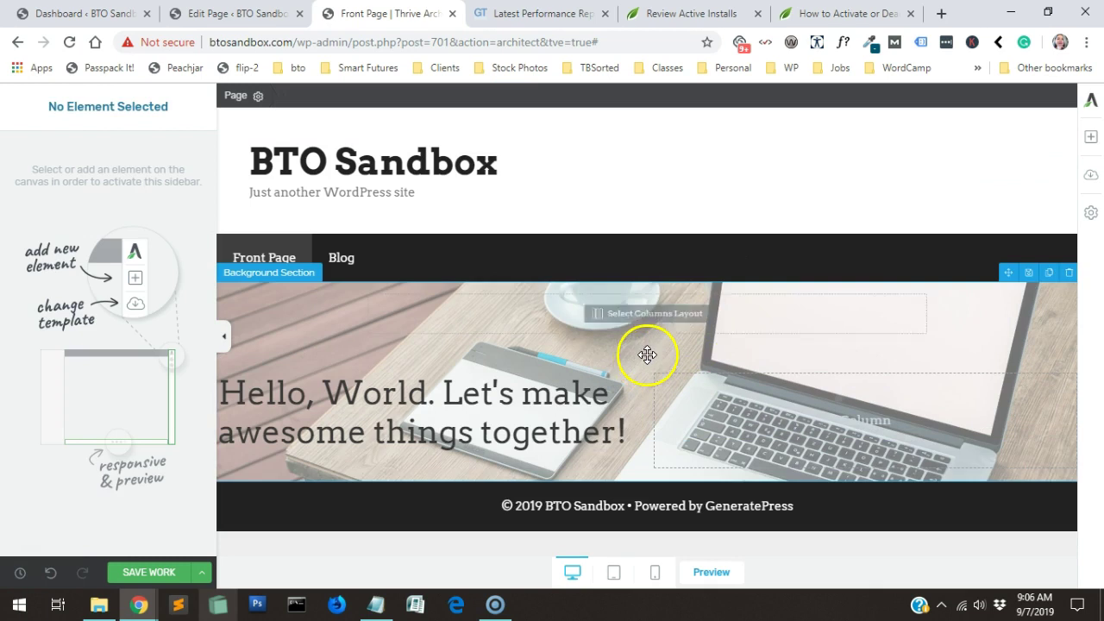
drag(647, 355, 647, 355)
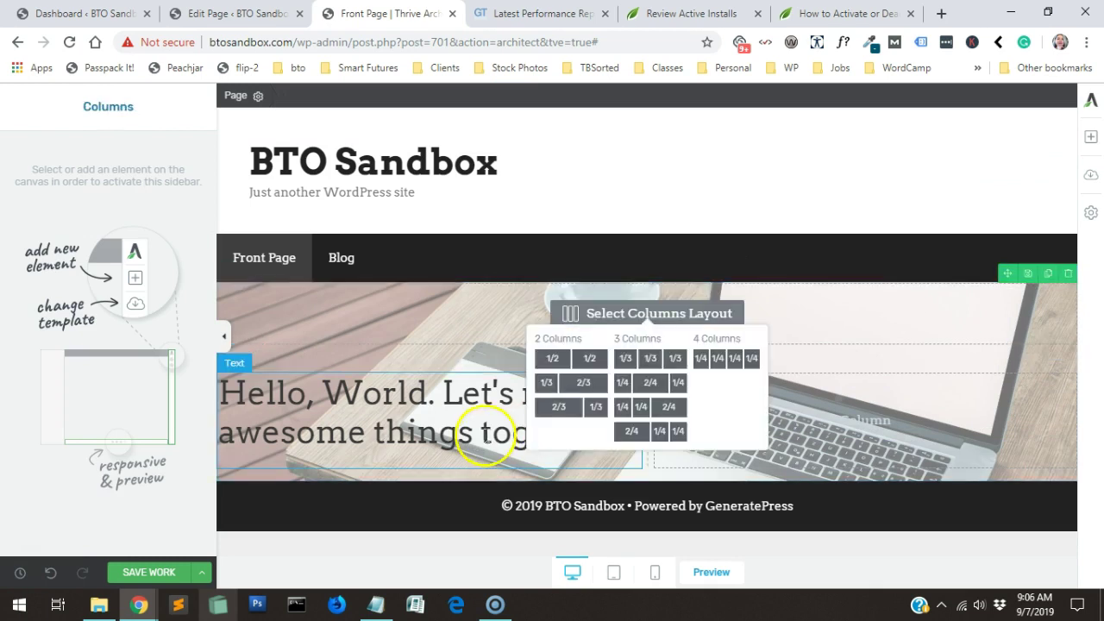
click(663, 385)
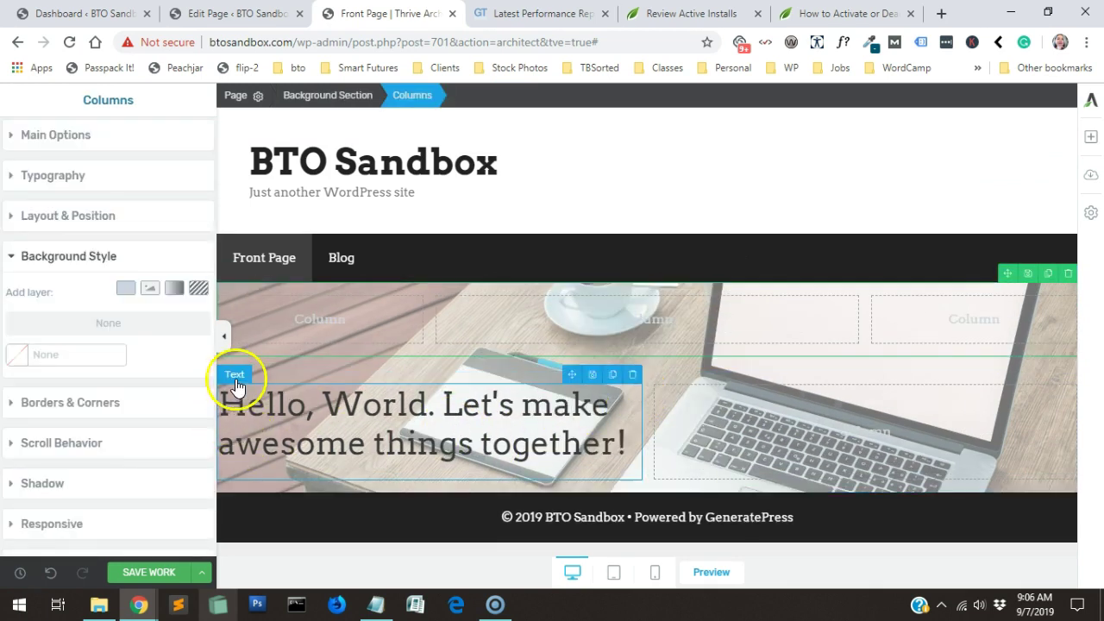
- Move the heading text into the wide middle column and delete the emptied columns element beneath it
click(565, 398)
drag(573, 374, 681, 319)
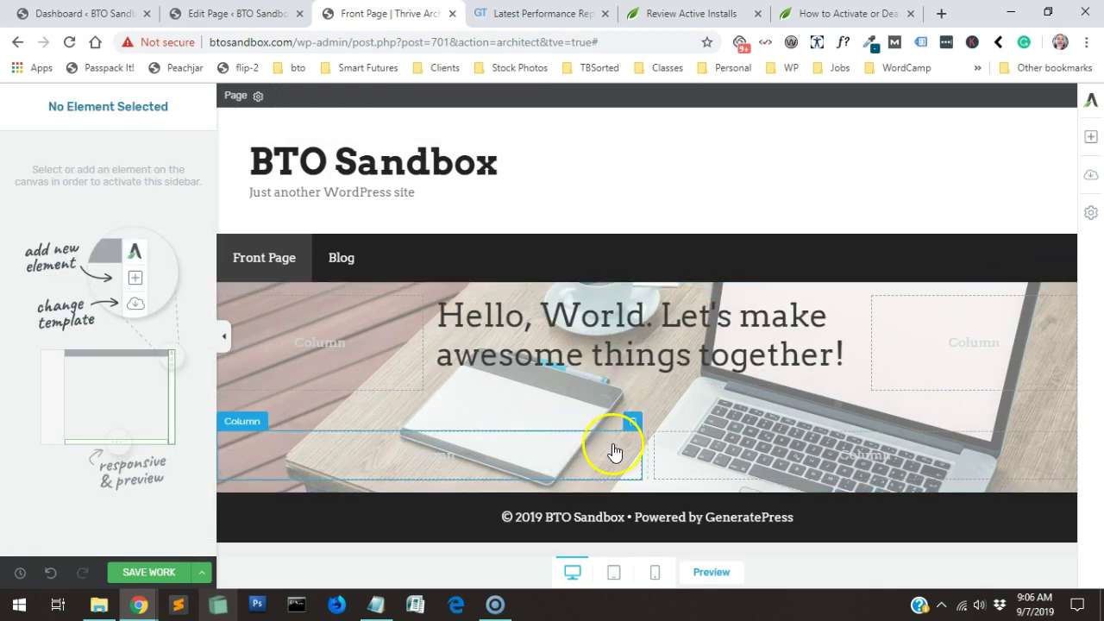
click(632, 425)
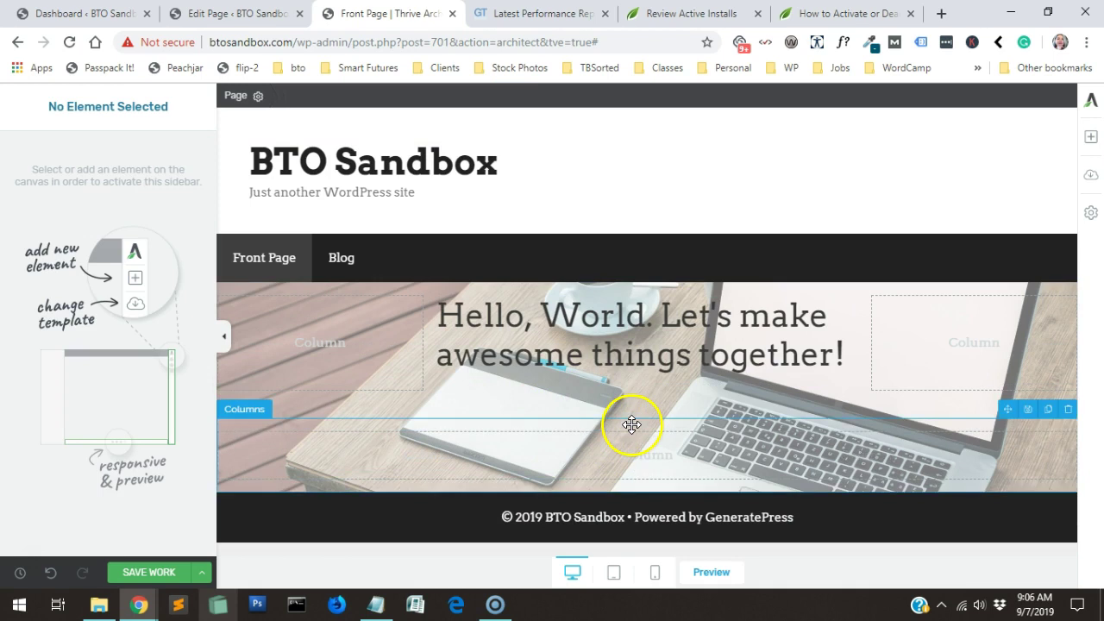
click(1068, 411)
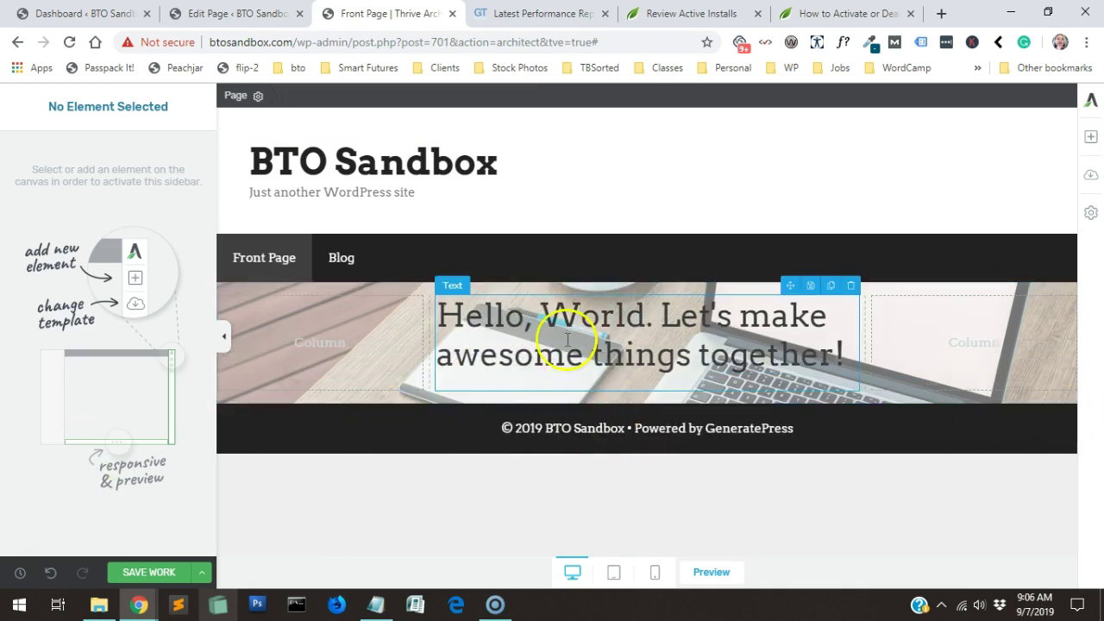
- Center the hero heading and break its line after "Hello, World."
click(524, 316)
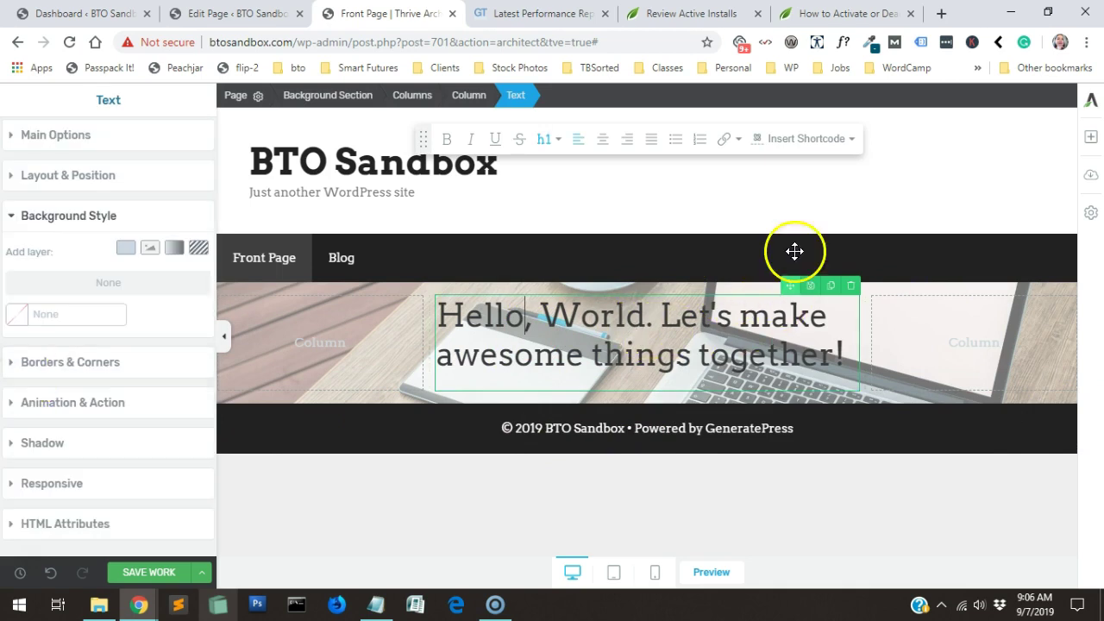
click(602, 139)
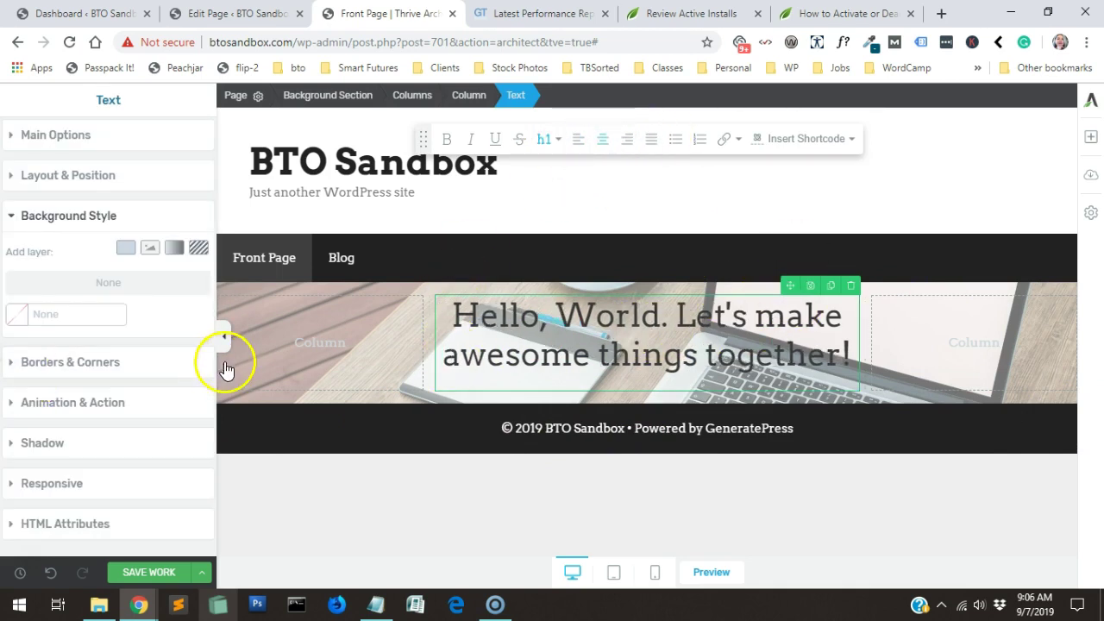
click(671, 316)
key(shift+Return)
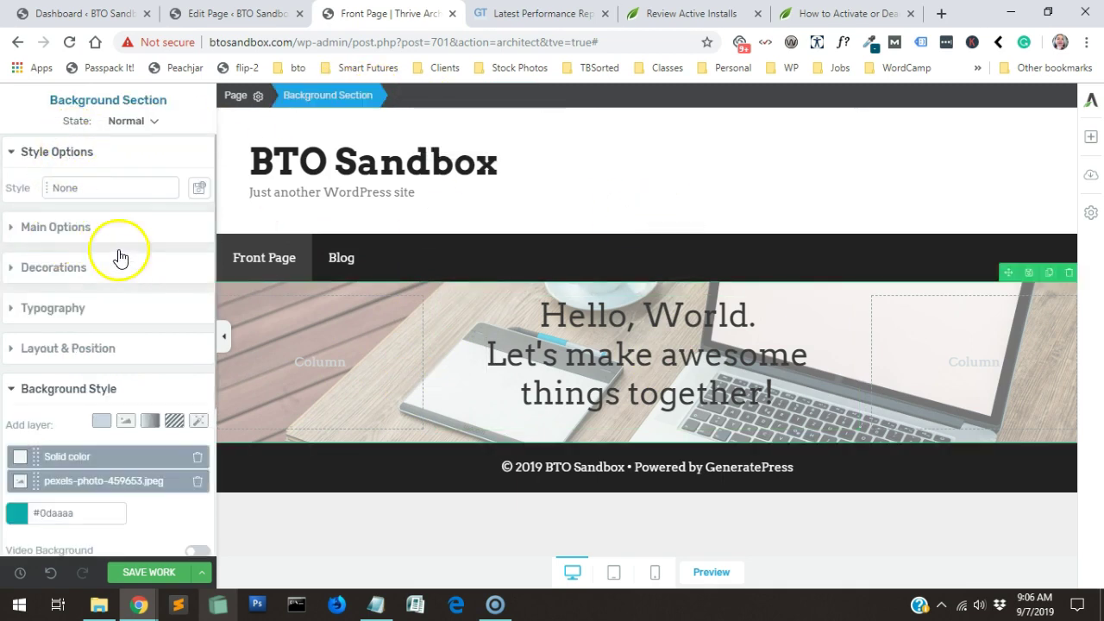
- Set the background section's top and bottom padding to 100 px each
click(125, 231)
scroll(147, 440, down, 1)
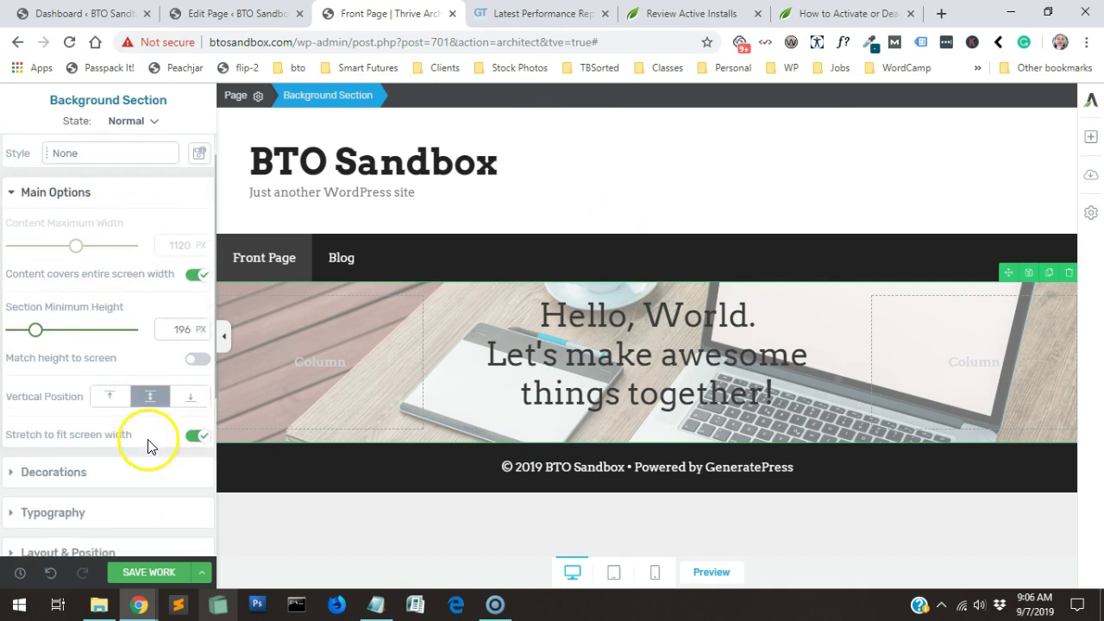
scroll(149, 445, down, 2)
click(113, 344)
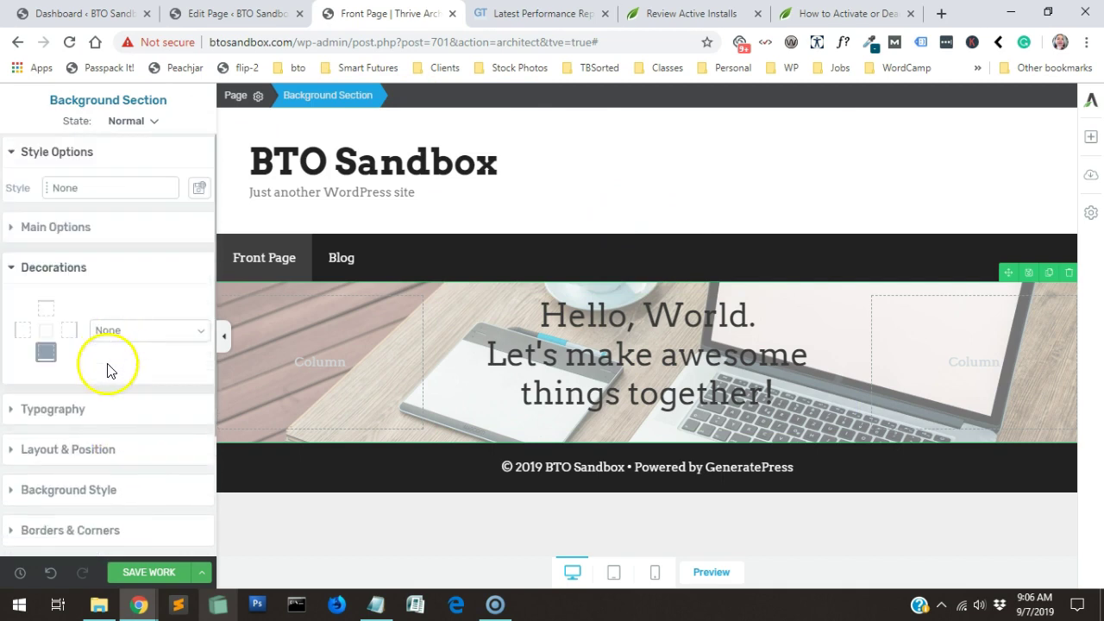
click(107, 462)
scroll(130, 355, down, 2)
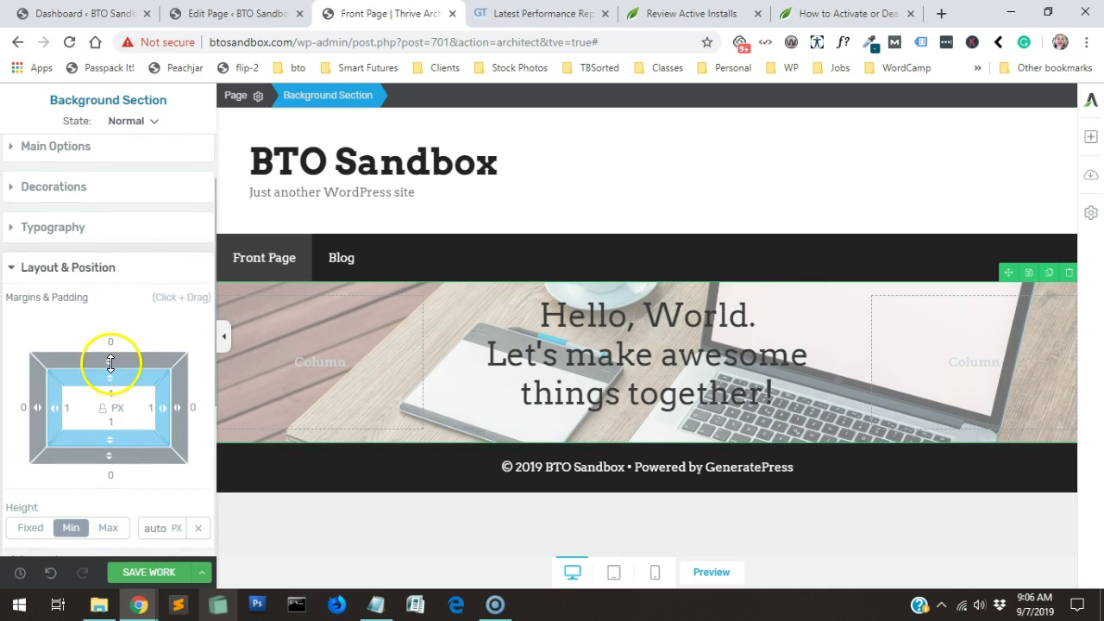
mouse_move(112, 361)
mouse_down()
mouse_move(115, 321)
mouse_move(109, 363)
mouse_up()
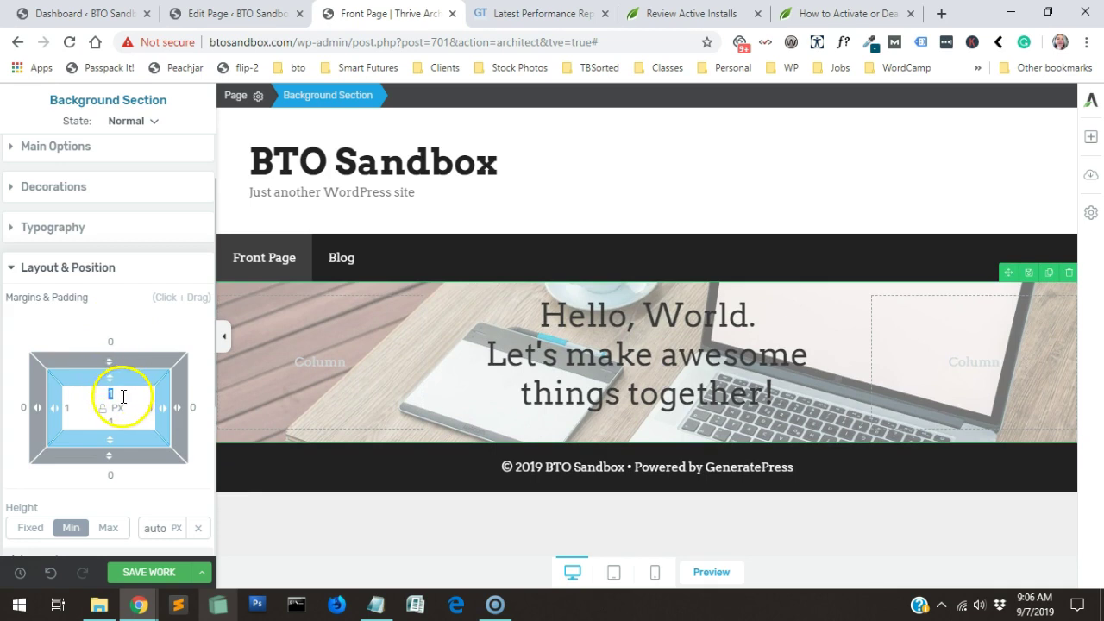
text(100)
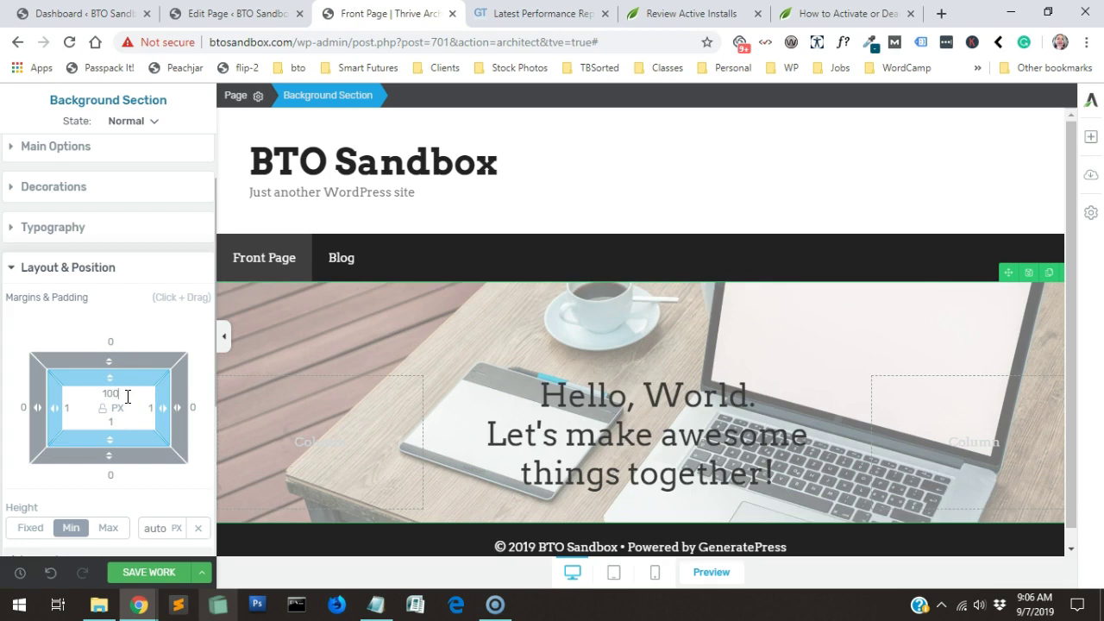
text(100)
scroll(765, 312, down, 1)
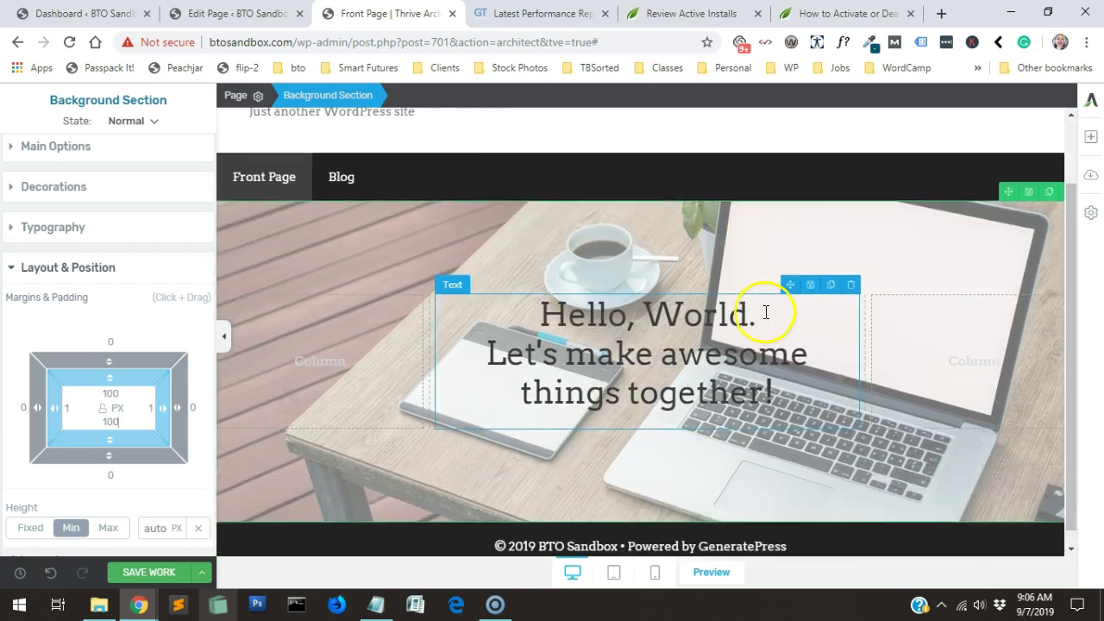
scroll(766, 312, down, 1)
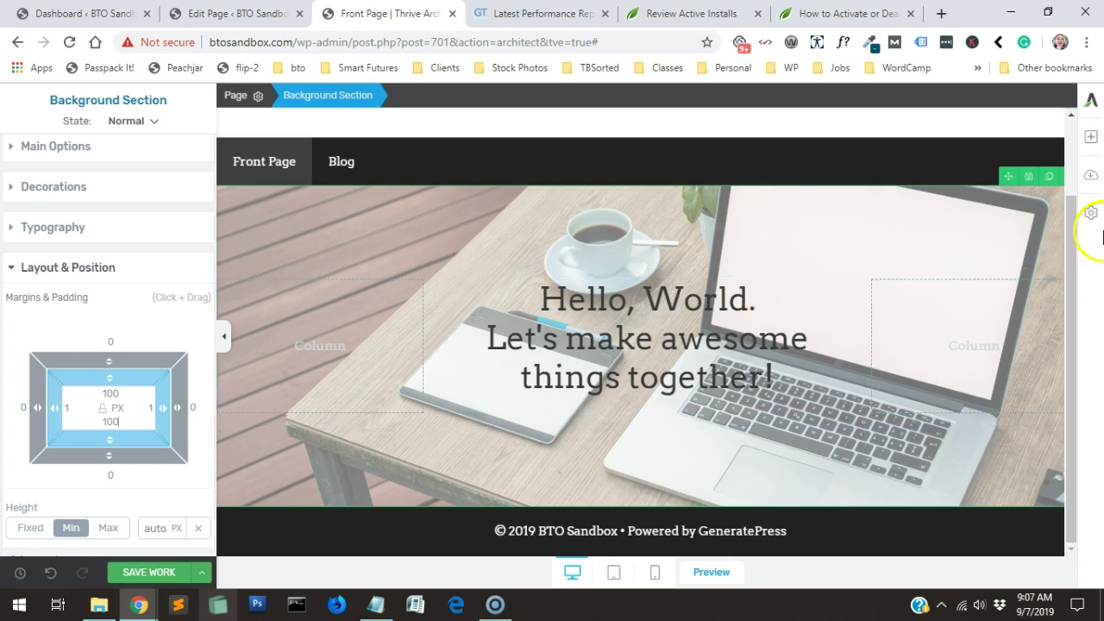
- Add a text element directly below the background section reading "Our Services" and dismiss the save reminder
click(1090, 138)
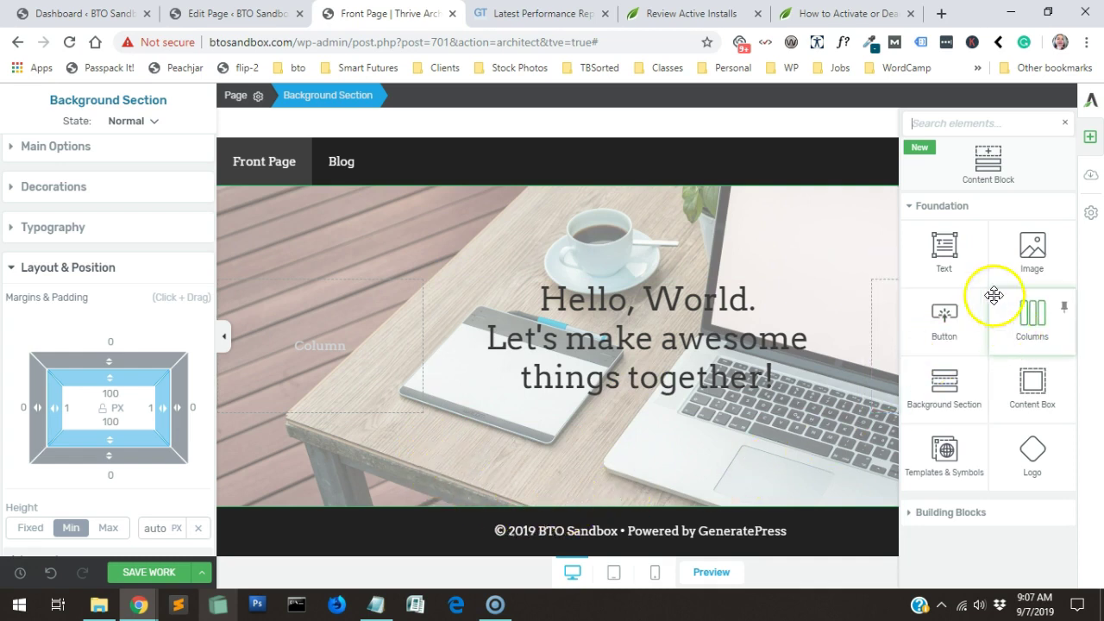
drag(956, 240, 678, 496)
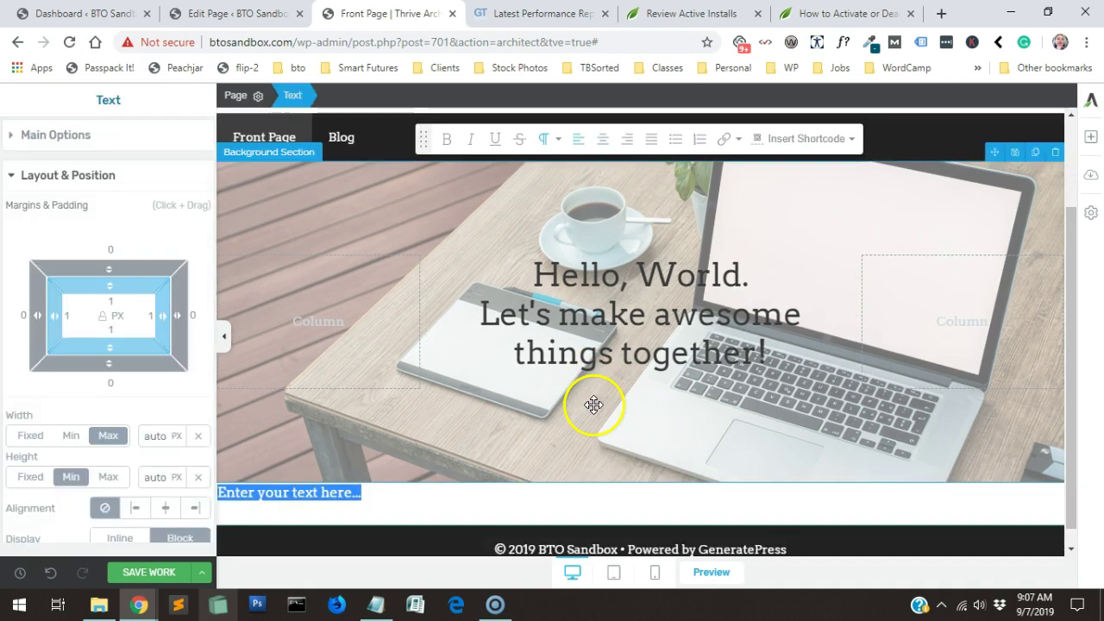
click(483, 506)
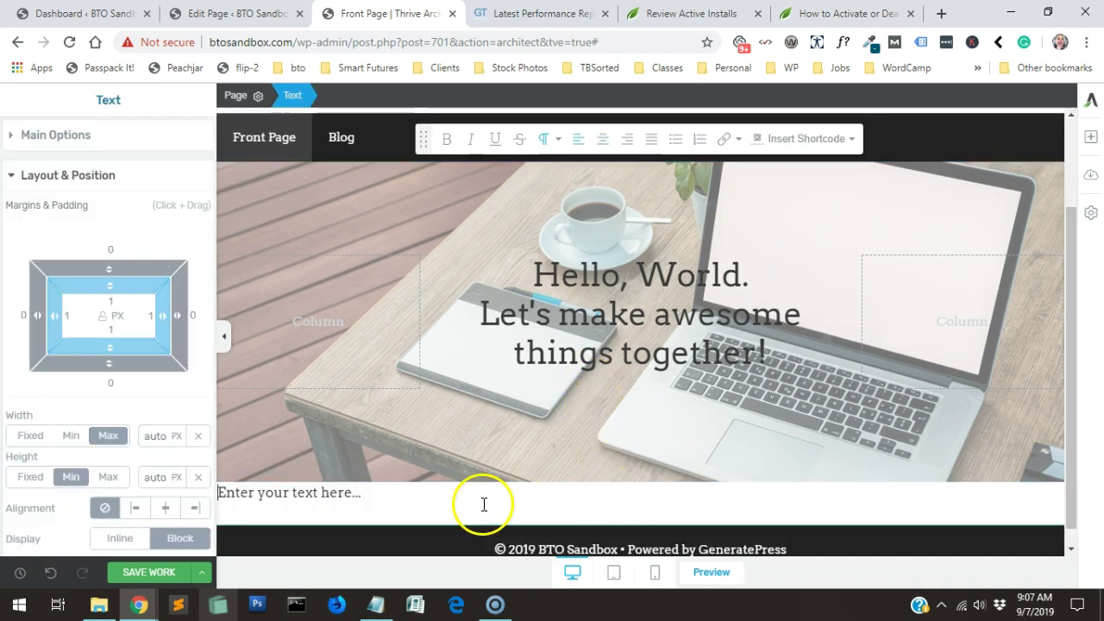
triple_click(232, 498)
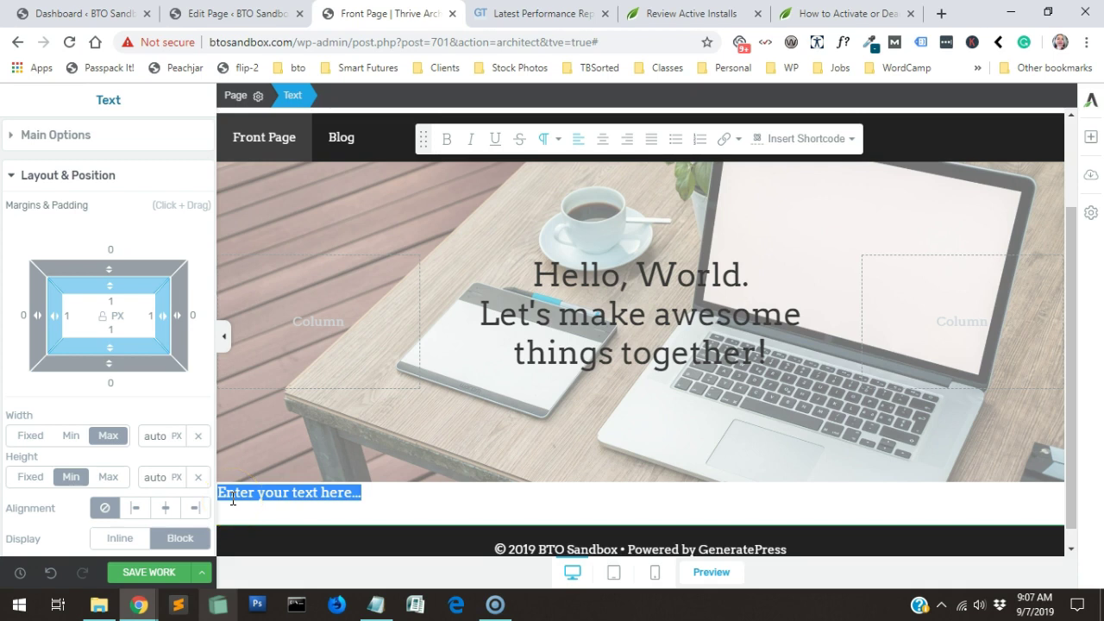
text(On)
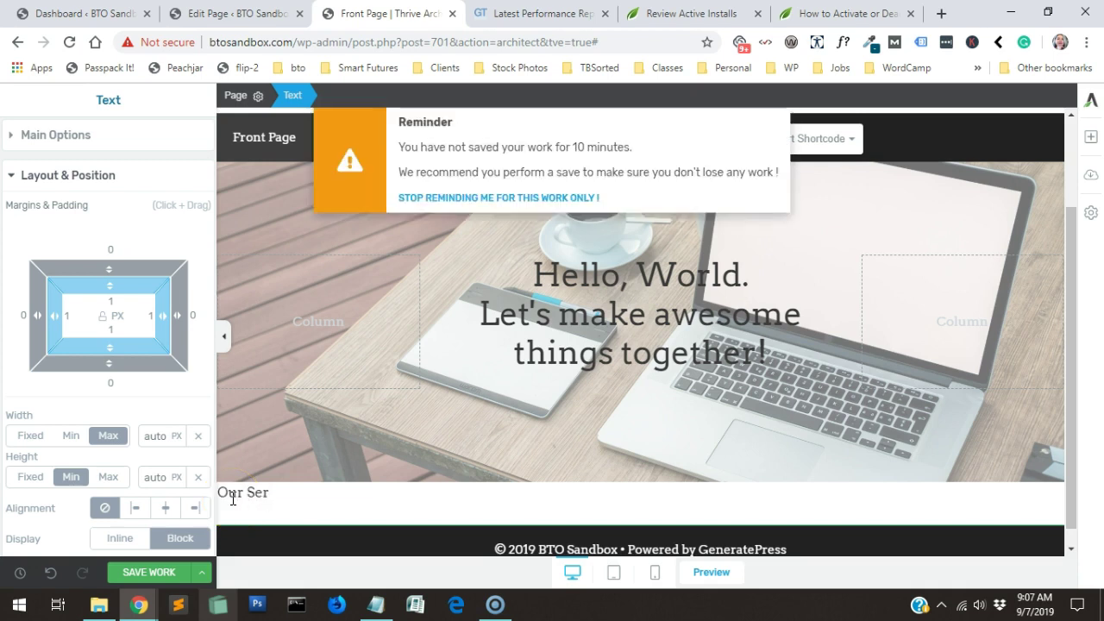
click(464, 204)
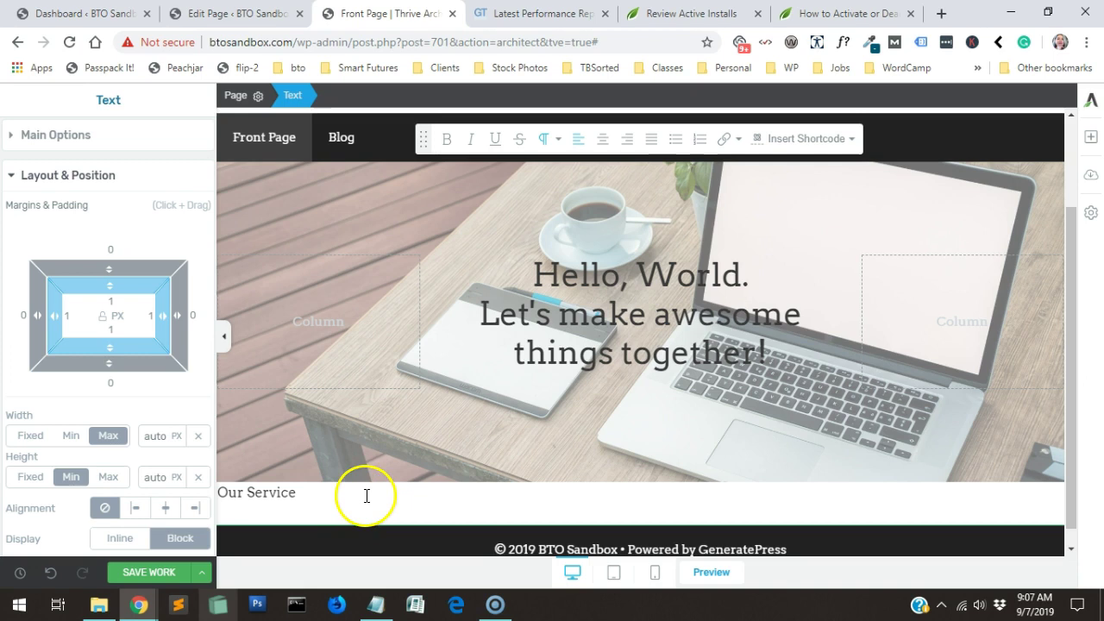
- Format "Our Services" as a centered Heading 2 with 40 px top and 20 px bottom padding
click(603, 140)
click(552, 143)
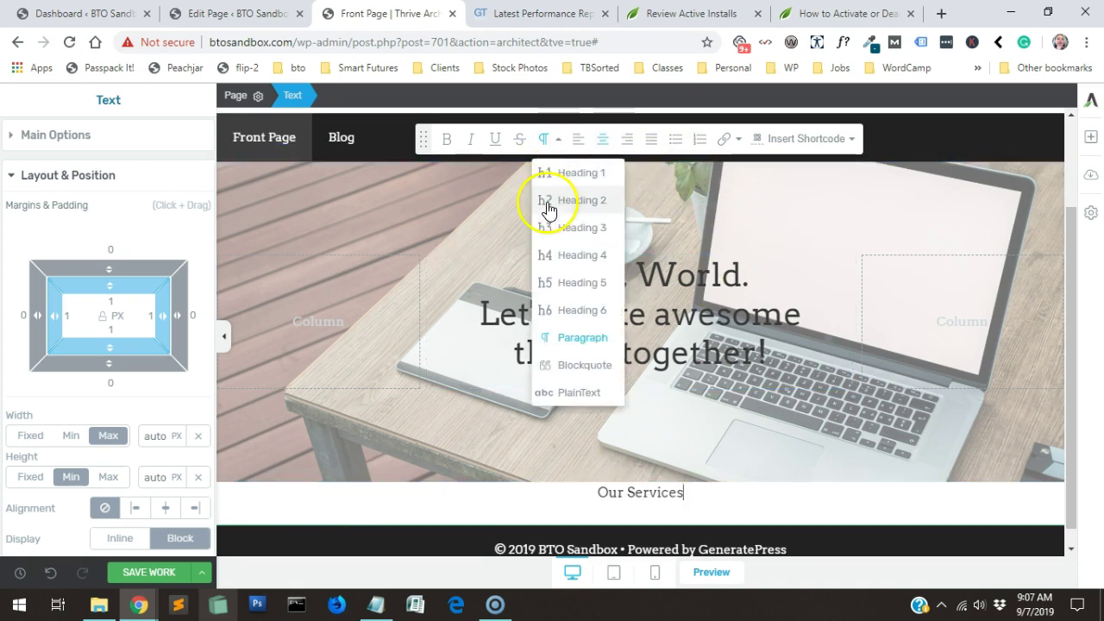
click(548, 203)
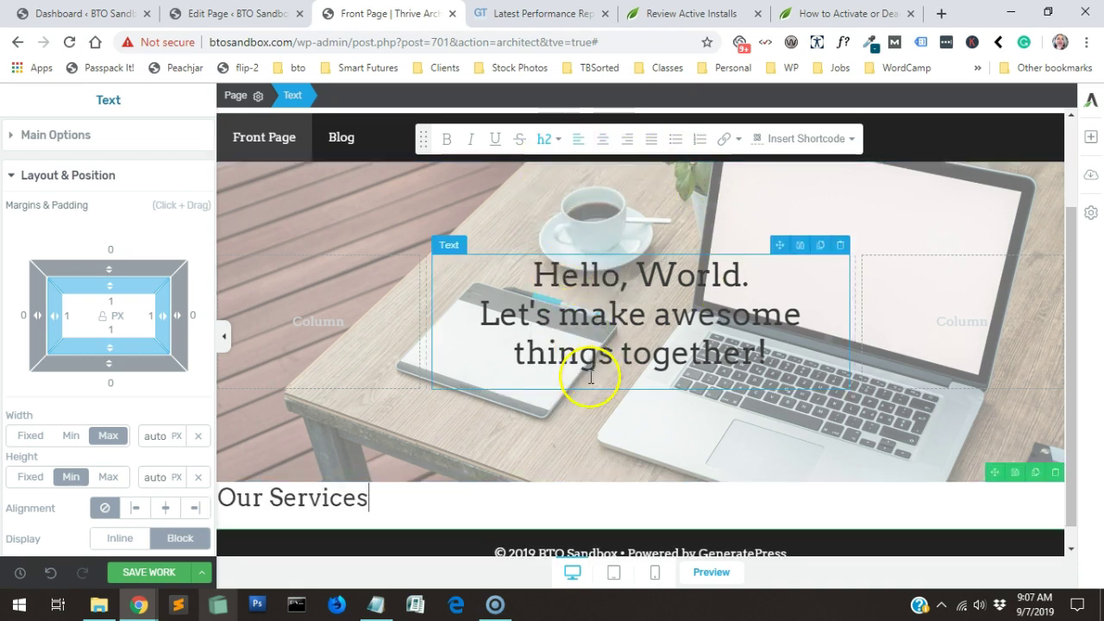
click(603, 141)
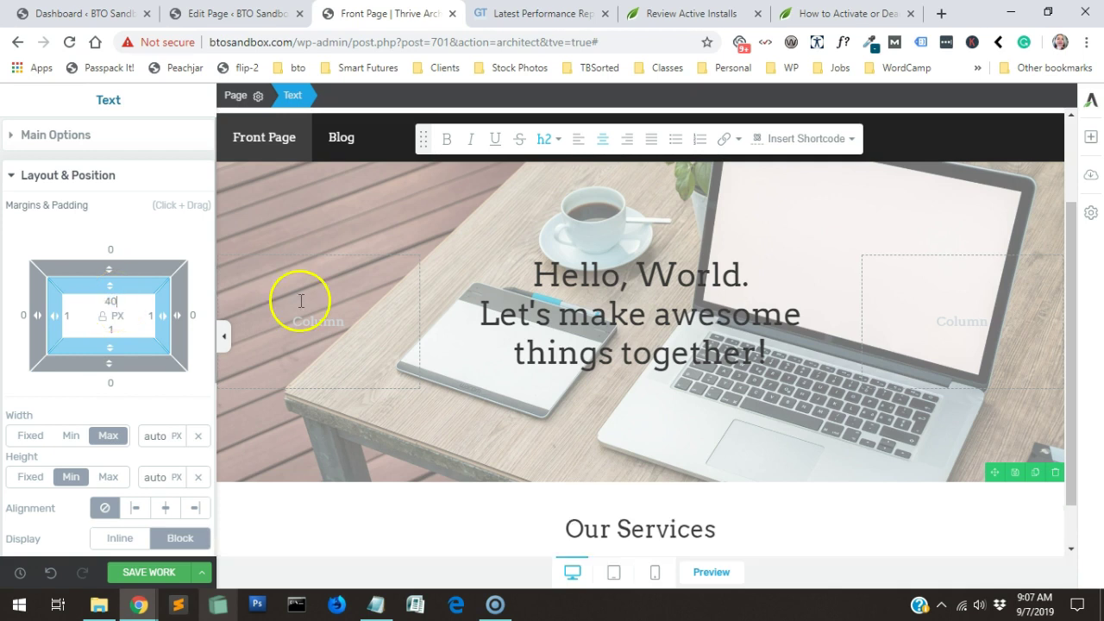
scroll(505, 371, down, 1)
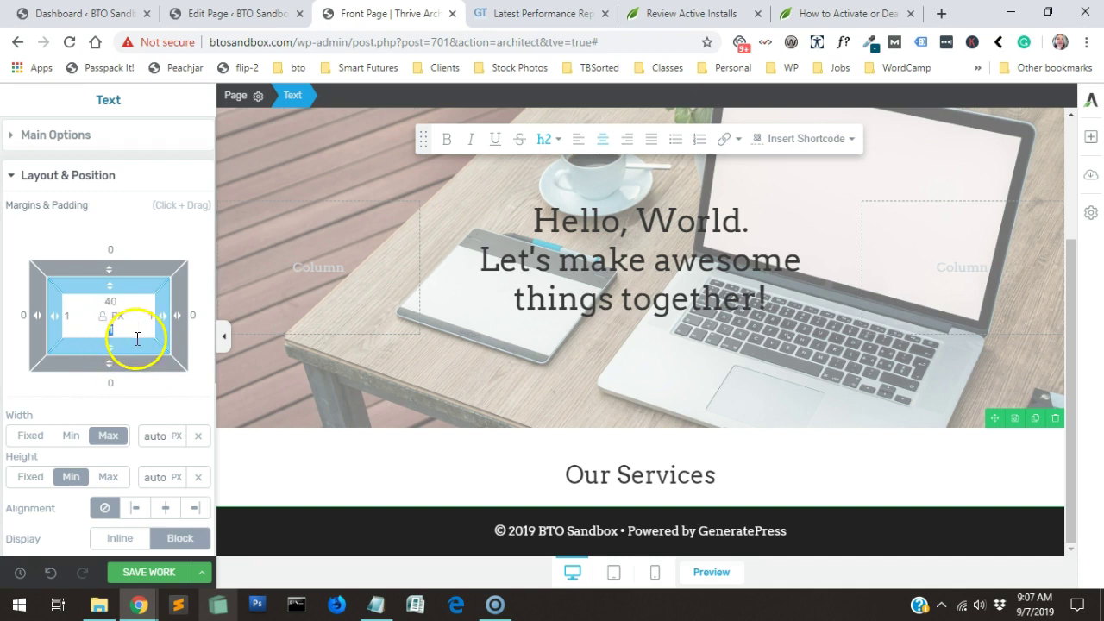
text(20)
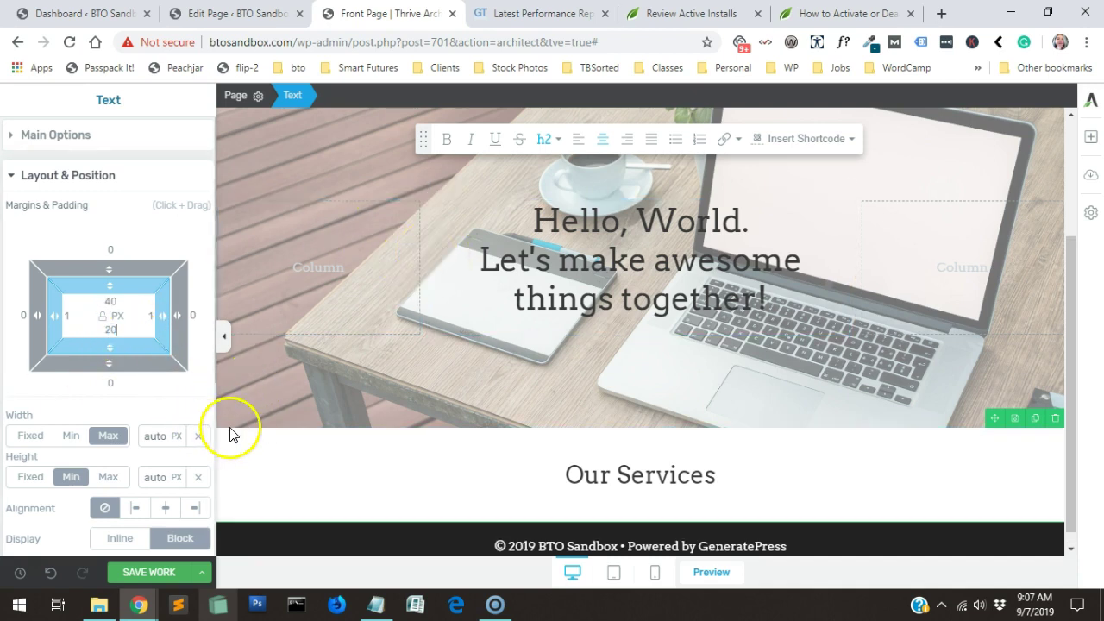
- Insert a columns element with three equal 1/3 columns below the "Our Services" heading
click(1092, 138)
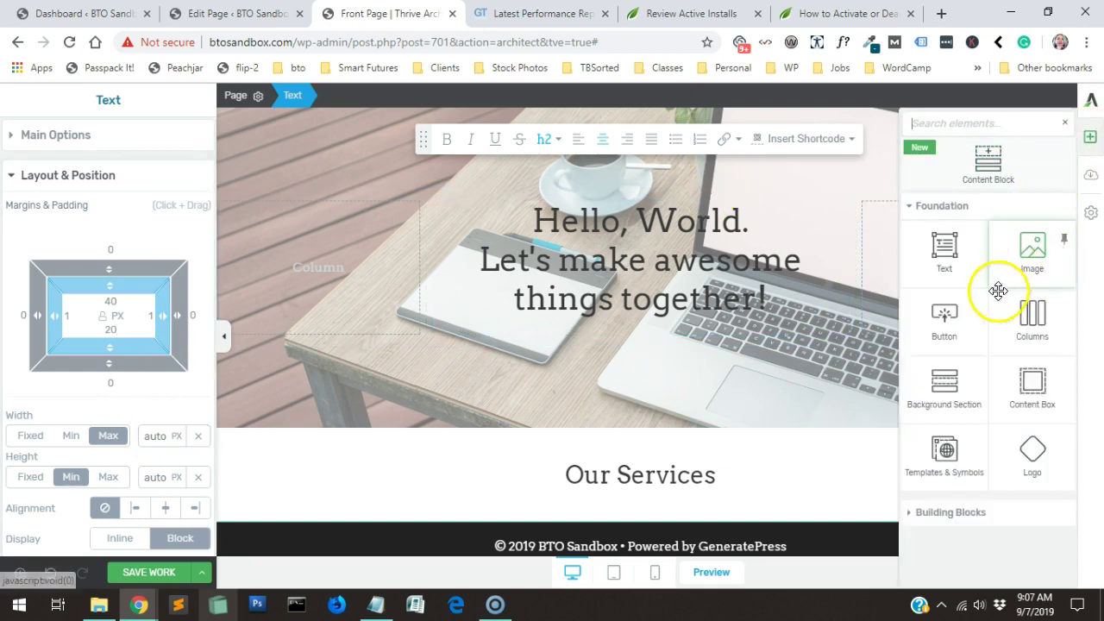
drag(1029, 323, 638, 488)
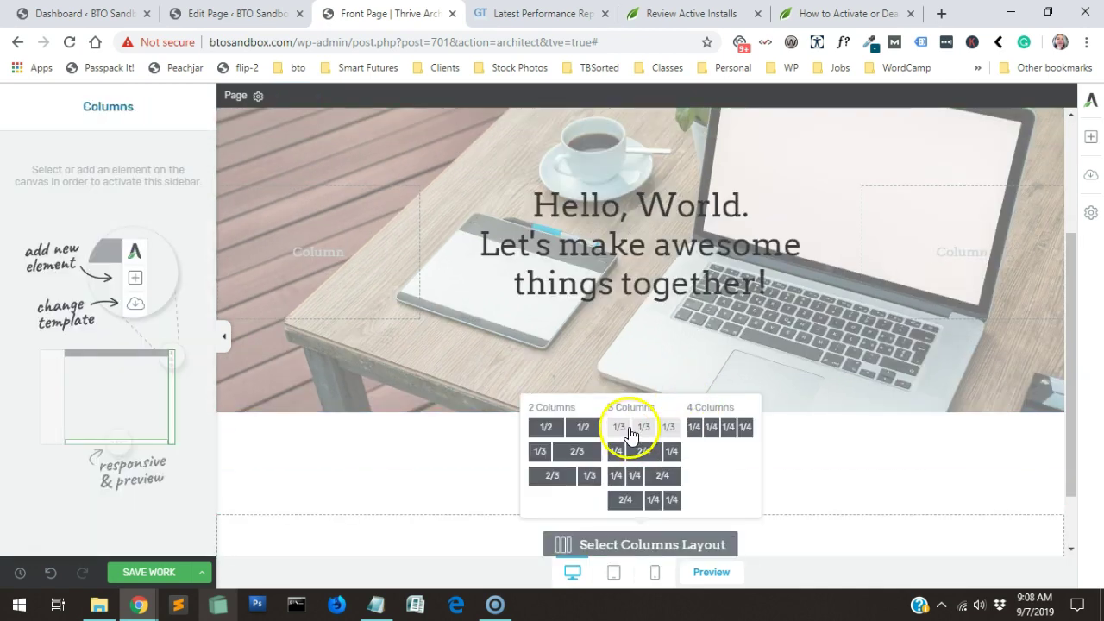
click(631, 429)
scroll(641, 424, down, 1)
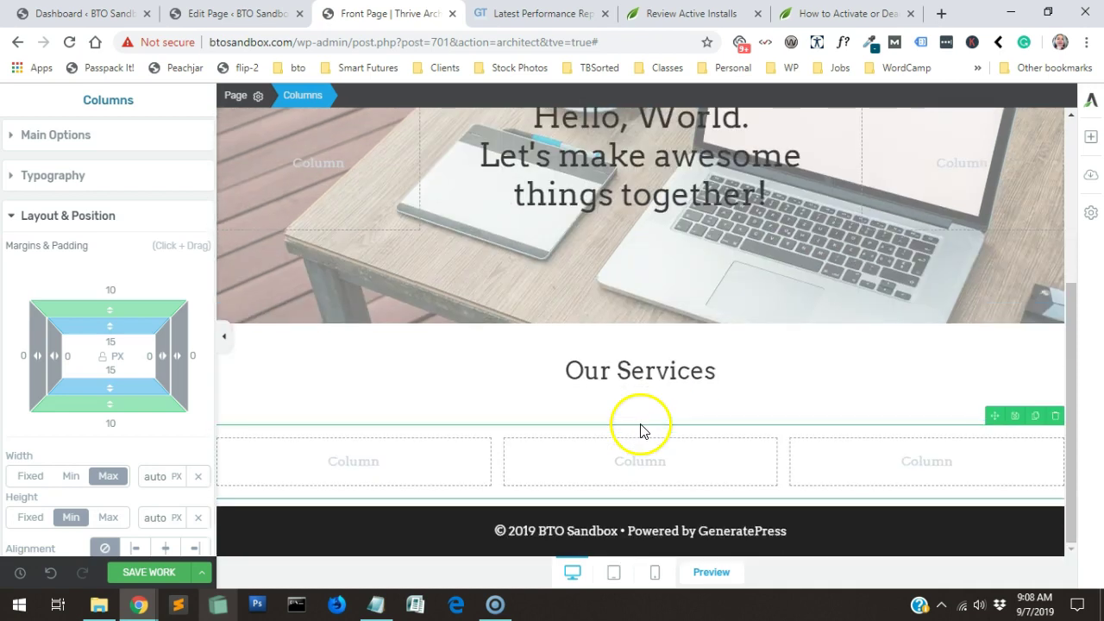
- Find the Icon element with the search term "icon" and insert it directly below the three-column row
click(359, 471)
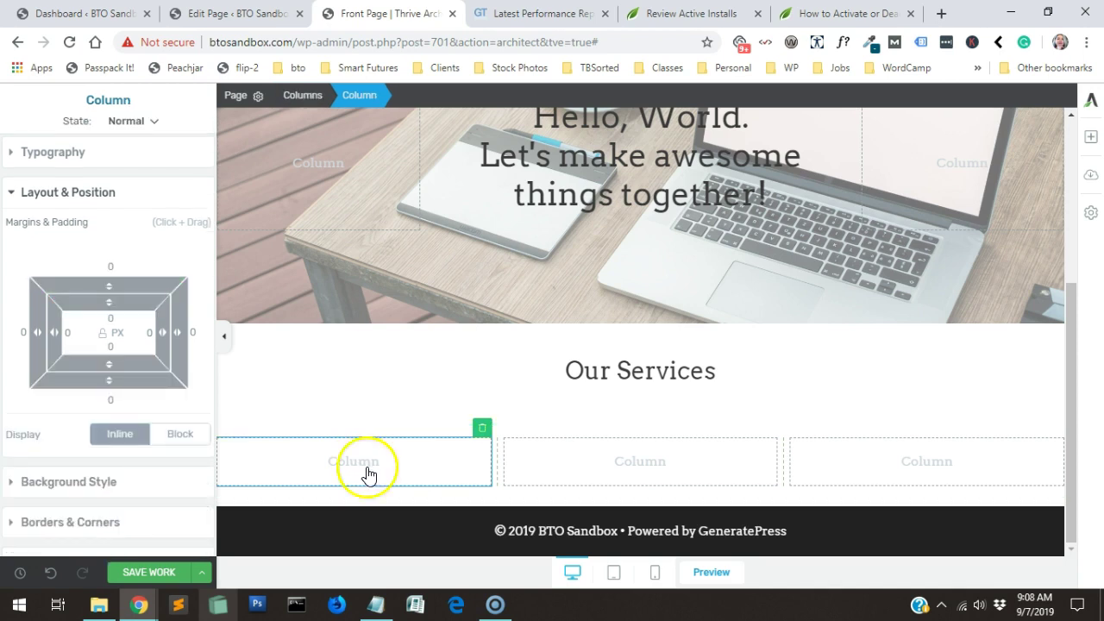
click(1090, 136)
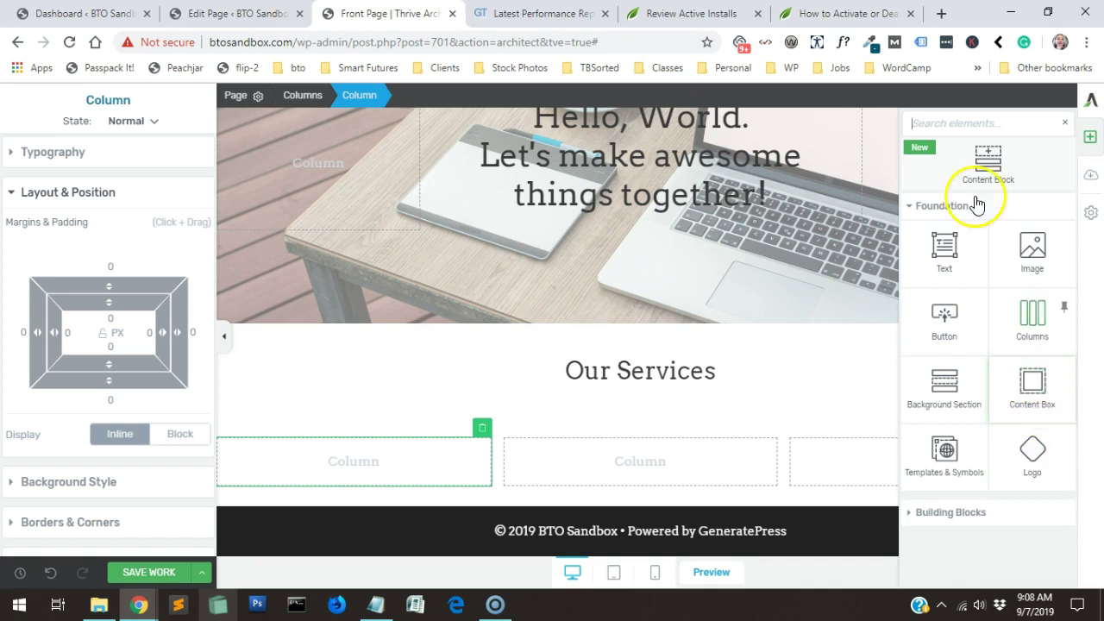
text(icon)
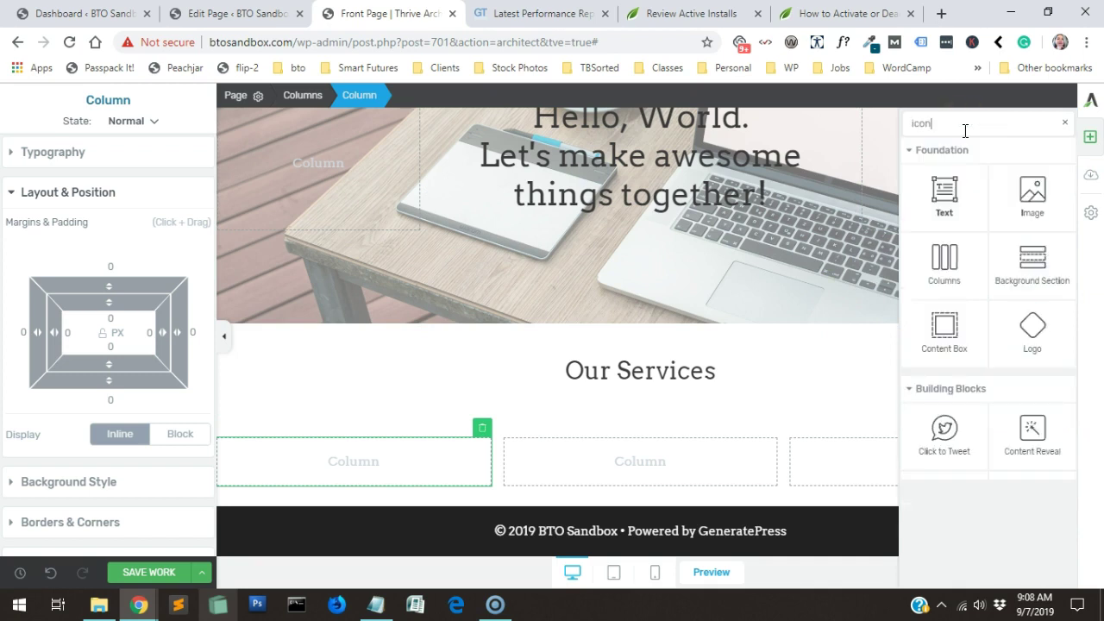
drag(1026, 226, 848, 336)
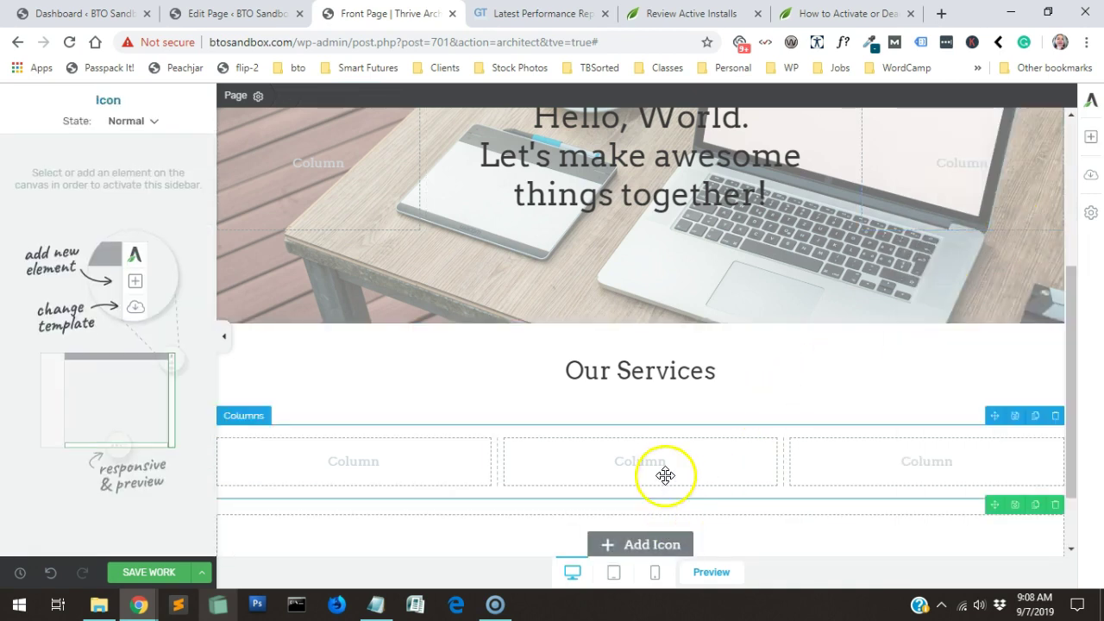
- Choose the Font Awesome "less-brands" icon for the new icon element
click(644, 533)
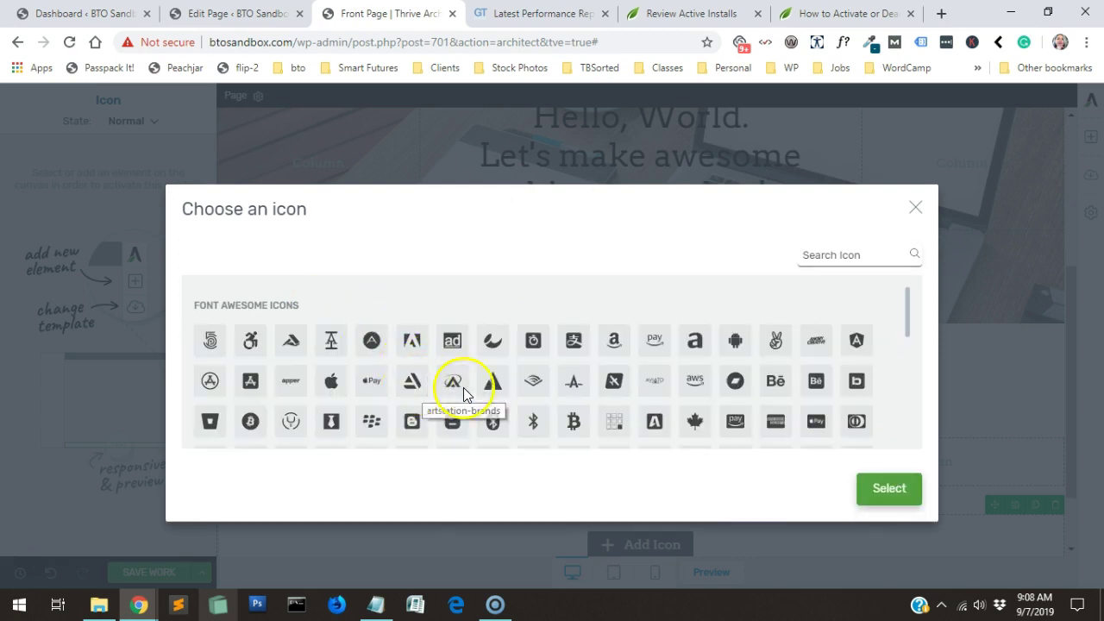
scroll(773, 410, down, 1)
scroll(774, 396, down, 8)
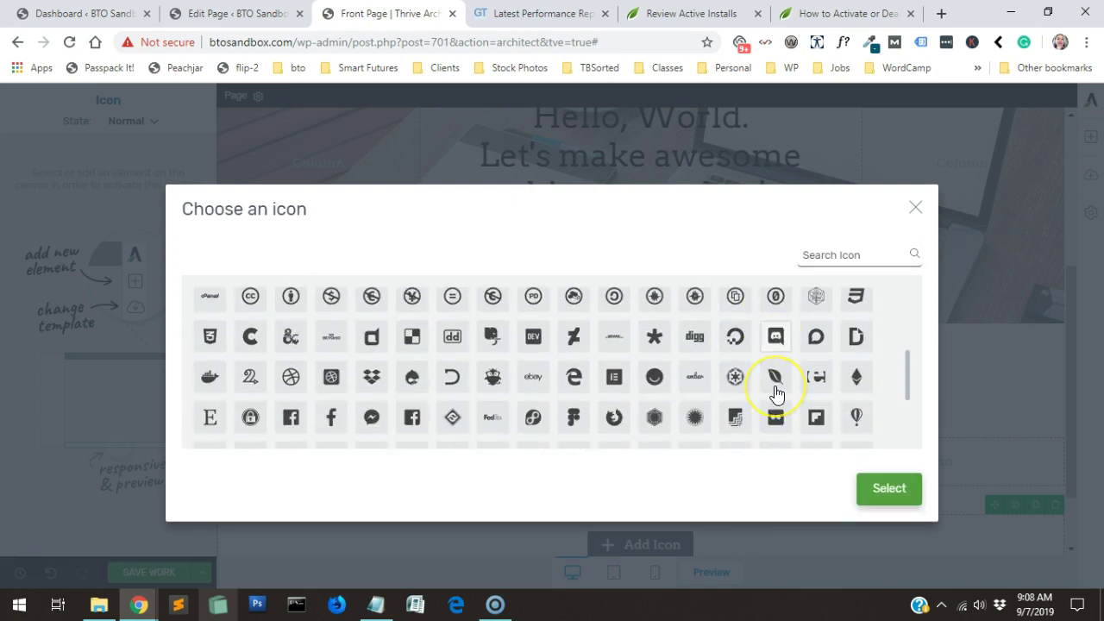
scroll(776, 393, down, 2)
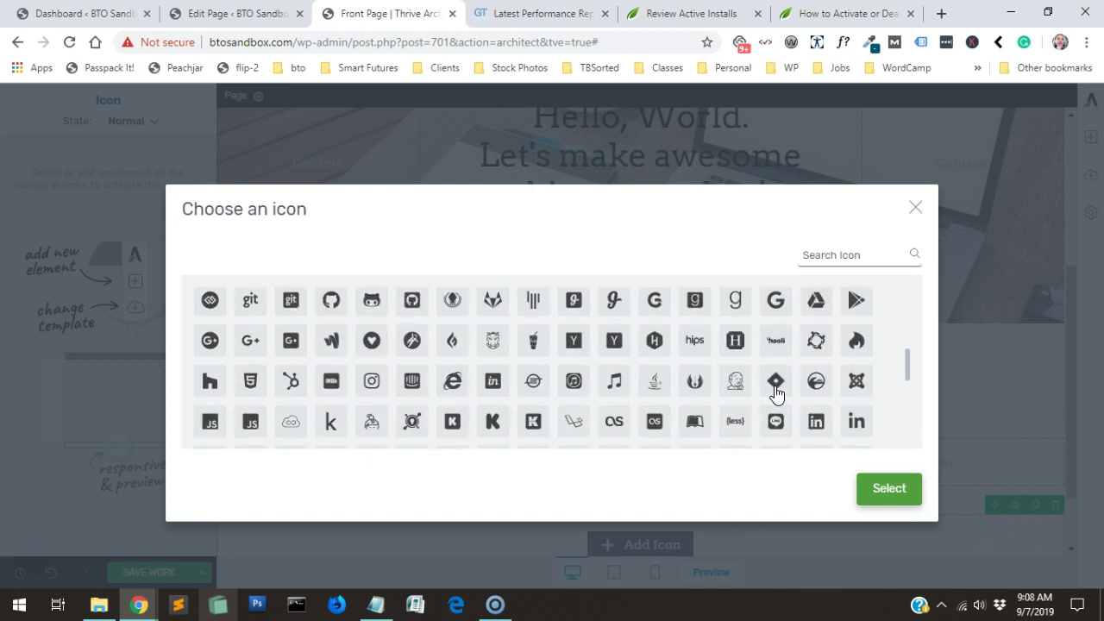
scroll(775, 391, down, 4)
scroll(773, 389, up, 2)
click(773, 381)
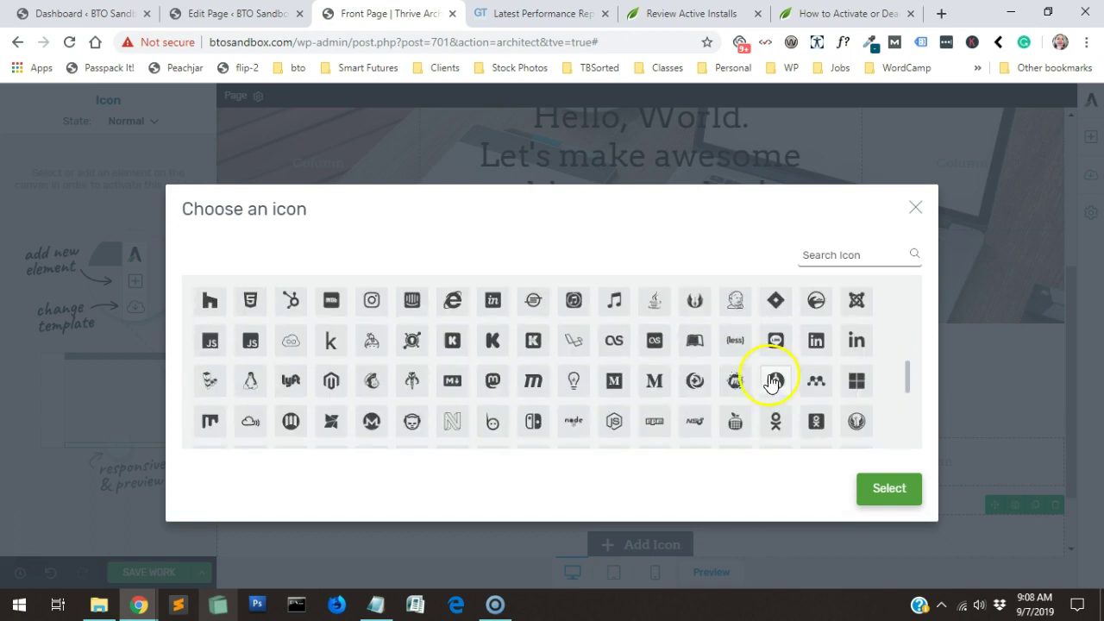
click(738, 343)
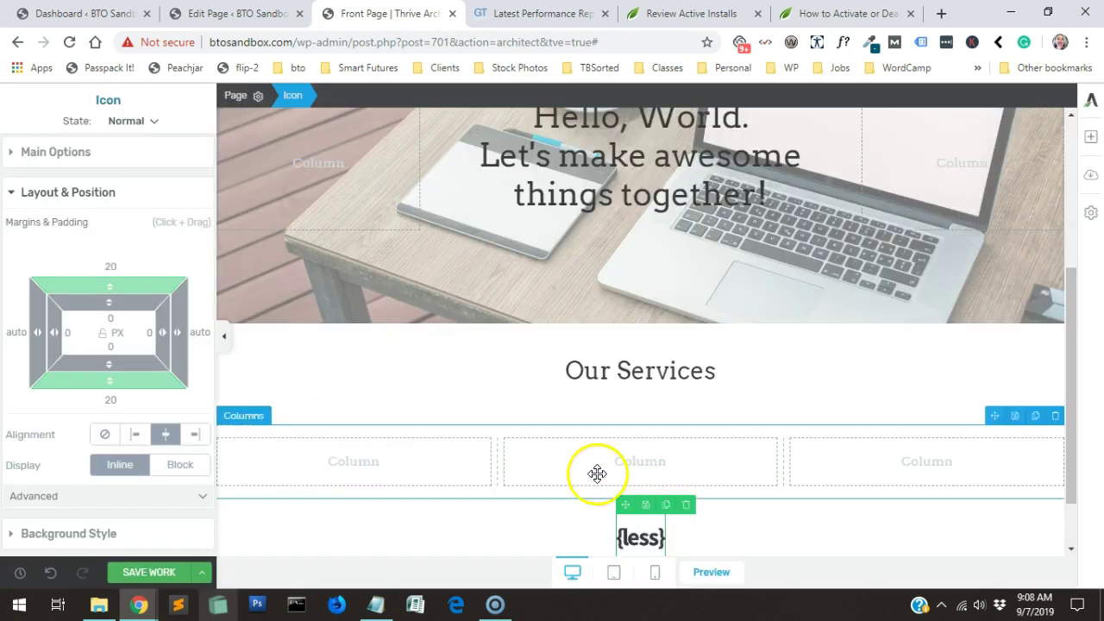
- Move the {less} icon into the first column under "Our Services" and select that column
scroll(638, 531, down, 1)
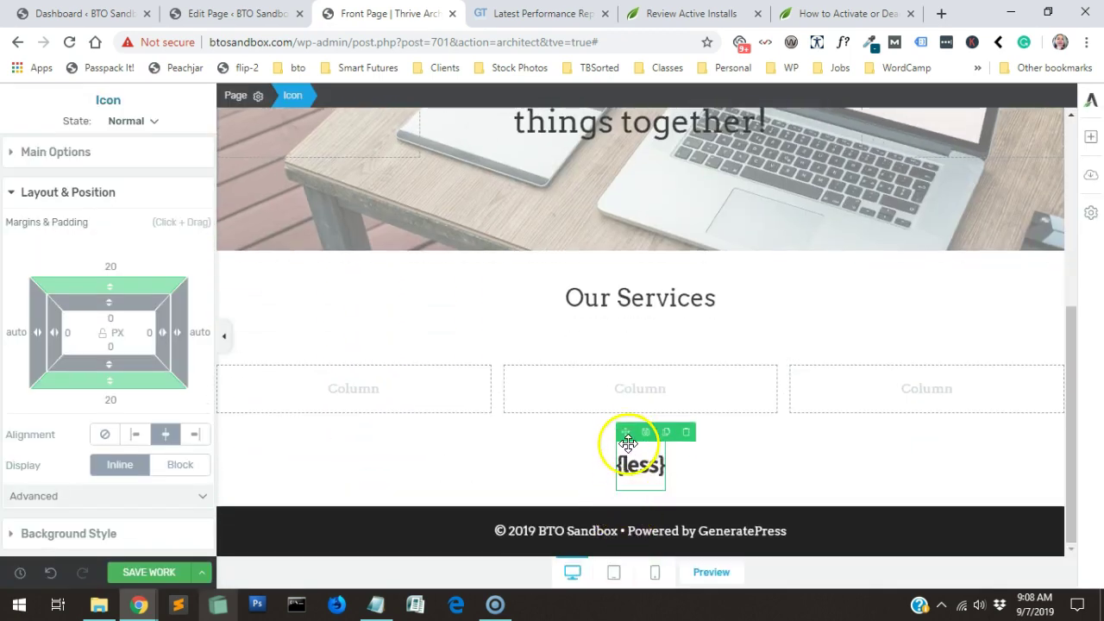
drag(617, 431, 375, 416)
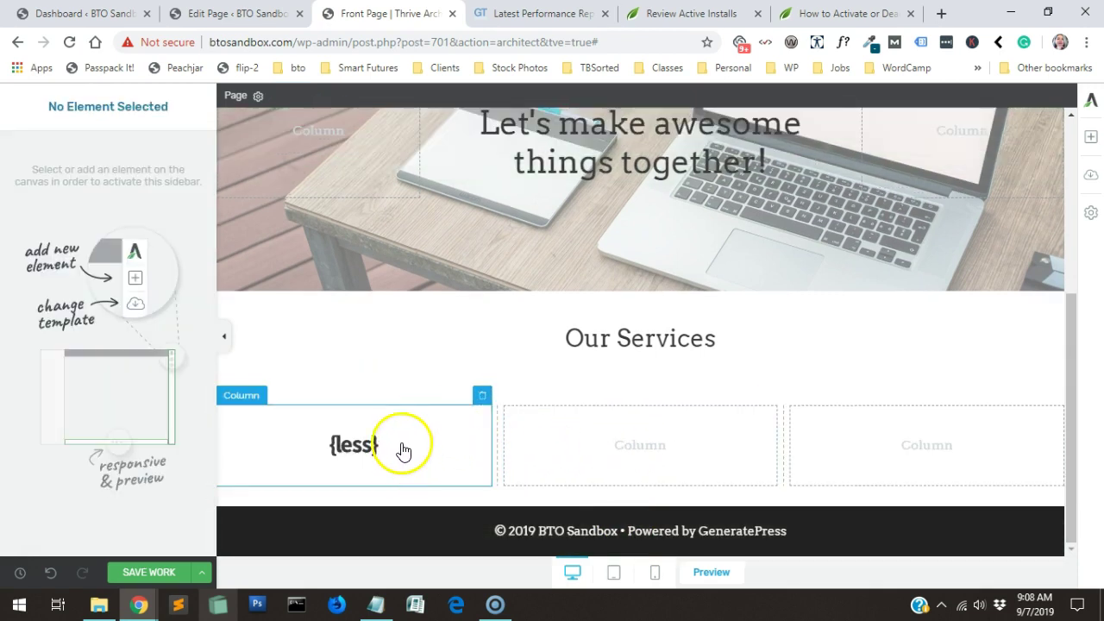
click(355, 443)
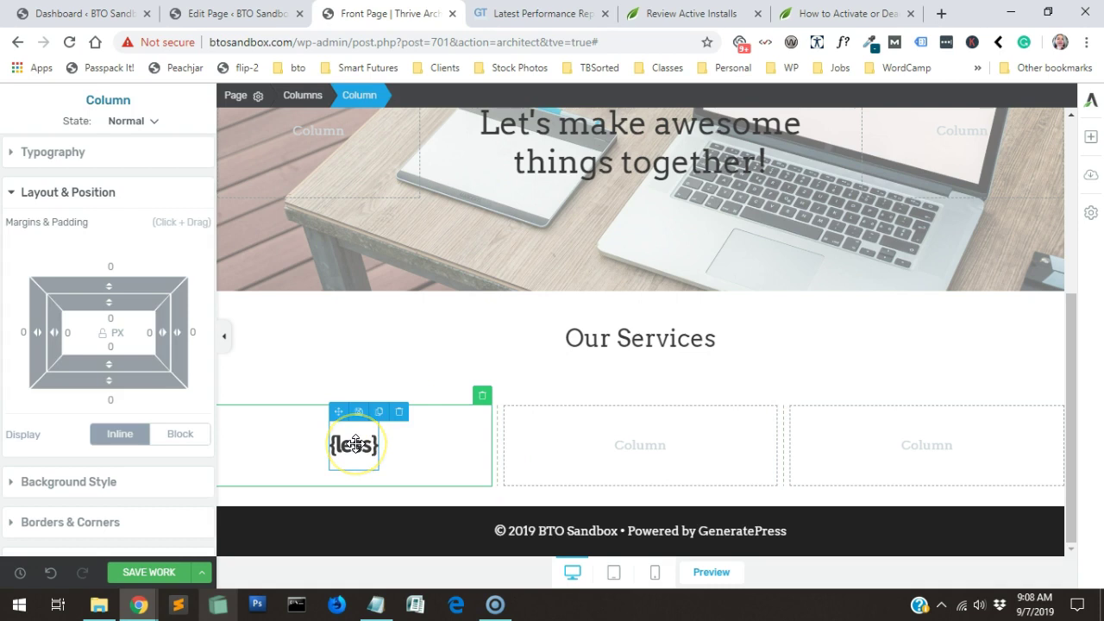
click(429, 444)
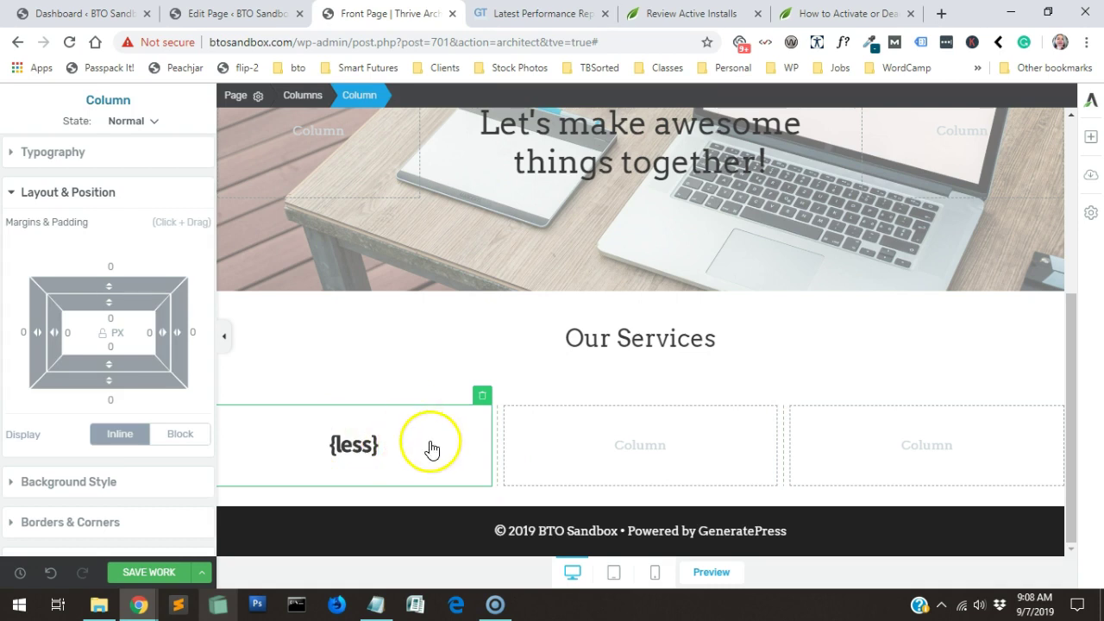
- Examine the first column's background options and the icon's main, layout, animation and shadow options
scroll(136, 441, down, 1)
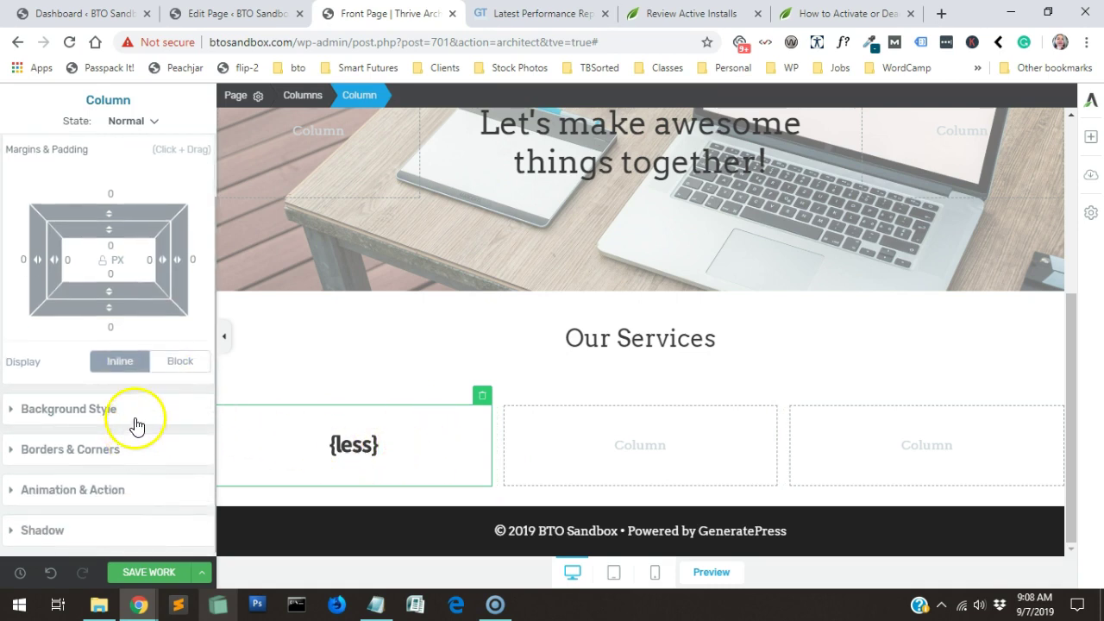
click(137, 444)
click(93, 241)
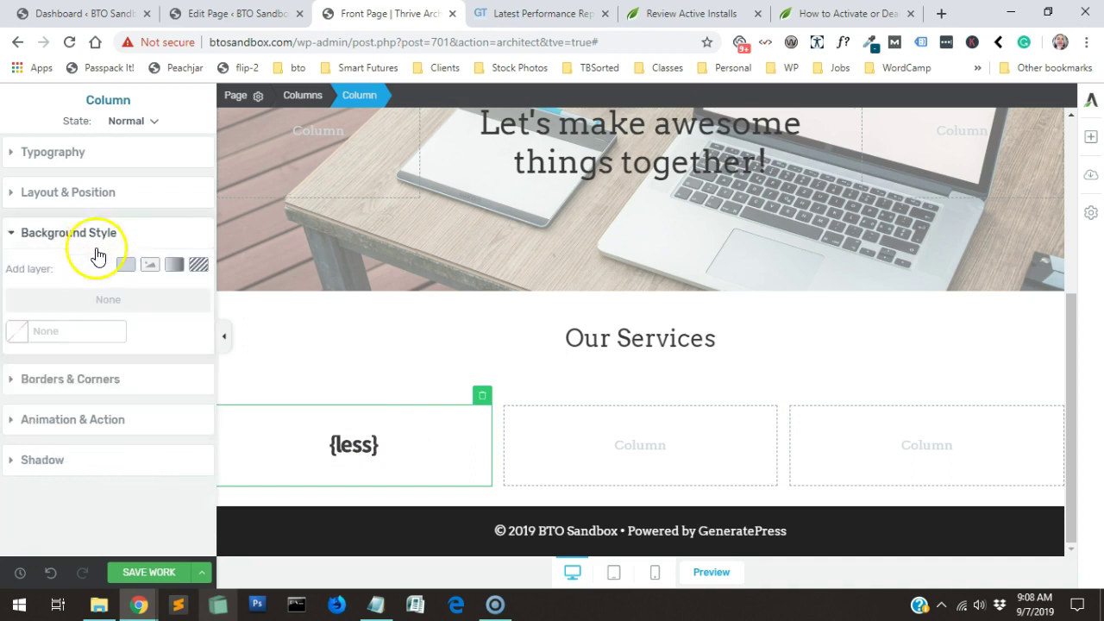
click(352, 438)
mouse_move(351, 435)
mouse_down()
mouse_move(357, 461)
mouse_move(348, 442)
mouse_up()
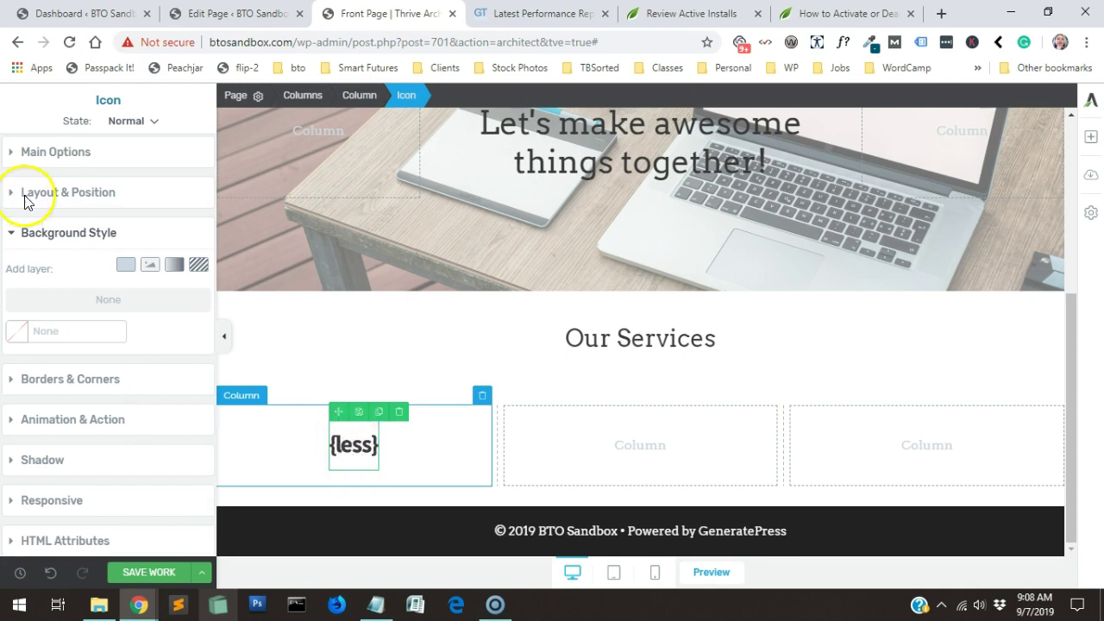
click(85, 155)
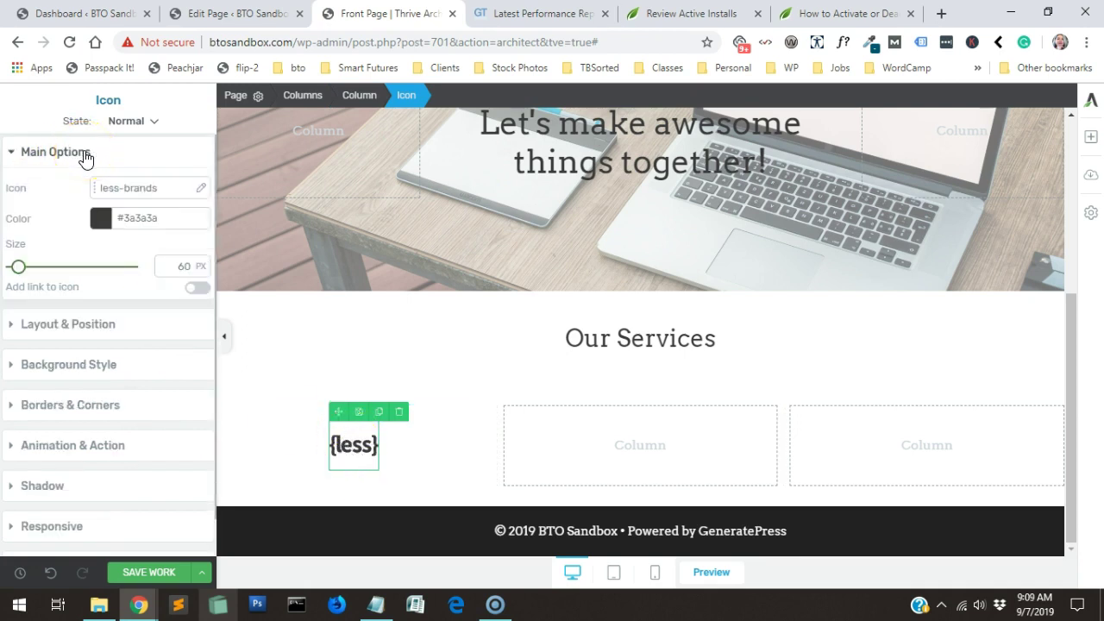
click(86, 153)
click(91, 195)
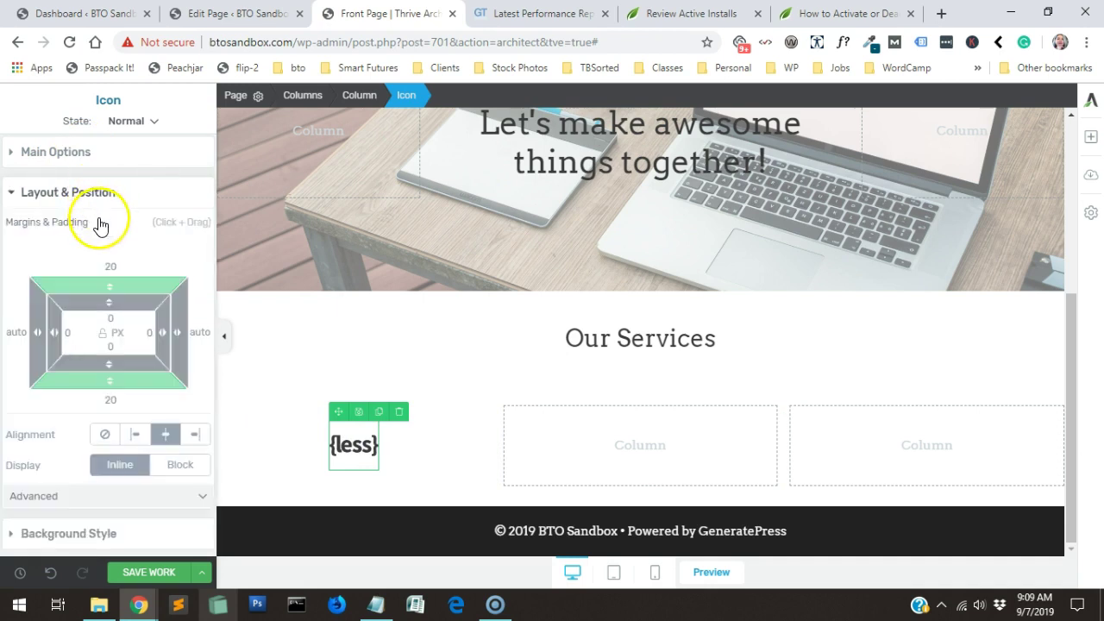
click(109, 193)
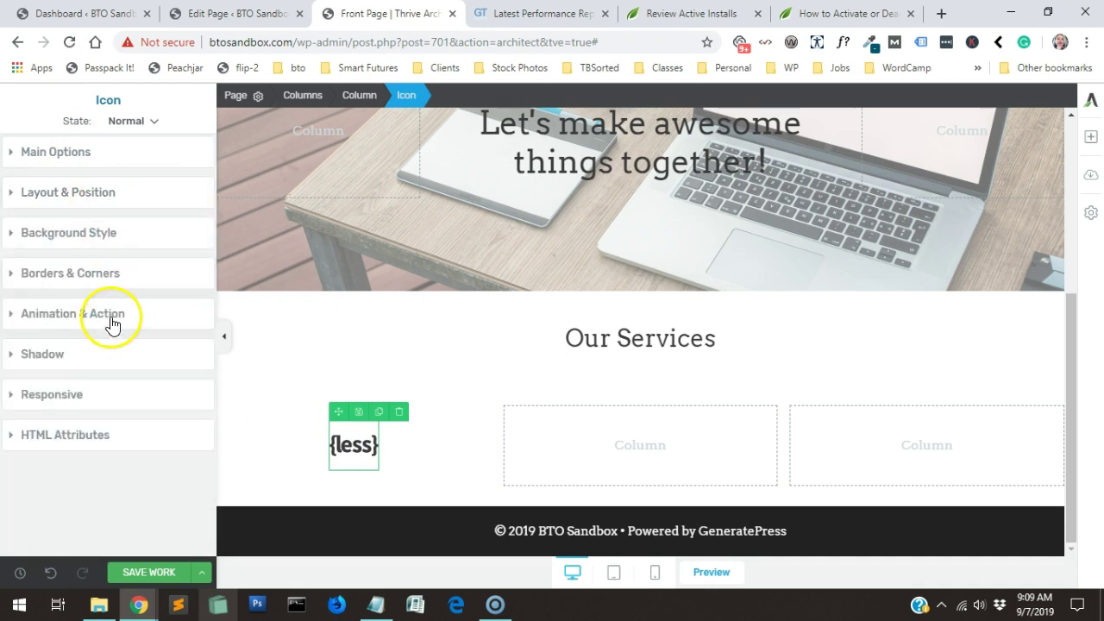
click(112, 321)
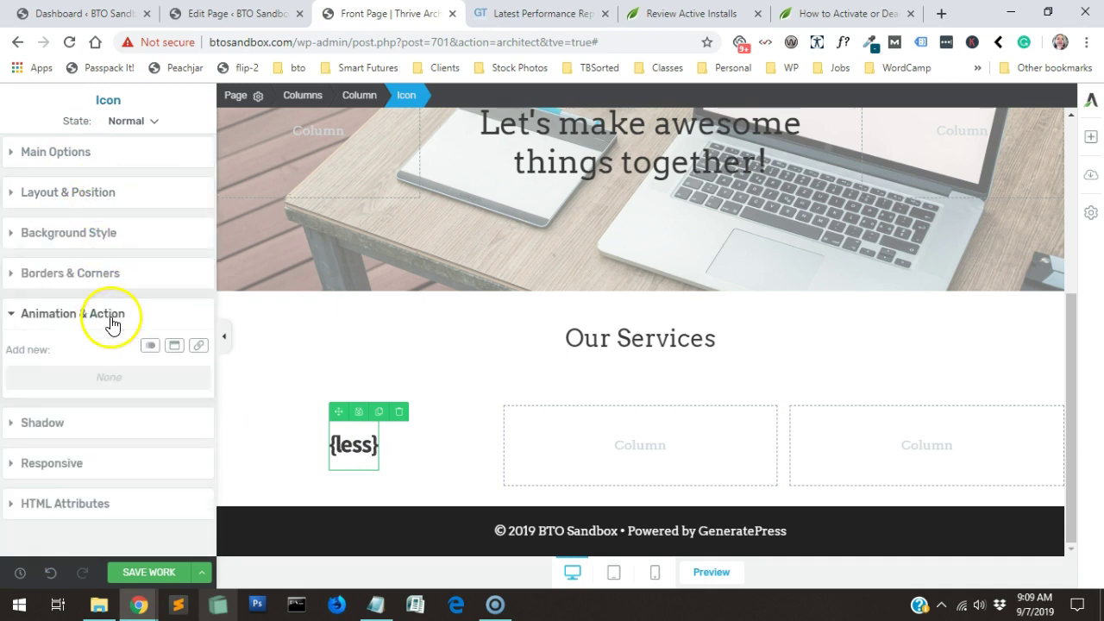
click(174, 348)
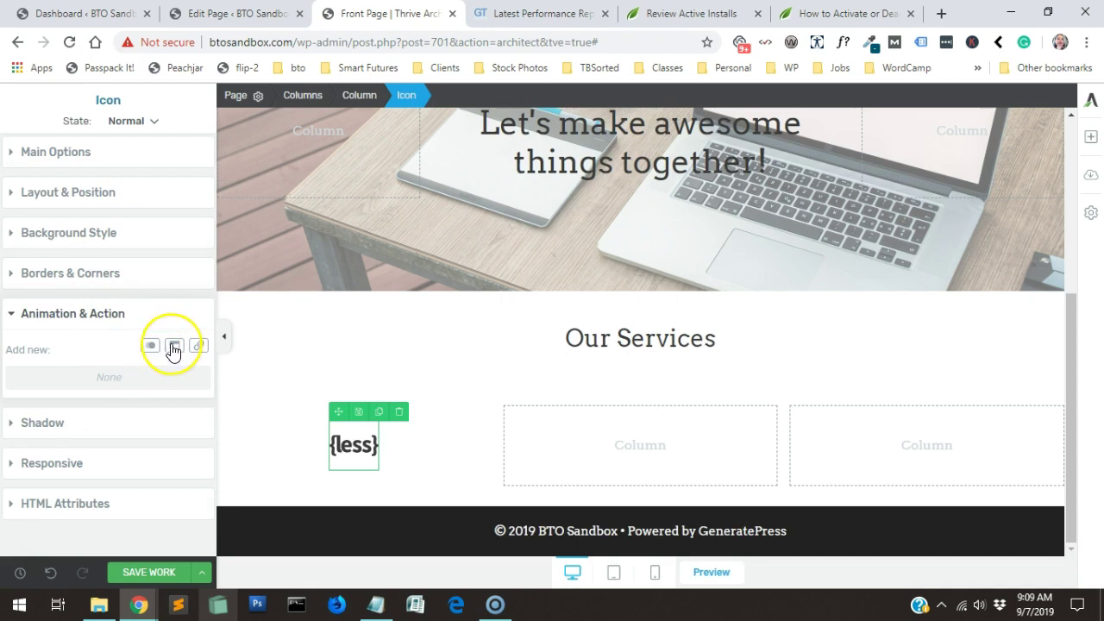
click(107, 424)
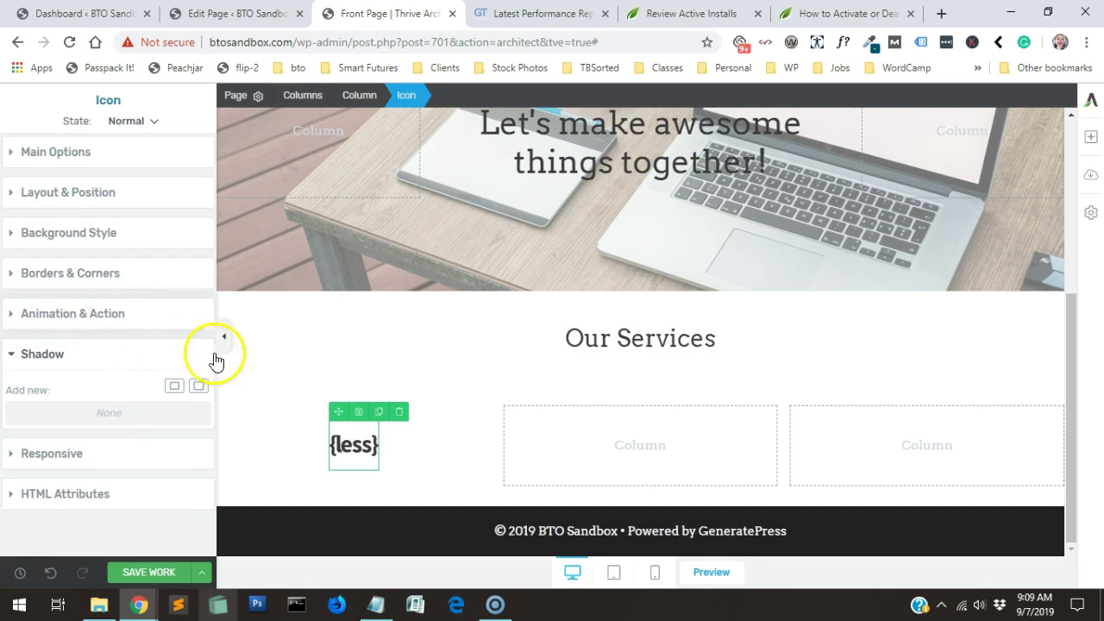
- Add a text element below the {less} icon in the first column and clear its placeholder text
click(1090, 137)
drag(944, 249, 371, 474)
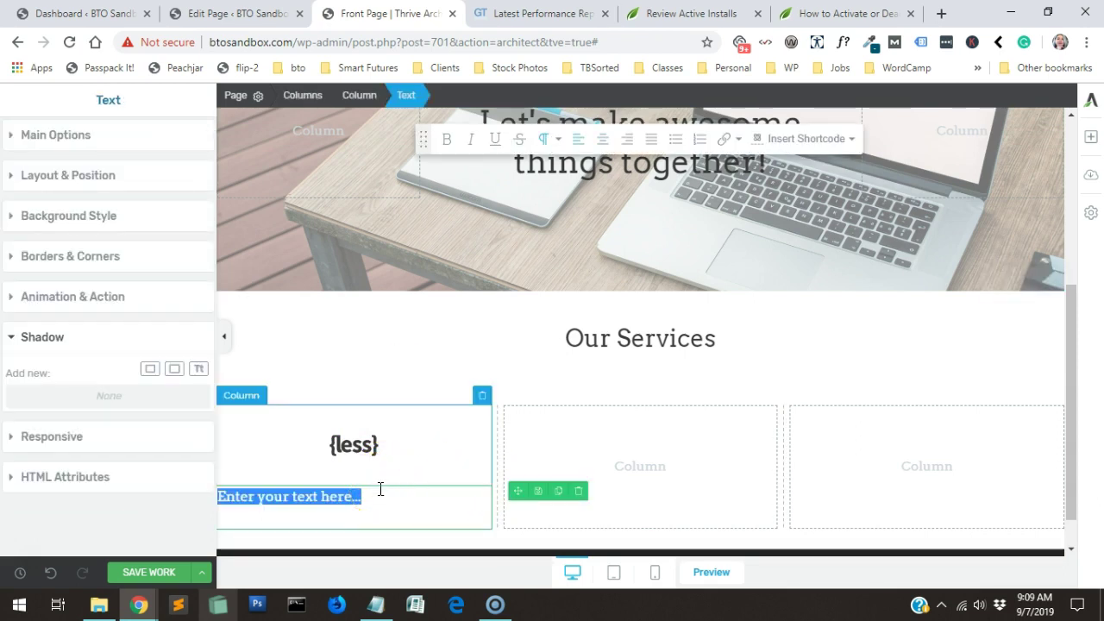
key(BackSpace)
- Open lipsum.com/feed/html in a new browser tab and copy the second paragraph's opening, from "Fusce finibus" through "placerat dui."
click(941, 13)
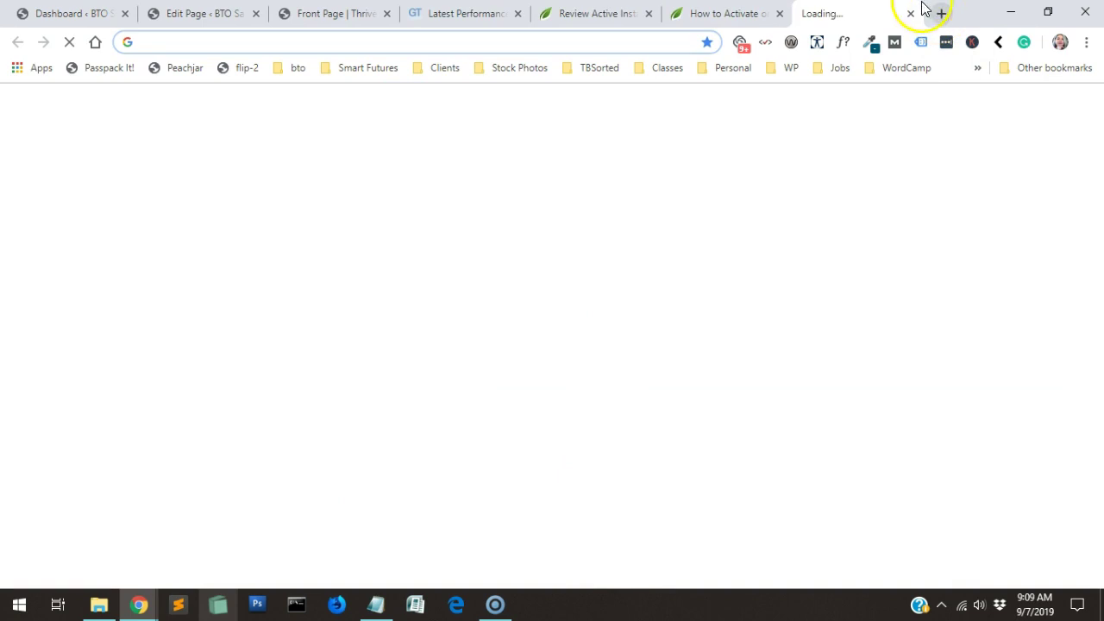
text(lip)
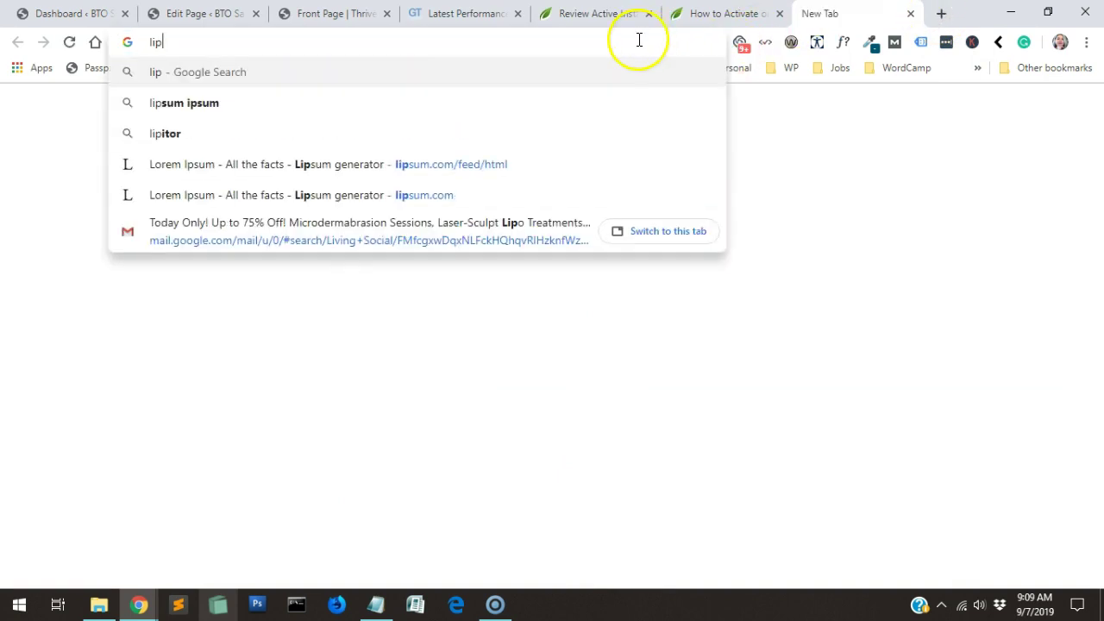
click(486, 164)
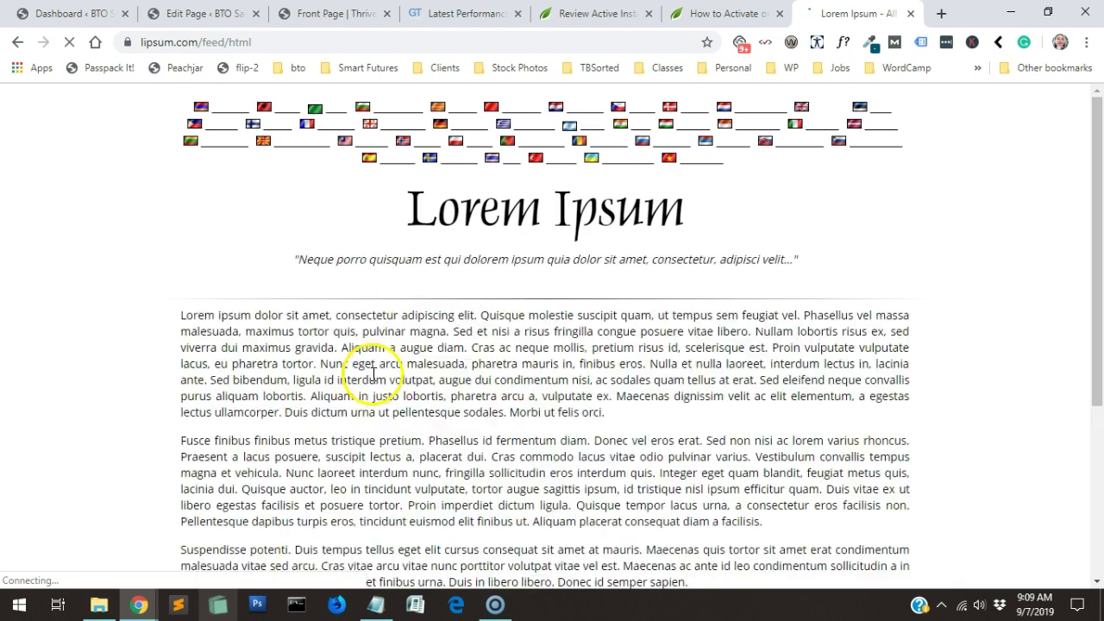
drag(181, 444, 504, 462)
key(ctrl+c)
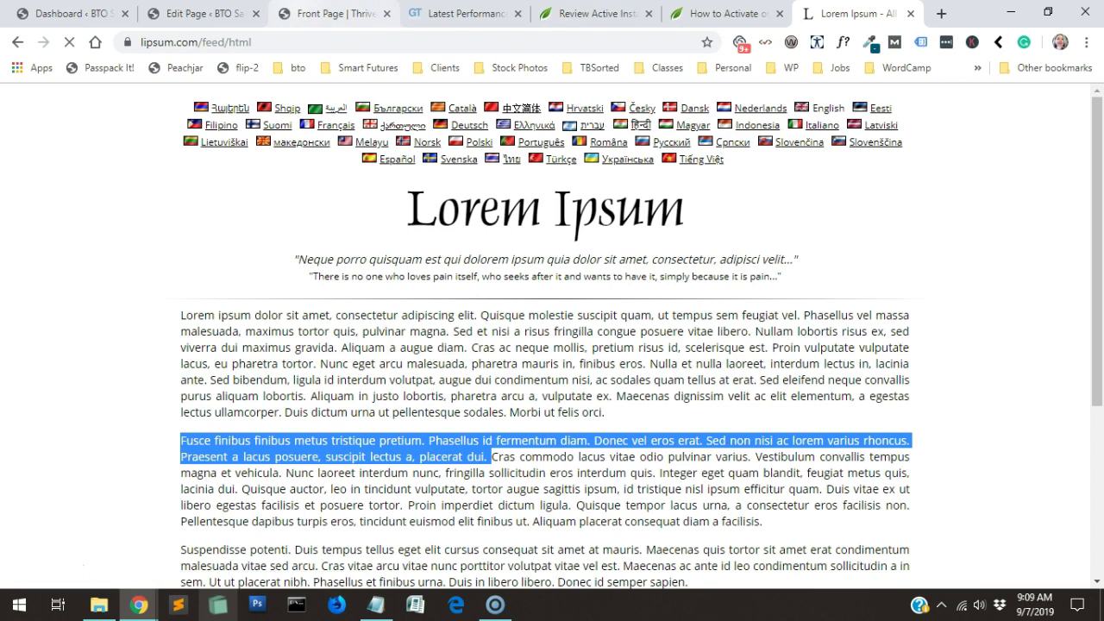
- Paste the lorem ipsum into the first column's text element on the front page and trim it to end at "Donec vel eros erat."
click(306, 9)
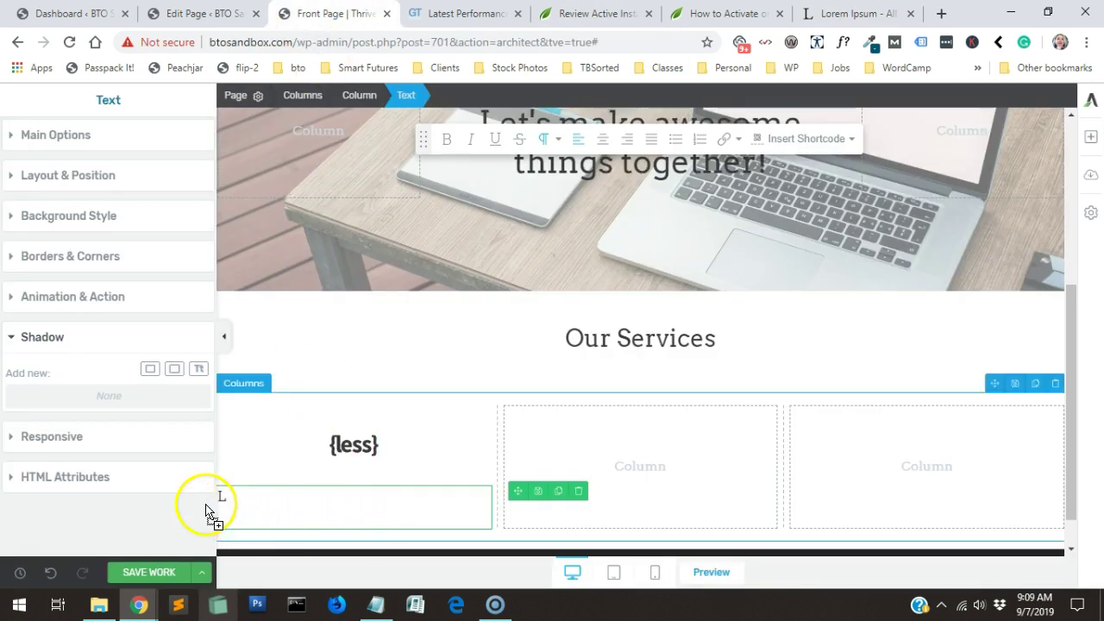
click(253, 496)
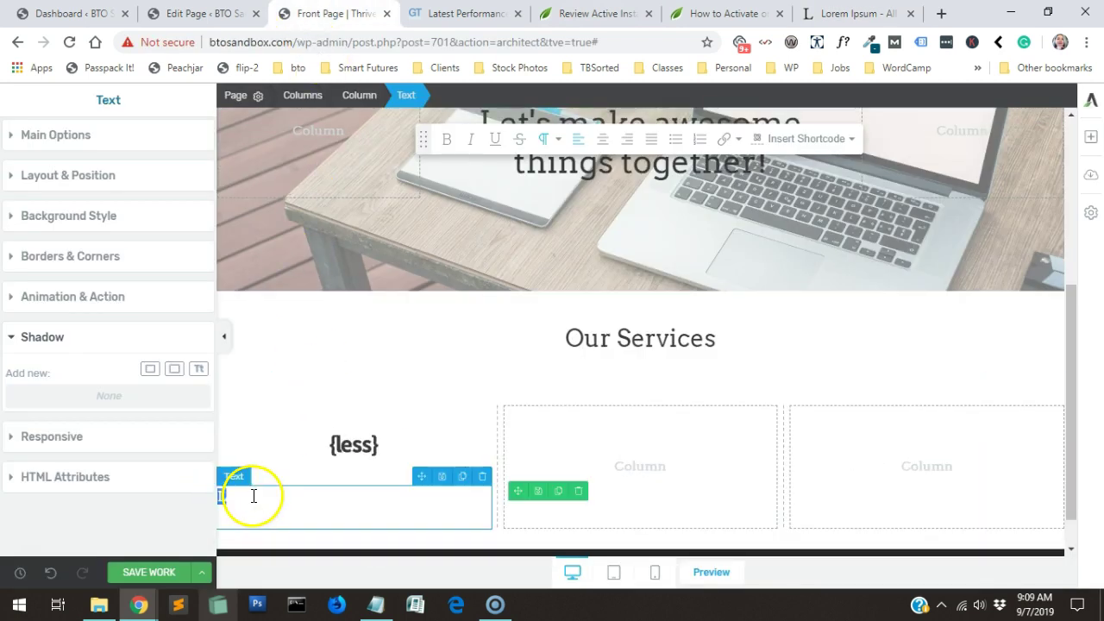
key(ctrl+v)
scroll(481, 448, down, 1)
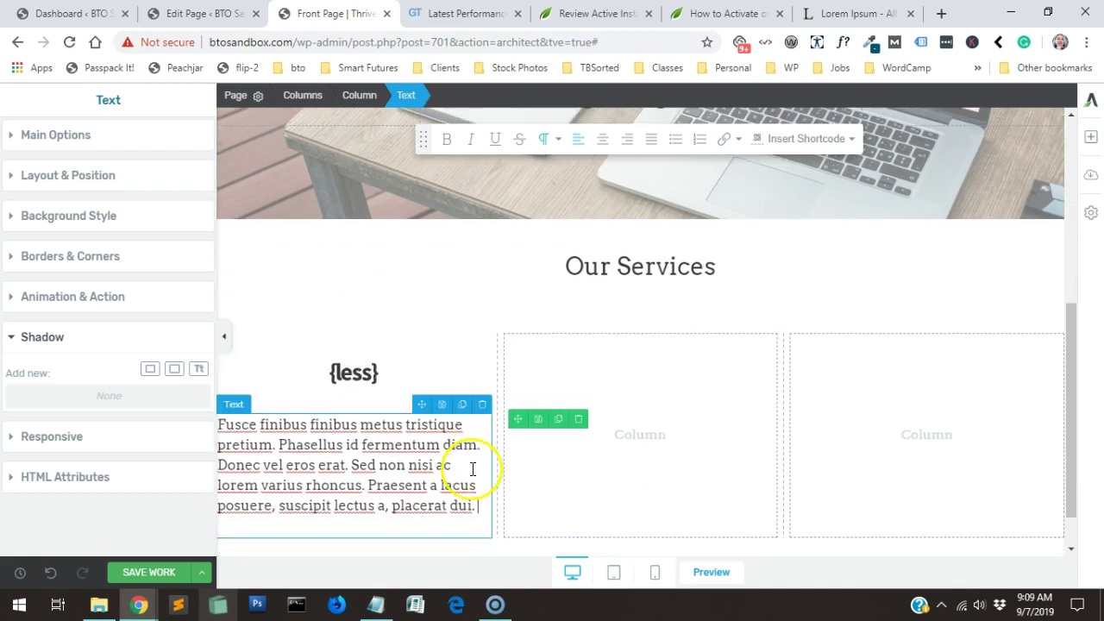
drag(352, 456, 480, 496)
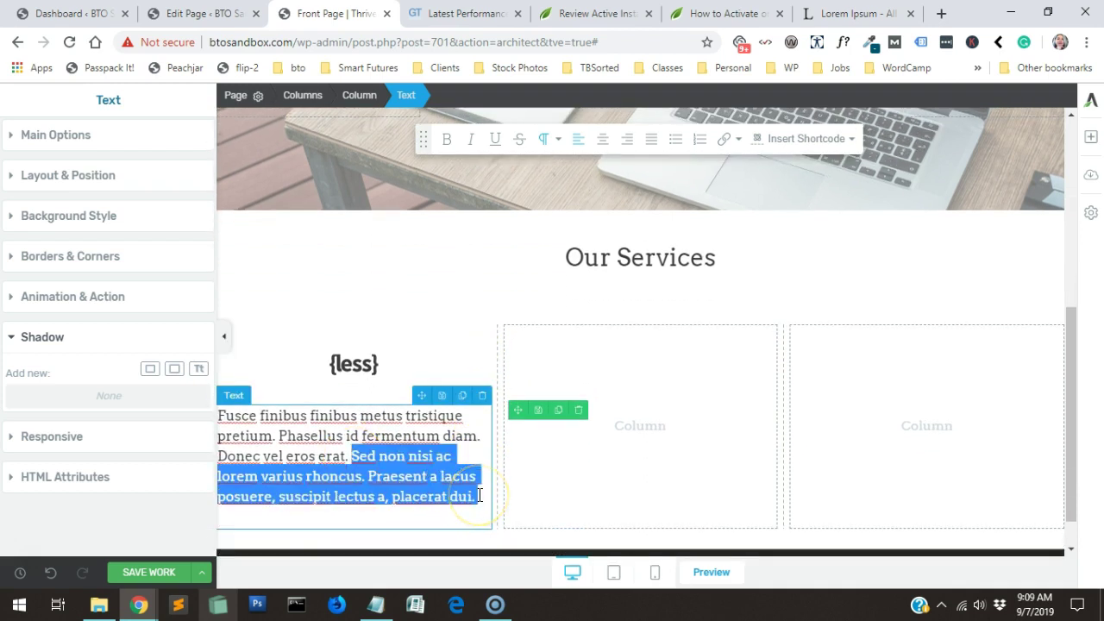
key(BackSpace)
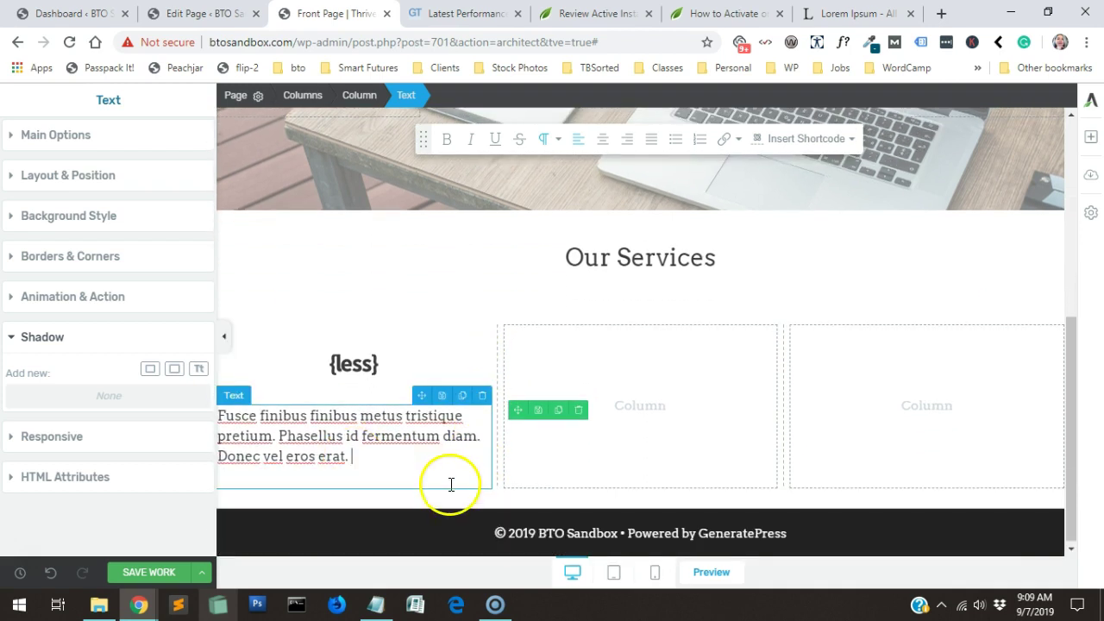
- Duplicate the "Fusce finibus" text element within the first column
click(423, 353)
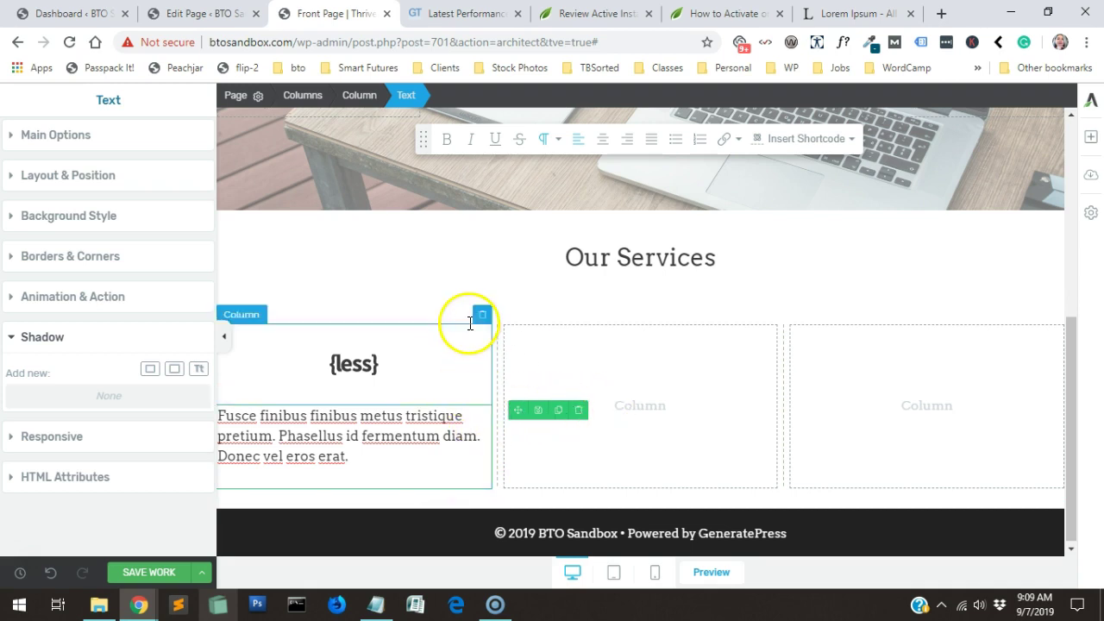
click(398, 437)
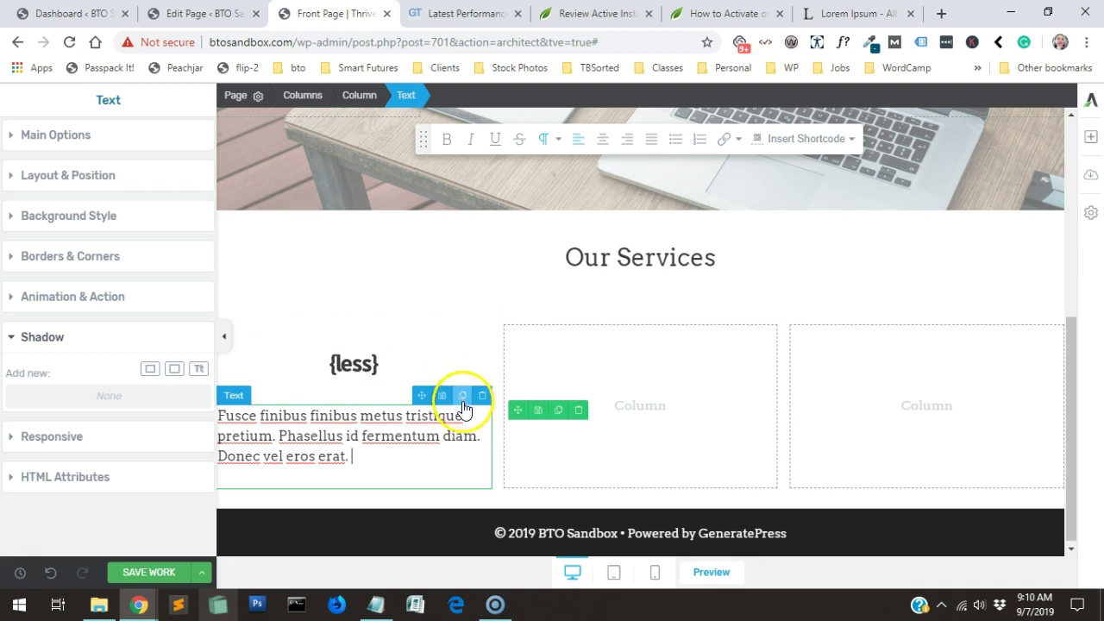
click(462, 397)
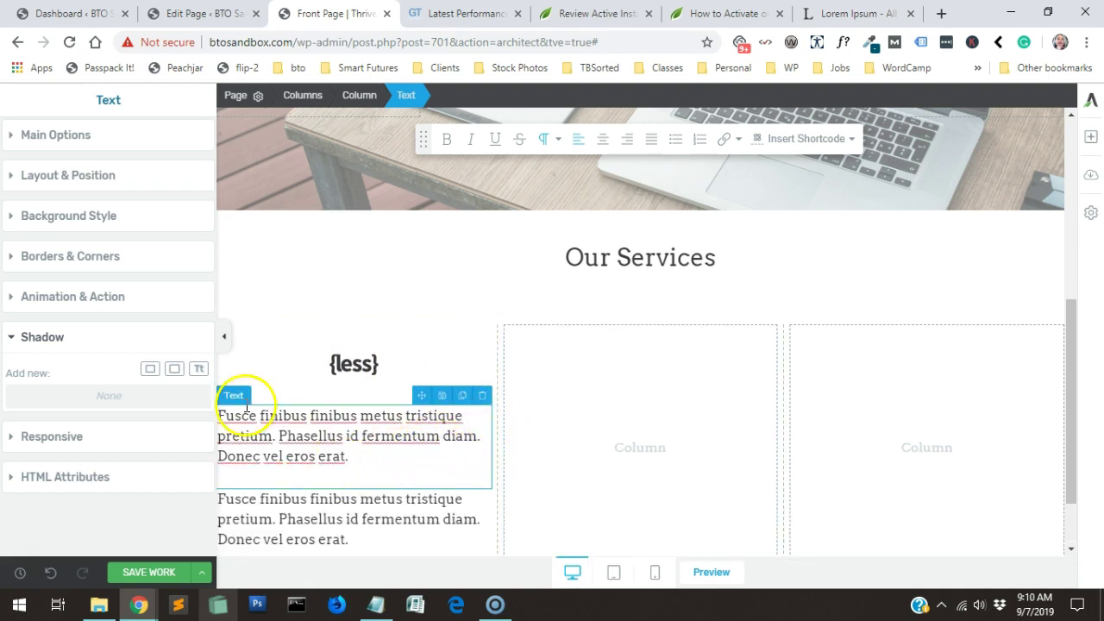
- Move the duplicated "Fusce finibus" text element into the second column and place a copy of it in the empty third column
scroll(236, 401, down, 1)
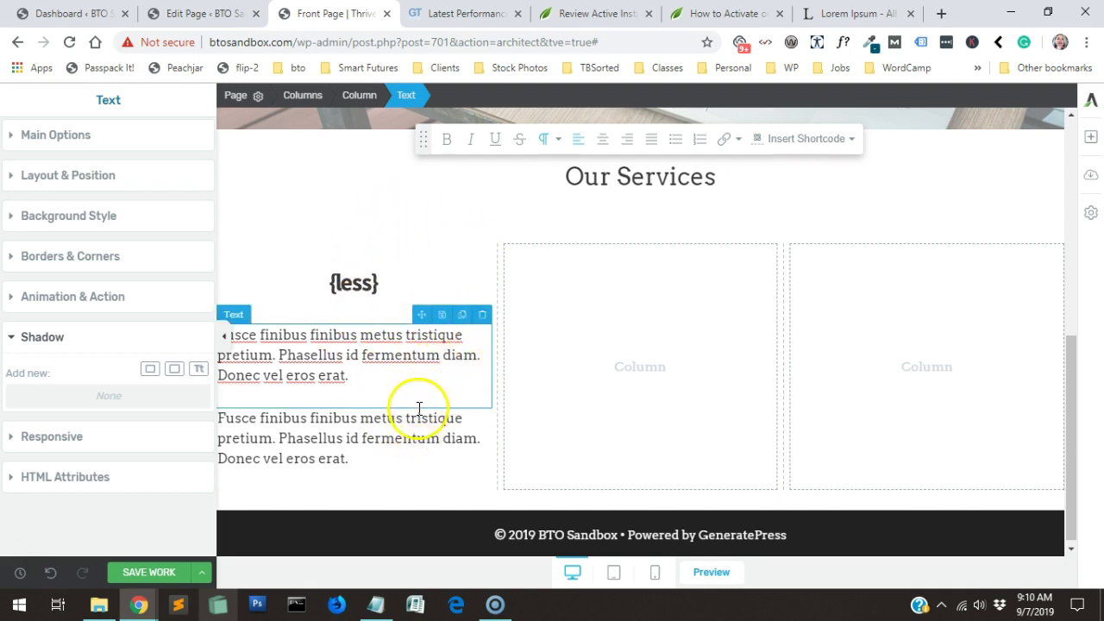
drag(417, 398, 690, 440)
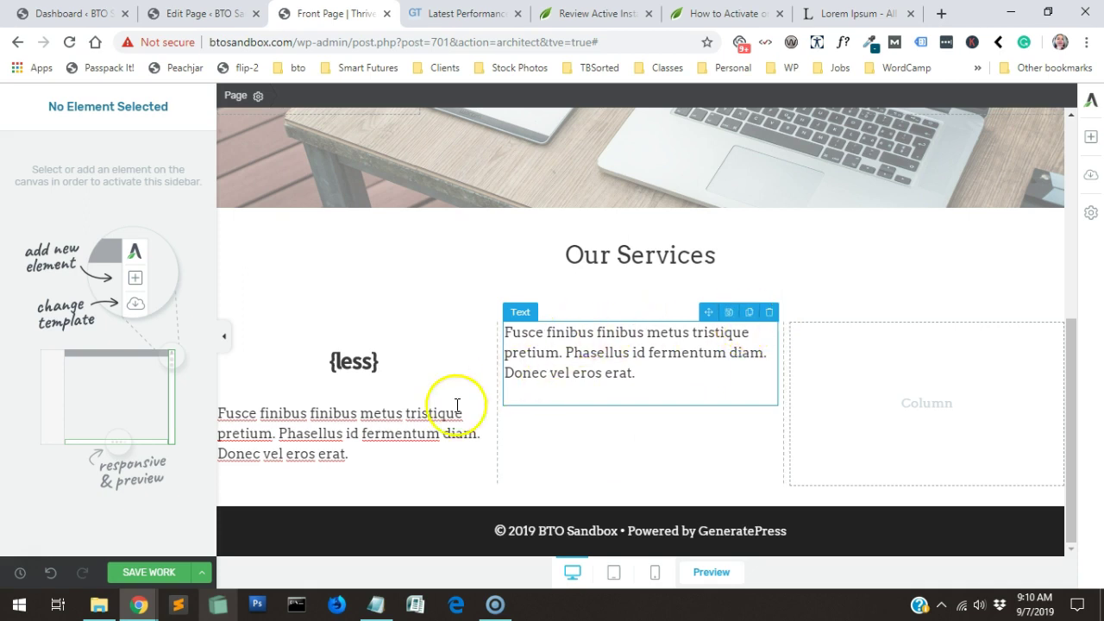
click(845, 485)
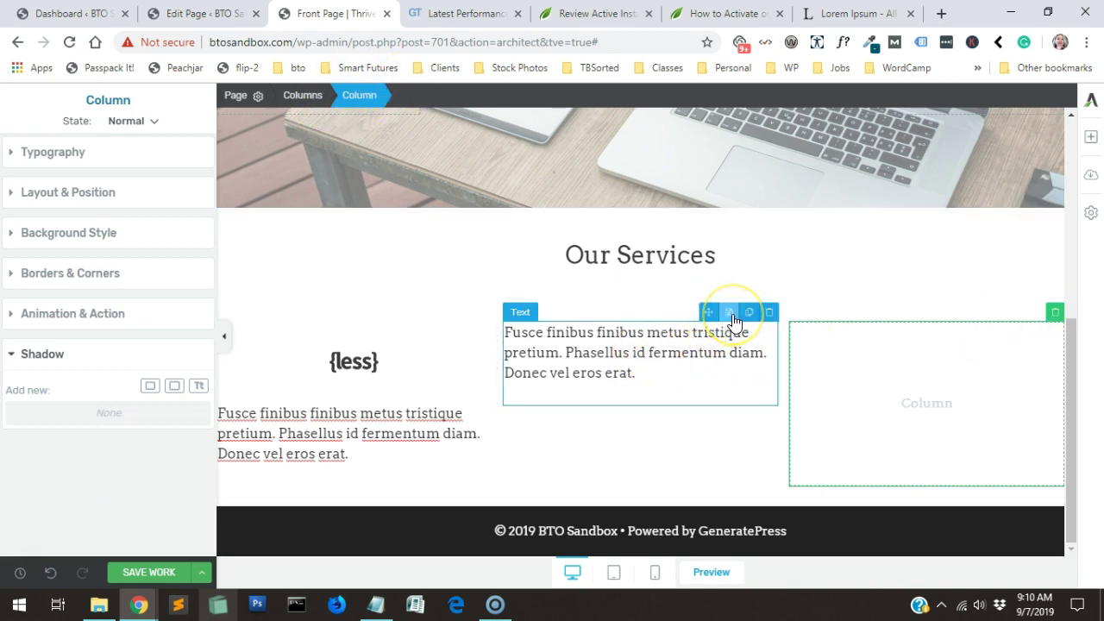
click(741, 365)
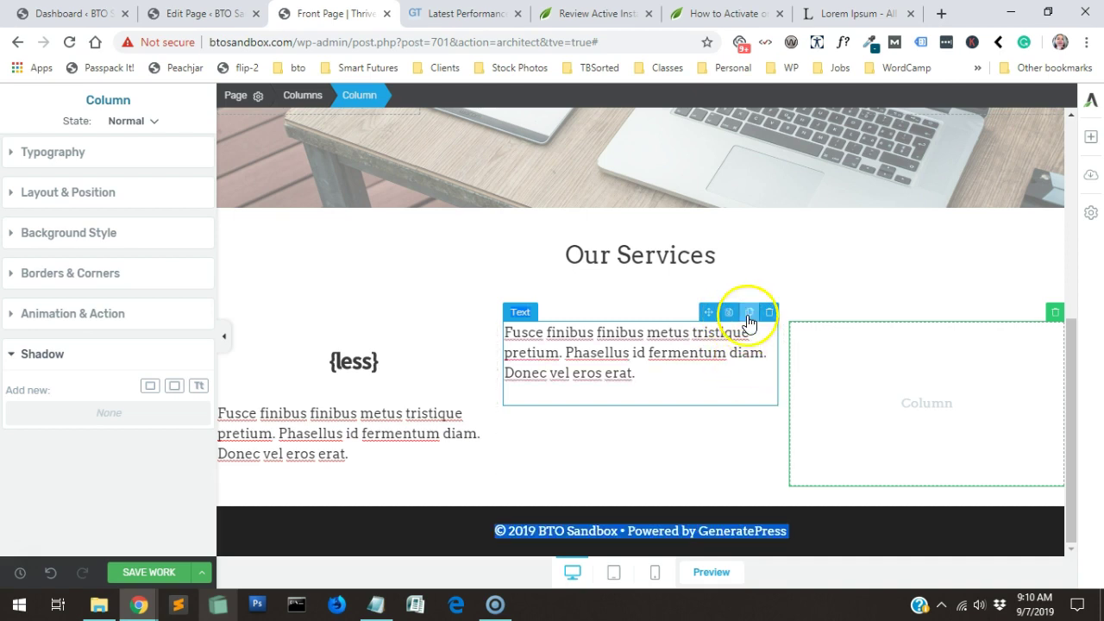
click(746, 324)
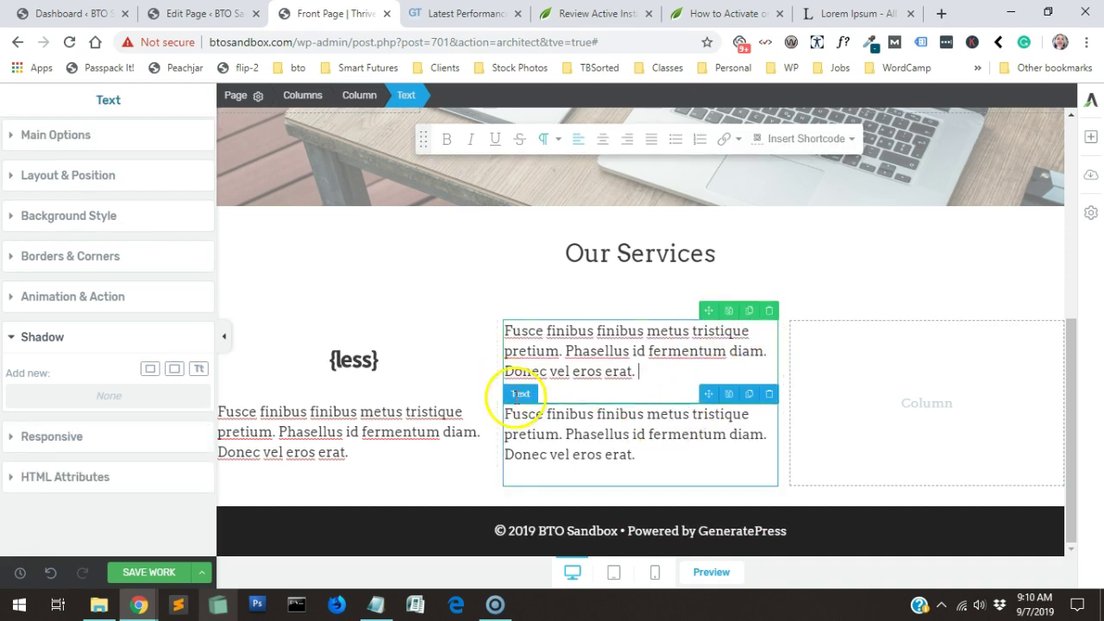
click(721, 412)
drag(710, 393, 918, 395)
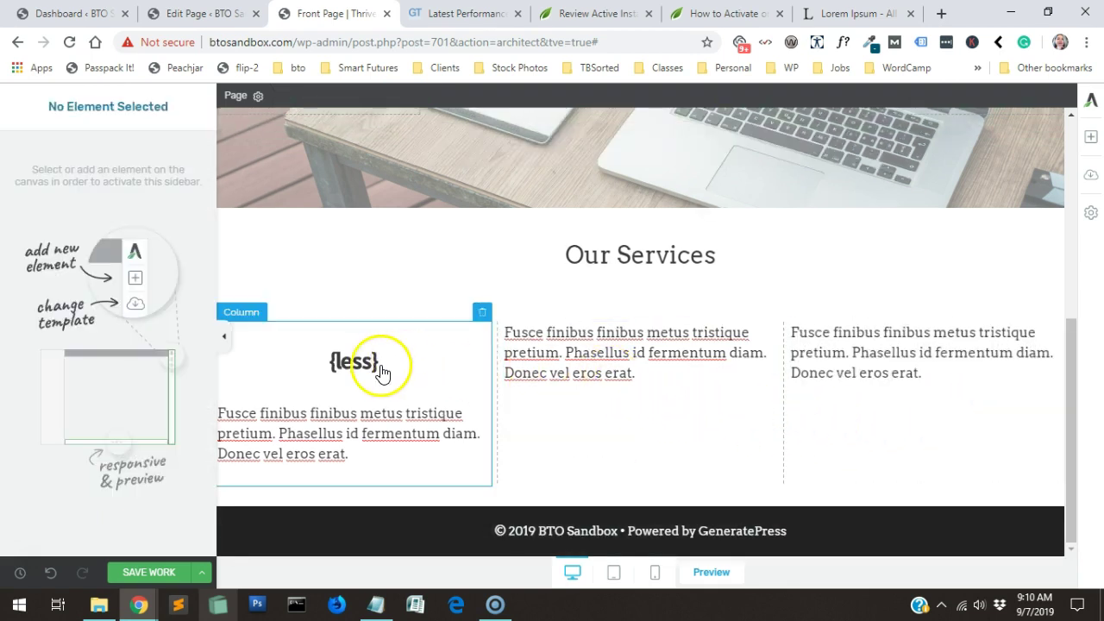
- Add an Icon element with the keybase-brands icon and place it above the text in the middle Our Services column
click(1091, 143)
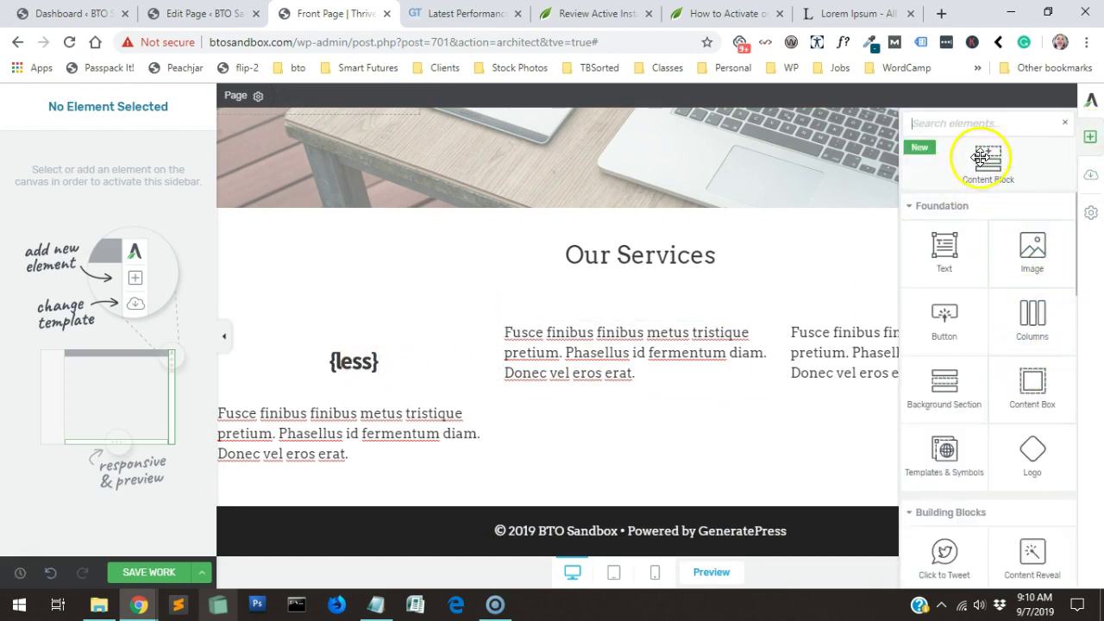
text(icon)
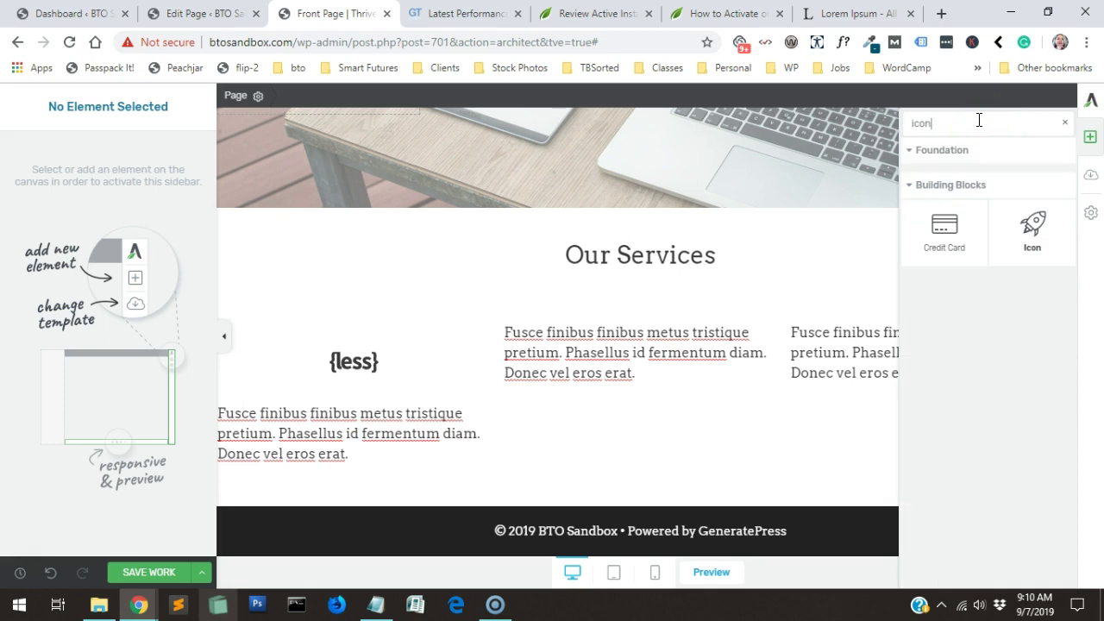
drag(1027, 234, 1000, 357)
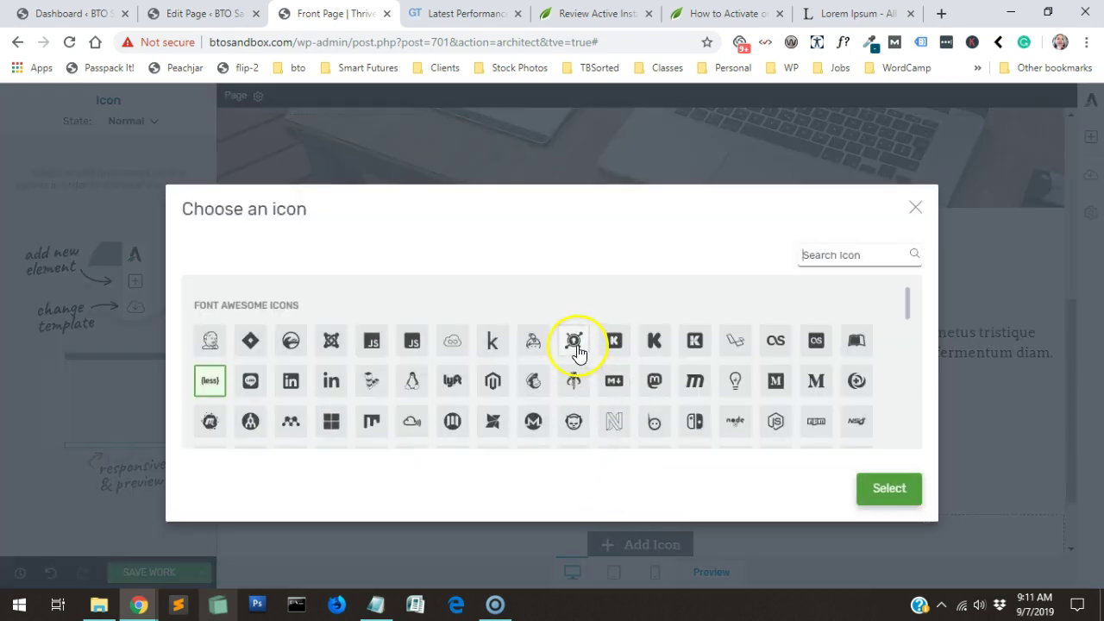
click(535, 346)
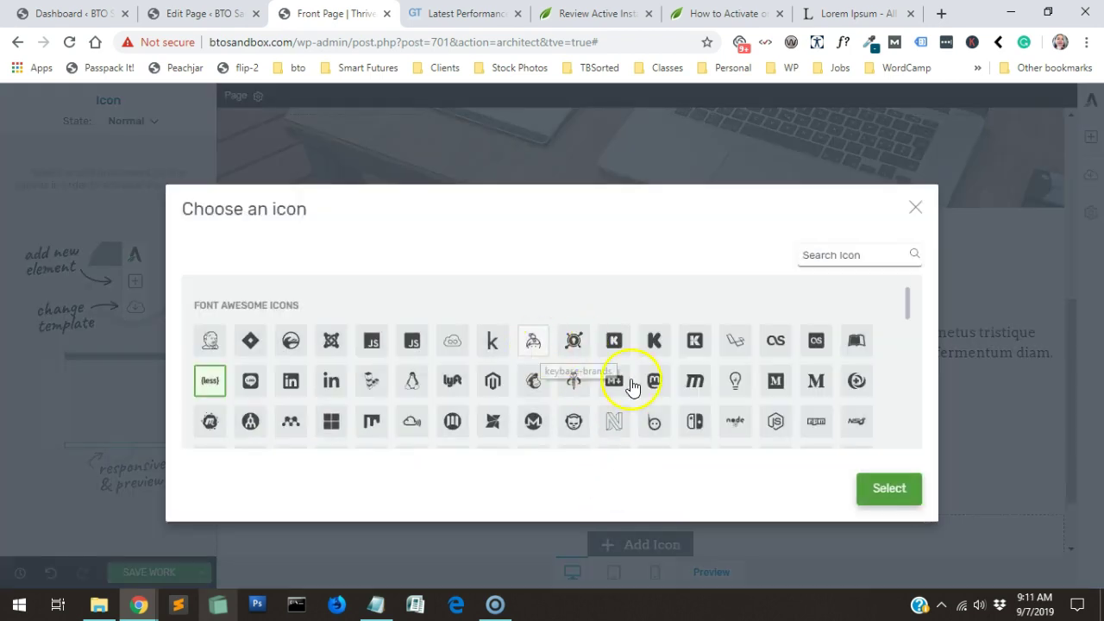
click(897, 493)
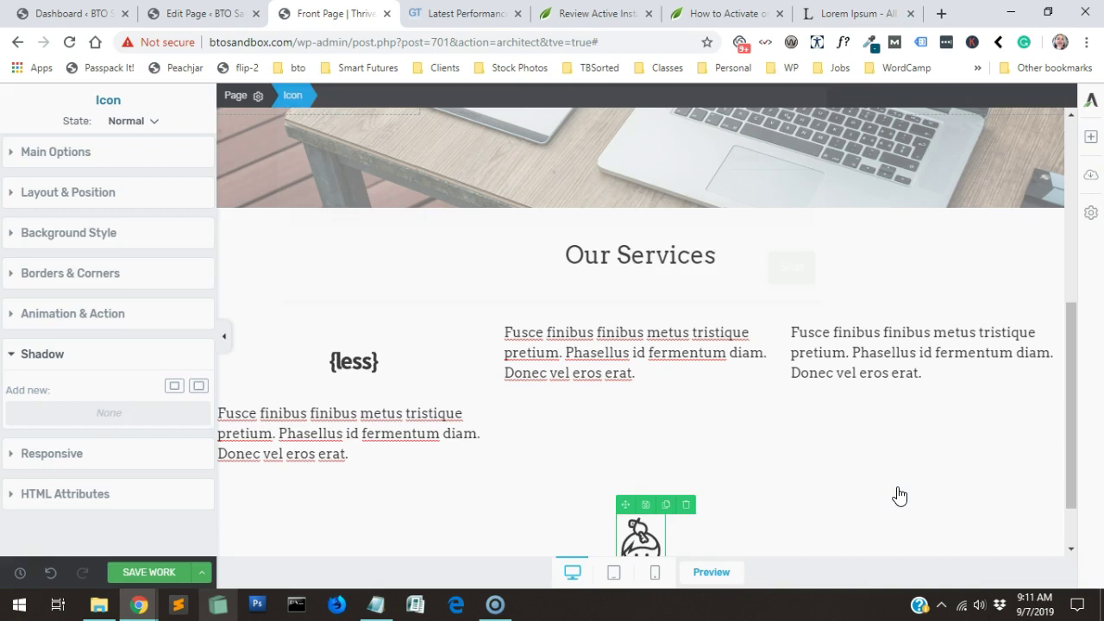
drag(624, 502, 626, 328)
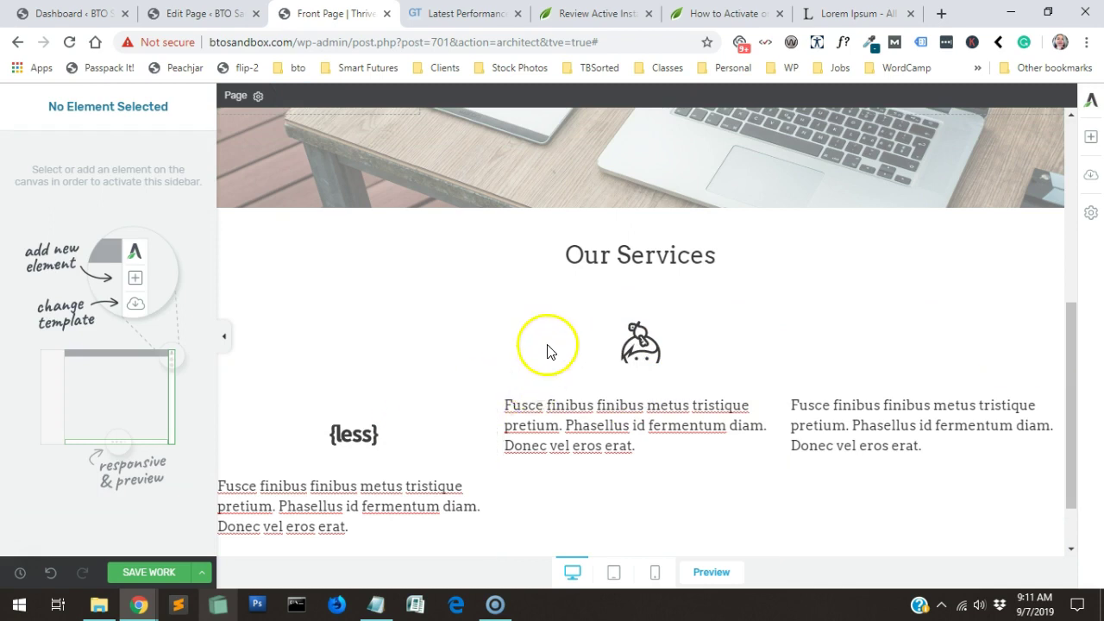
drag(618, 381, 608, 424)
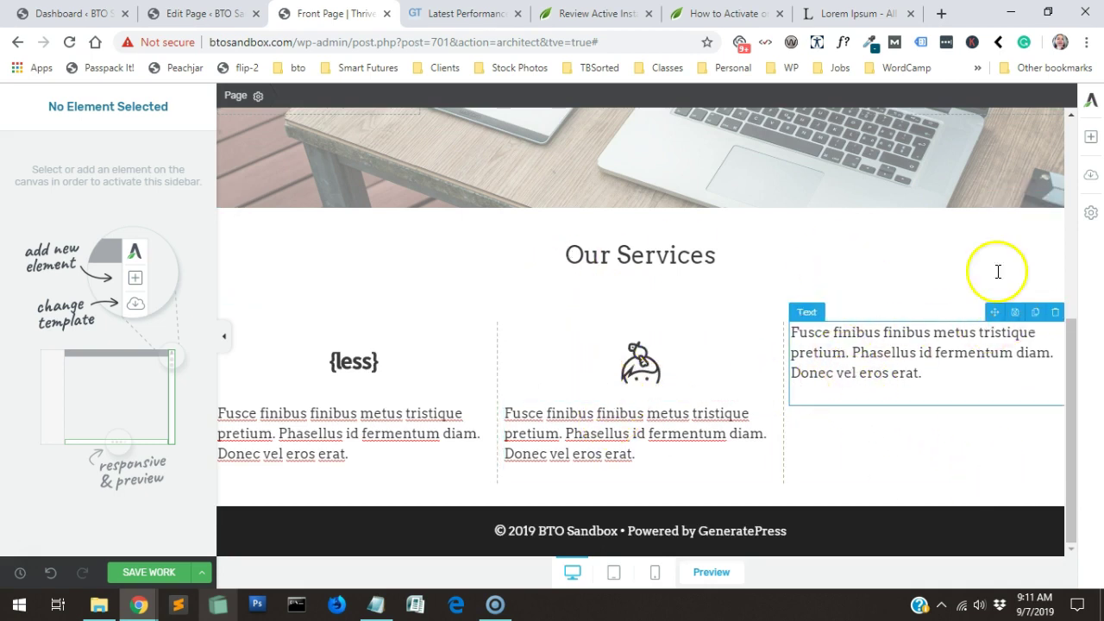
- Add another Icon element with the audible-brands icon and place it above the text in the third Our Services column
click(891, 373)
click(1090, 137)
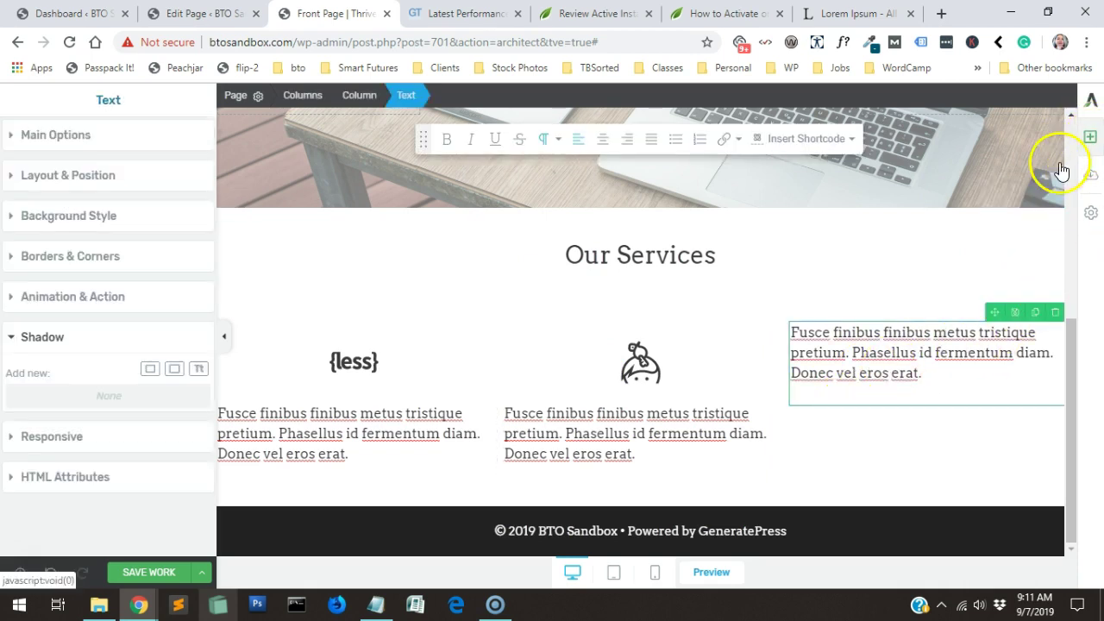
text(icon)
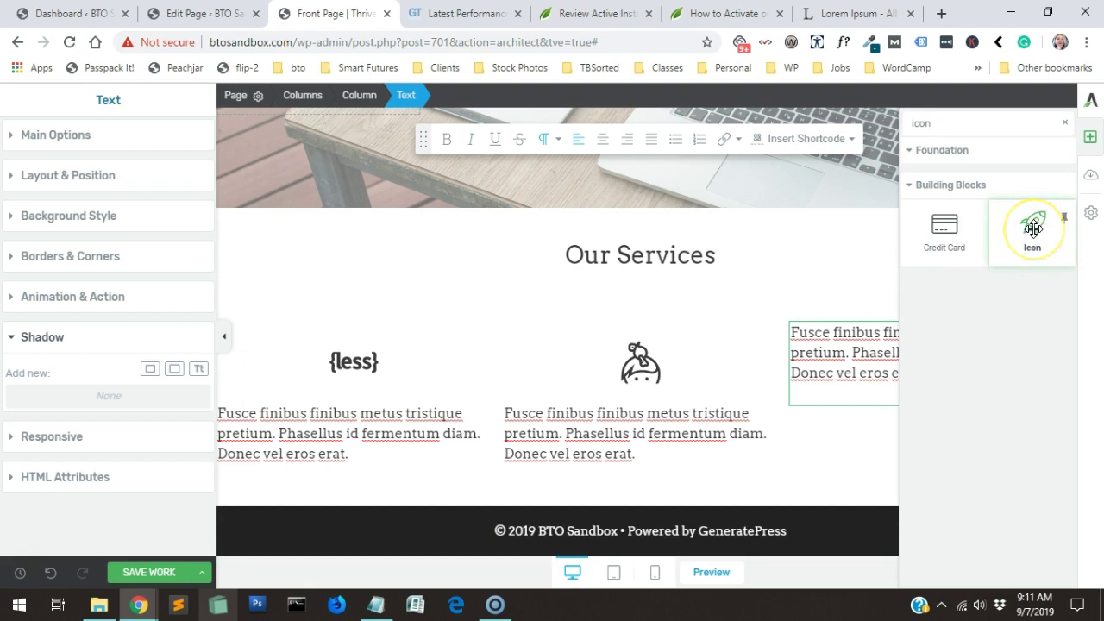
drag(1032, 227, 695, 484)
click(632, 542)
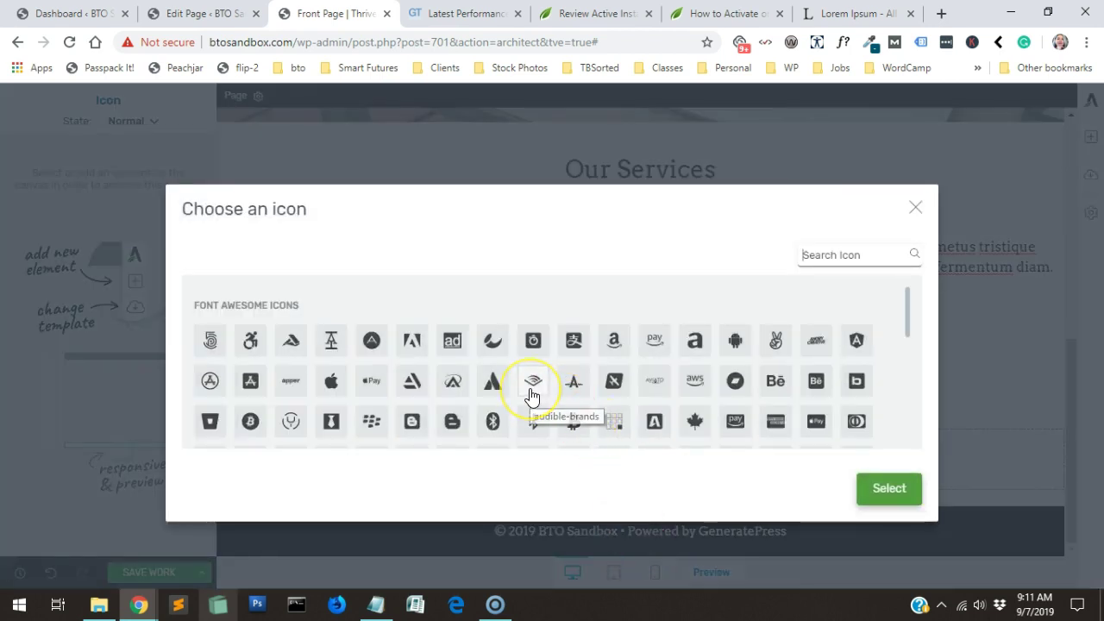
click(889, 496)
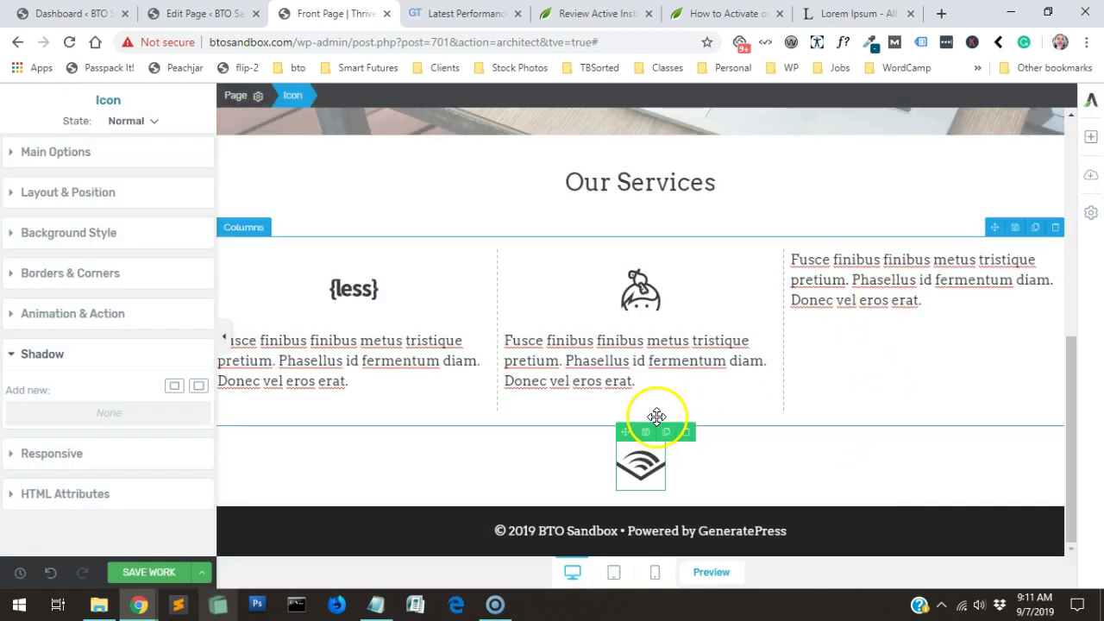
drag(622, 431, 938, 255)
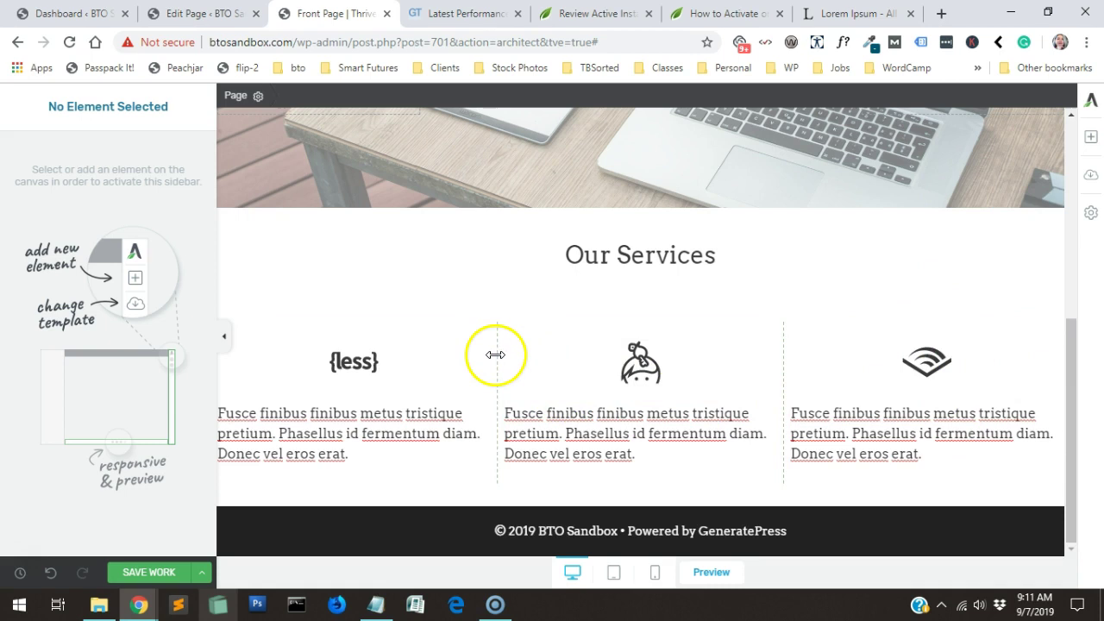
- Give the middle Our Services column a solid background colour layer in pink #ea52d3
drag(497, 356, 497, 365)
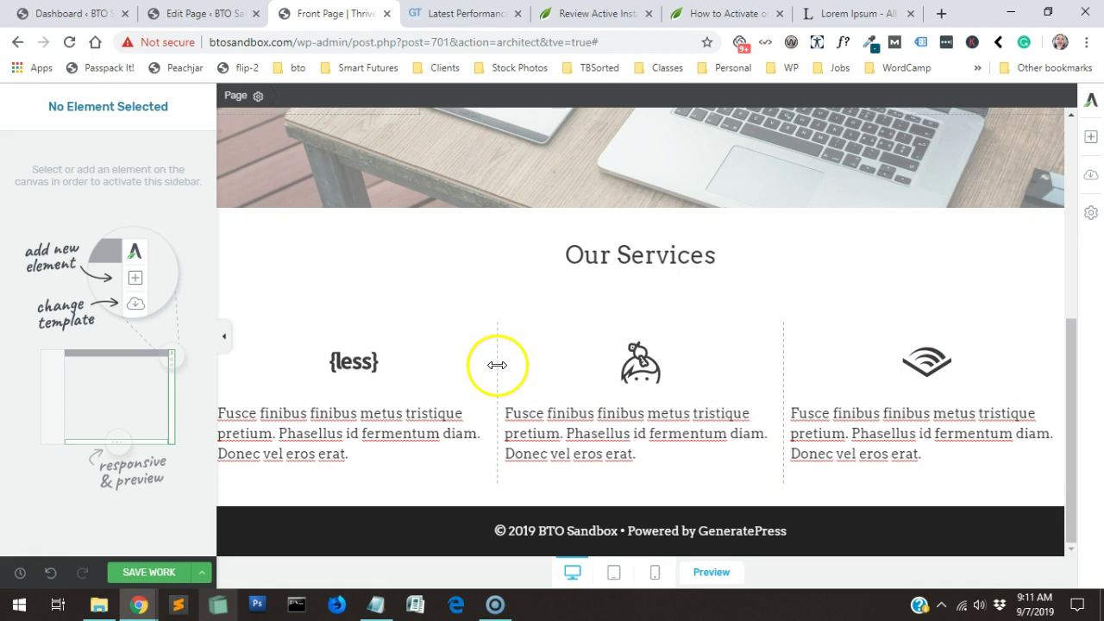
click(552, 355)
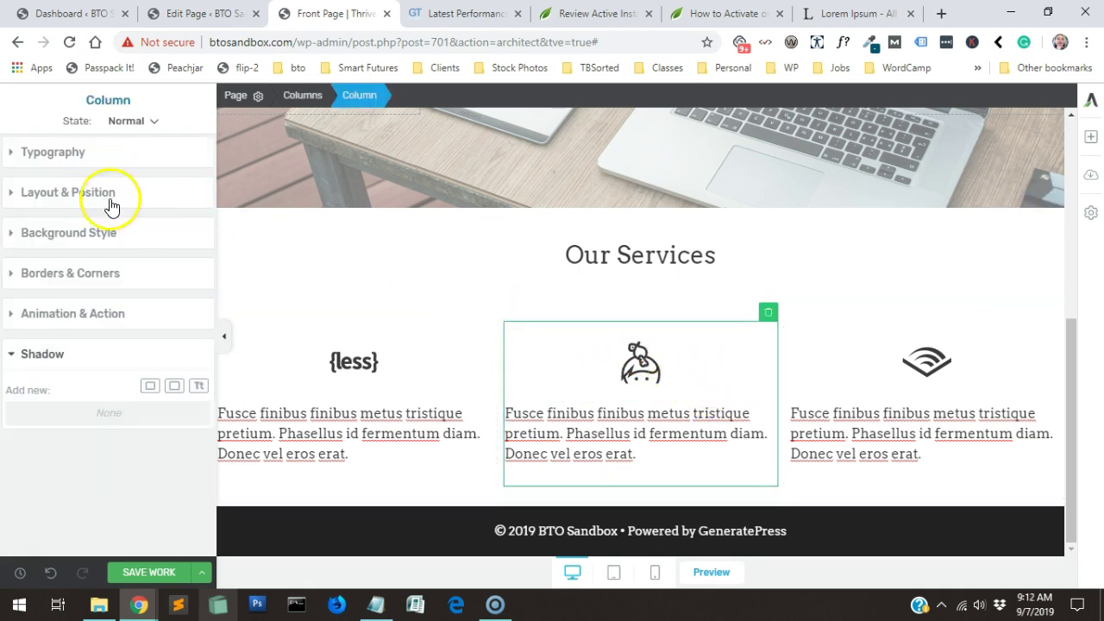
click(106, 233)
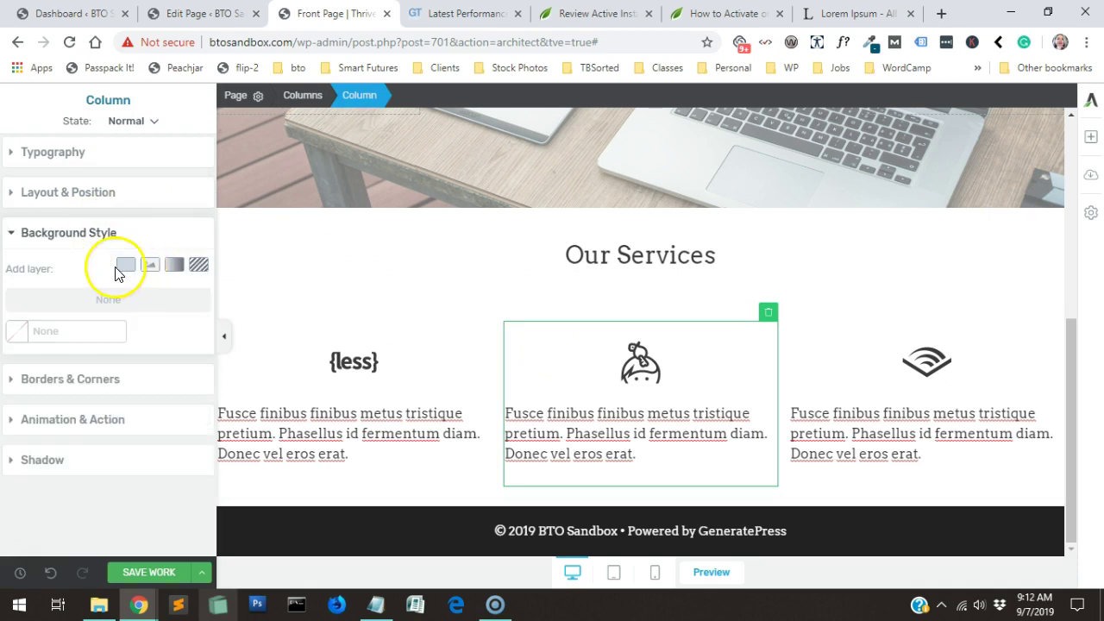
click(126, 266)
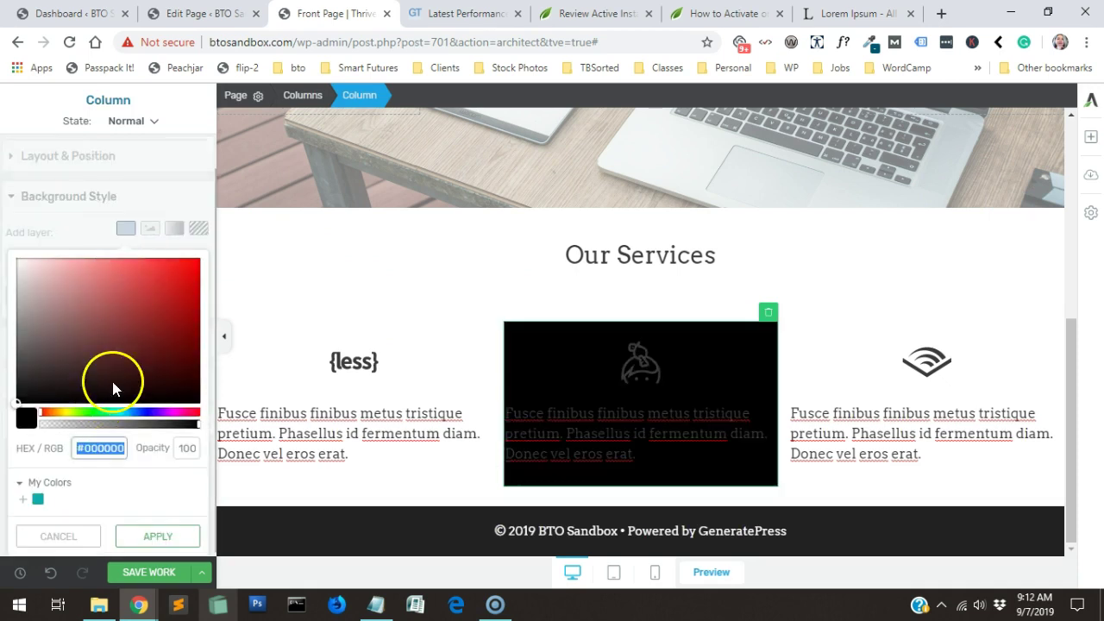
drag(141, 407, 178, 422)
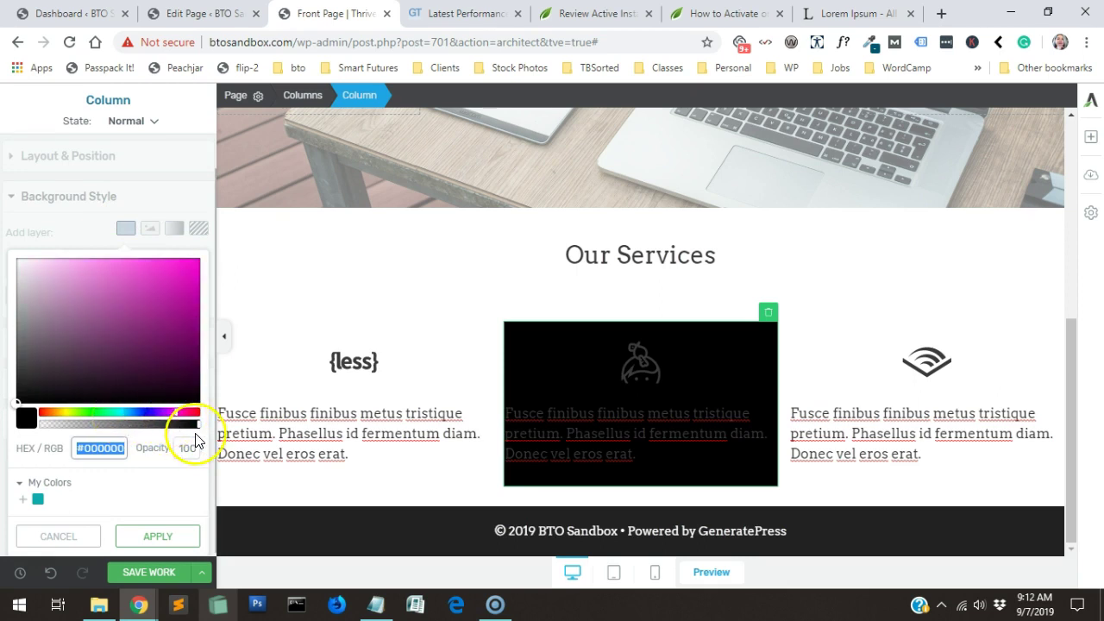
mouse_move(197, 426)
mouse_down()
mouse_move(117, 424)
mouse_move(217, 431)
mouse_up()
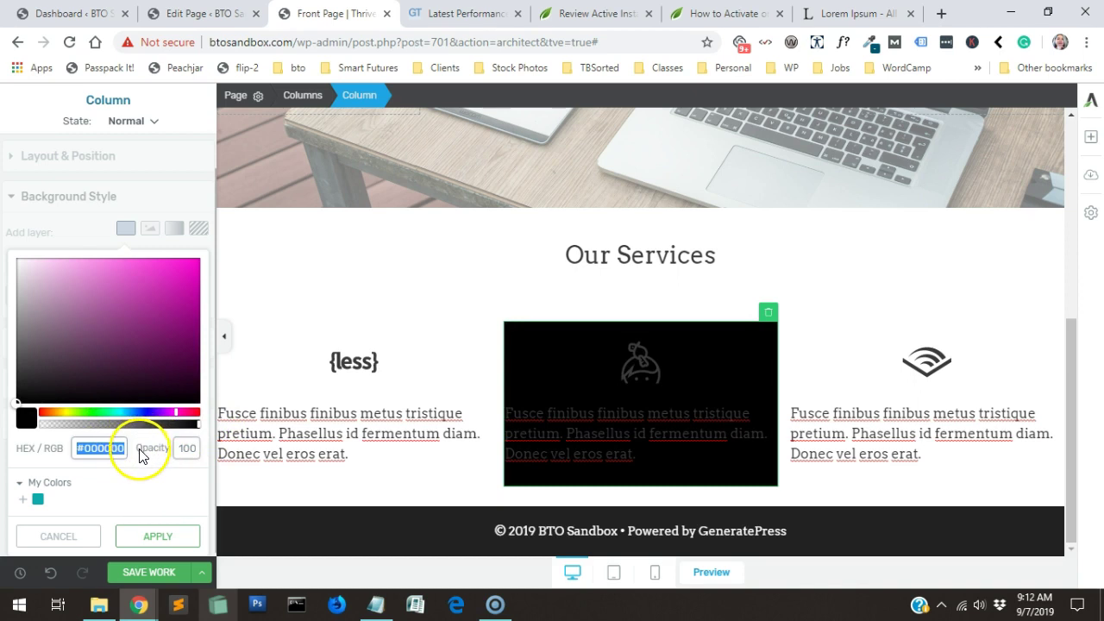
mouse_move(146, 354)
mouse_down()
mouse_move(179, 290)
mouse_move(137, 272)
mouse_up()
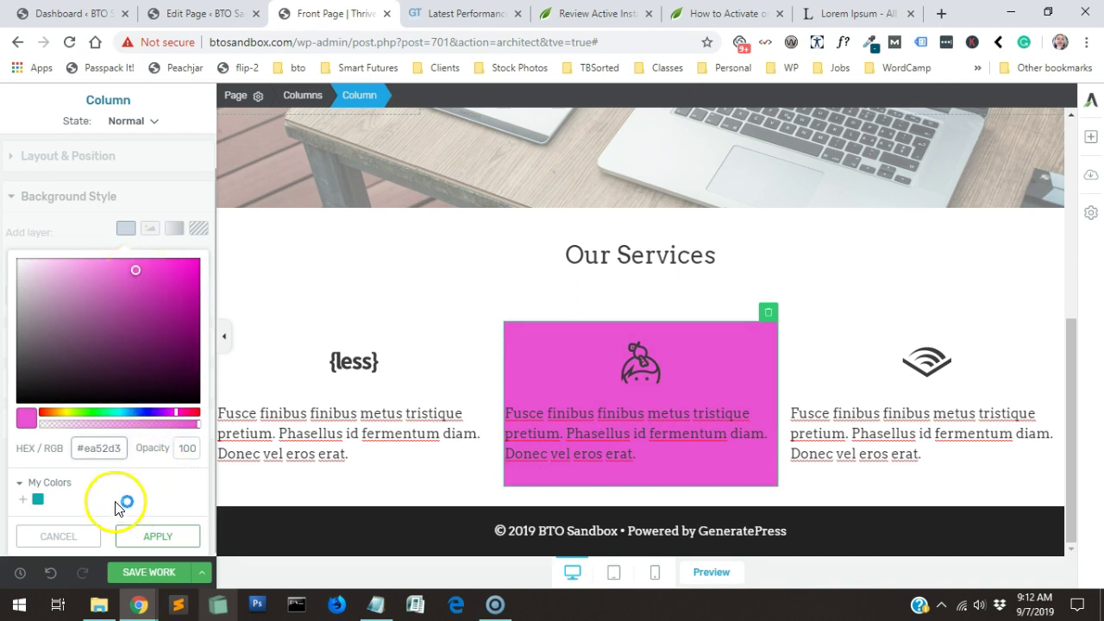
- Add the pink background colour to My Colors, then apply it and save the page
click(24, 500)
click(154, 511)
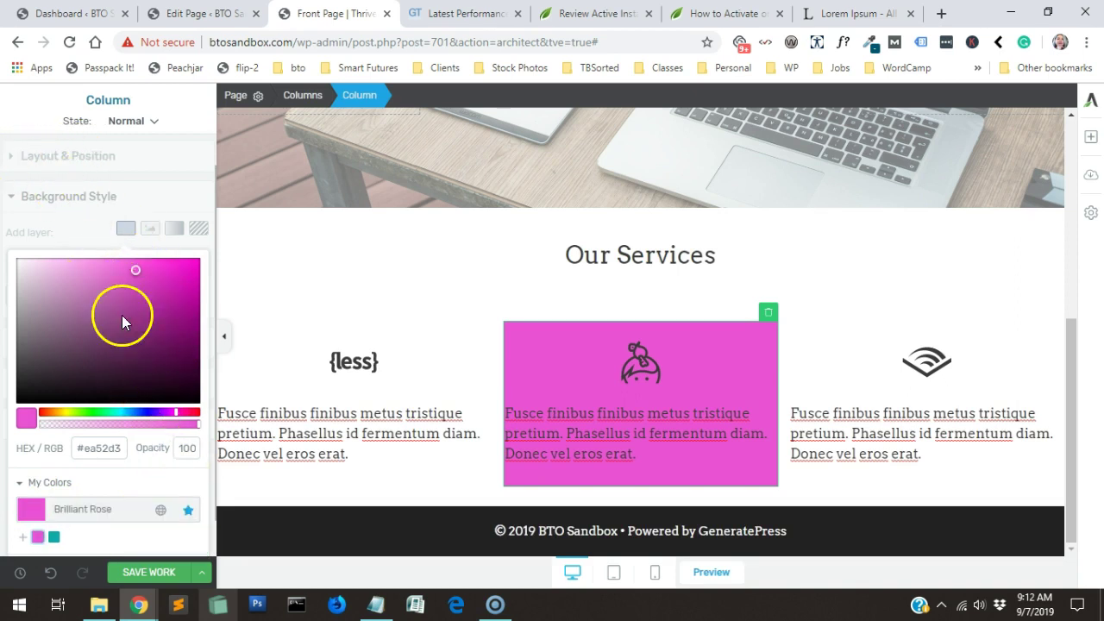
scroll(160, 517, down, 3)
click(158, 534)
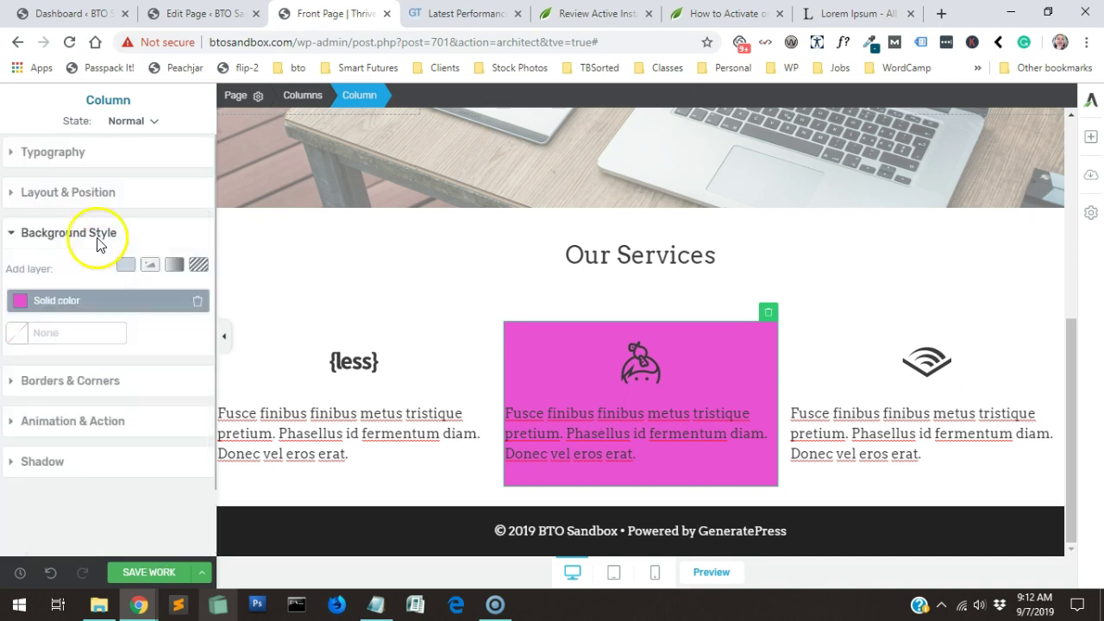
click(148, 572)
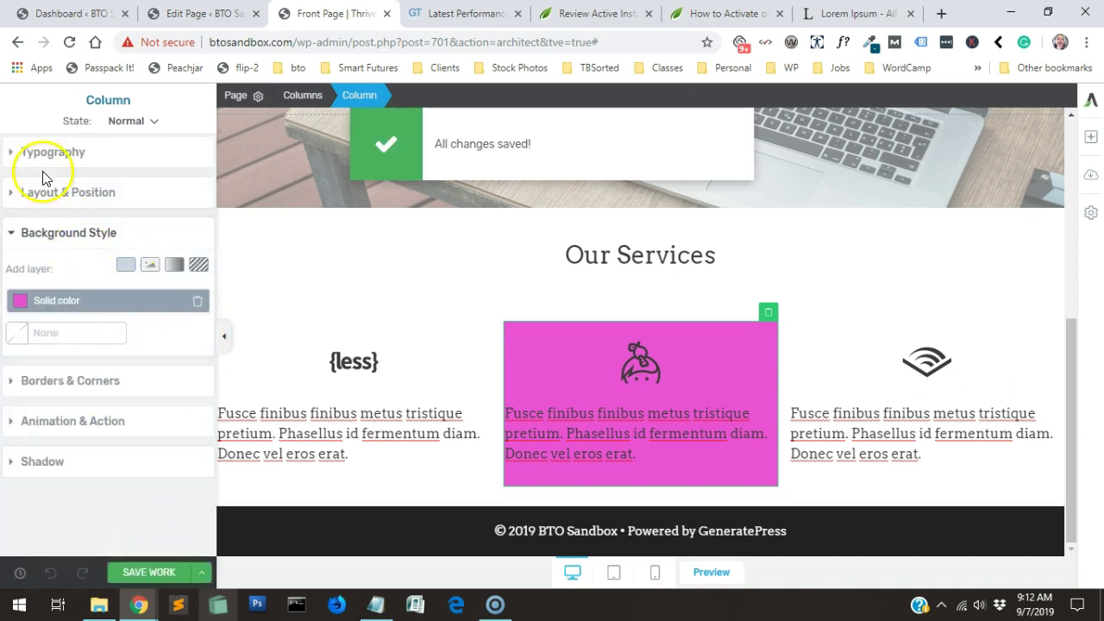
- Set the middle column's left and right padding to 20 px
click(78, 152)
click(93, 163)
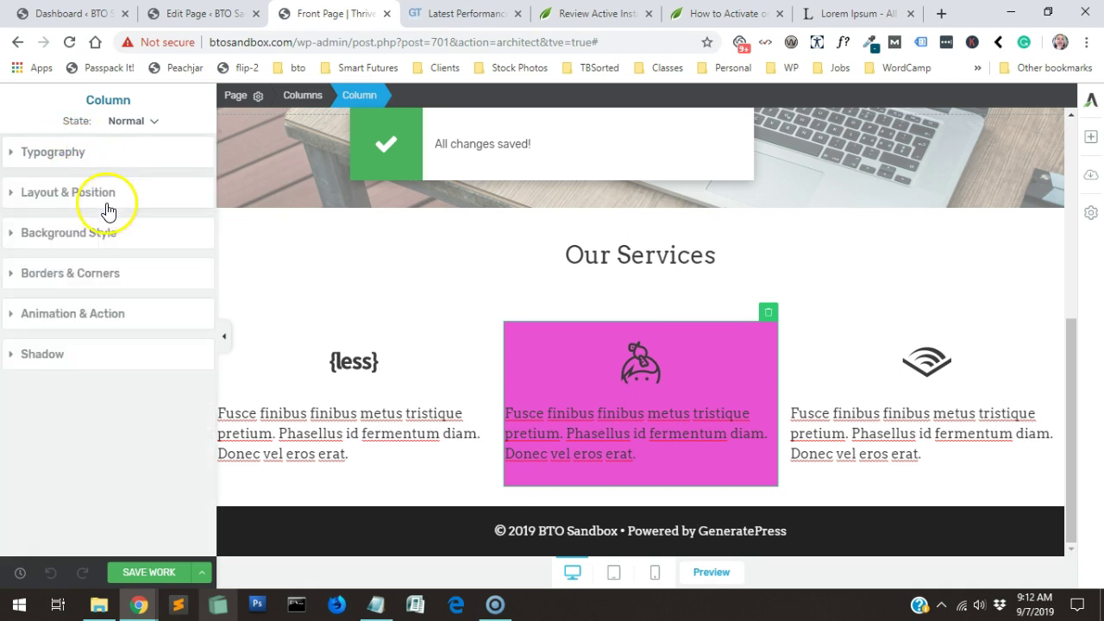
click(108, 206)
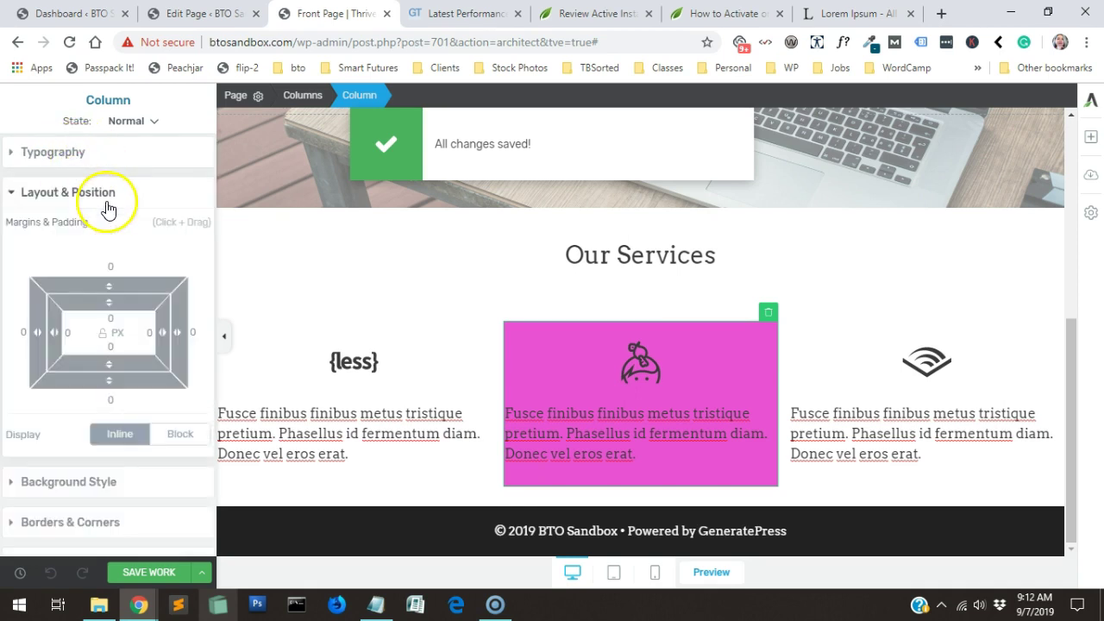
click(154, 331)
text(2)
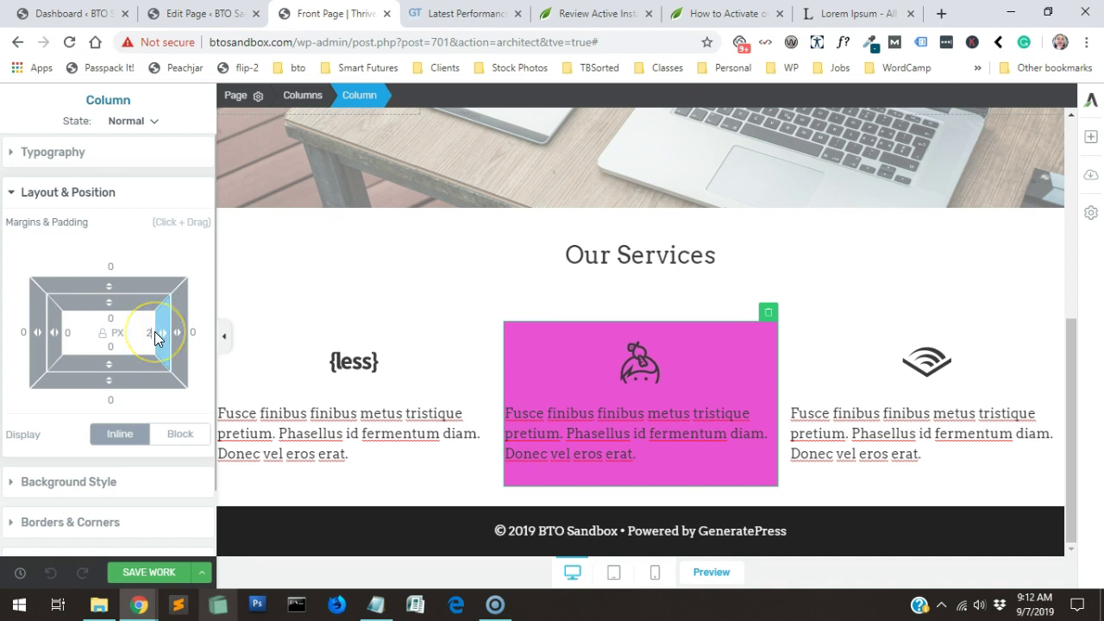
text(0)
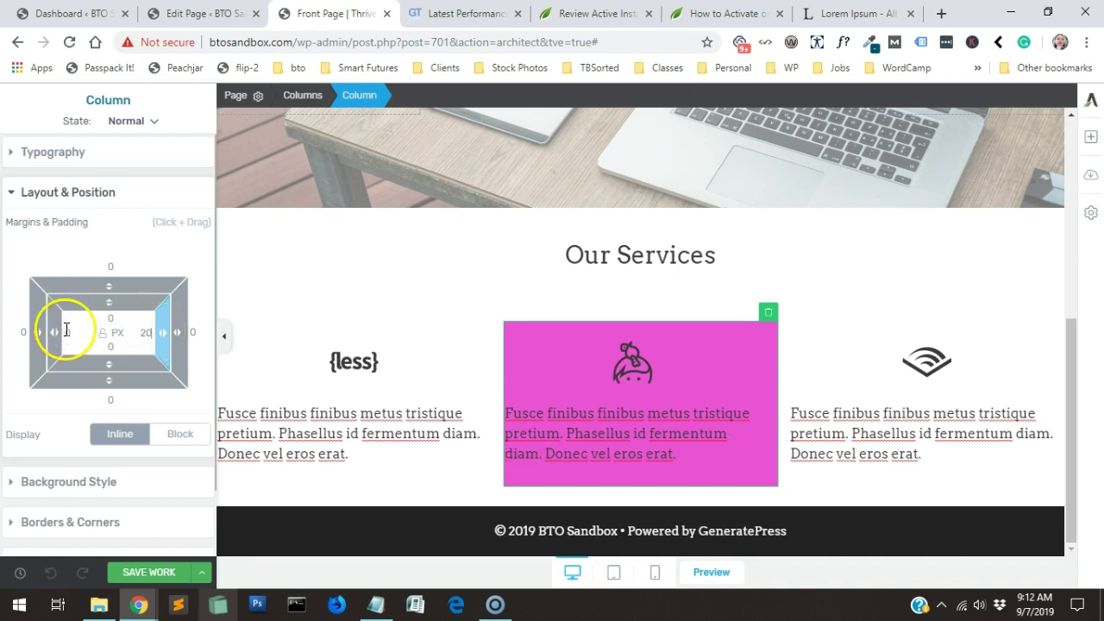
text(20)
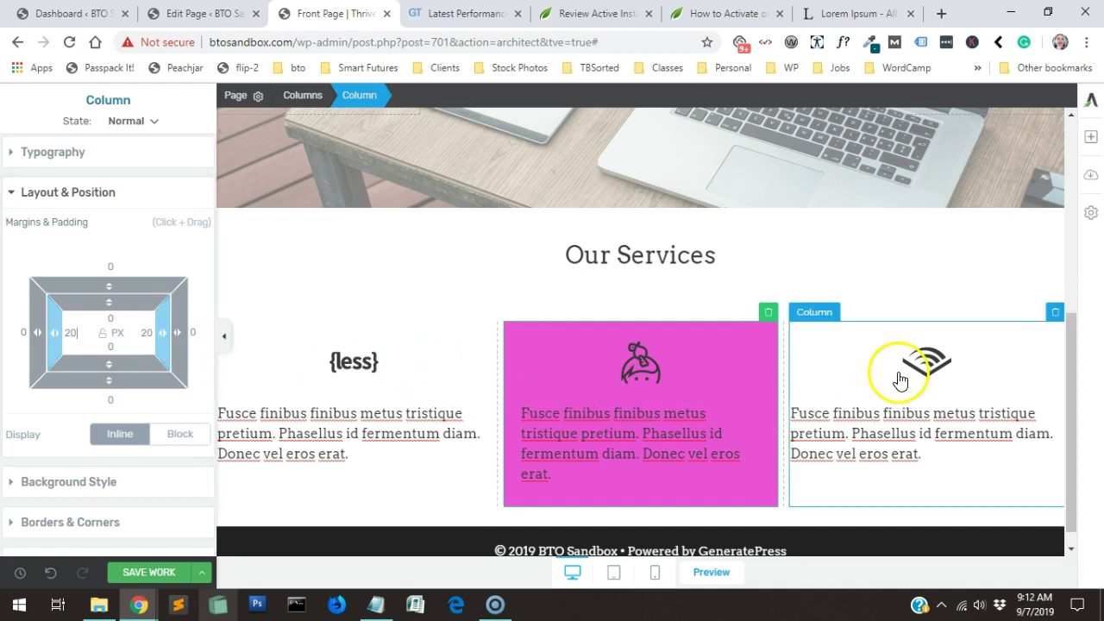
- Set the typography colour of the whole middle column to white, #ffffff
scroll(901, 375, down, 1)
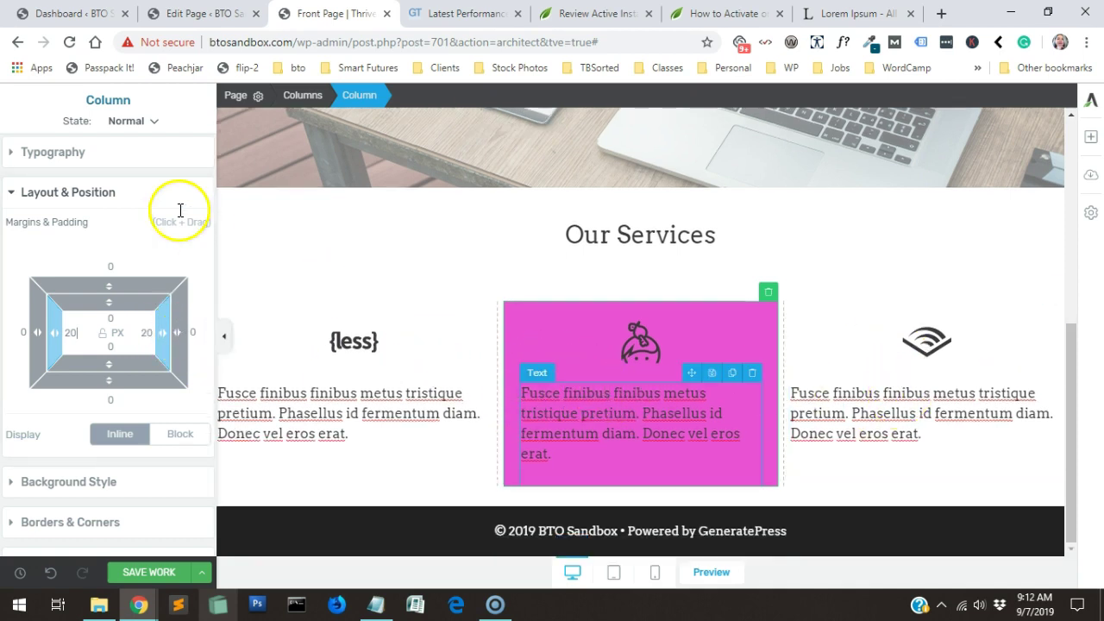
click(610, 393)
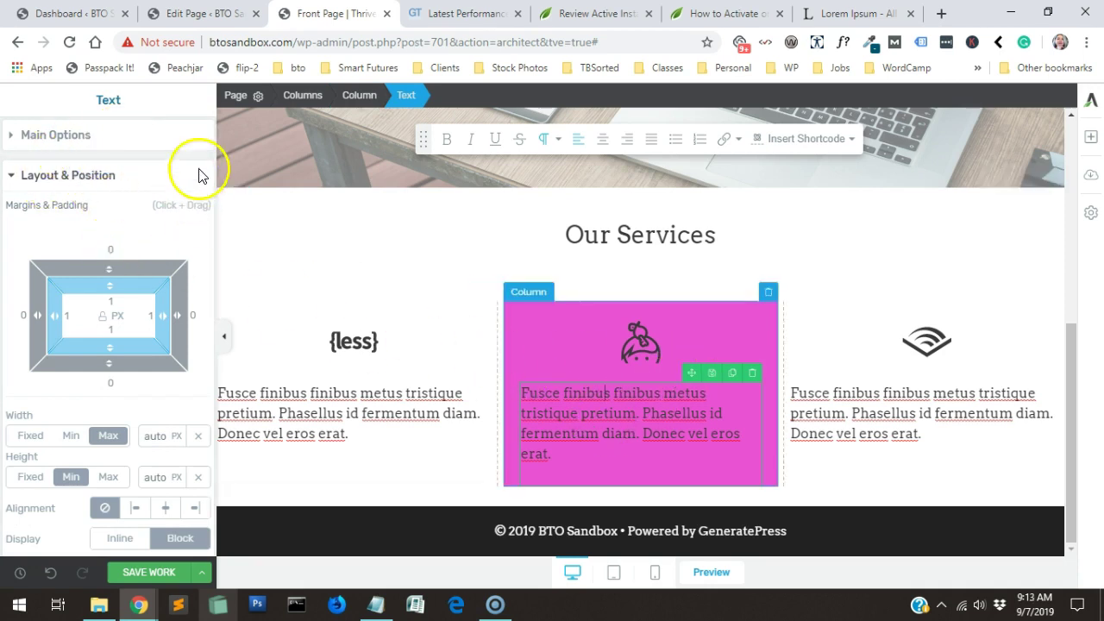
click(575, 320)
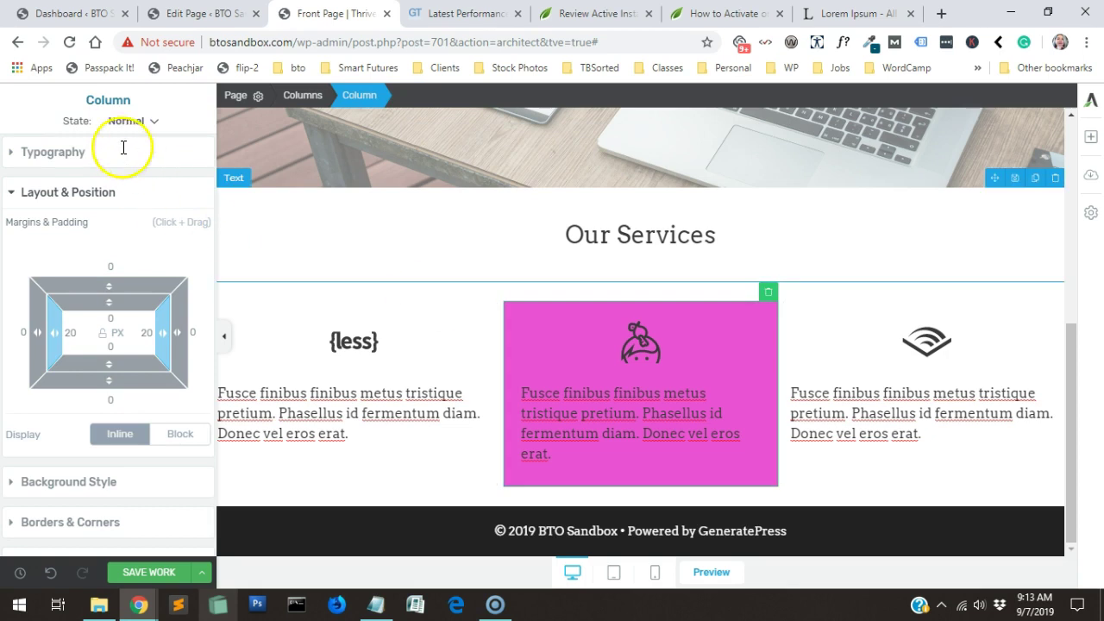
click(75, 153)
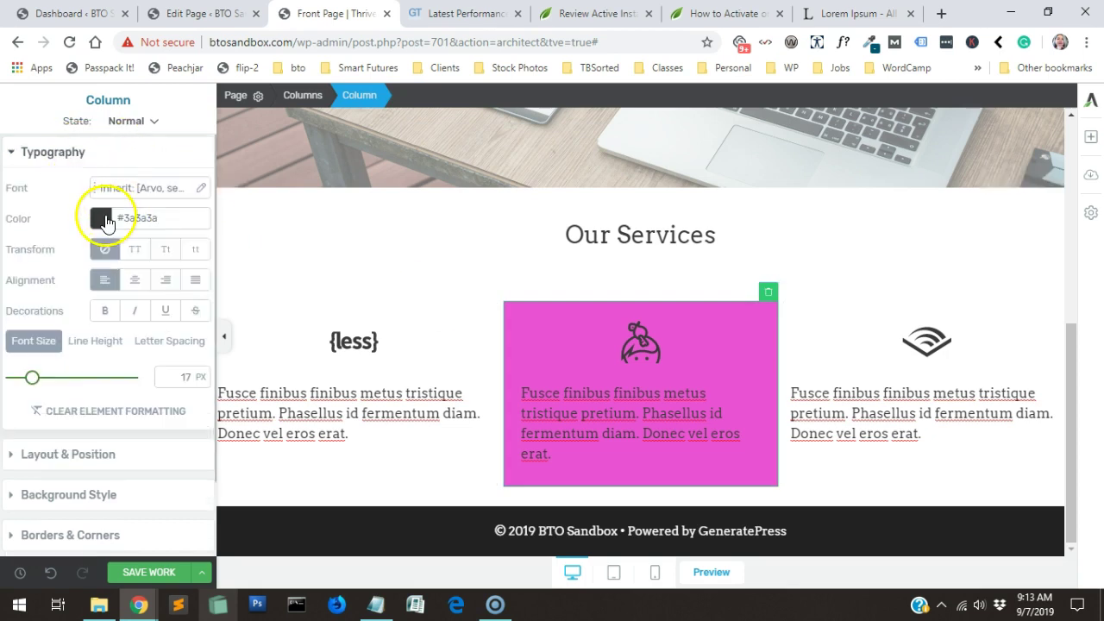
click(102, 219)
drag(20, 252, 6, 245)
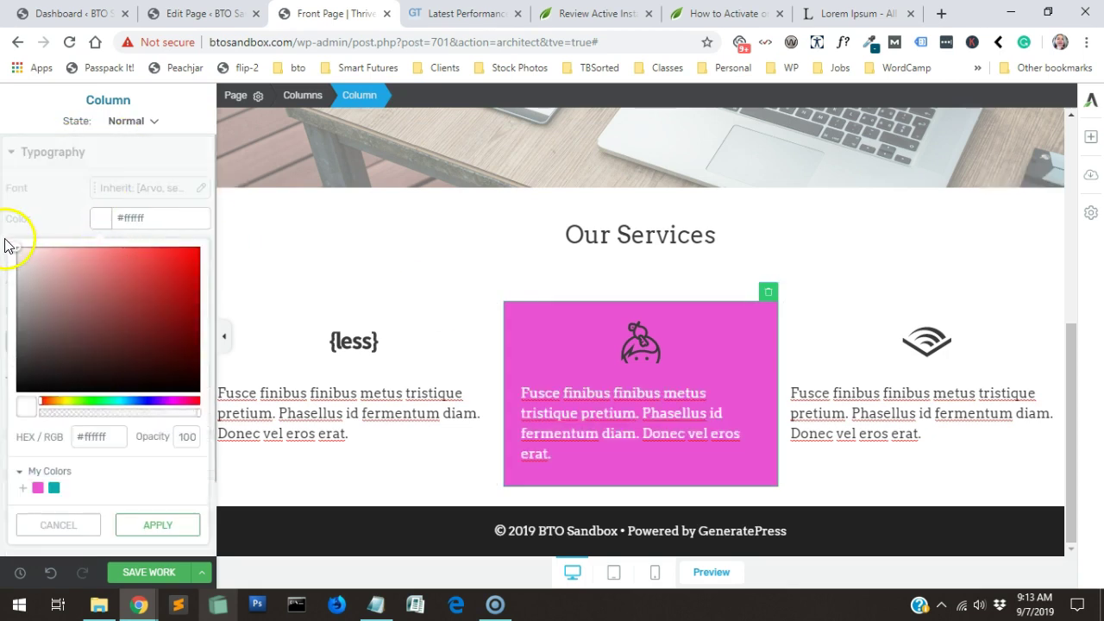
- Change the colour of the keybase-brands icon in the middle column to white, #ffffff
click(647, 359)
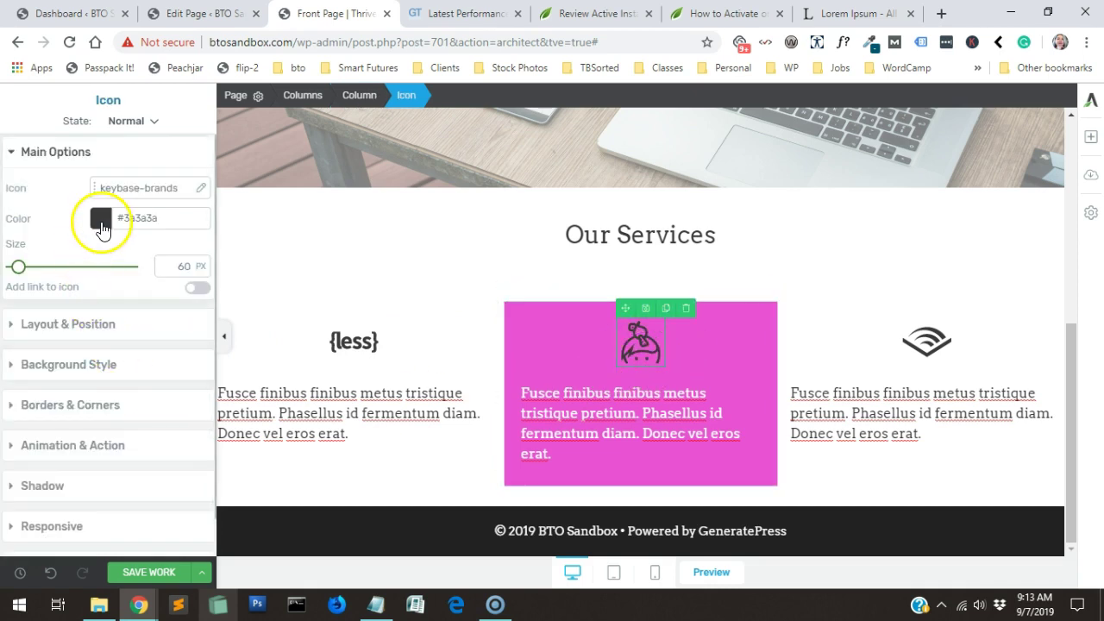
click(100, 218)
drag(41, 270, 10, 238)
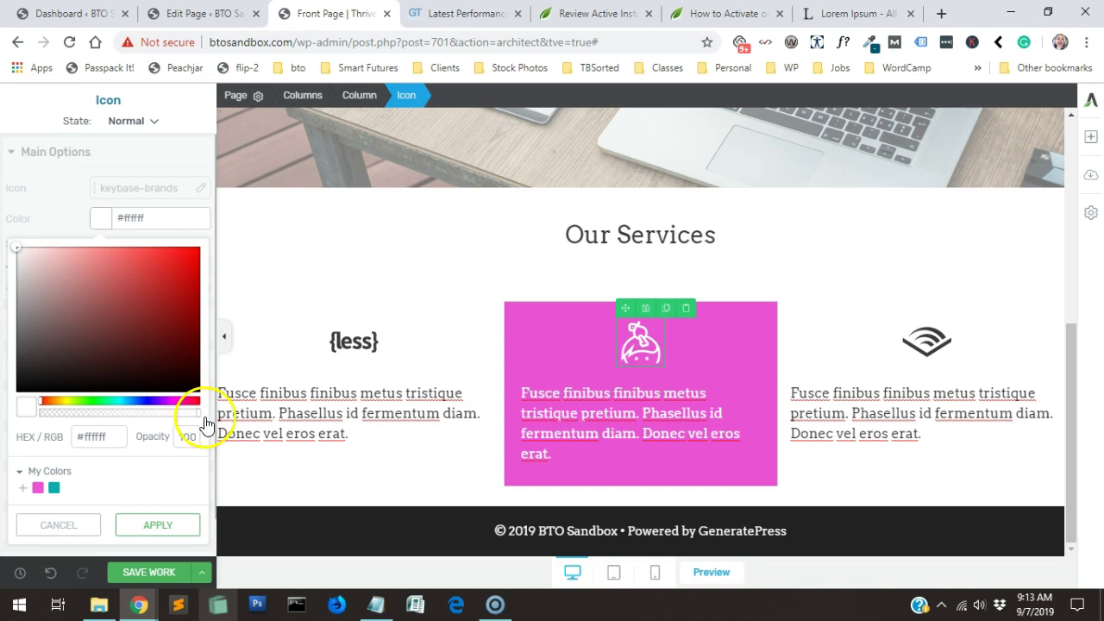
click(683, 421)
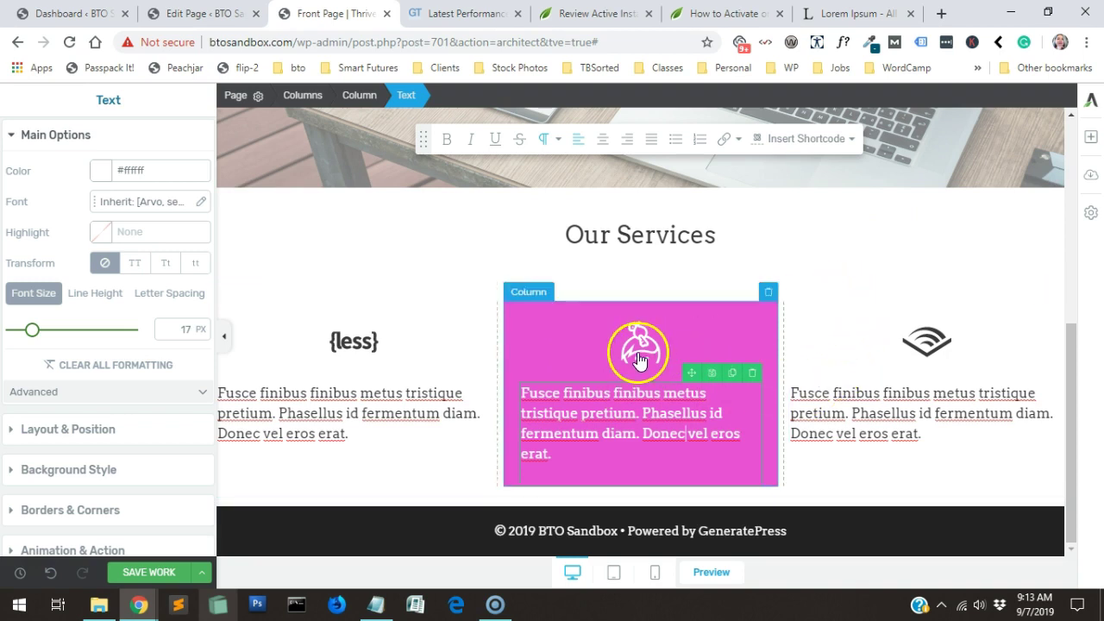
- Add a background section element directly below the three service columns and select it
click(1090, 138)
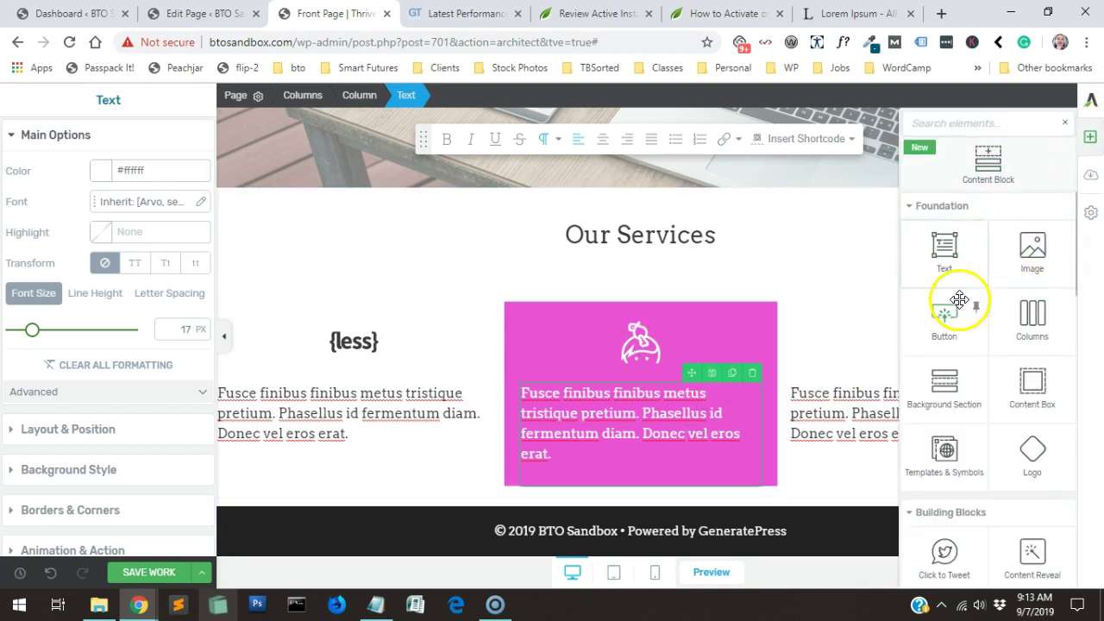
drag(966, 384, 709, 489)
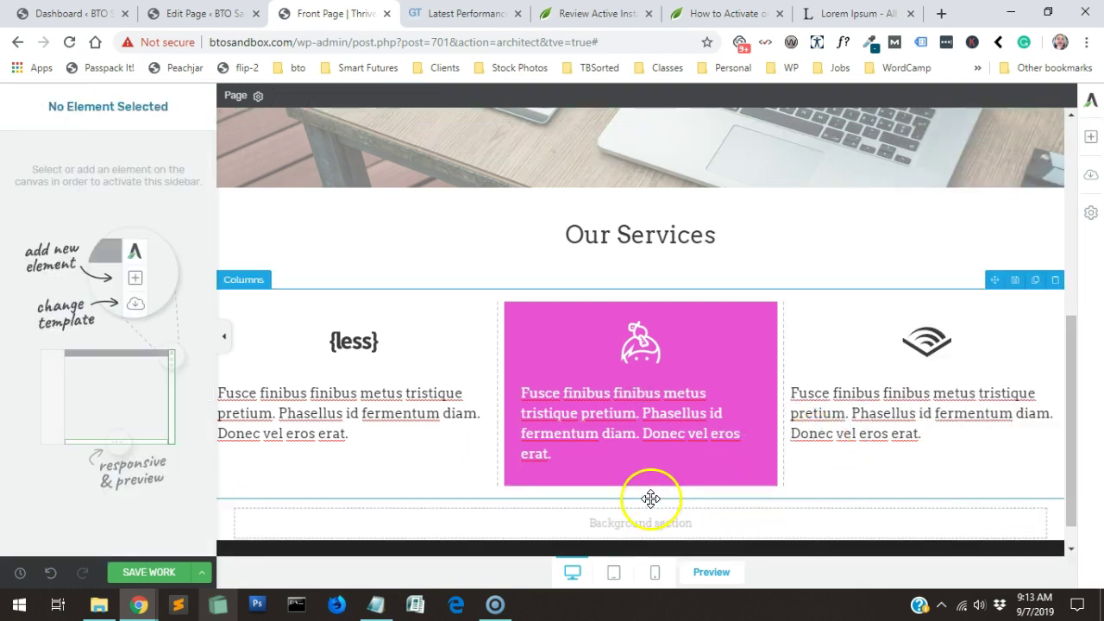
click(535, 513)
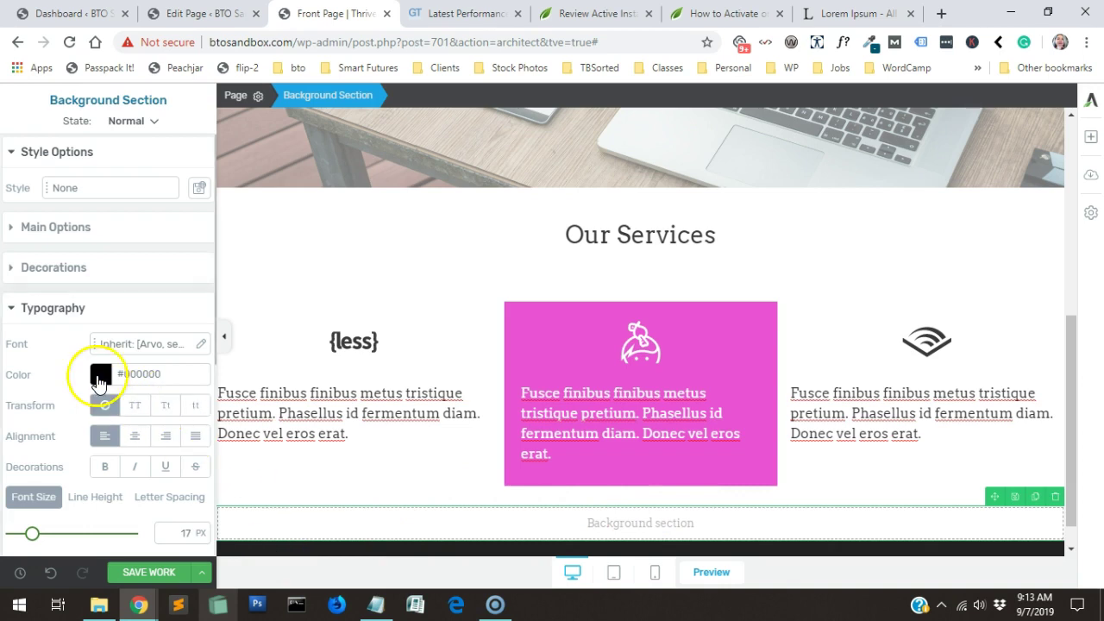
- Set the new background section's typography colour to the saved Niagara teal, #0daaaa
click(99, 374)
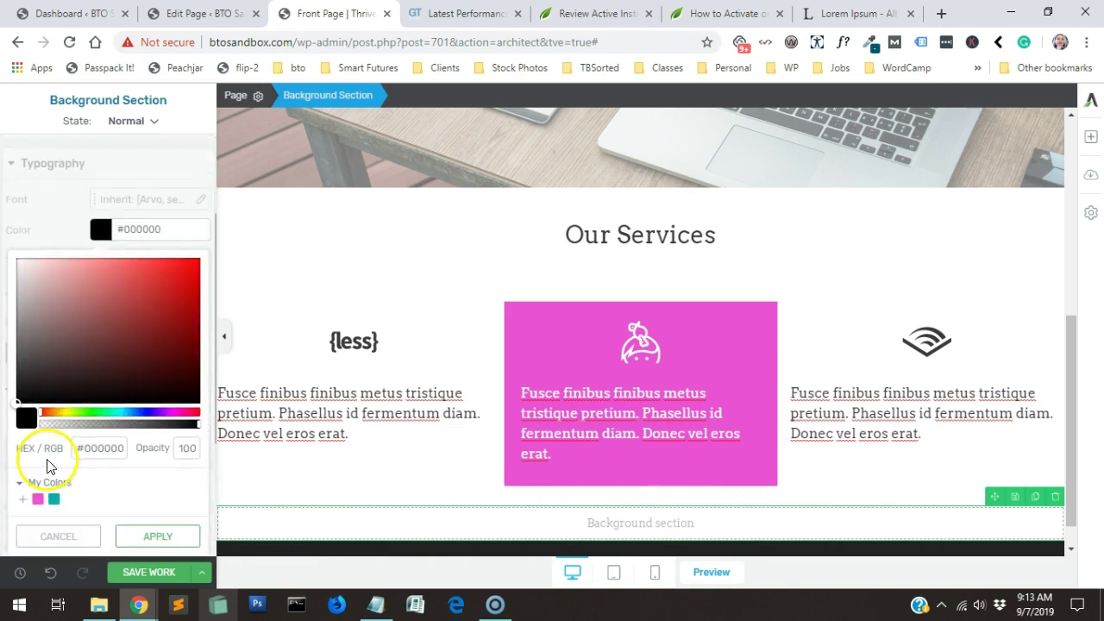
click(54, 501)
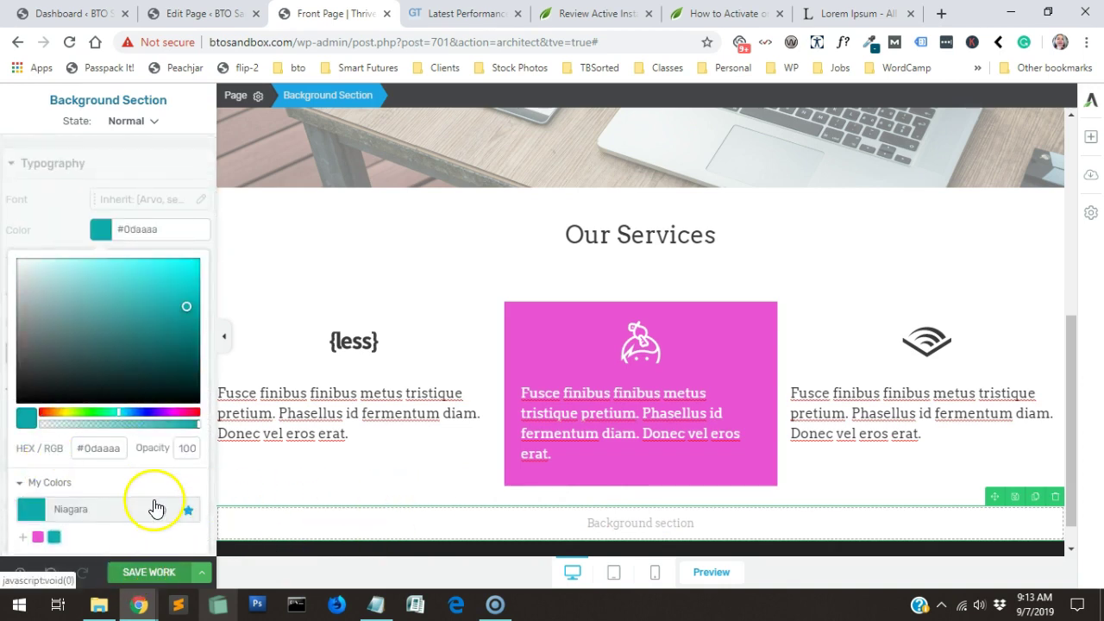
scroll(155, 504, down, 3)
click(145, 381)
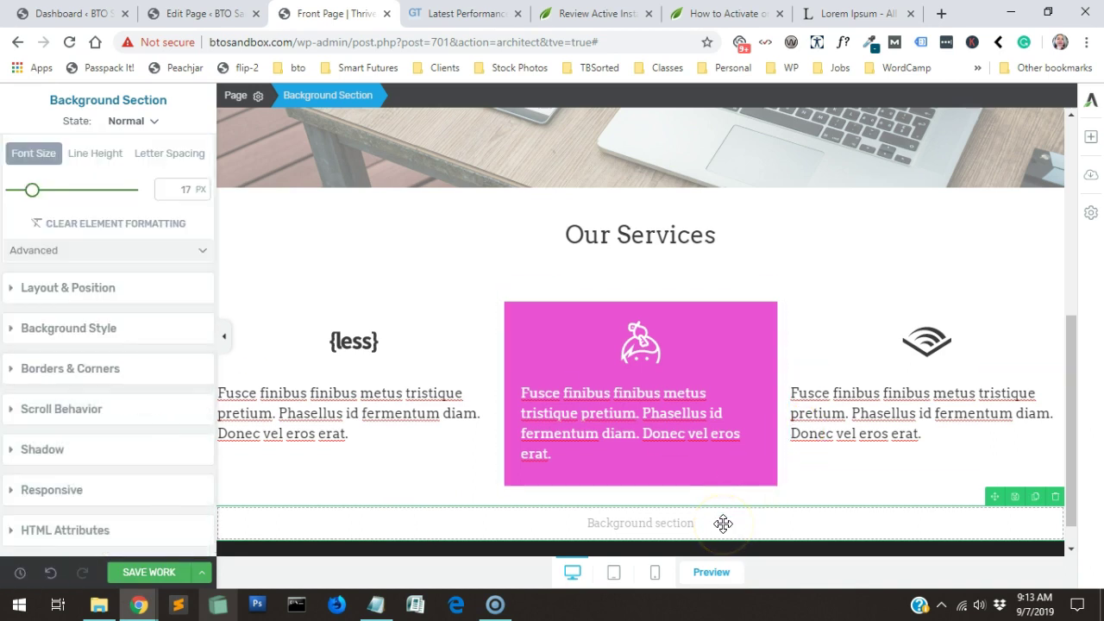
- Set the background section's typography colour back to black, #000000
scroll(177, 377, up, 5)
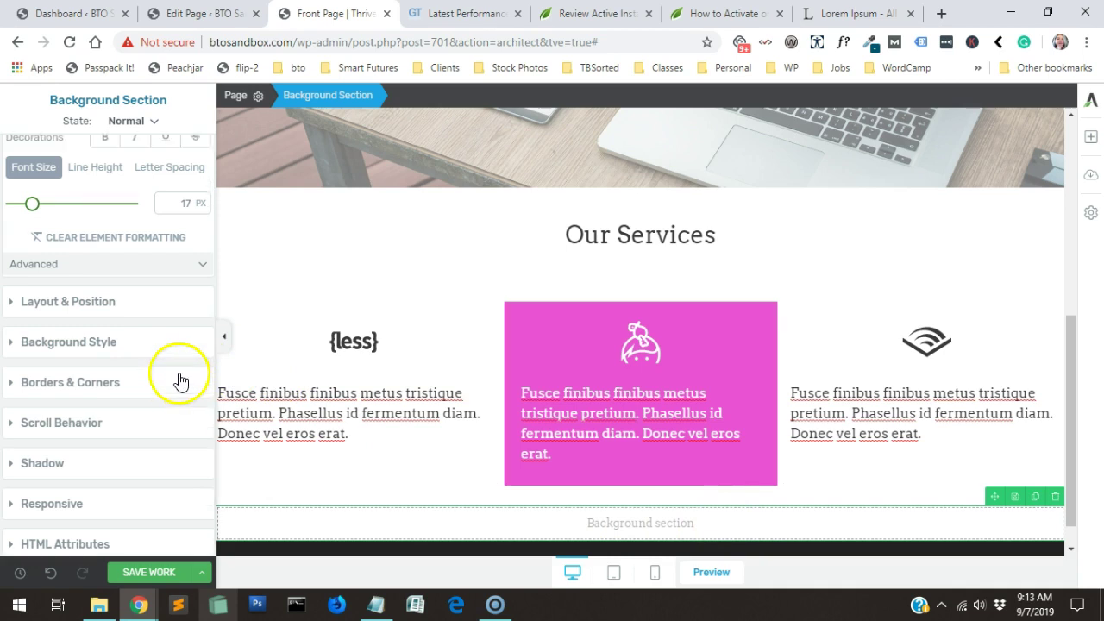
click(578, 523)
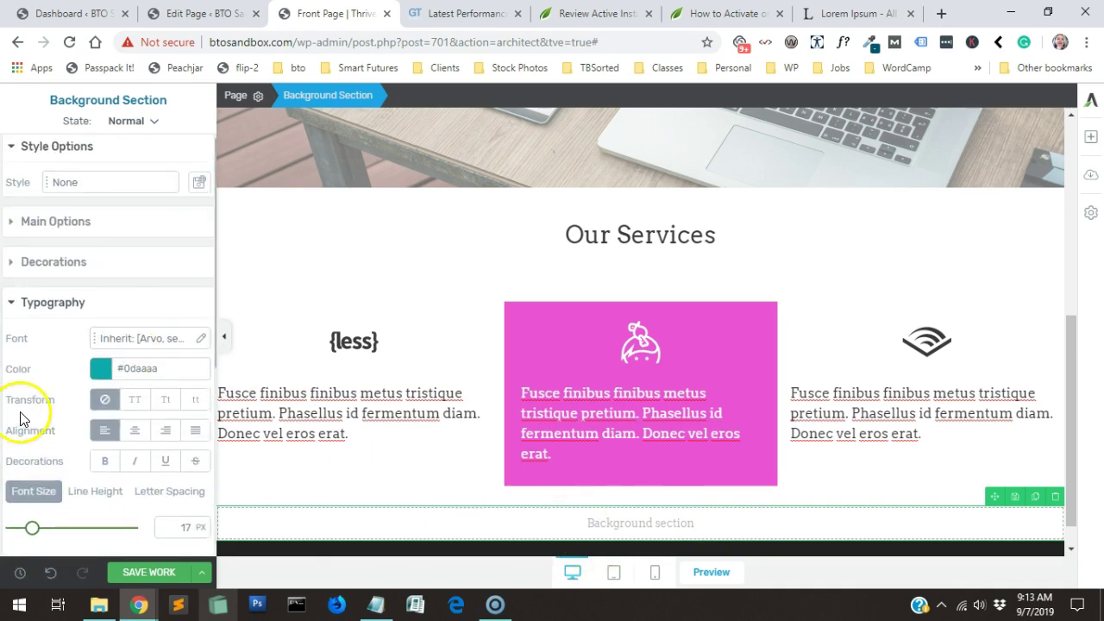
scroll(52, 380, down, 2)
click(99, 195)
drag(97, 244, 16, 365)
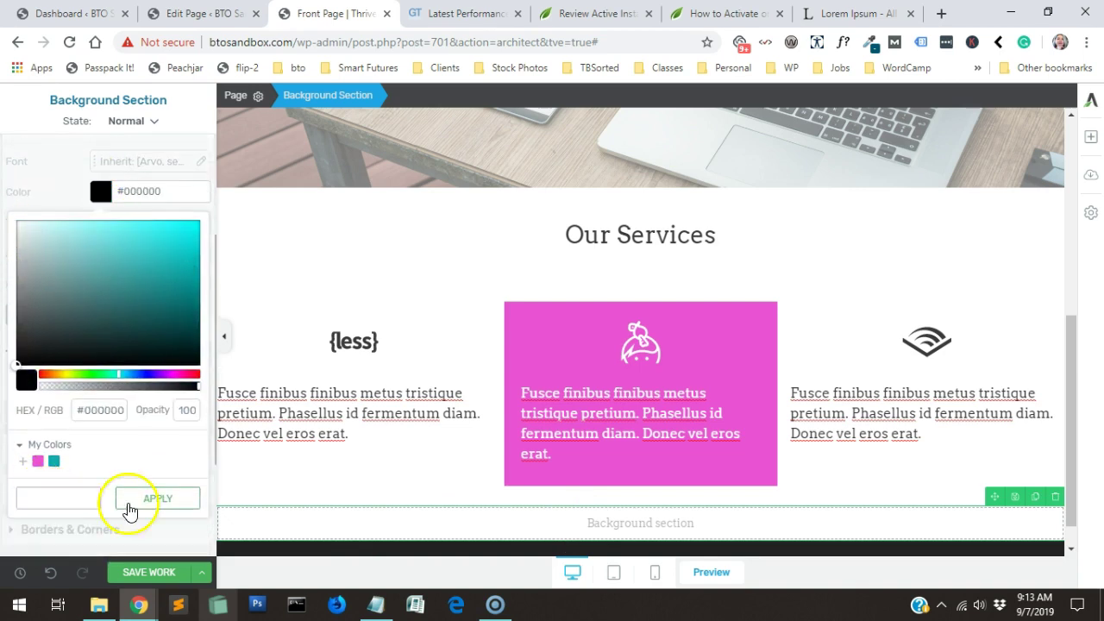
click(187, 504)
- Give the background section a solid colour background layer in the saved Niagara teal, #0daaaa
scroll(131, 457, down, 1)
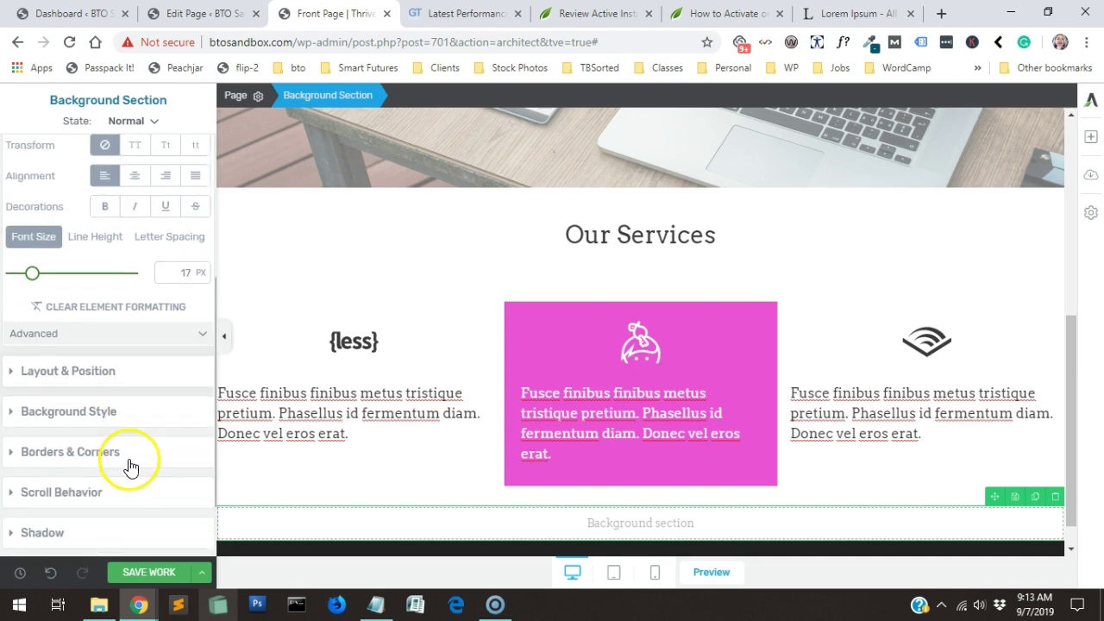
click(138, 412)
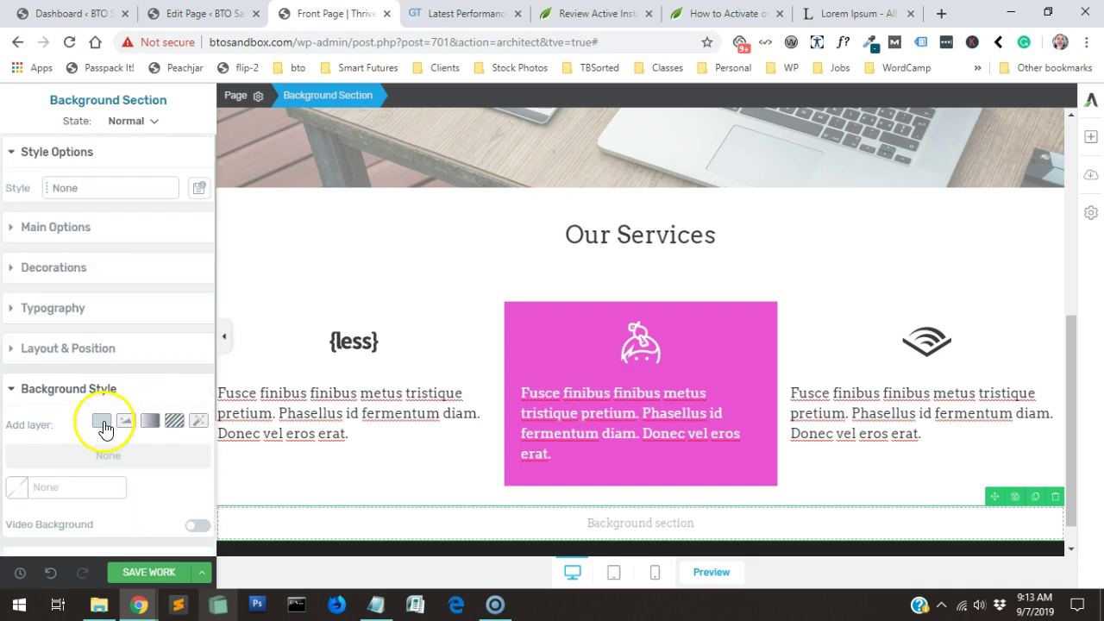
click(101, 421)
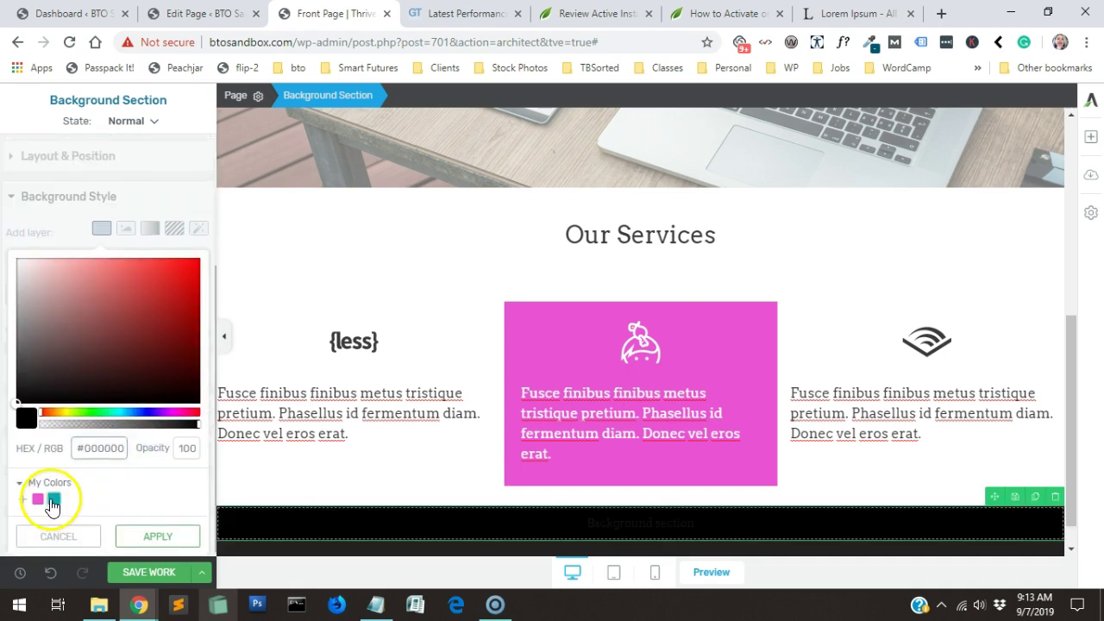
click(54, 499)
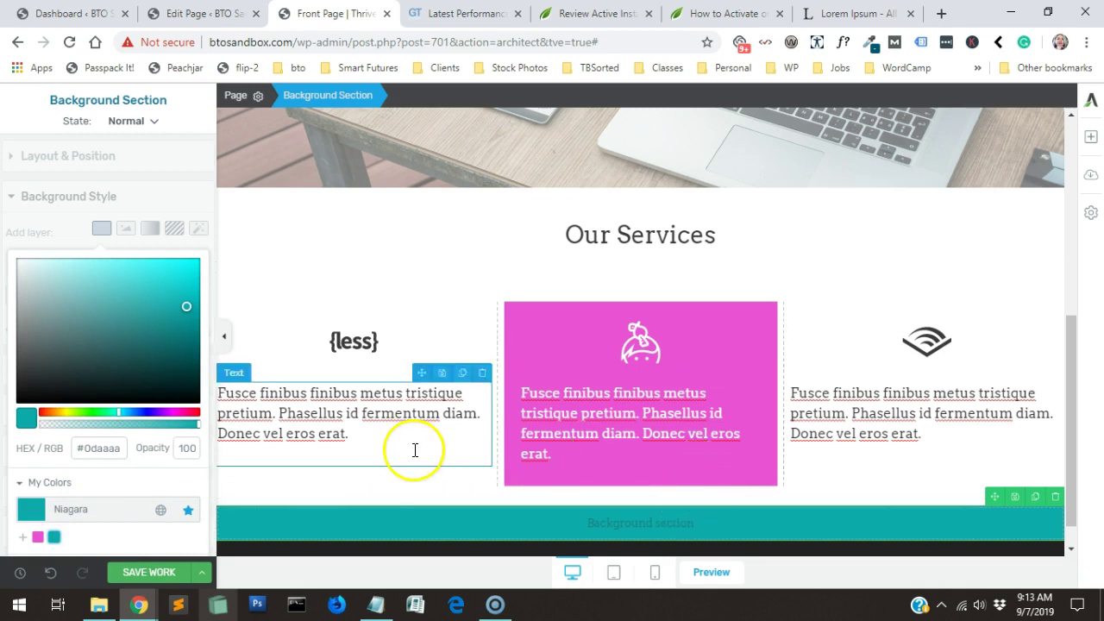
scroll(414, 451, down, 1)
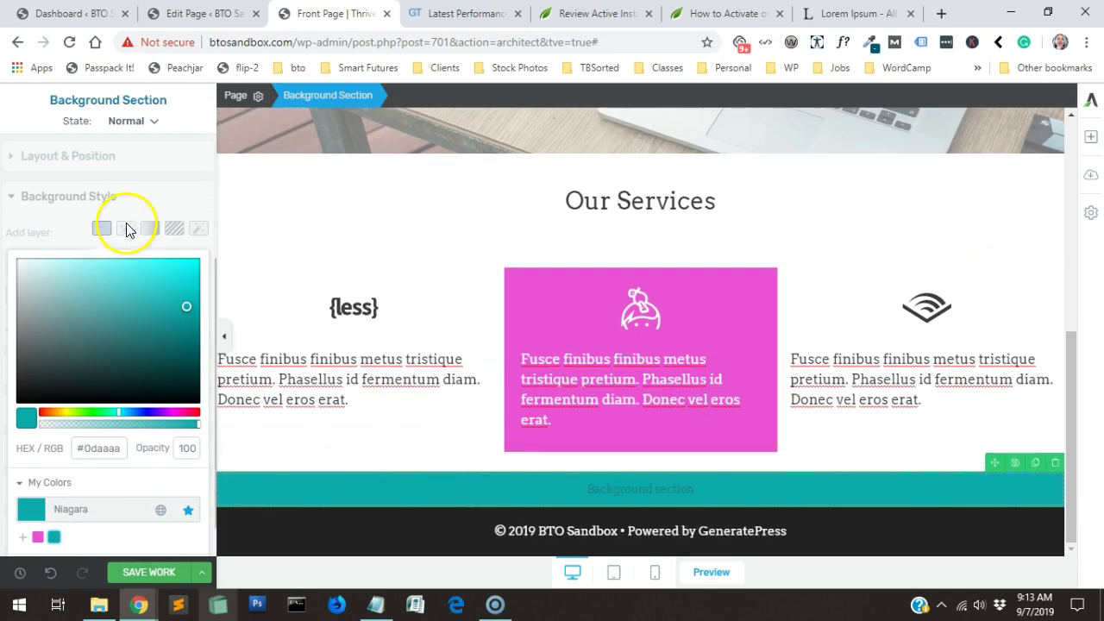
scroll(126, 228, up, 1)
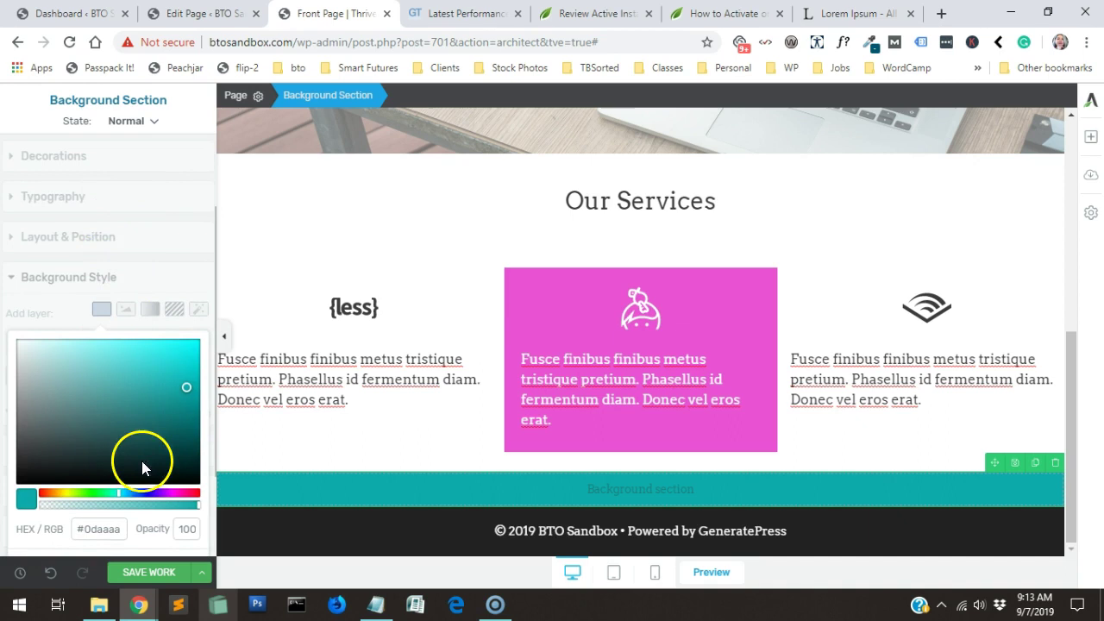
scroll(143, 470, down, 2)
click(153, 535)
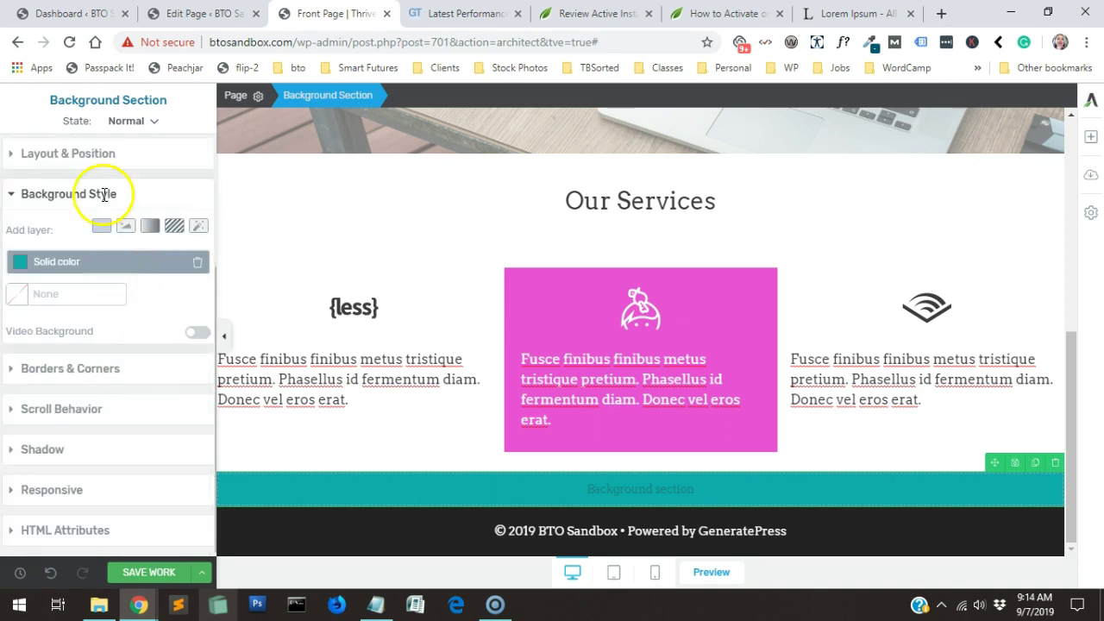
- Set the teal background section's top and bottom padding to 40 px
click(105, 194)
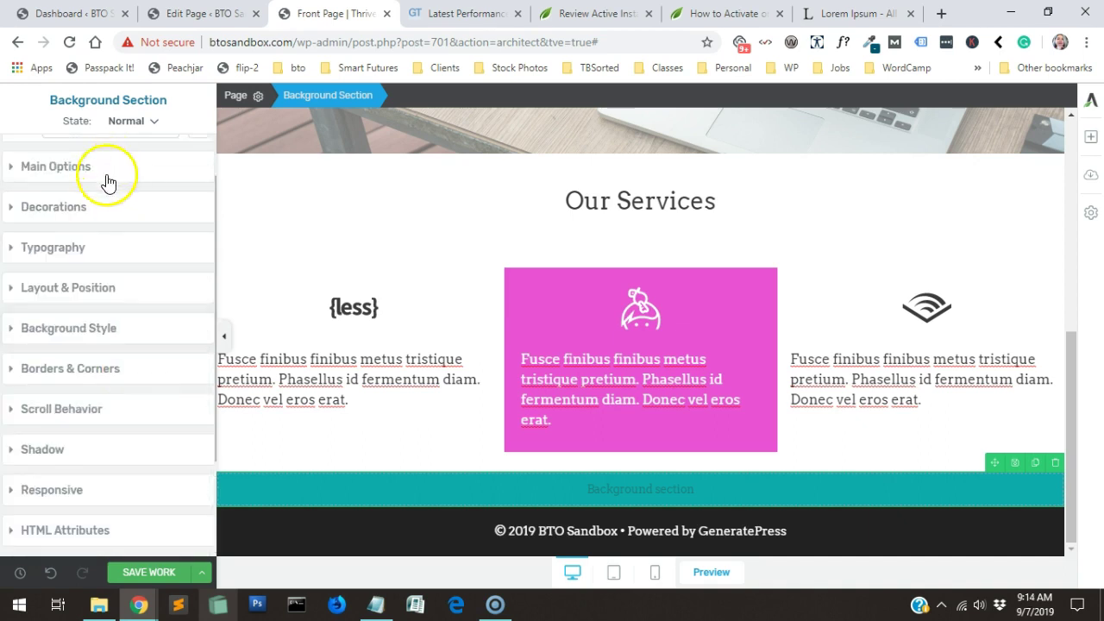
click(111, 290)
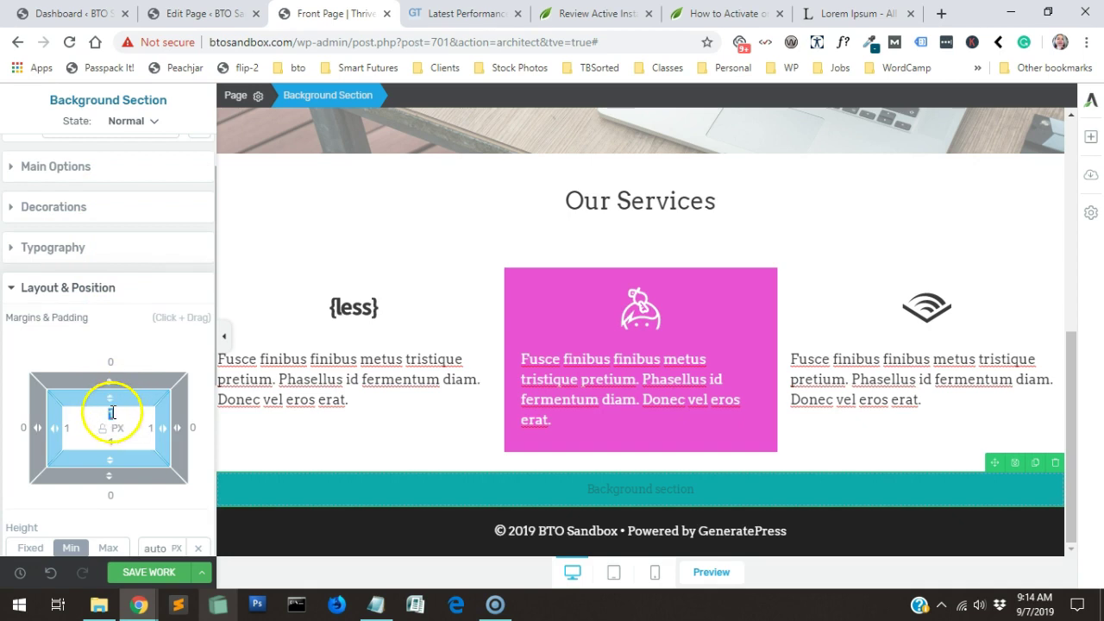
text(40)
key(Tab)
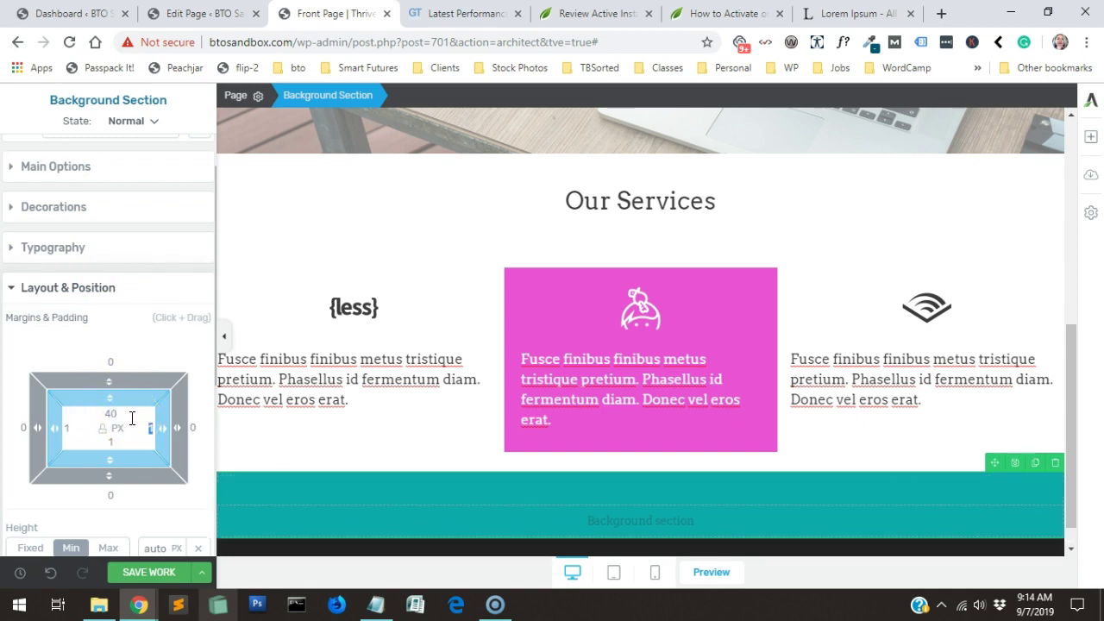
key(Tab)
text(40)
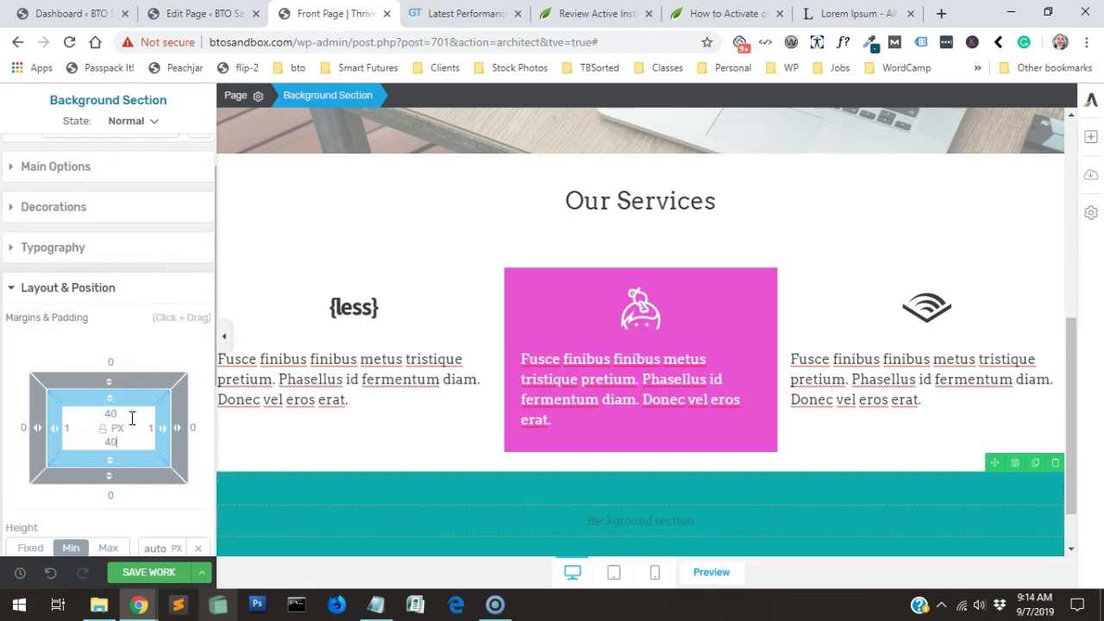
scroll(689, 345, down, 1)
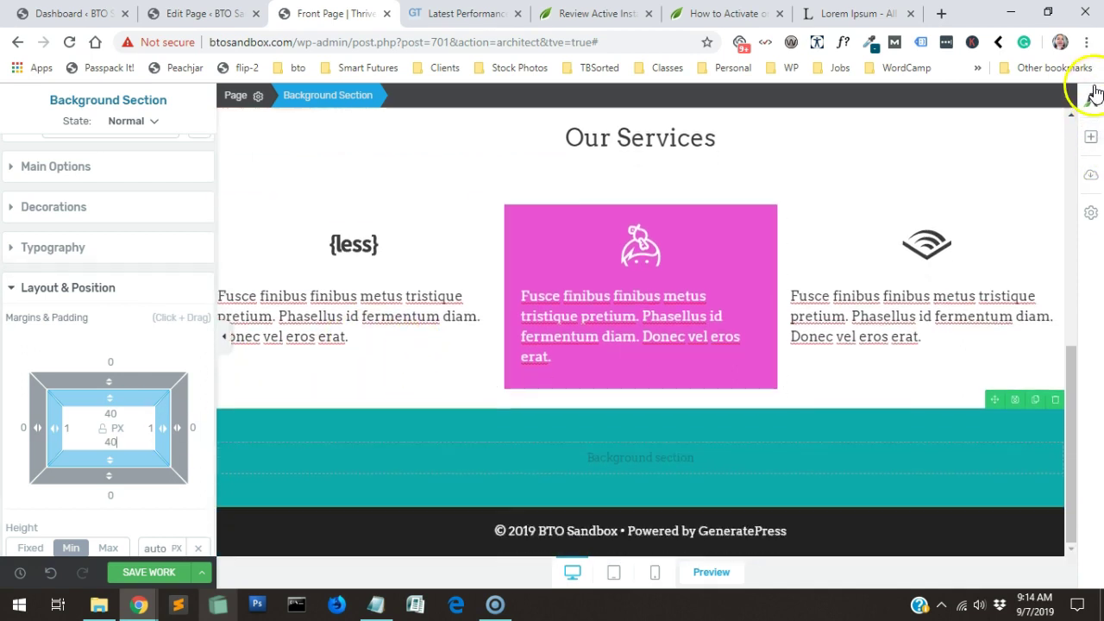
- Insert a Lead Generation form element below the teal background section
click(1092, 136)
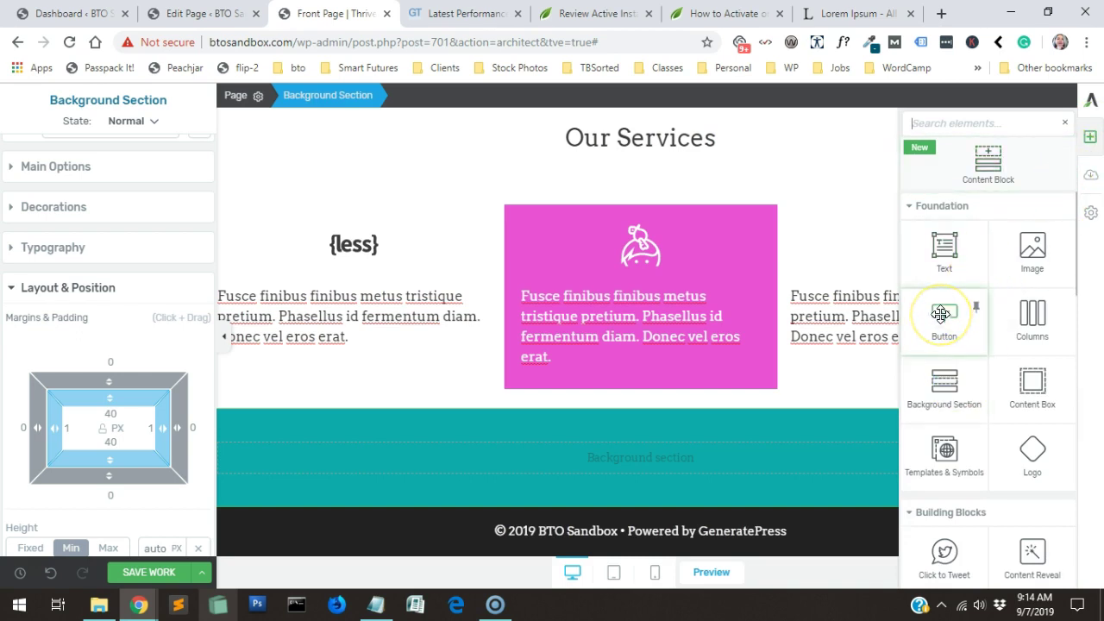
scroll(940, 313, down, 3)
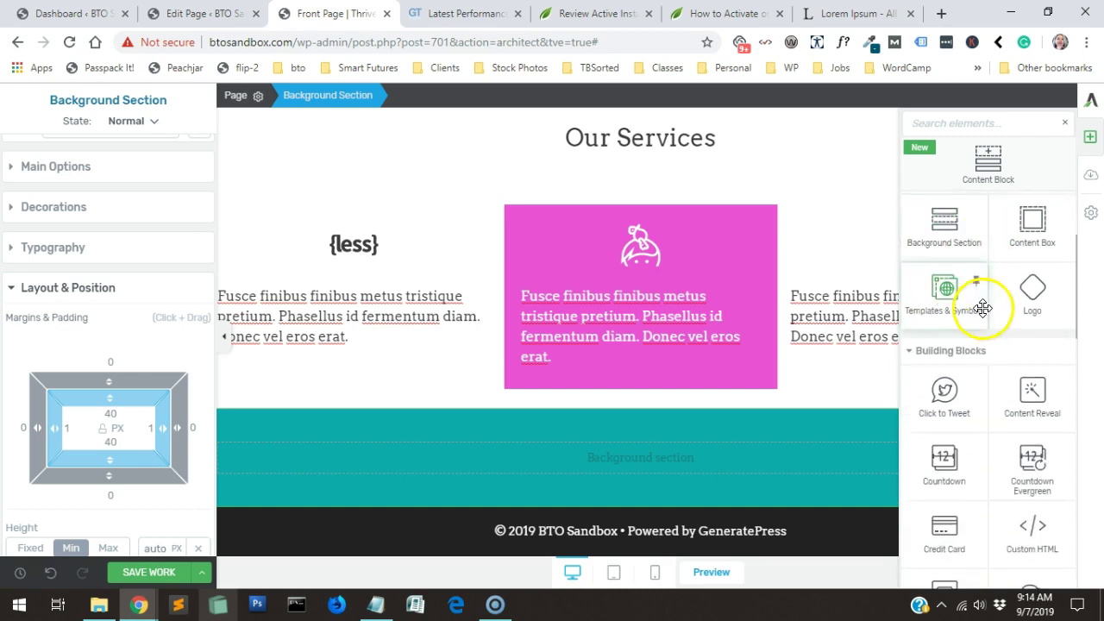
scroll(957, 380, down, 2)
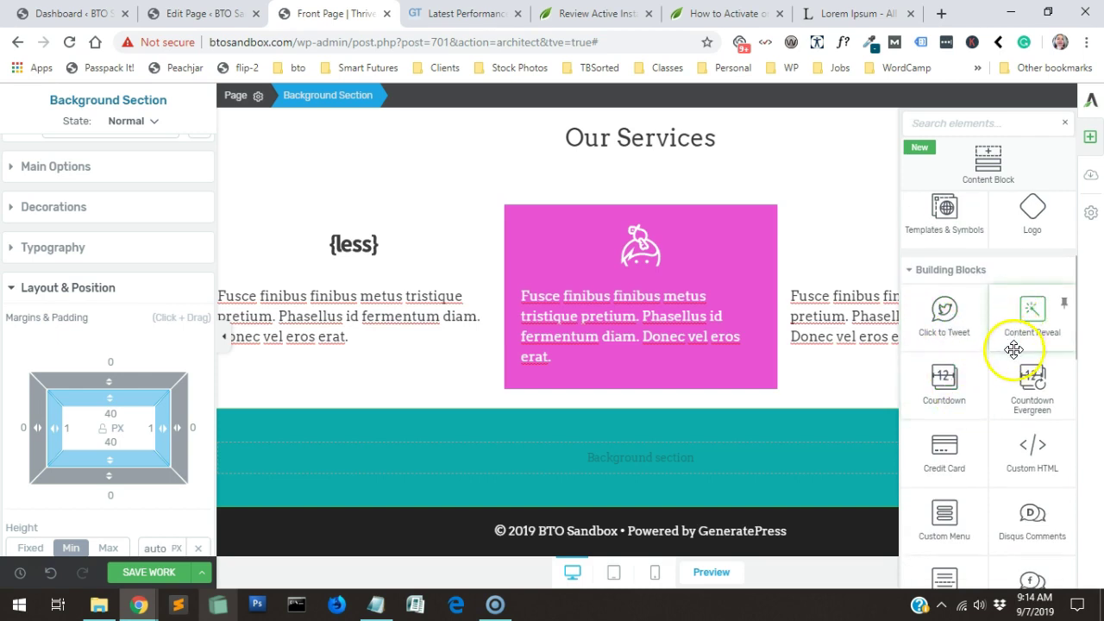
scroll(1022, 353, down, 3)
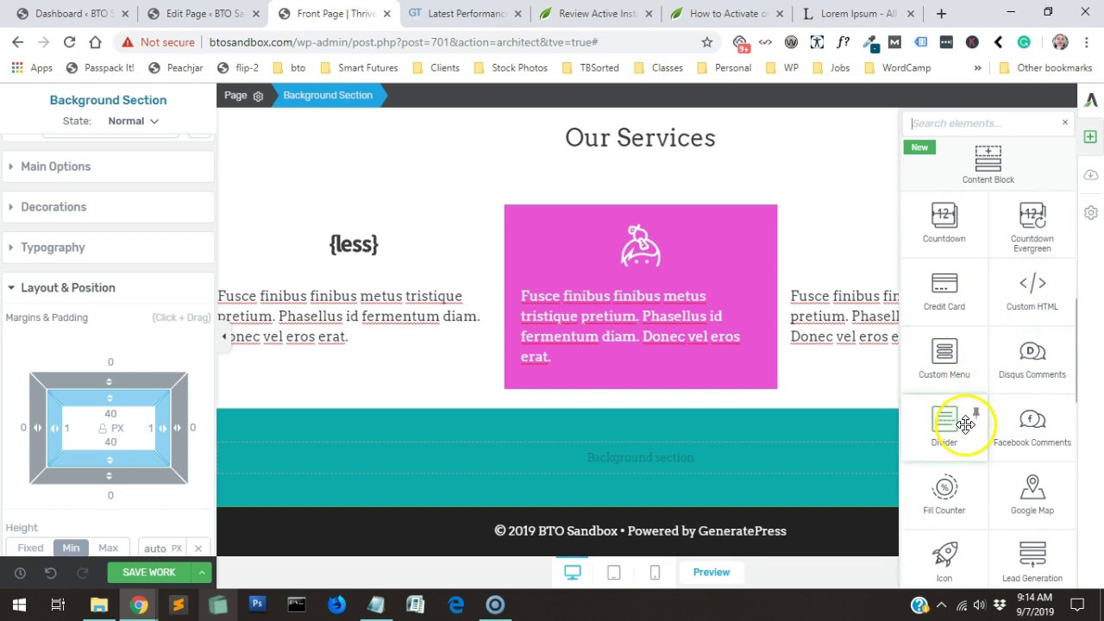
scroll(971, 427, down, 1)
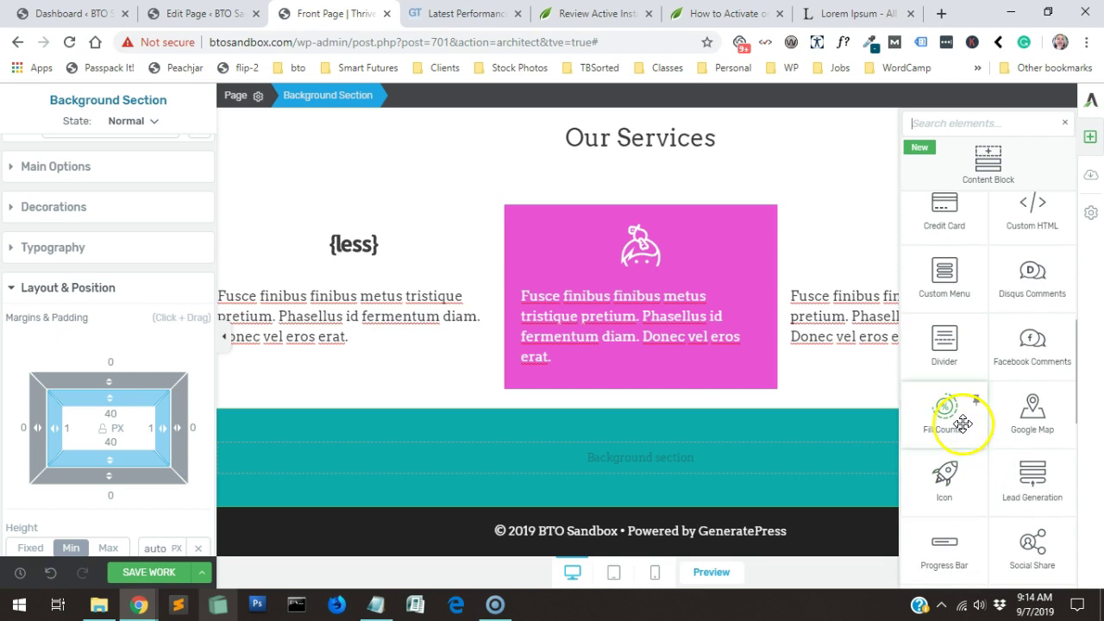
scroll(957, 417, down, 1)
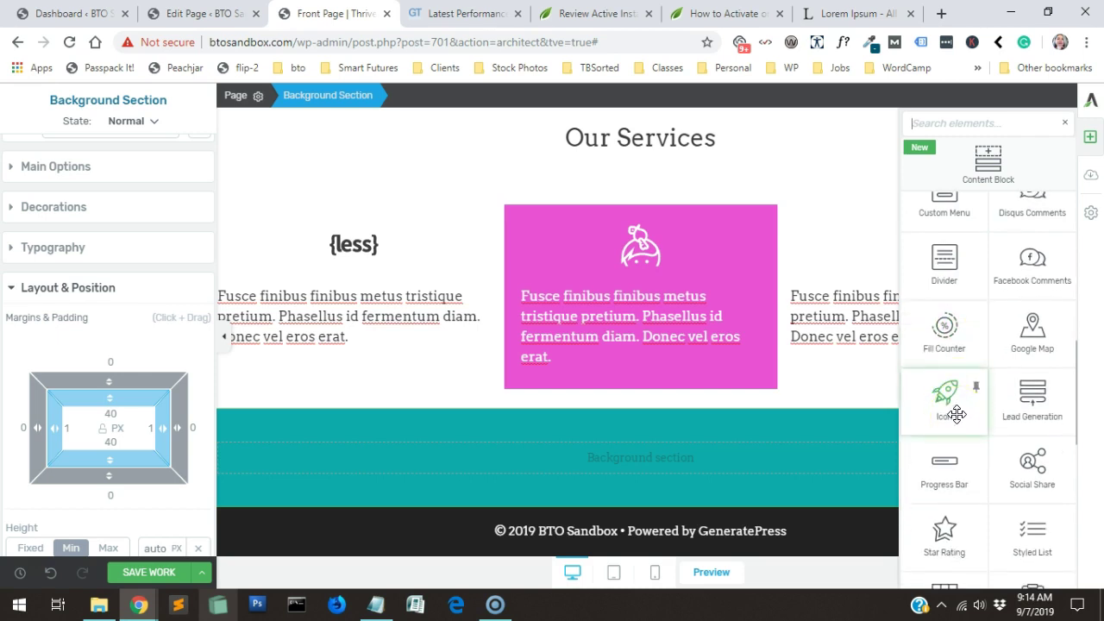
scroll(956, 415, down, 1)
click(1034, 330)
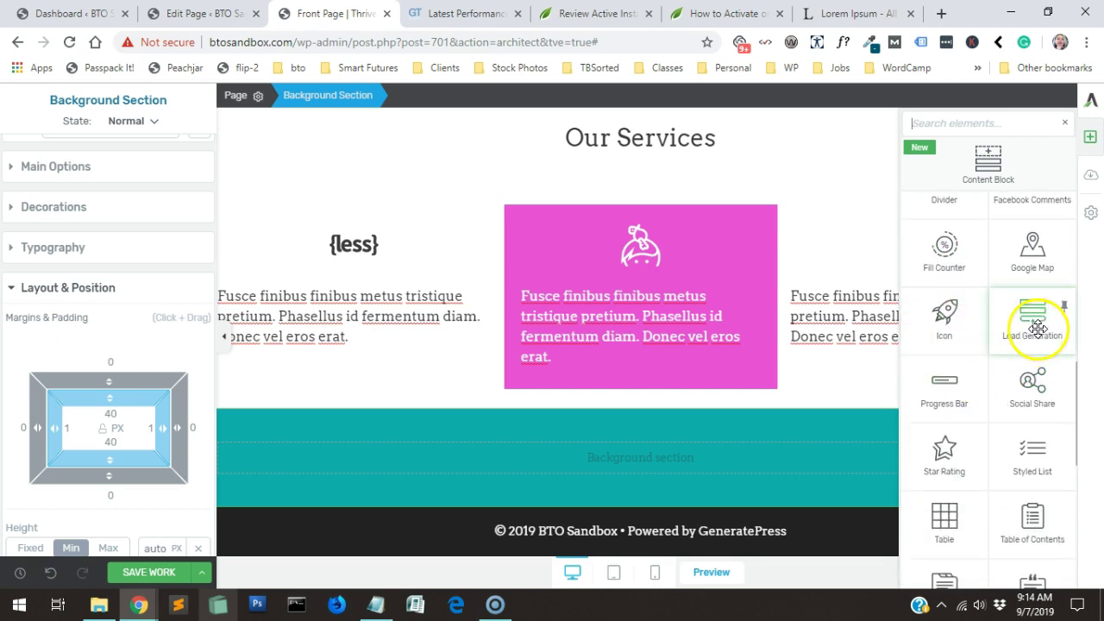
drag(1037, 328, 727, 466)
click(353, 542)
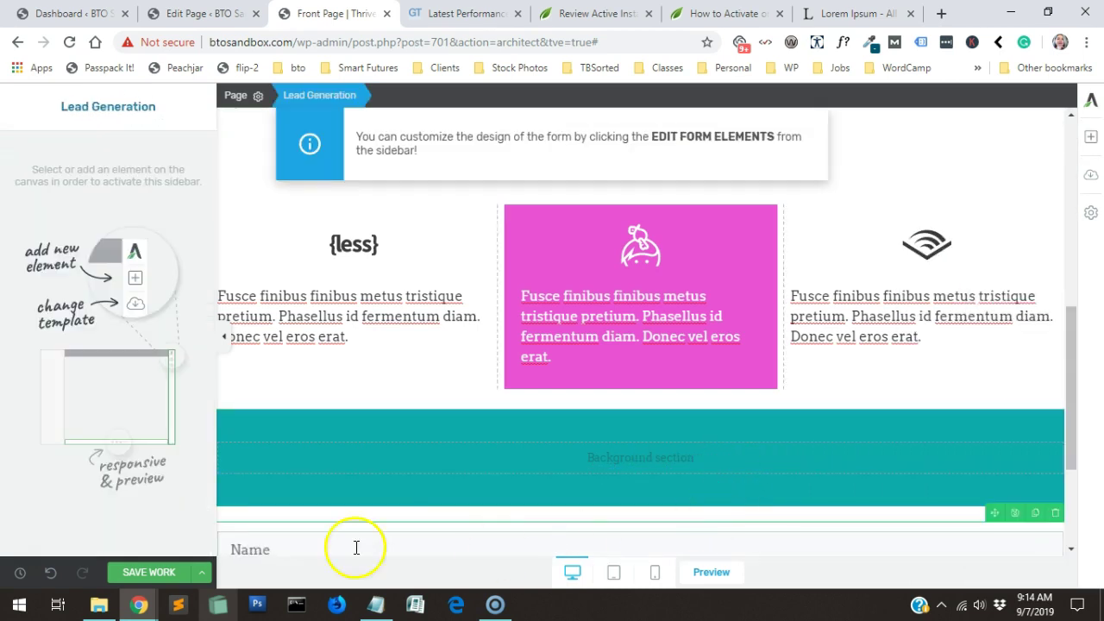
- Move the Lead Generation form inside the teal background section
drag(994, 513, 982, 463)
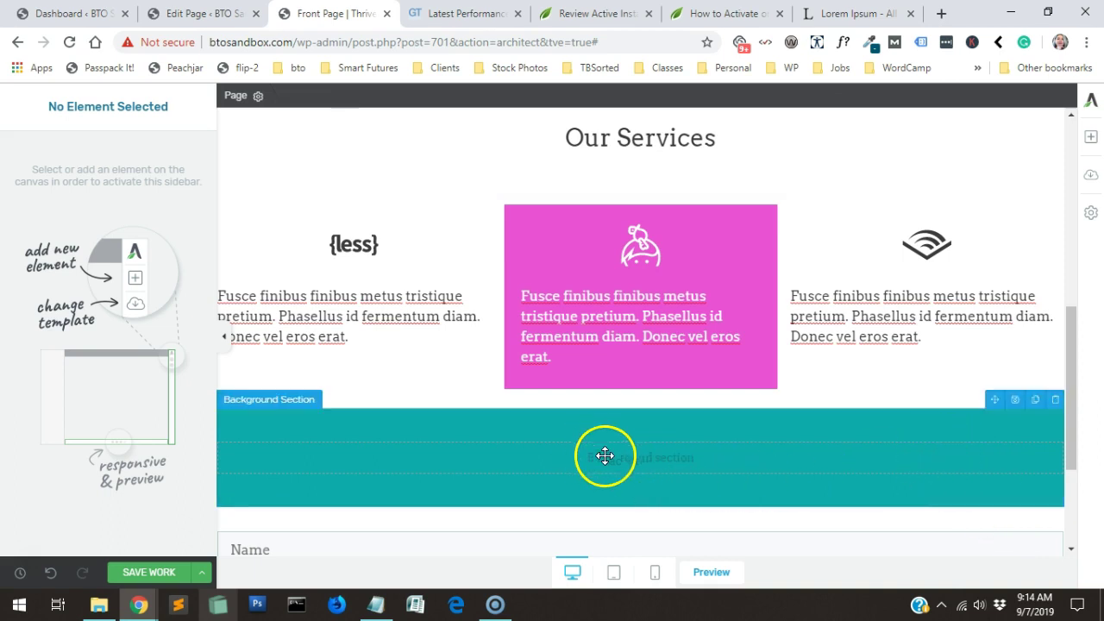
scroll(685, 517, down, 3)
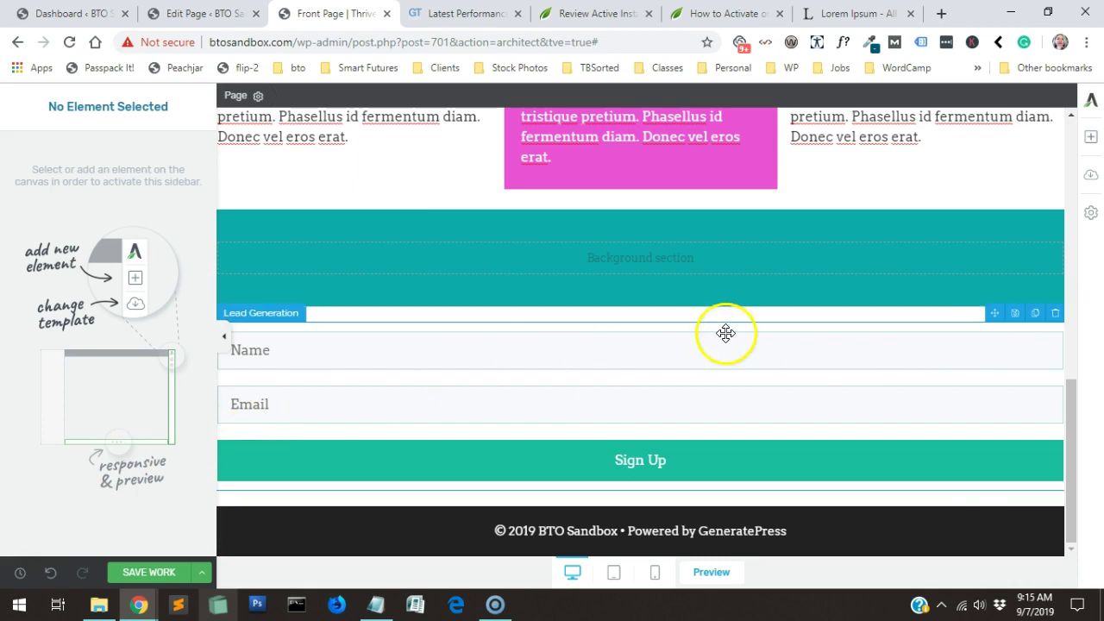
mouse_move(993, 313)
mouse_down()
mouse_move(955, 230)
mouse_move(654, 259)
mouse_up()
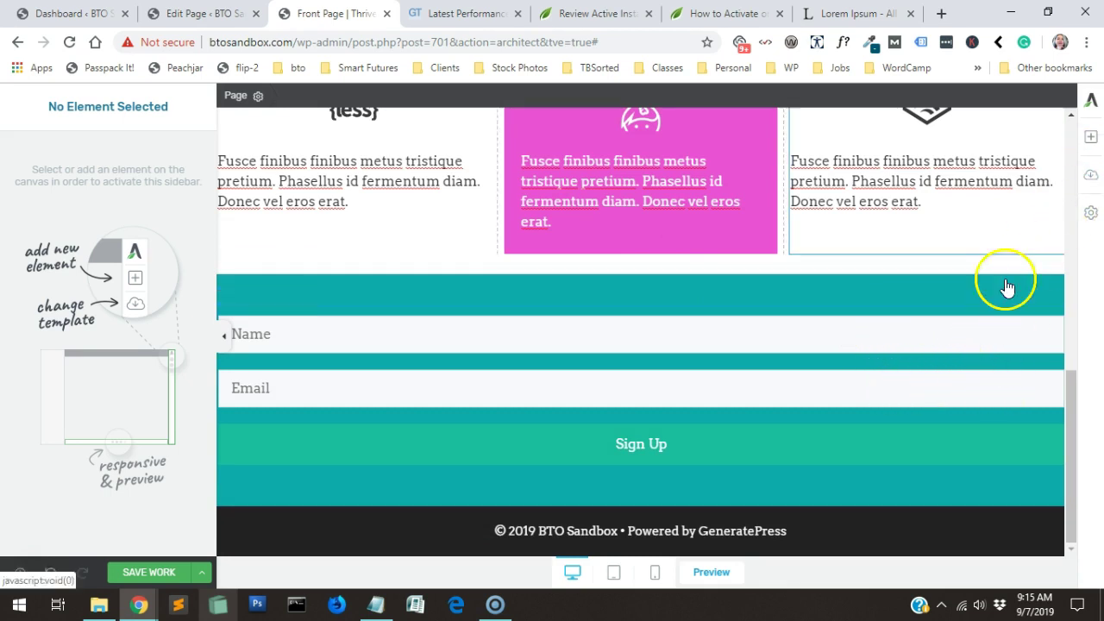
- Review the Lead Generation form's layout settings, main options and the connection types offered for linking it to a service
click(374, 409)
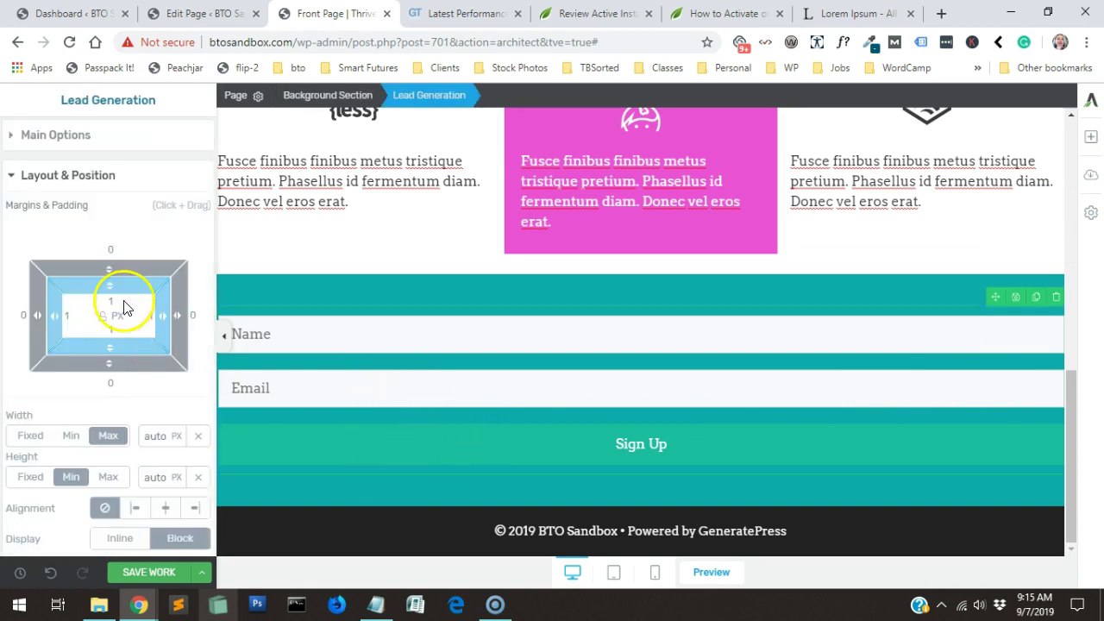
scroll(110, 280, down, 1)
scroll(135, 357, down, 2)
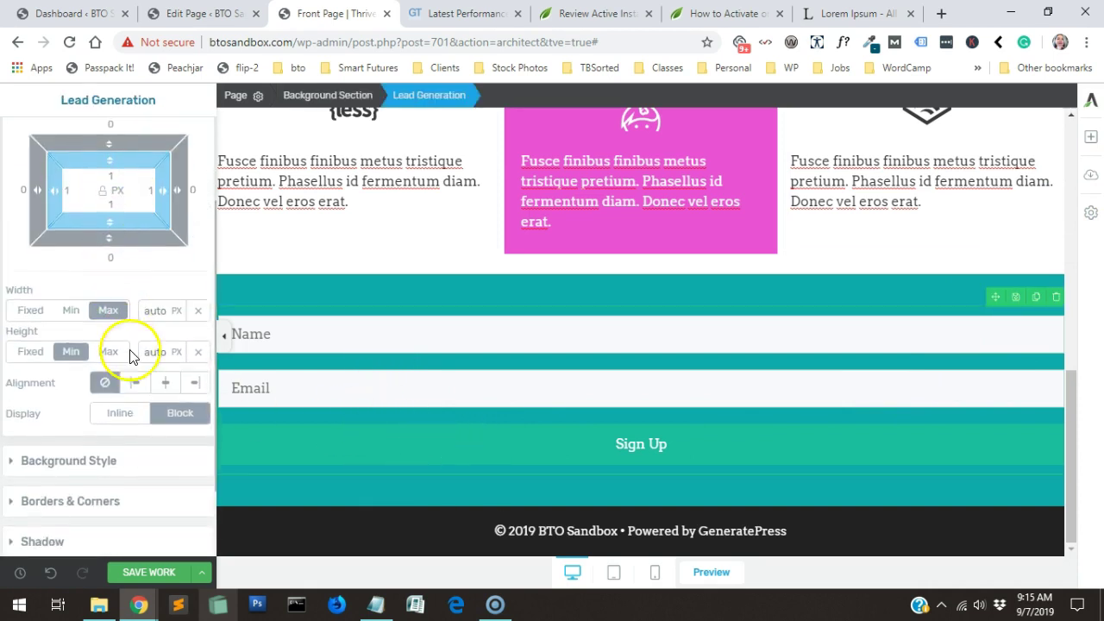
scroll(135, 421, up, 3)
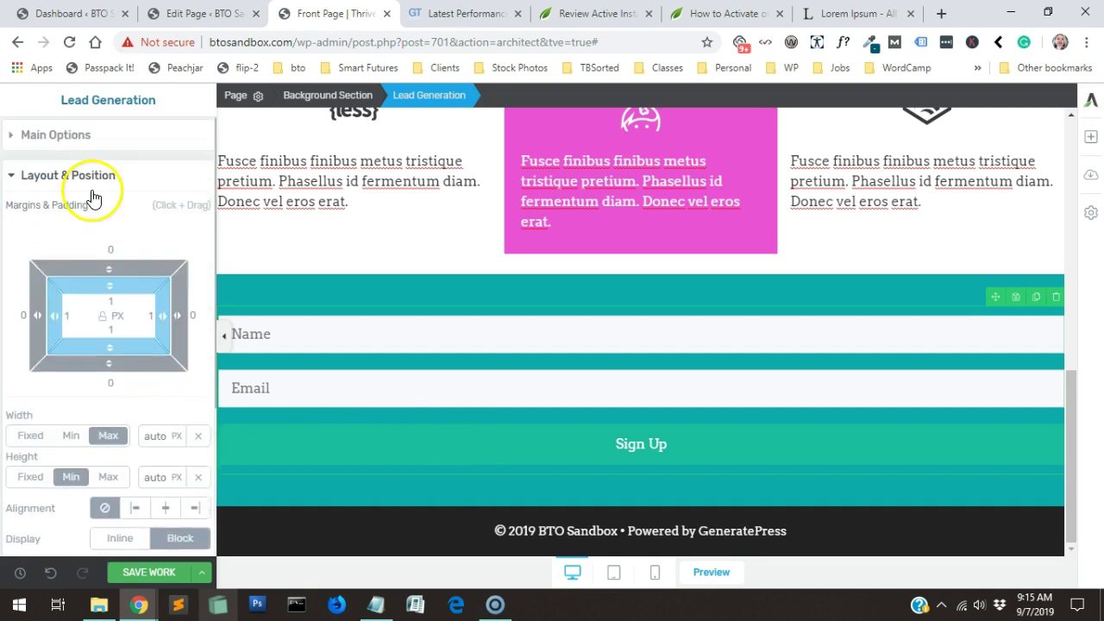
click(88, 138)
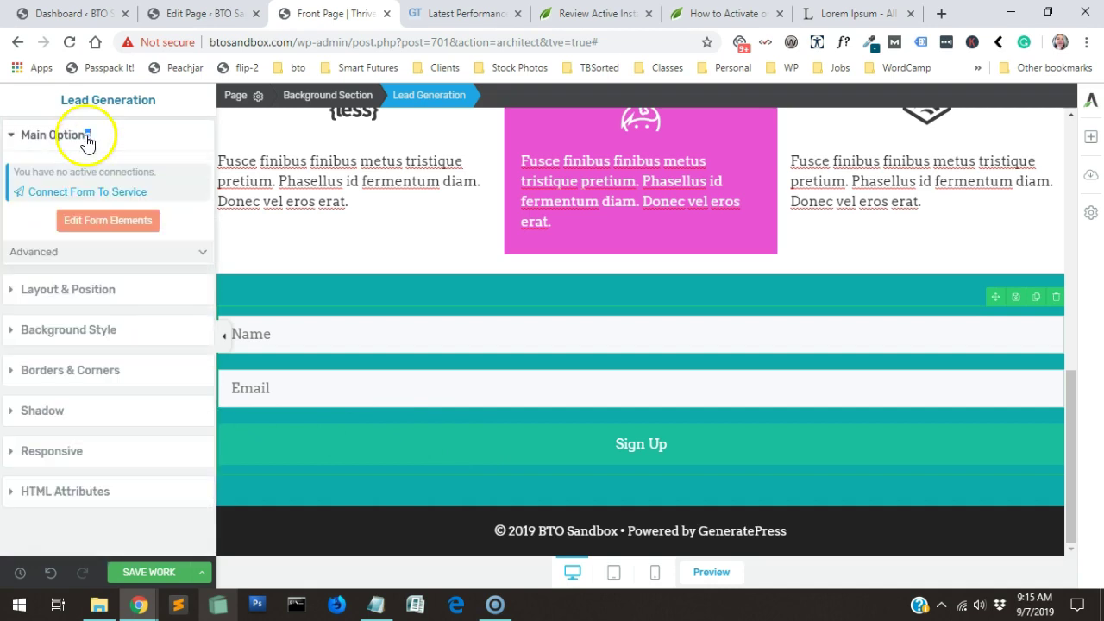
click(114, 194)
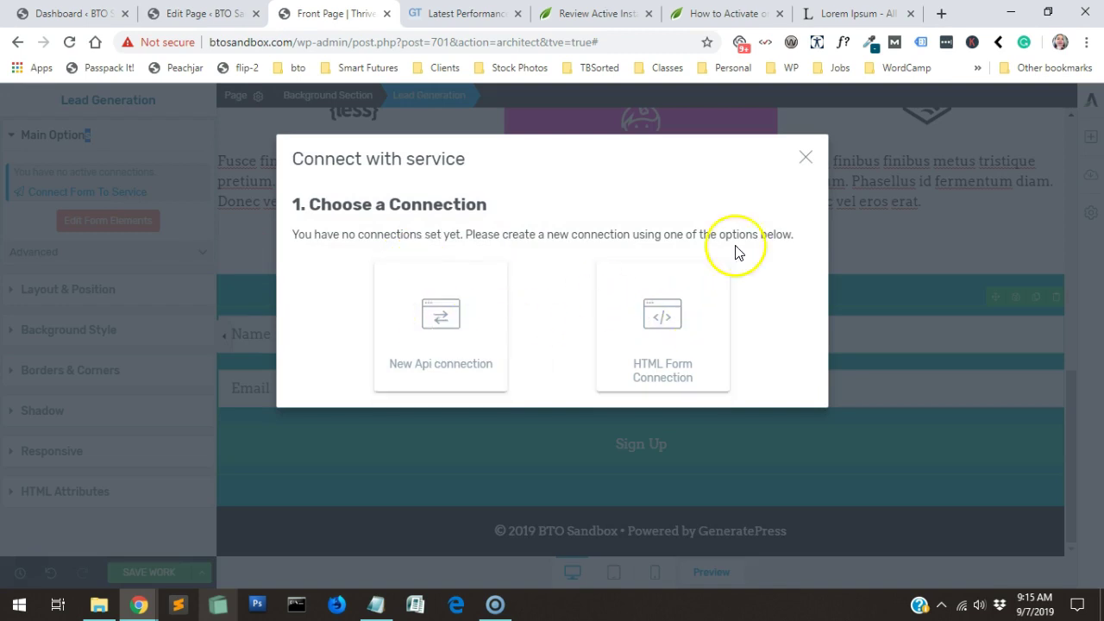
click(808, 158)
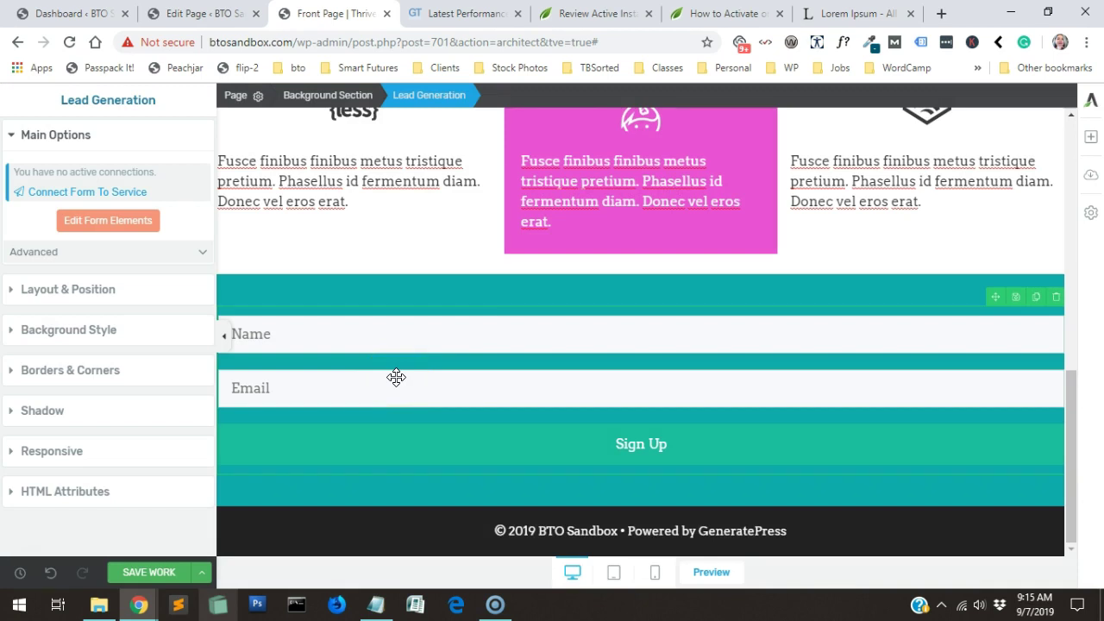
- Choose a new API connection for the Lead Generation form and open the page for adding API connections
click(40, 192)
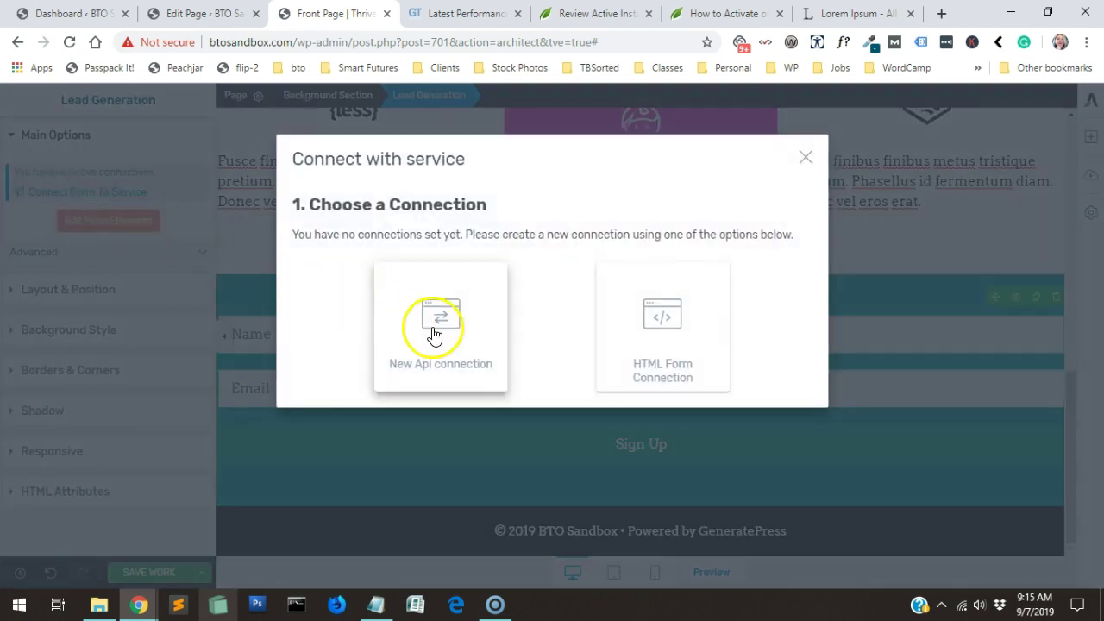
click(434, 336)
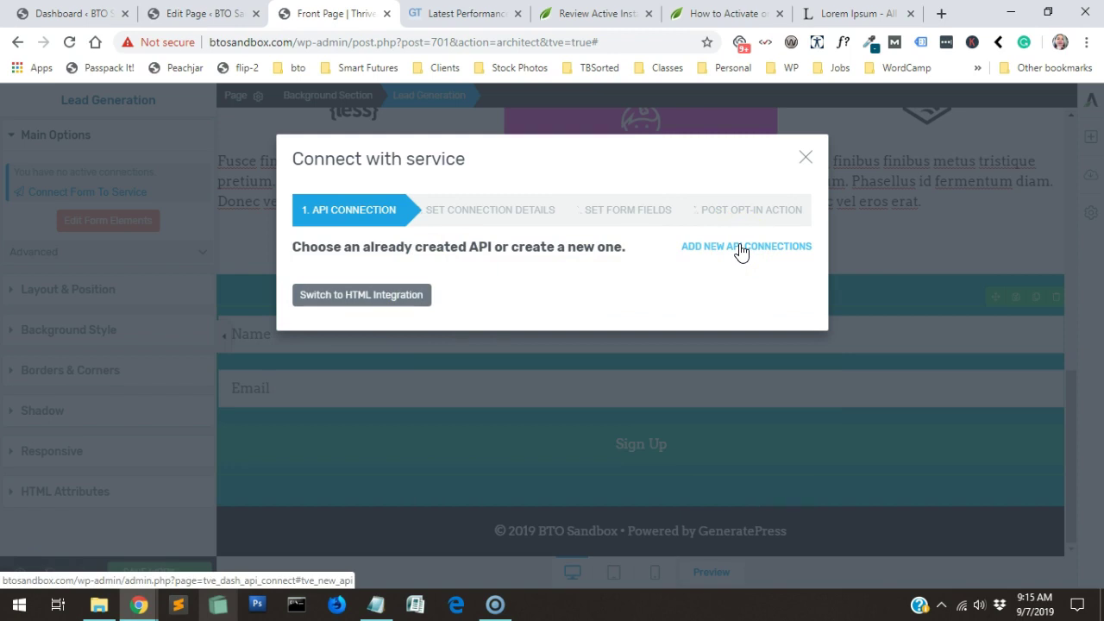
click(740, 248)
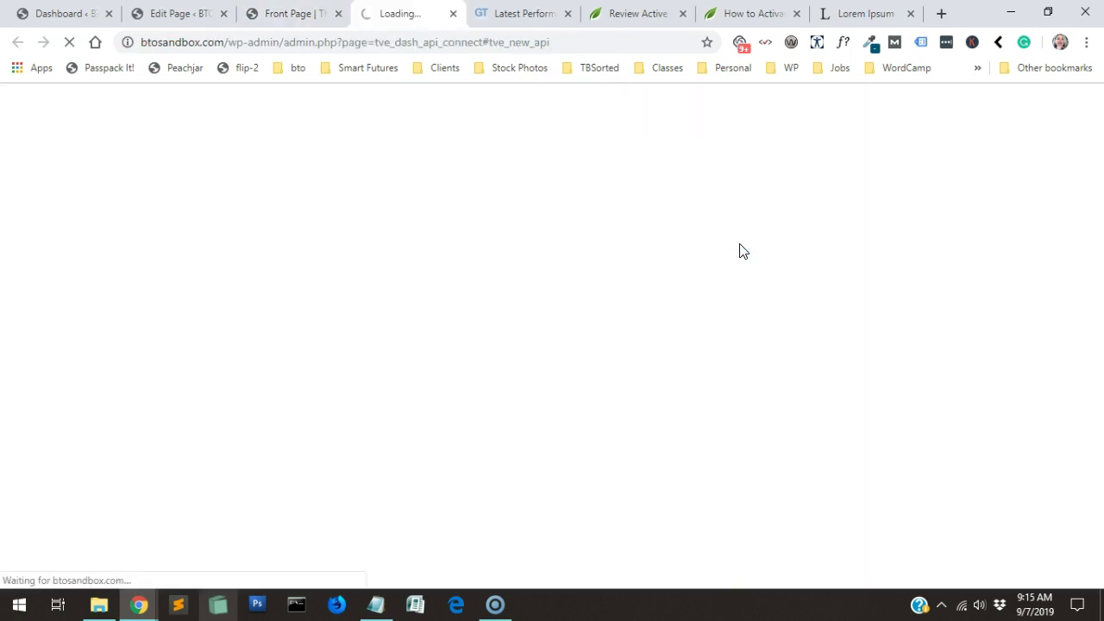
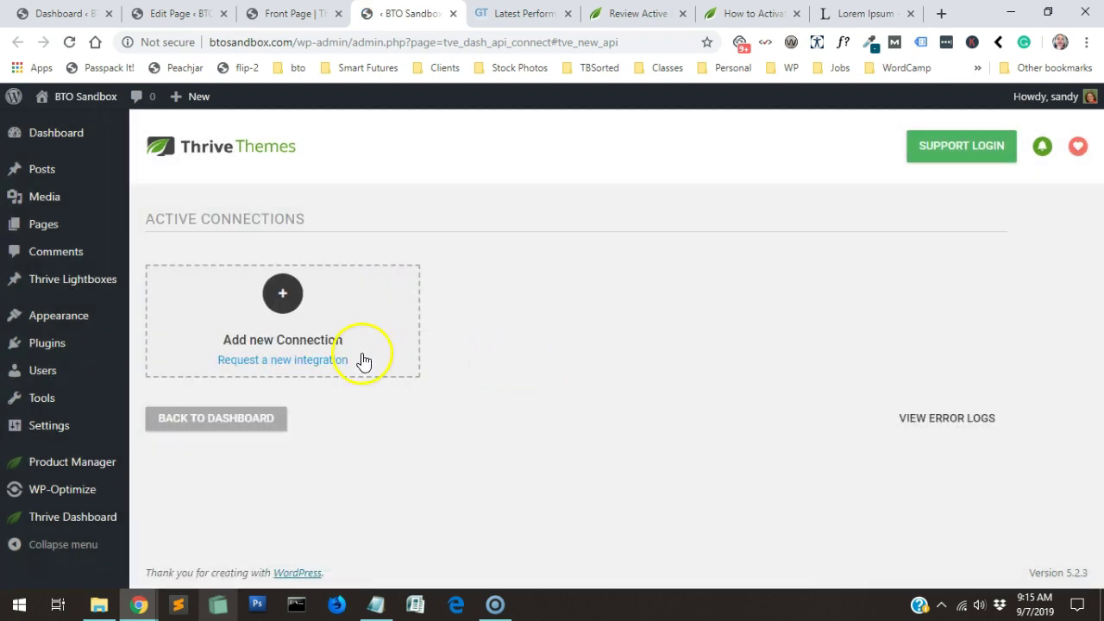
- Examine the apps available for a new connection, including webinar services, and return to the form without connecting it
click(326, 349)
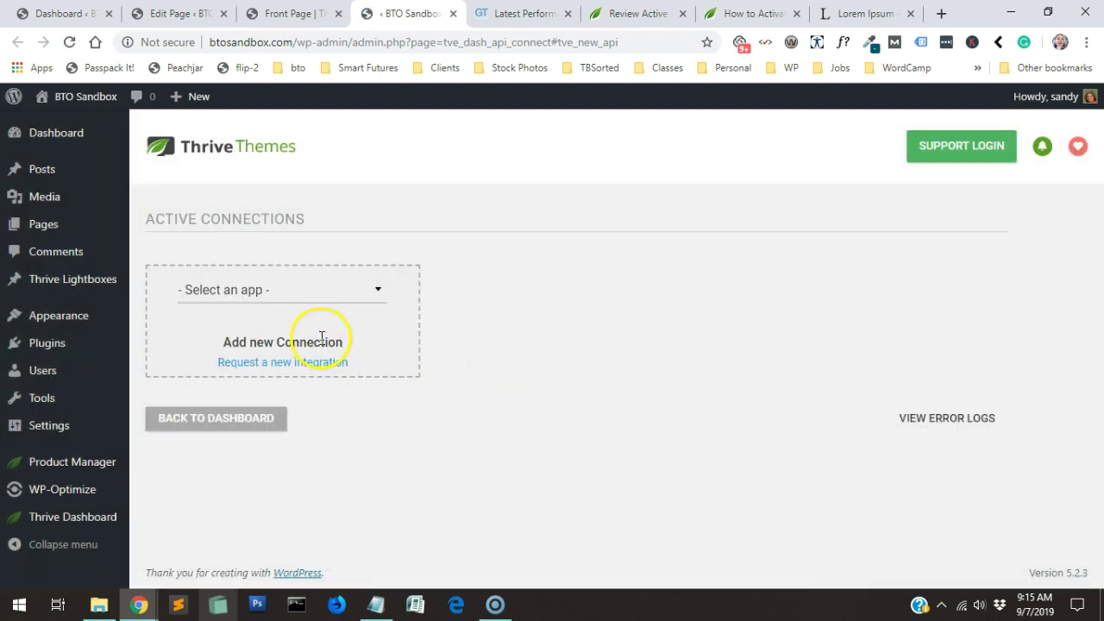
click(372, 298)
drag(379, 364, 373, 494)
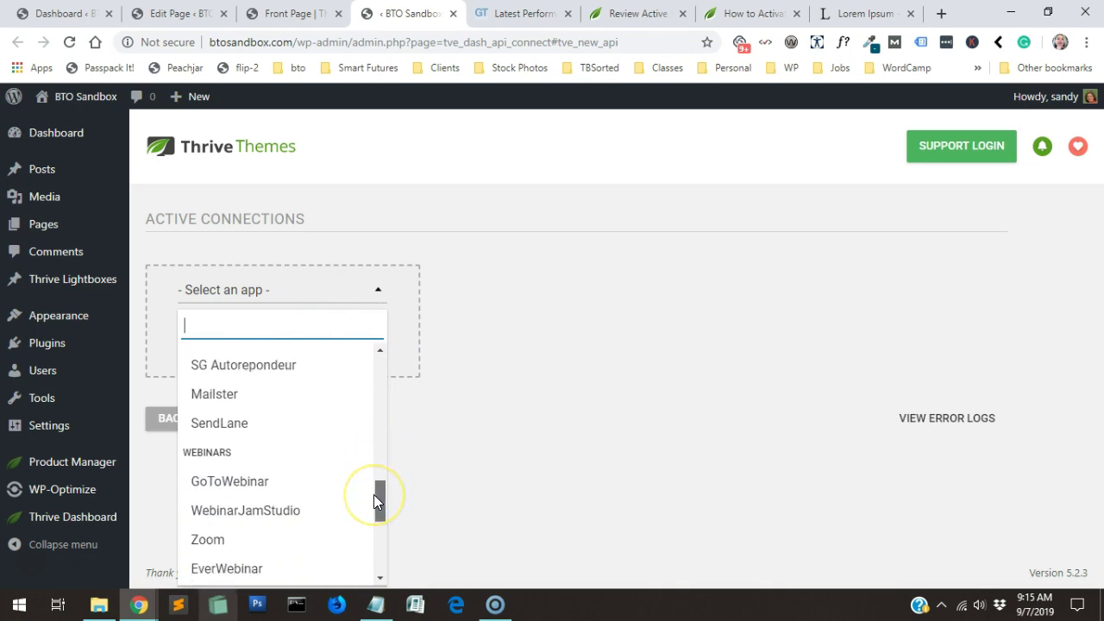
mouse_move(373, 494)
mouse_down()
mouse_move(379, 548)
mouse_move(373, 410)
mouse_move(392, 362)
mouse_move(370, 453)
mouse_move(377, 510)
mouse_up()
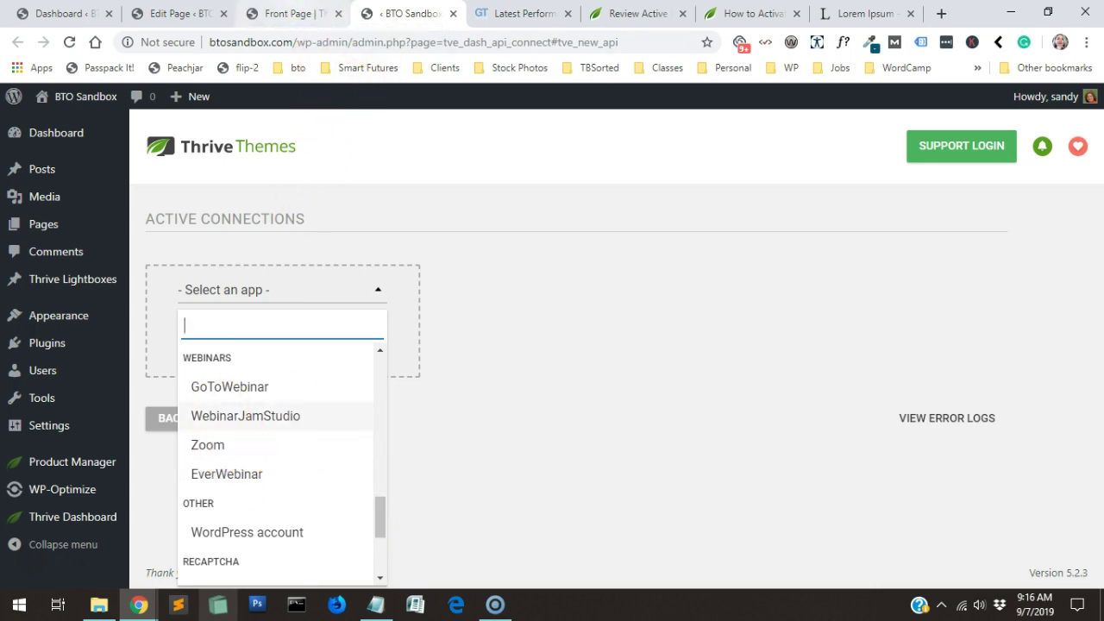
click(320, 16)
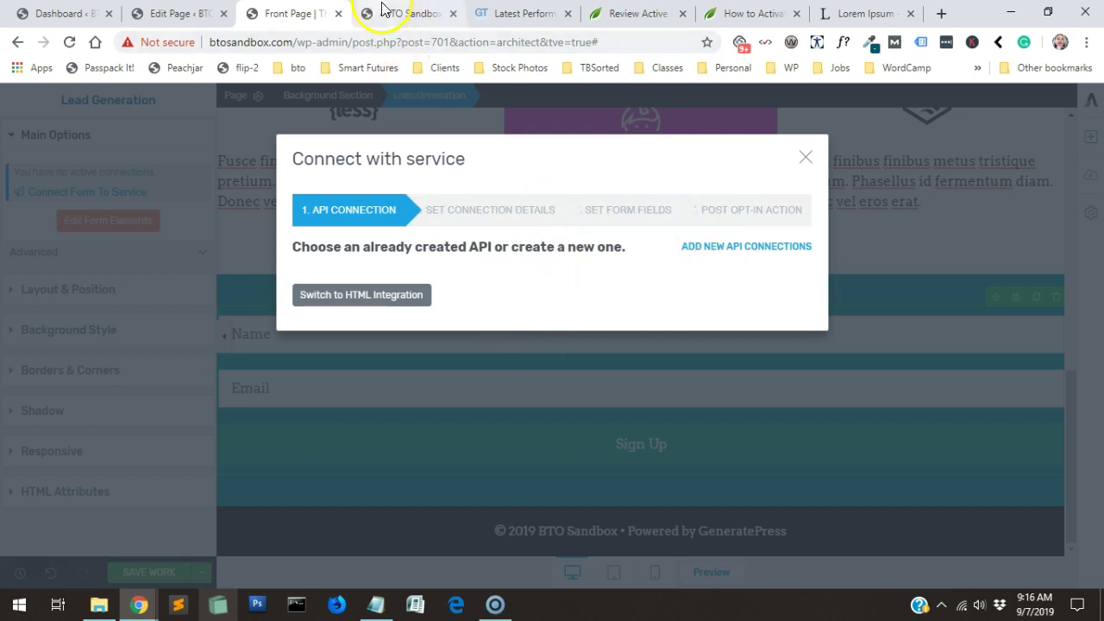
key(Escape)
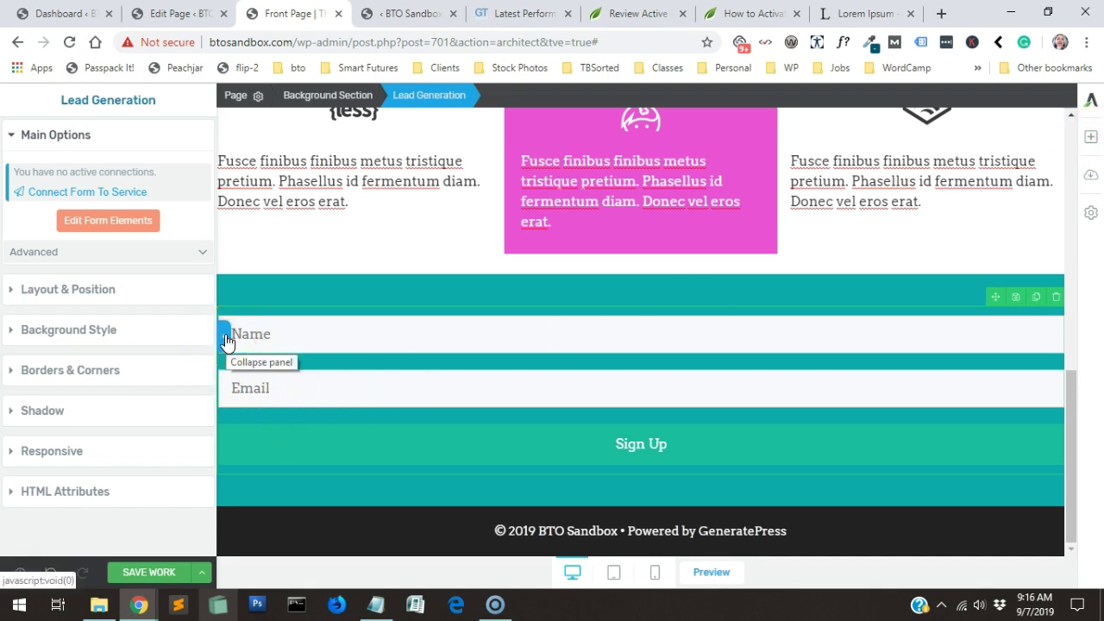
- Insert a Call to Action element below the teal background section
click(1091, 158)
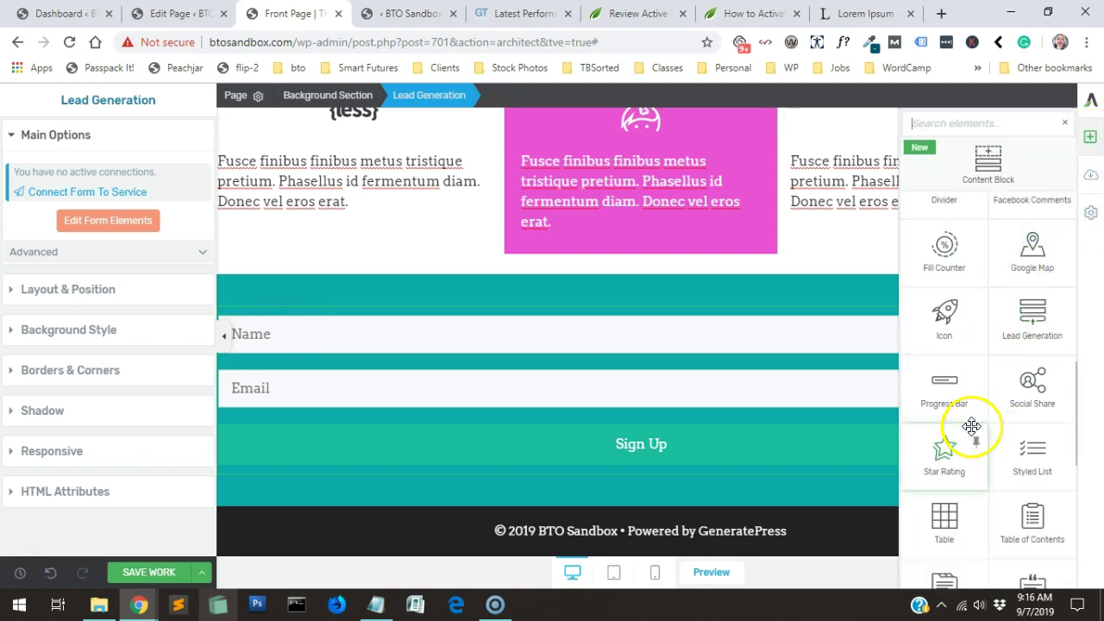
scroll(970, 424, down, 3)
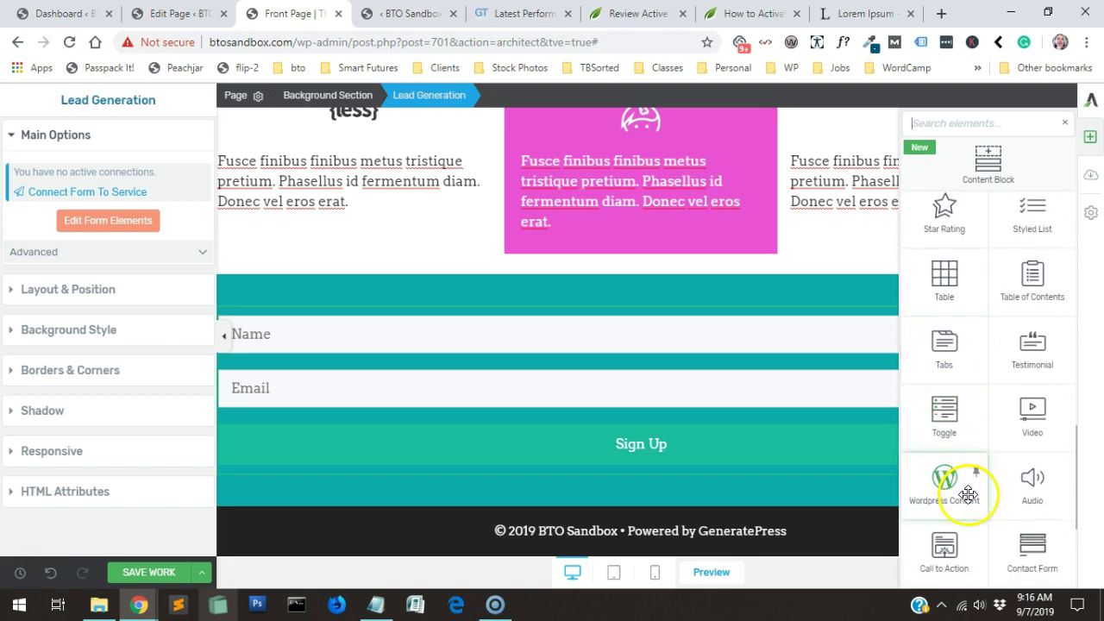
click(957, 567)
drag(956, 565, 616, 498)
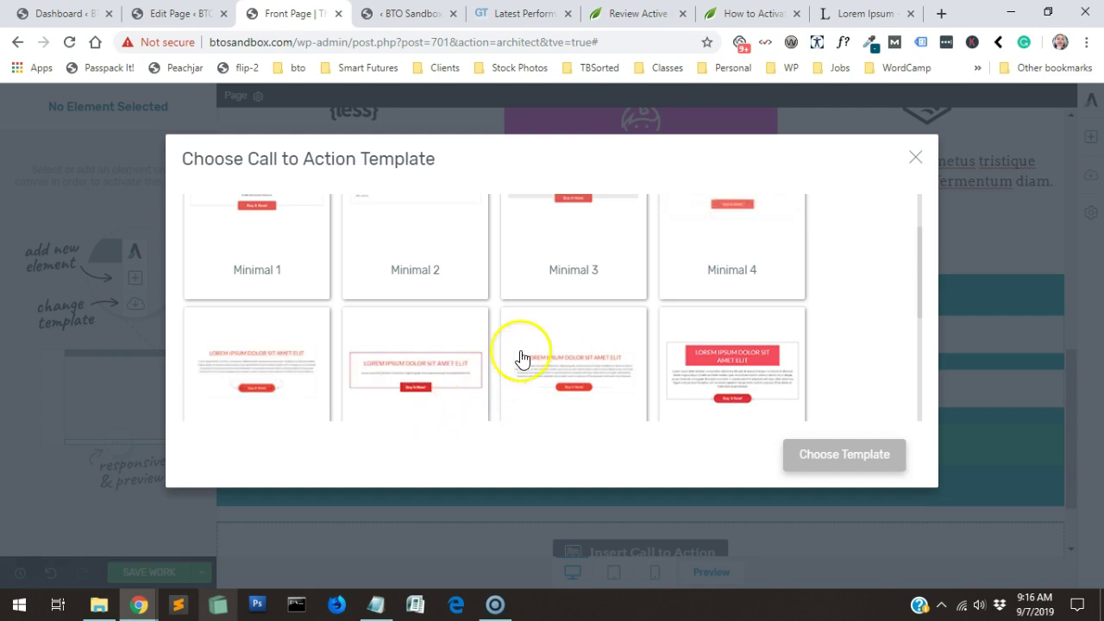
- Compare the Call to Action templates and apply the Flat 3 template
scroll(443, 402, up, 1)
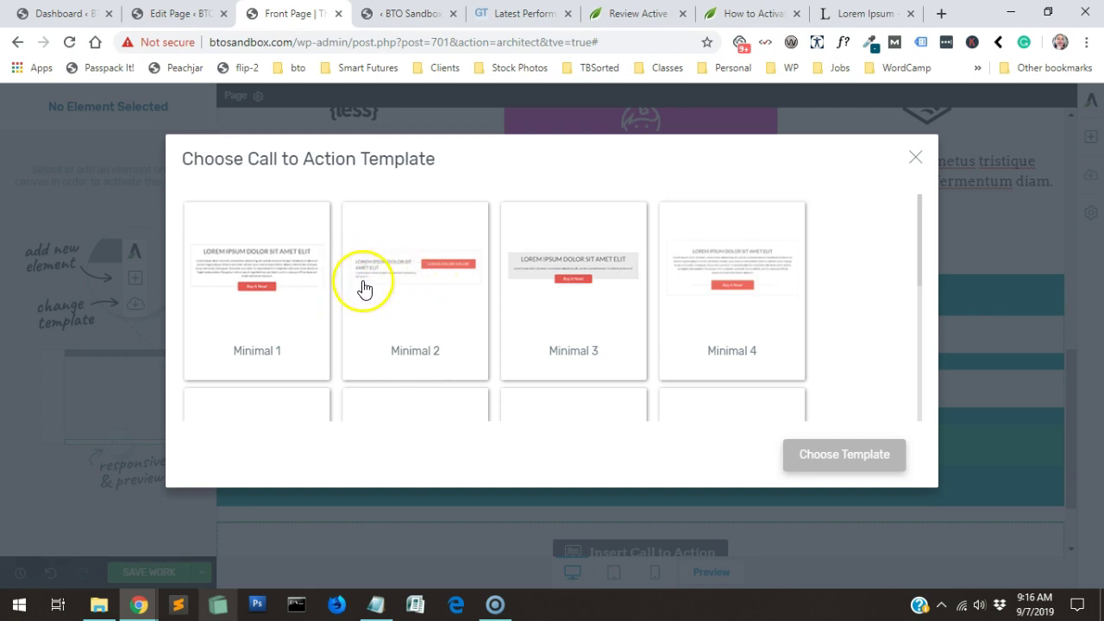
scroll(475, 295, down, 3)
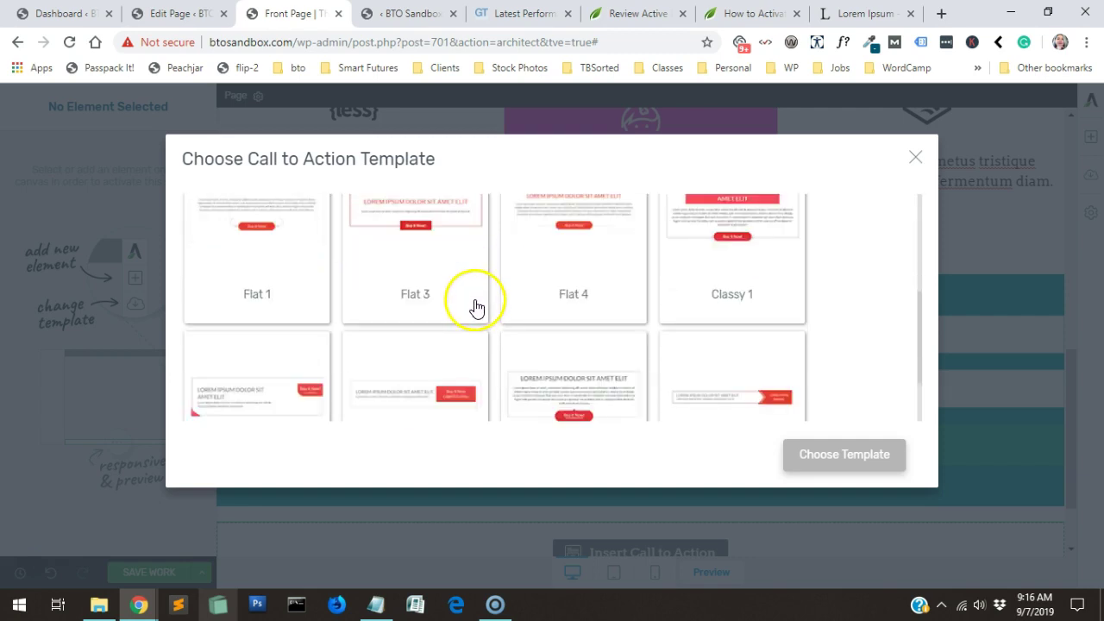
scroll(475, 310, down, 2)
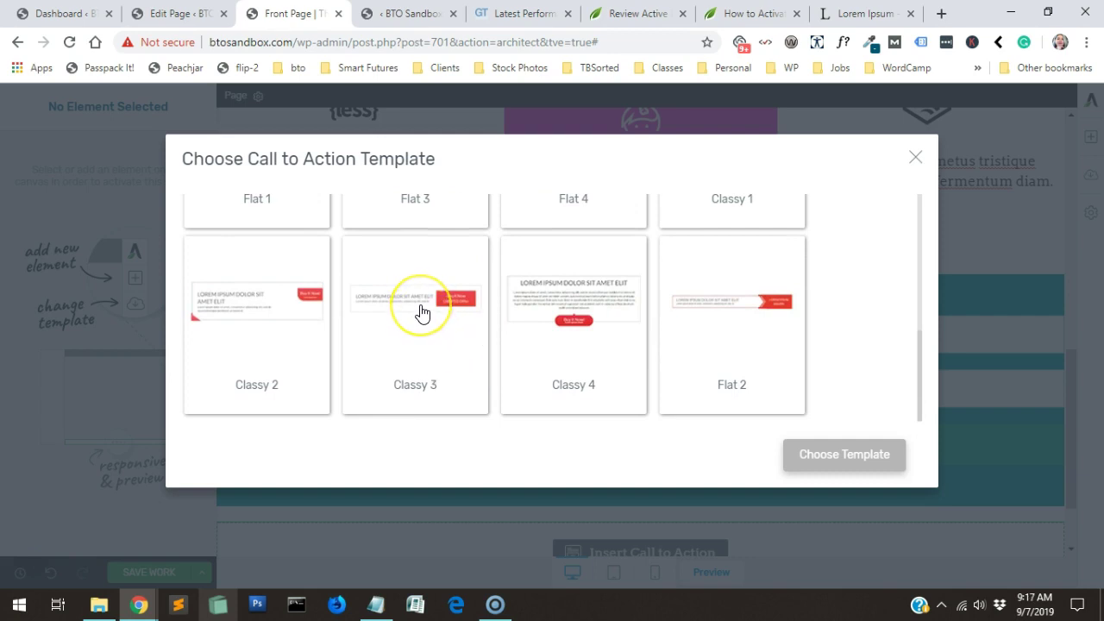
scroll(419, 313, up, 1)
scroll(431, 254, up, 1)
click(431, 285)
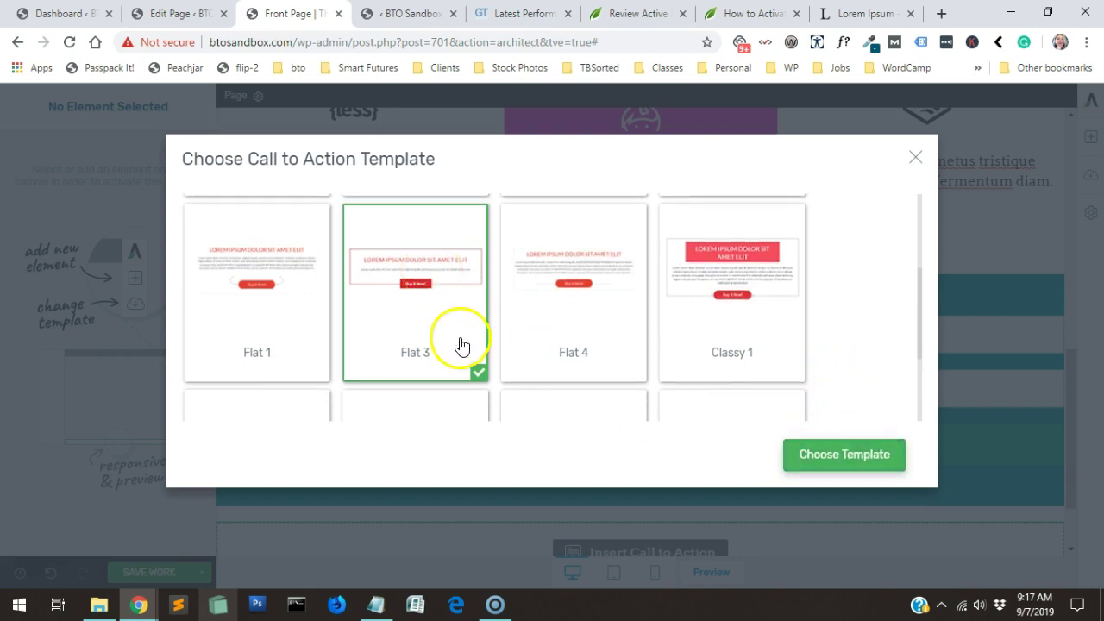
scroll(702, 393, down, 2)
click(851, 457)
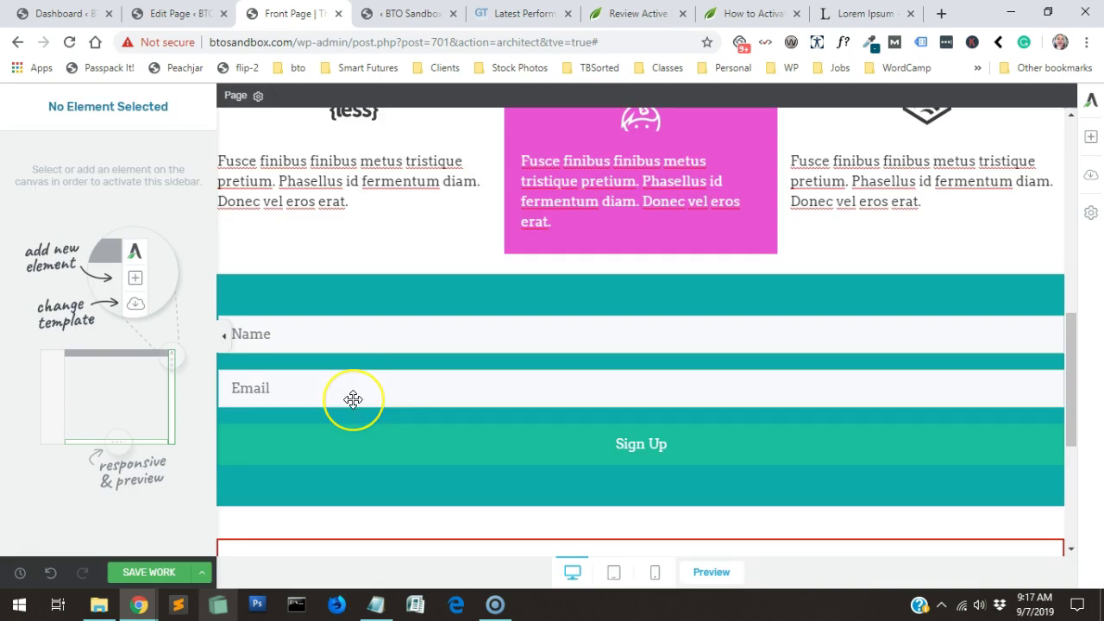
- Select the Buy it Now! button in the Call to Action box and view its main options
click(353, 398)
scroll(509, 233, down, 2)
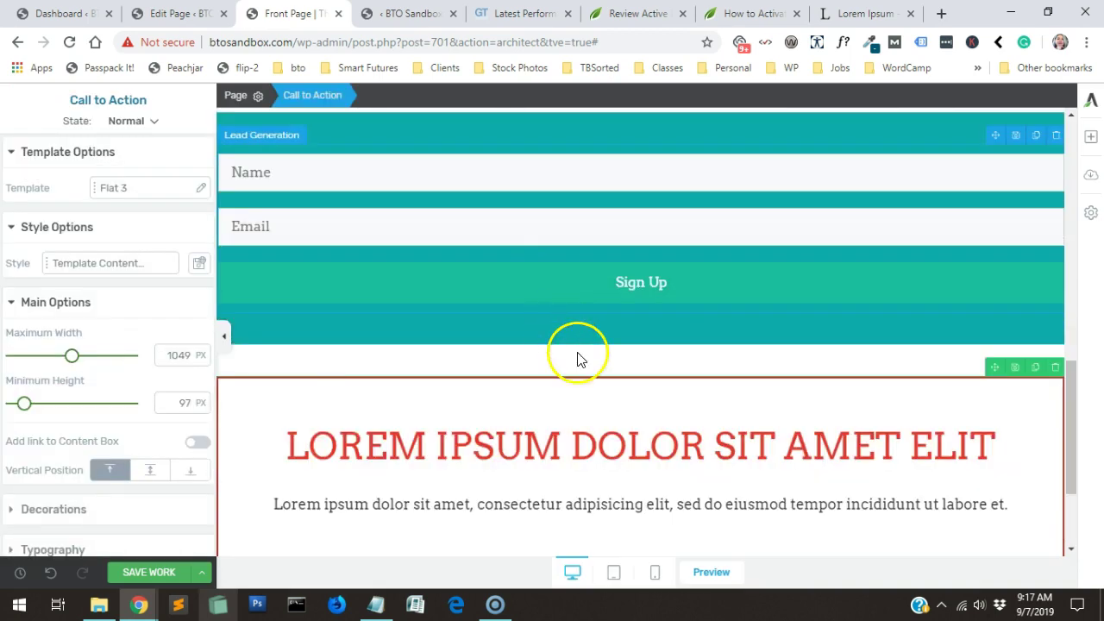
scroll(586, 363, down, 2)
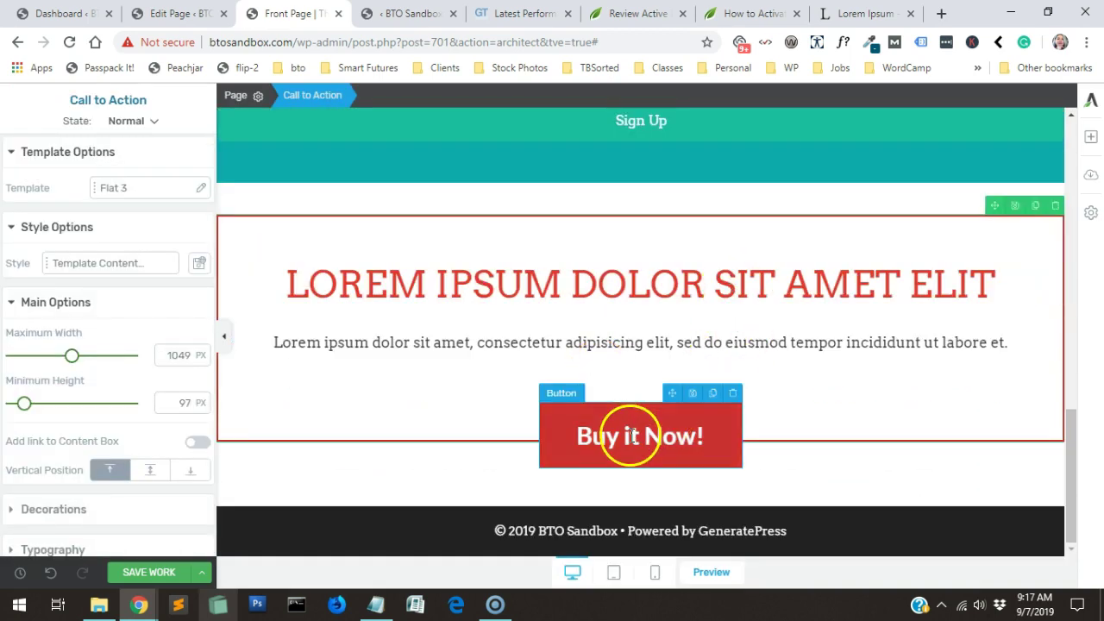
click(632, 436)
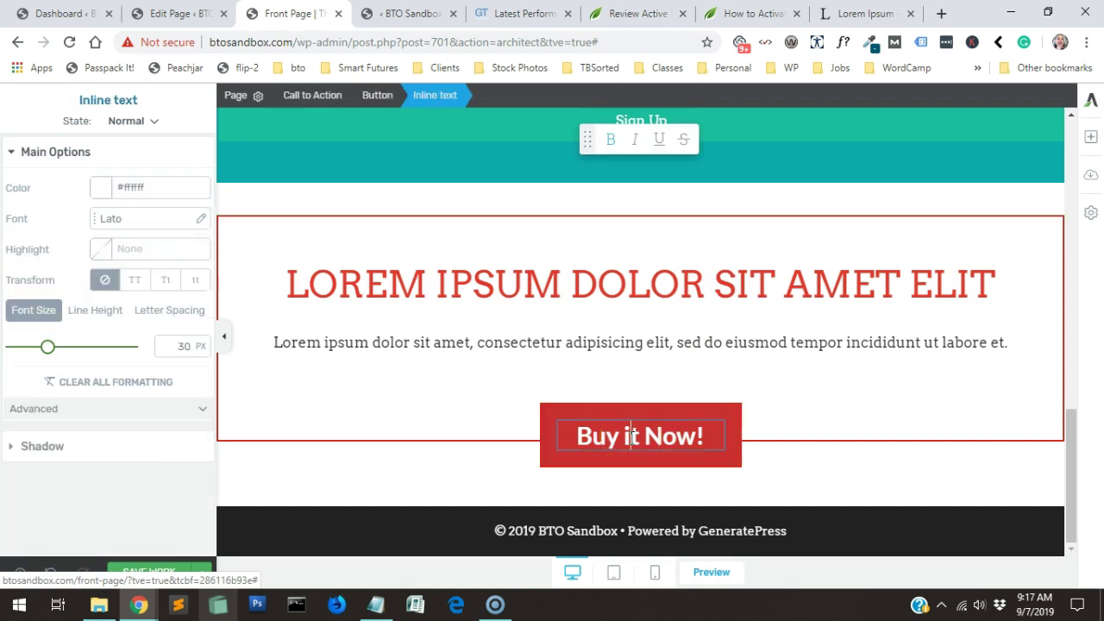
click(642, 407)
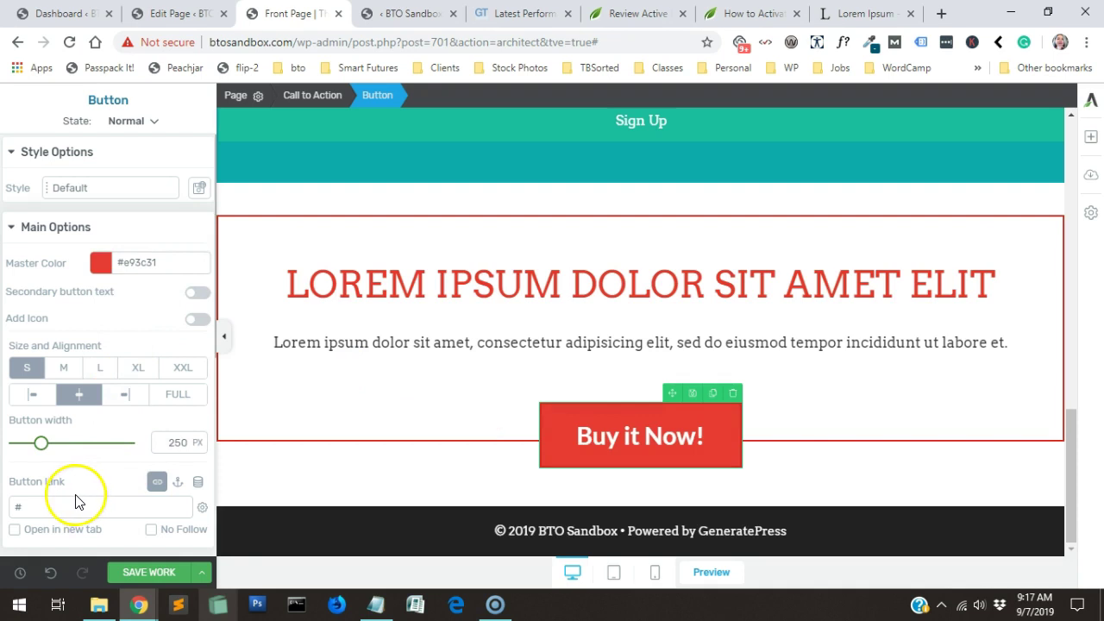
scroll(130, 488, down, 1)
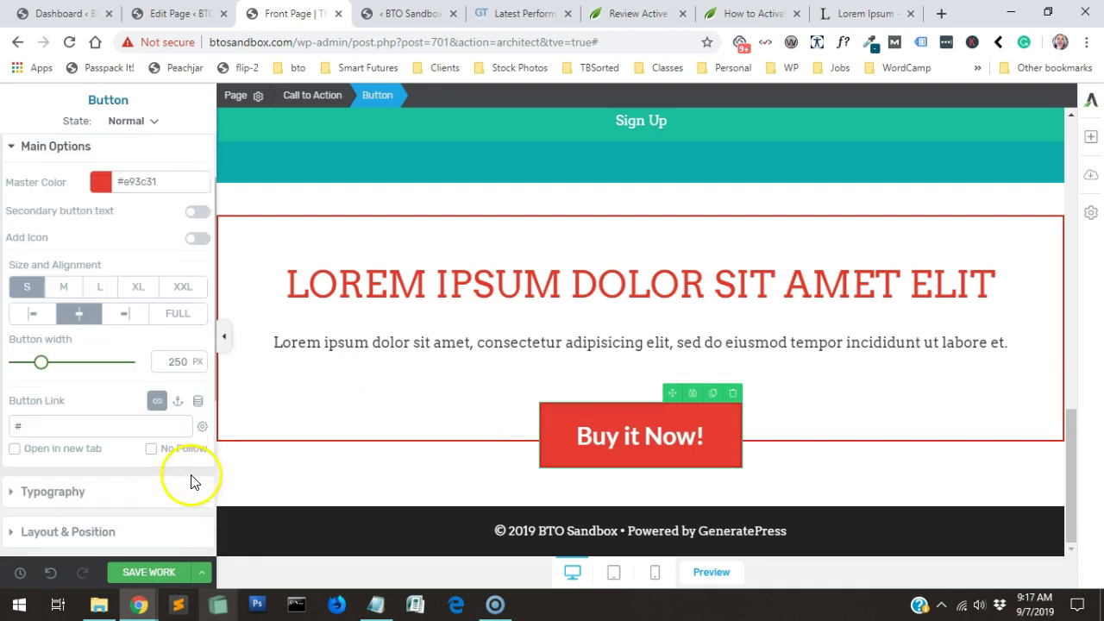
- Examine the Buy it Now! button's dynamic link fields and jumplink option, and return the link type to static link
click(197, 404)
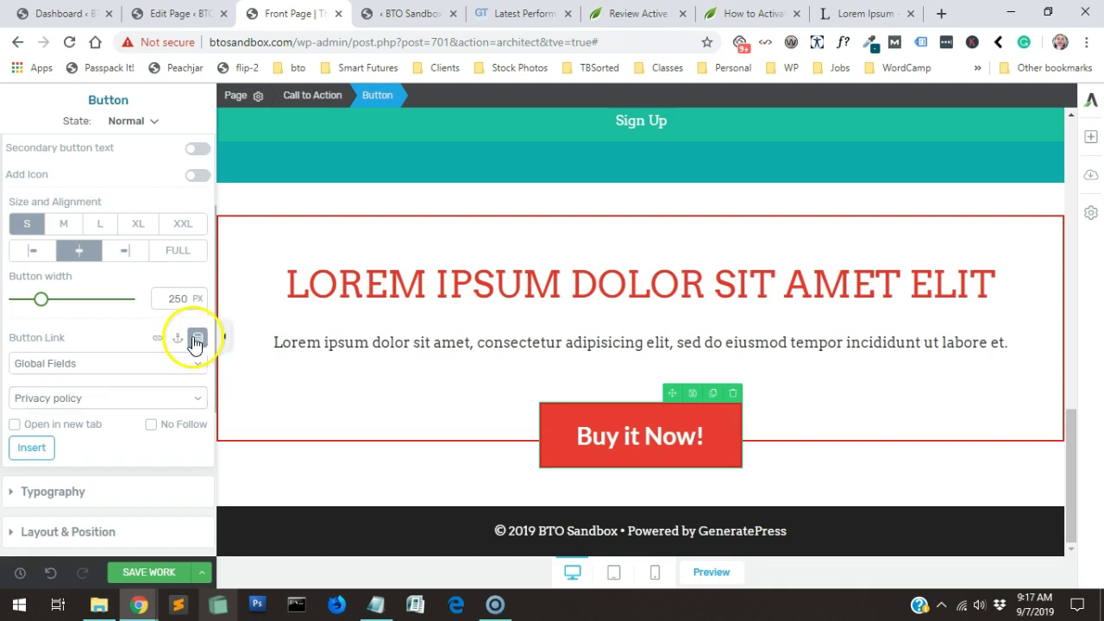
click(186, 371)
click(189, 382)
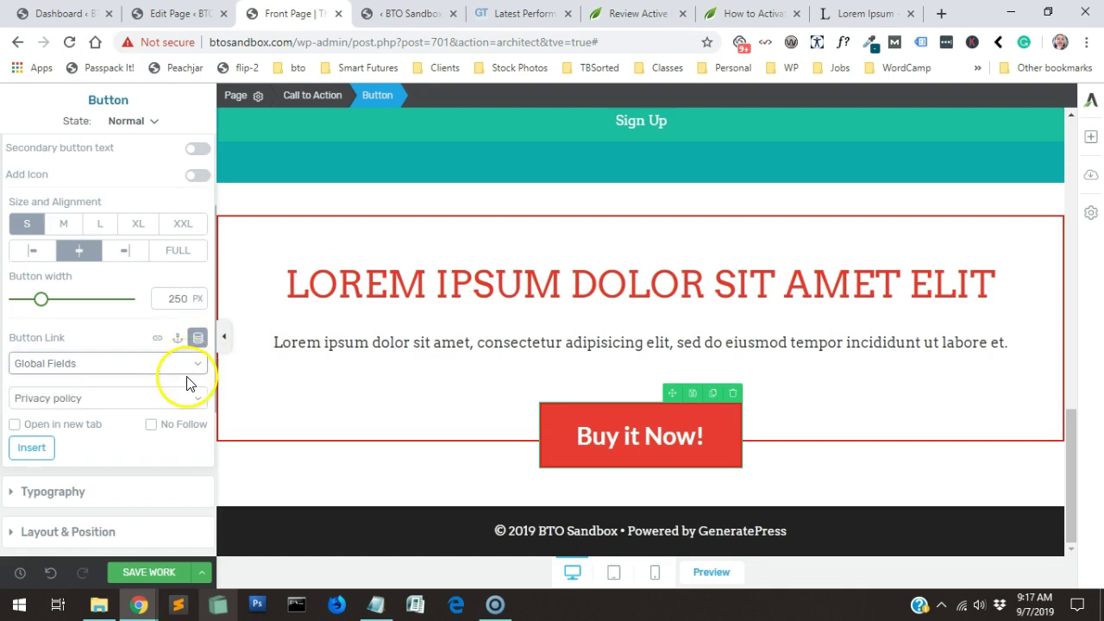
click(188, 399)
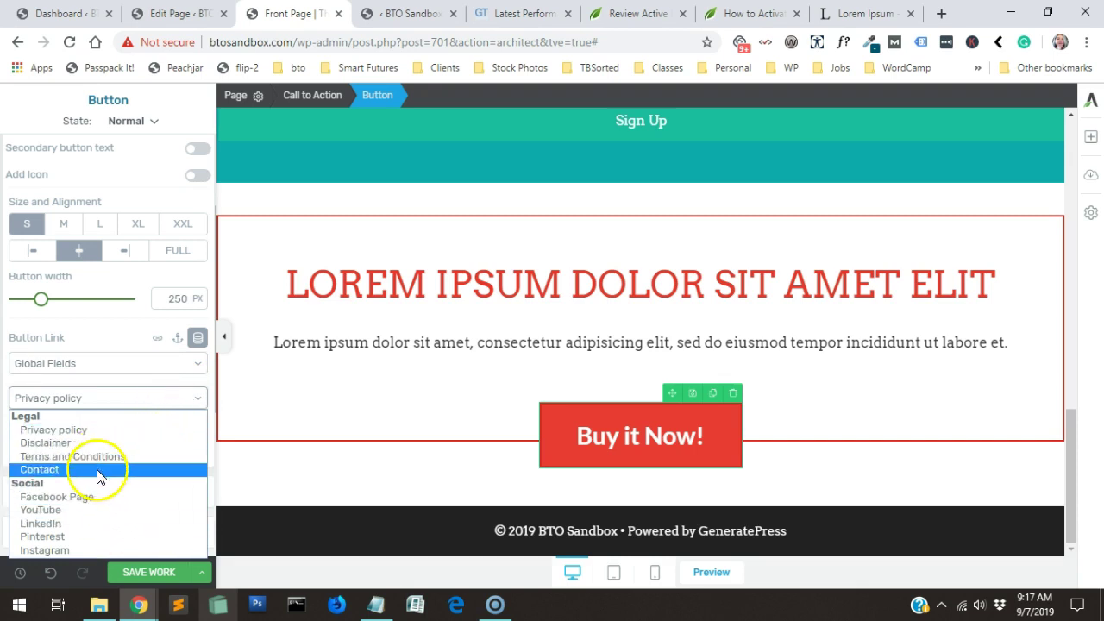
click(96, 341)
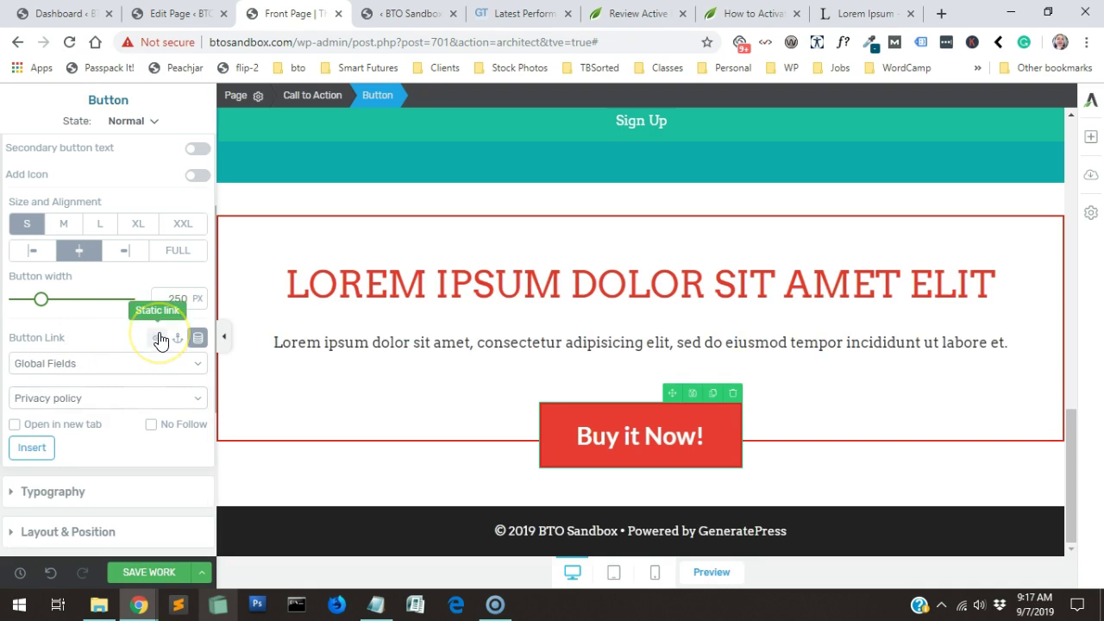
click(94, 477)
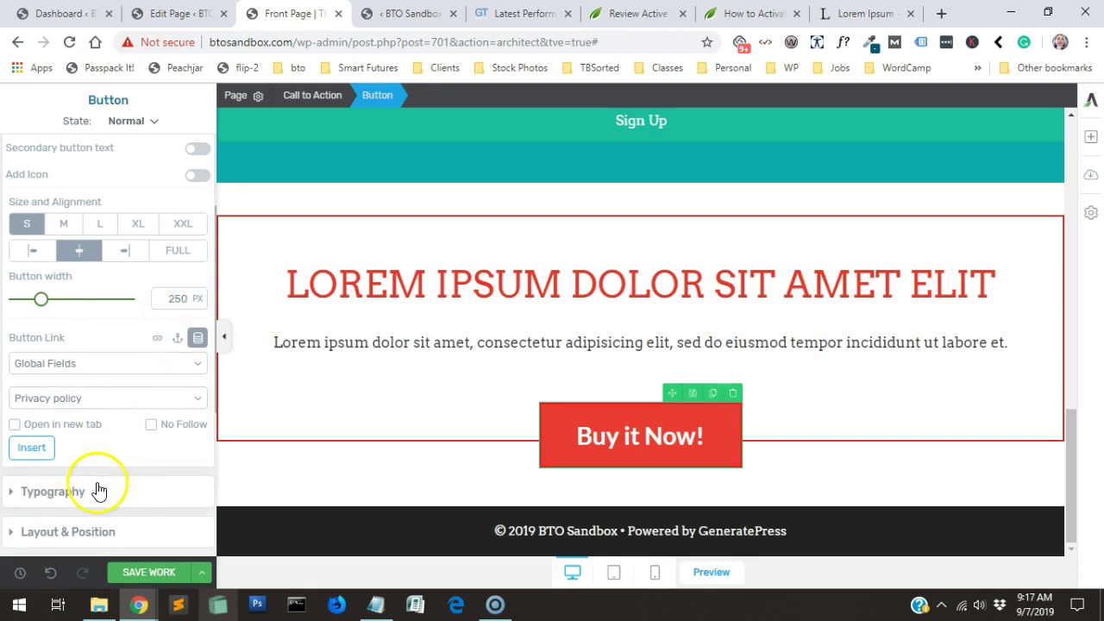
click(176, 338)
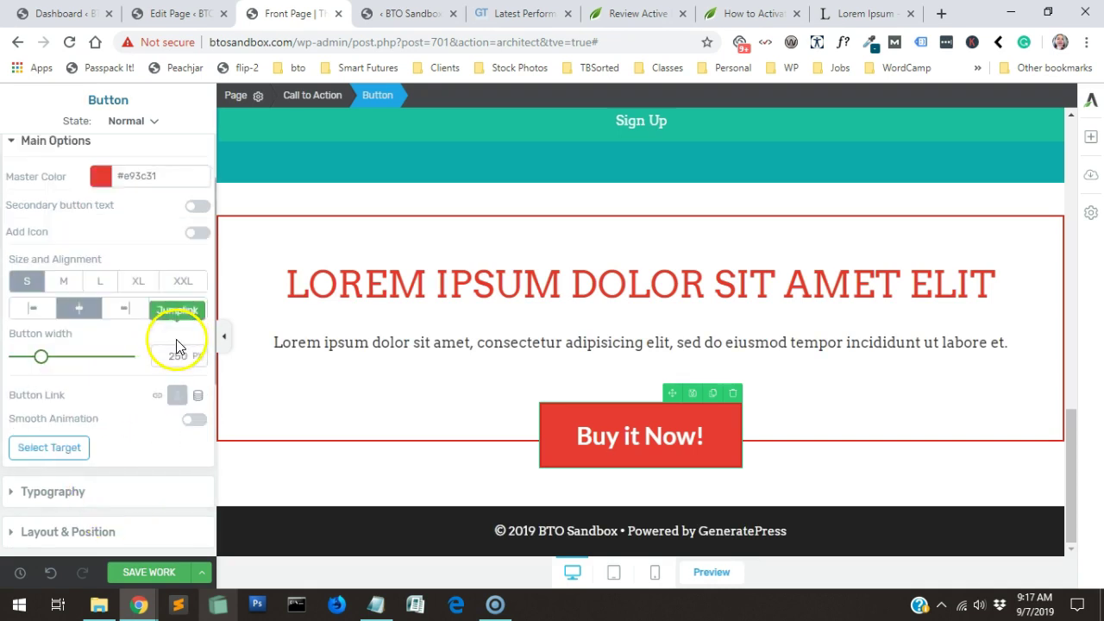
click(159, 395)
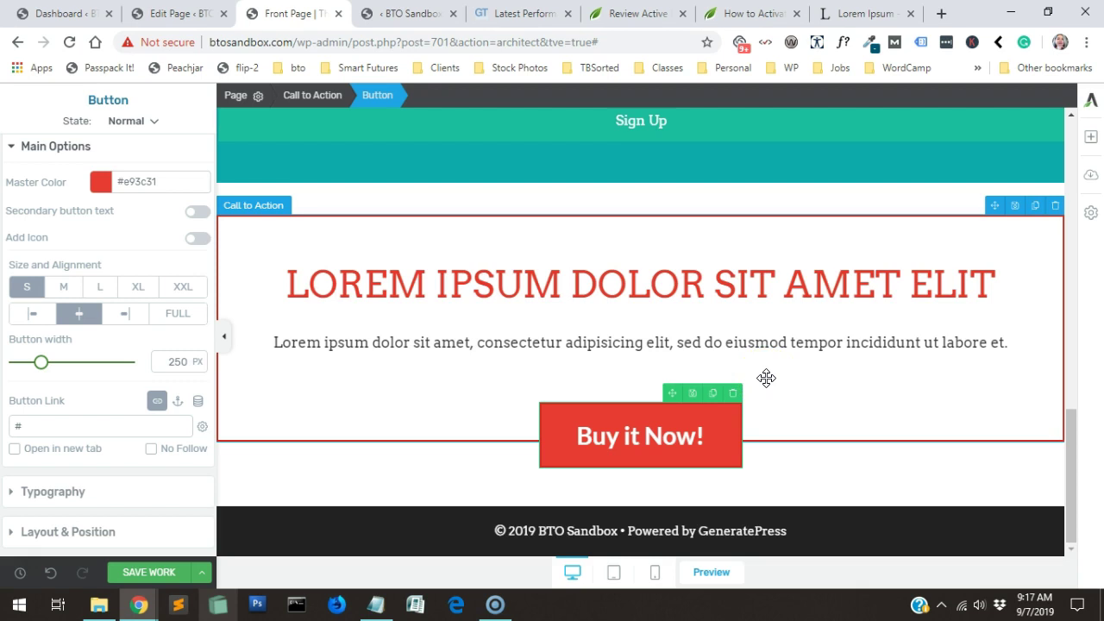
- Delete the Call to Action element below the teal background section
click(612, 435)
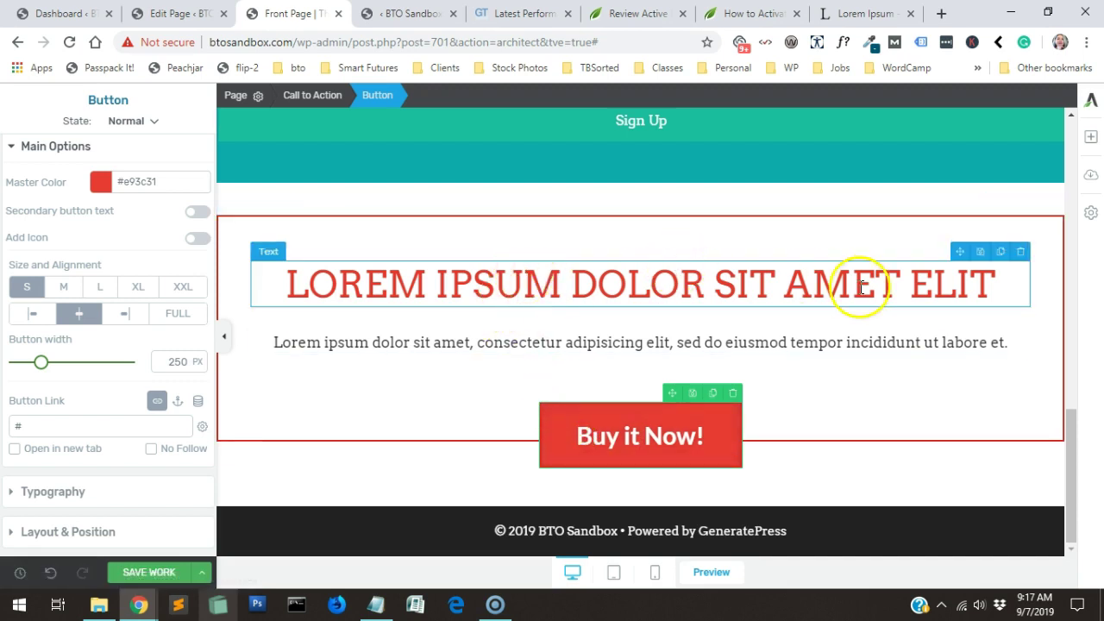
click(621, 437)
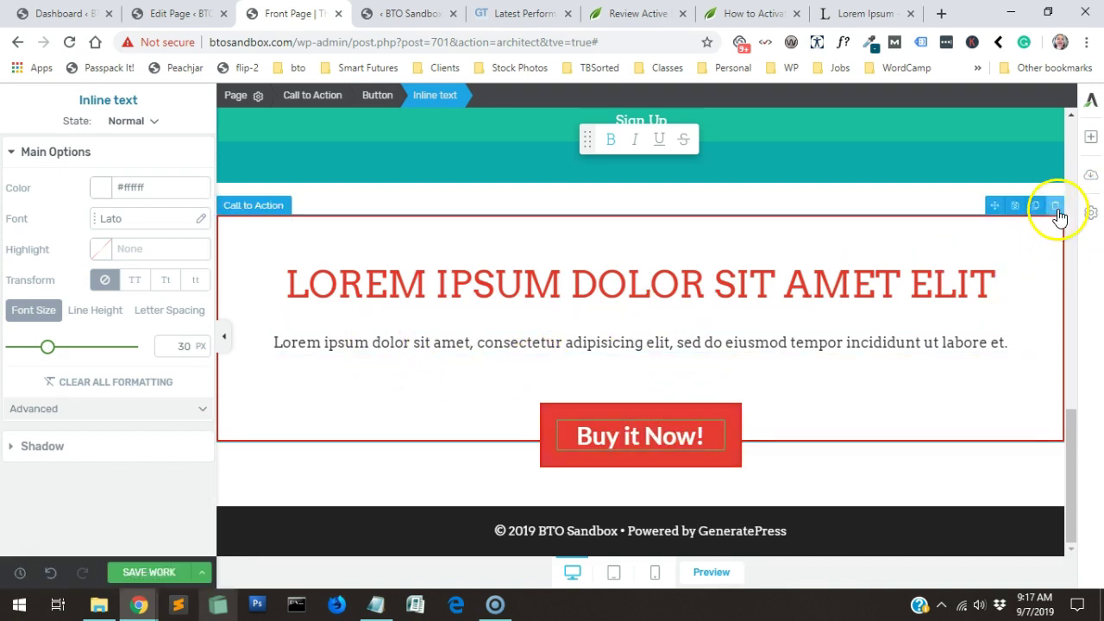
click(1055, 207)
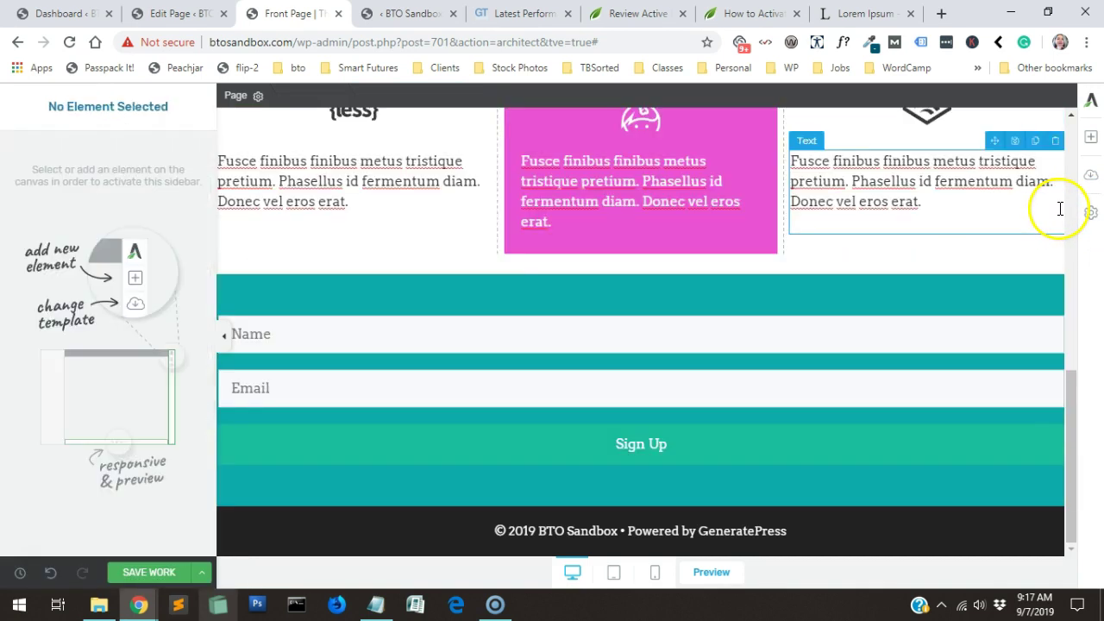
- Insert a text element beside the lead generation form in the teal section and widen its column to about two thirds
click(1090, 137)
scroll(1035, 258, up, 6)
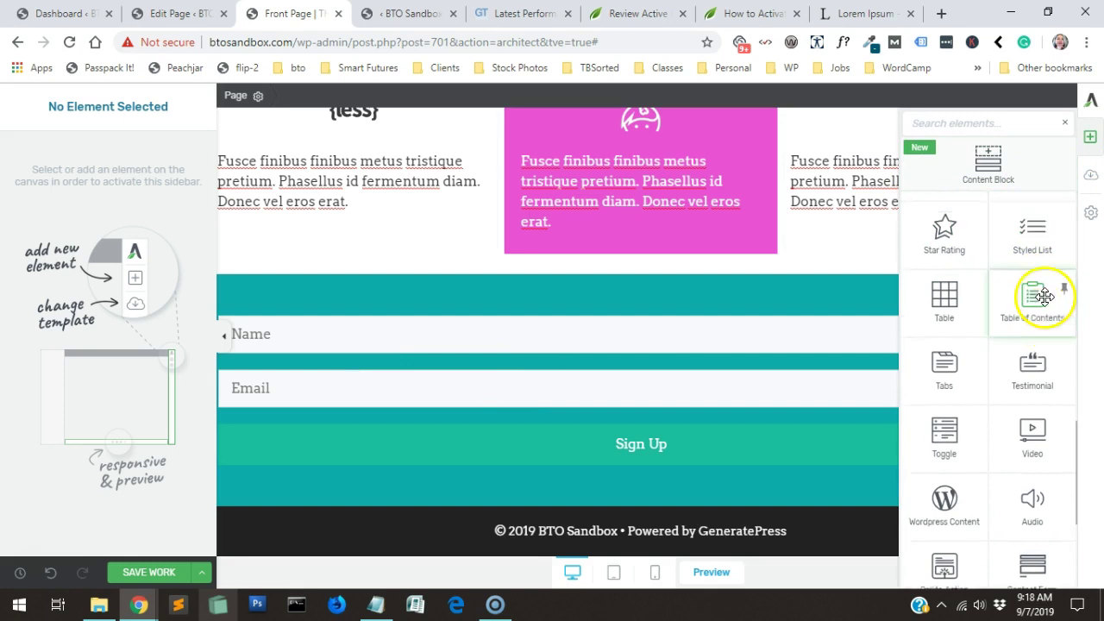
mouse_move(947, 250)
mouse_down()
mouse_move(758, 295)
mouse_move(189, 396)
mouse_move(222, 382)
mouse_move(217, 421)
mouse_up()
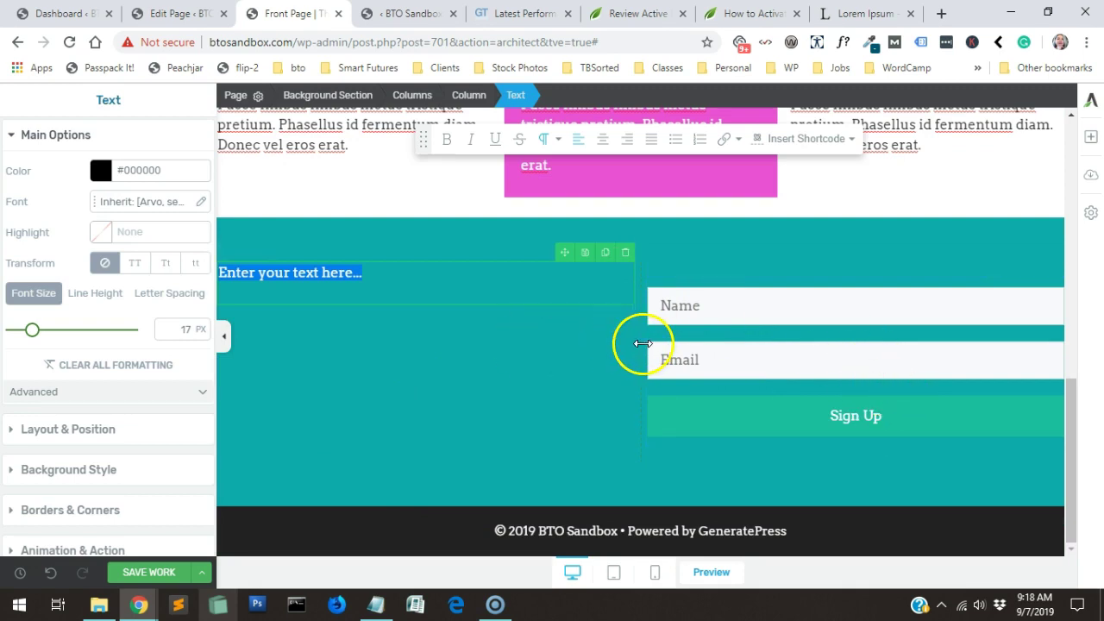
drag(691, 346, 792, 354)
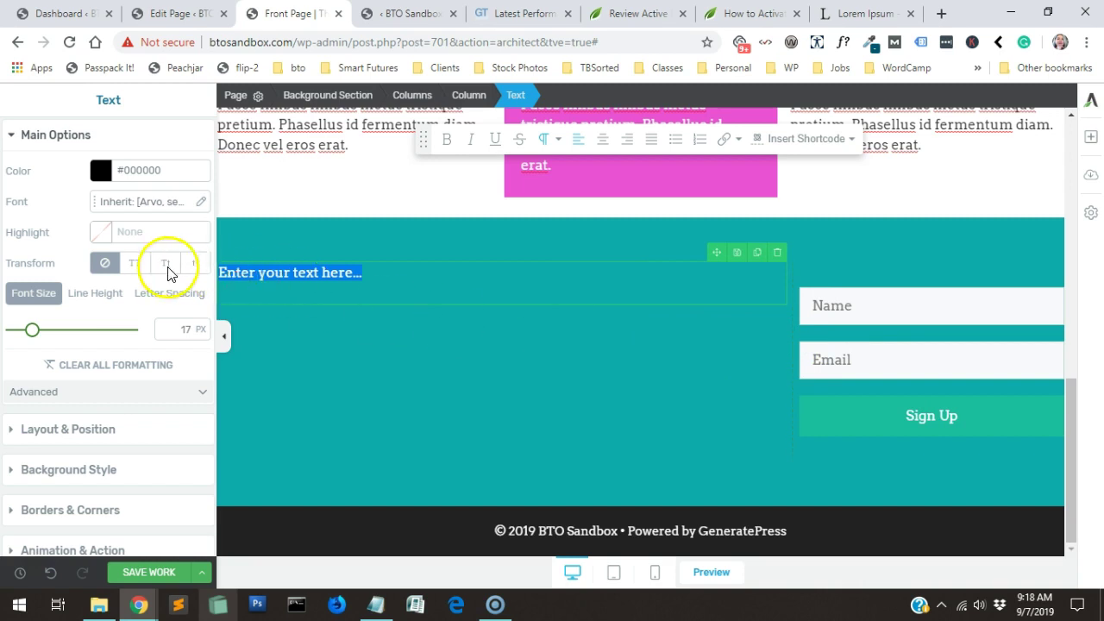
- Set the teal background section's content maximum width to 1120 px and centre its content vertically
click(377, 234)
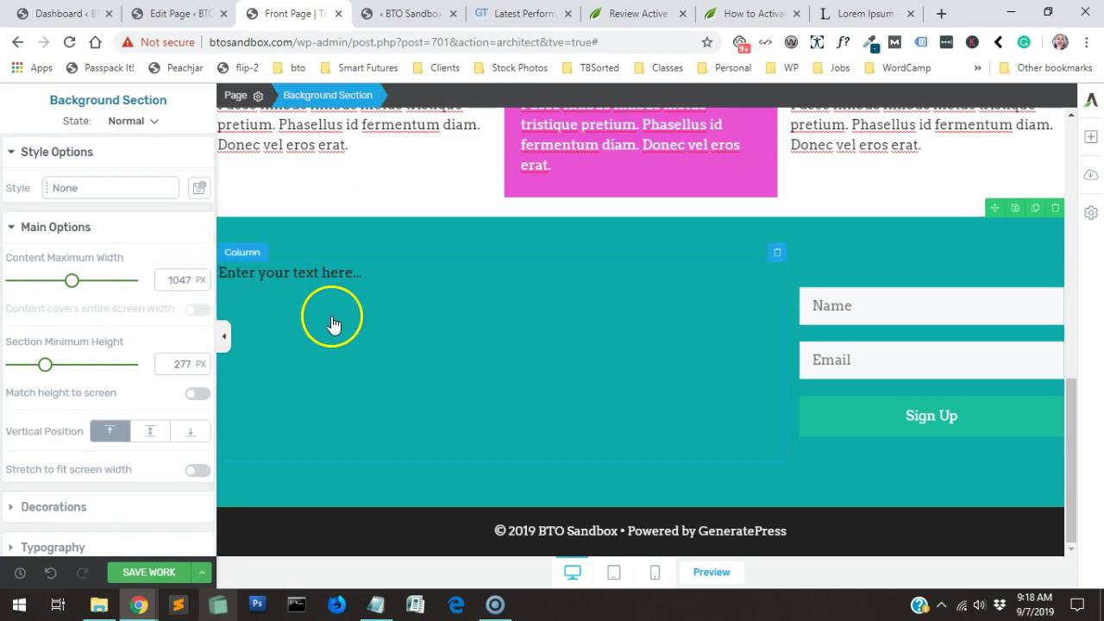
scroll(591, 269, up, 10)
scroll(603, 281, down, 2)
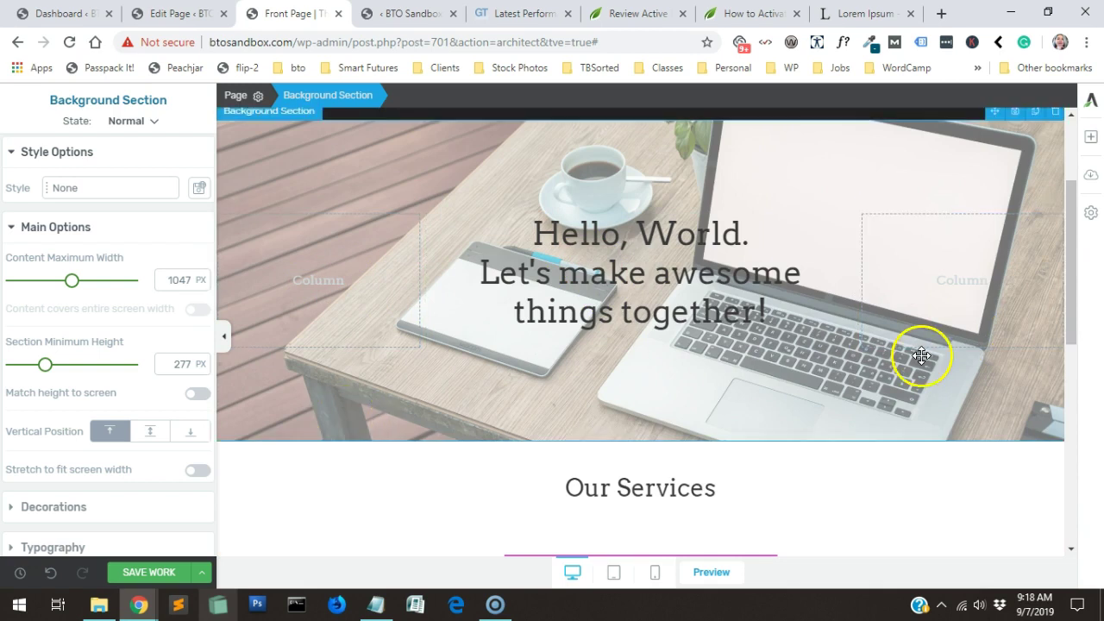
scroll(345, 374, down, 2)
scroll(345, 374, down, 6)
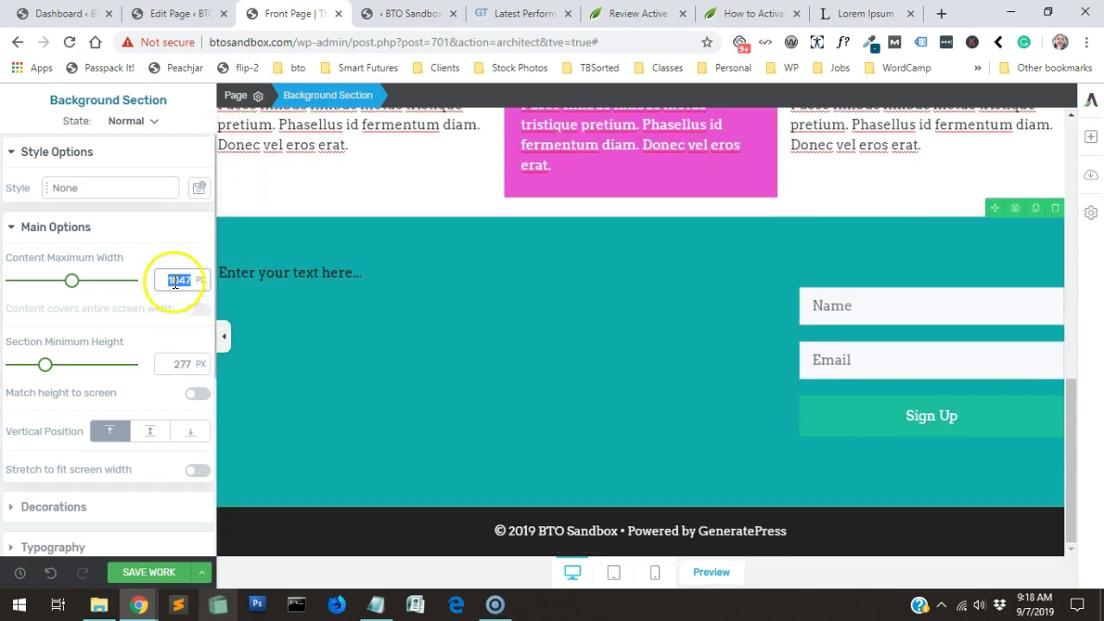
text(11)
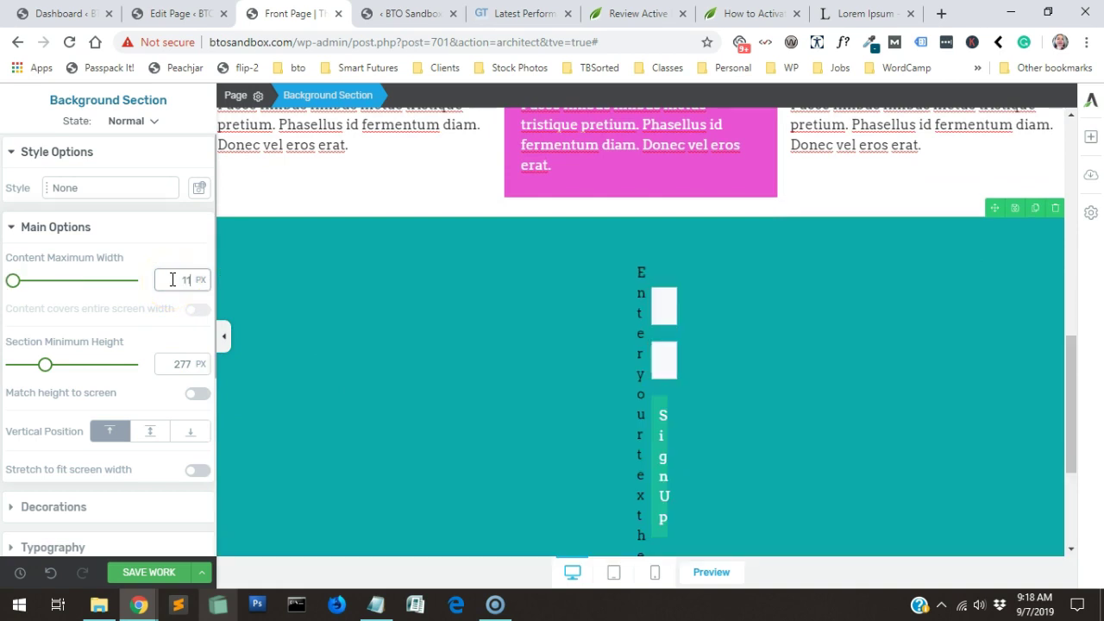
text(20)
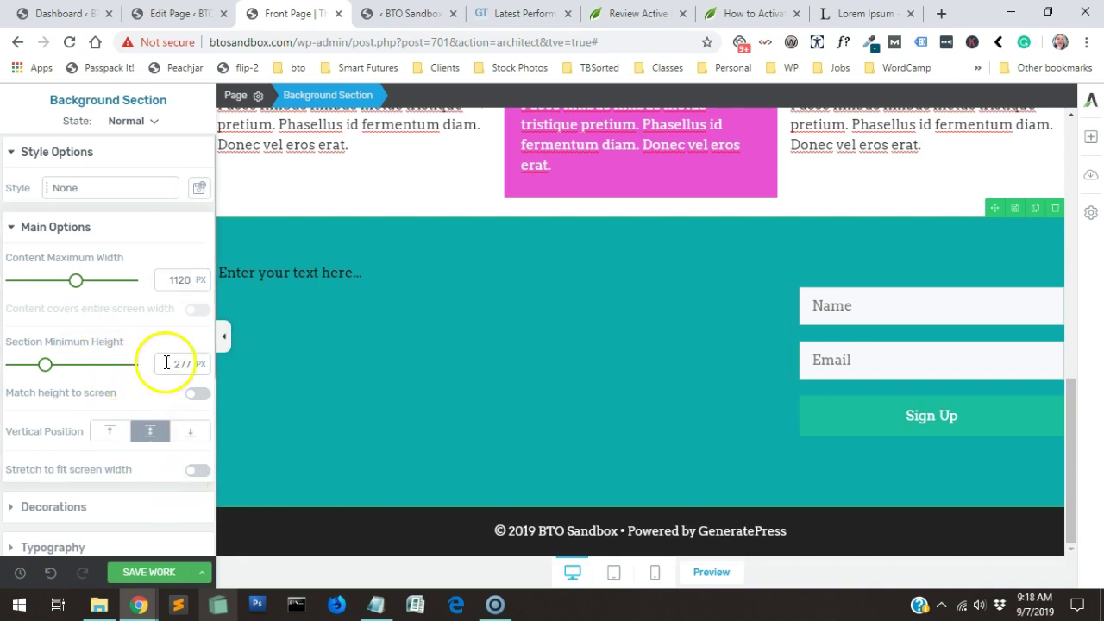
- Replace the placeholder text beside the form with the lorem ipsum passage from "Fusce finibus finibus metus" to "placerat dui."
click(467, 295)
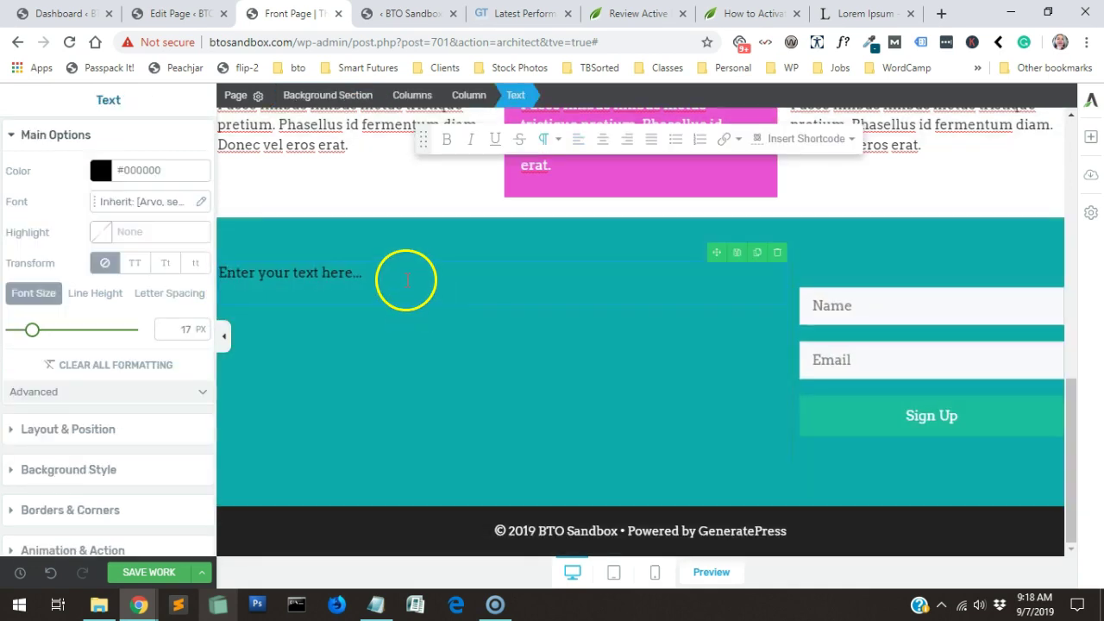
click(405, 278)
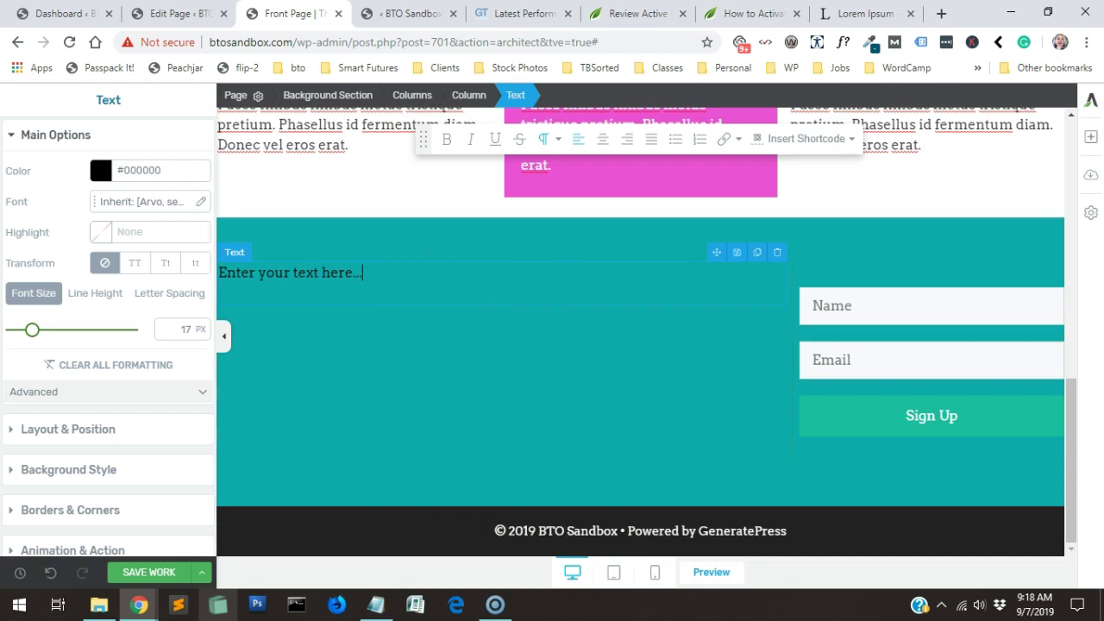
click(872, 13)
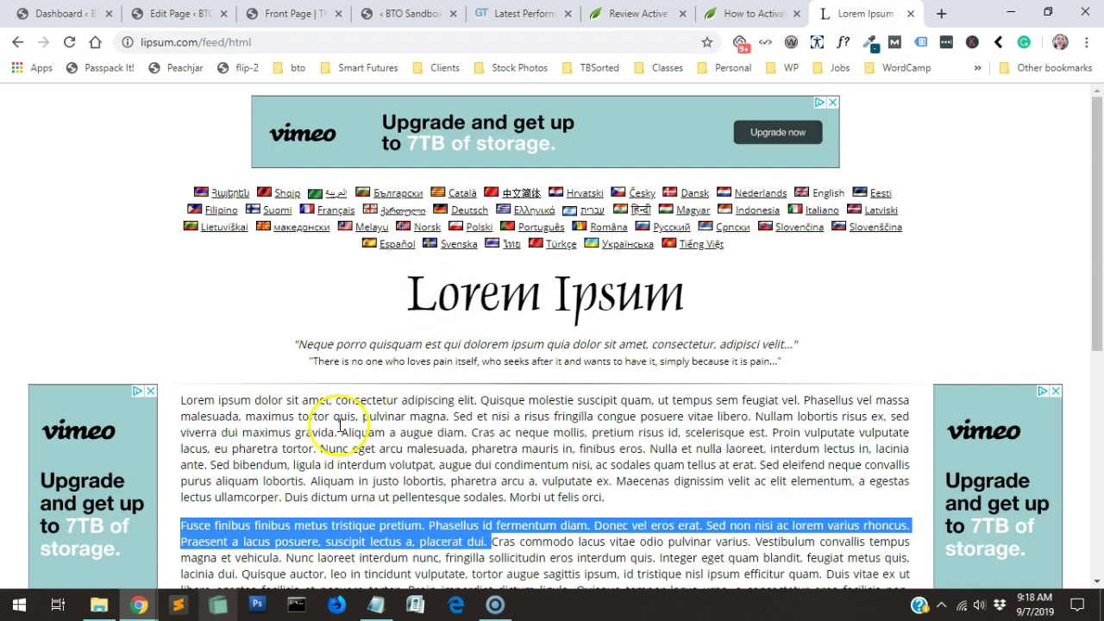
click(747, 13)
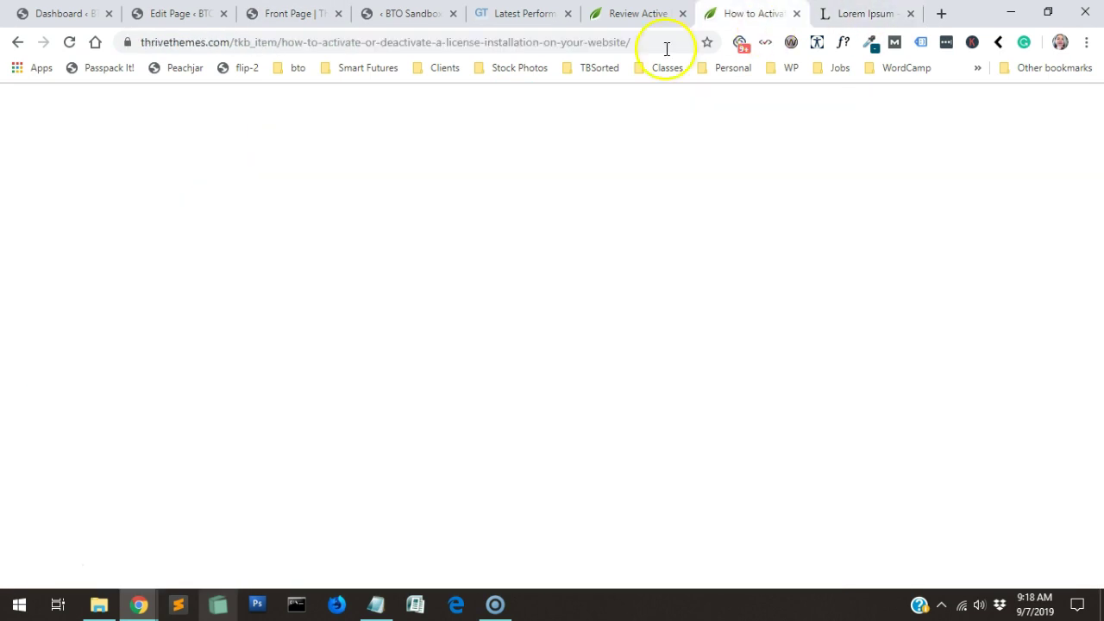
click(638, 13)
click(293, 13)
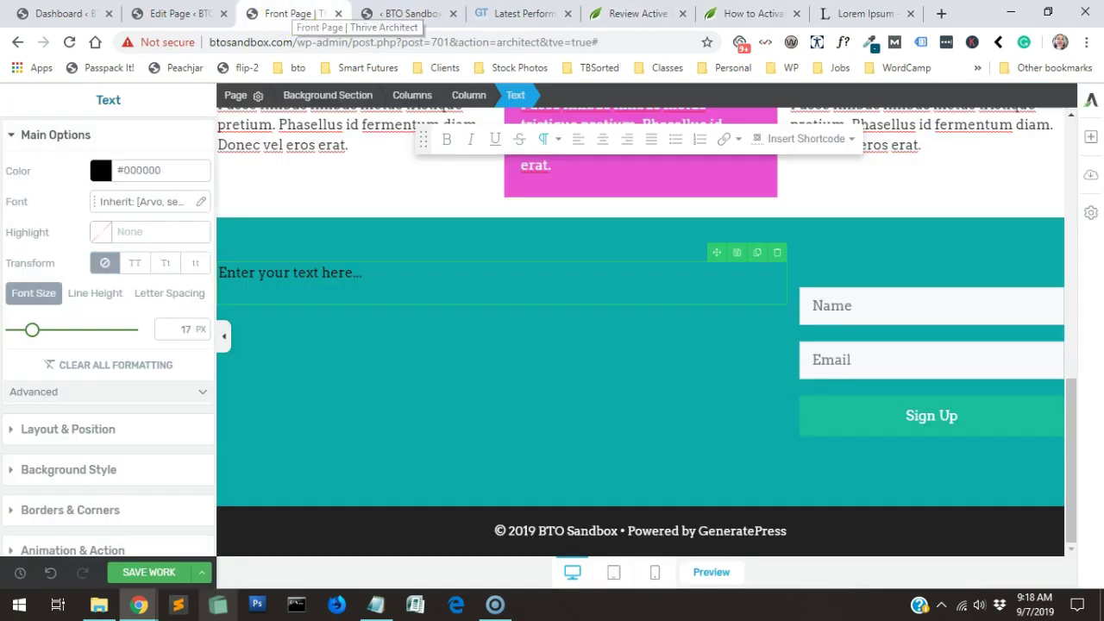
click(308, 273)
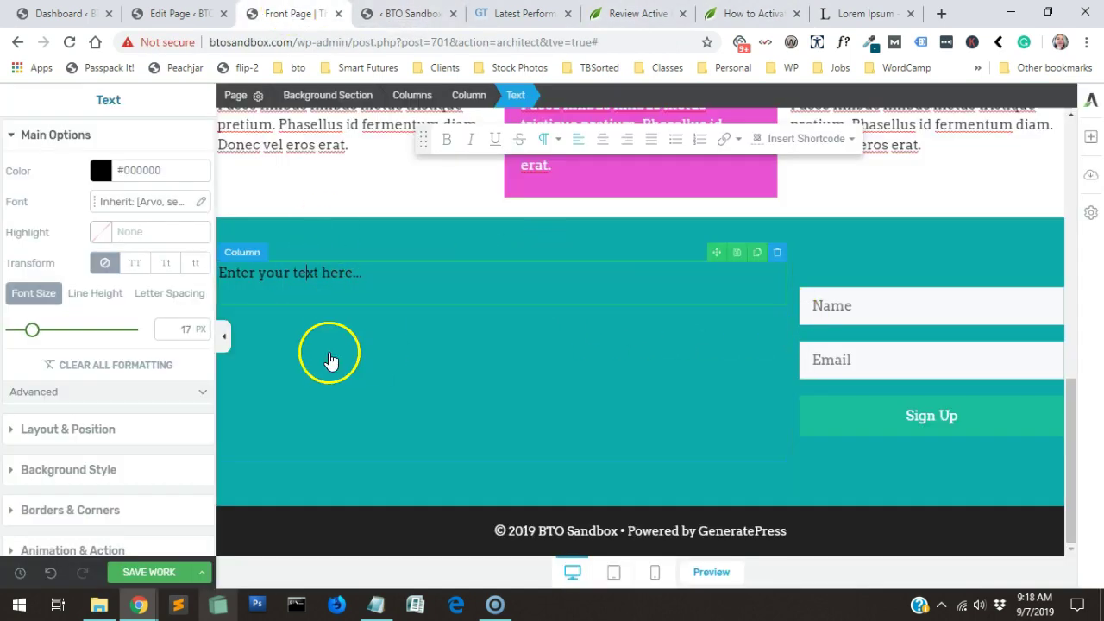
click(475, 276)
key(ctrl+a)
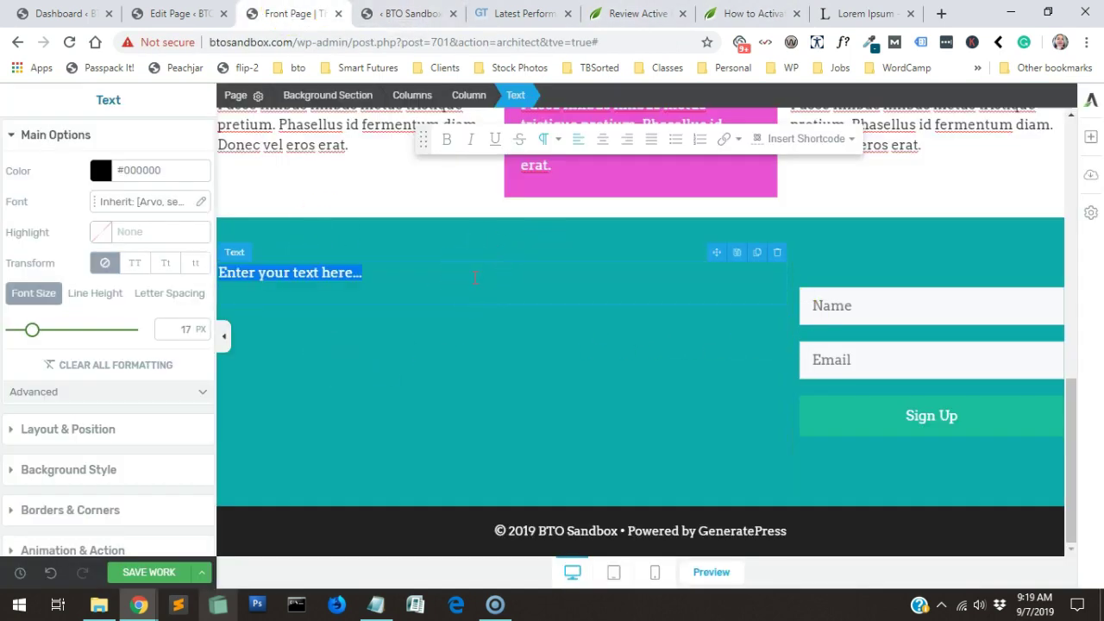
text(Fusce finibus finibus metus tristique pretium. Phasellus id fermentum diam. Donec vel eros erat. Sed non nisi ac lorem varius rhoncus. Praesent a lacus posuere, suscipit lectus a, placerat dui.)
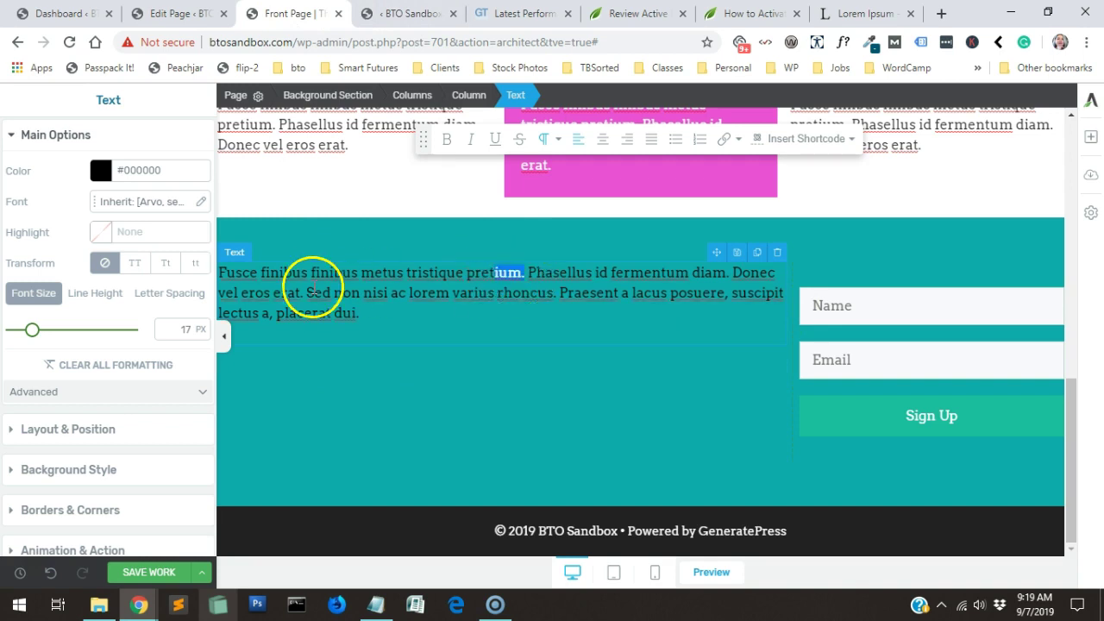
key(shift+End)
click(389, 292)
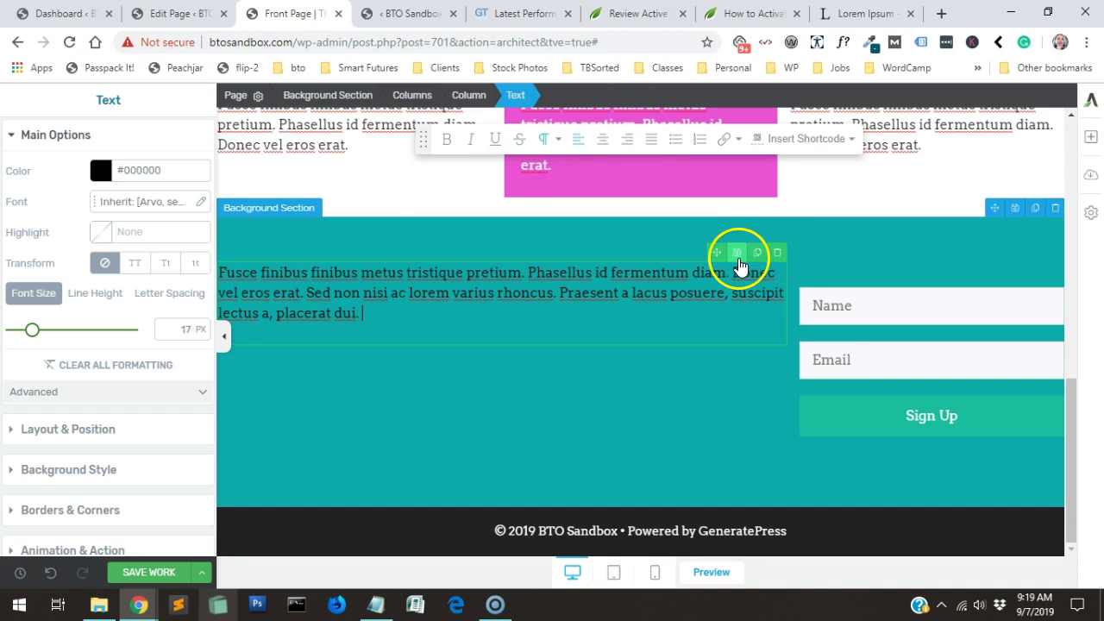
- Duplicate the paragraph beside the form and turn the upper copy into a Heading 3 reading "Call to Action Header"
click(756, 253)
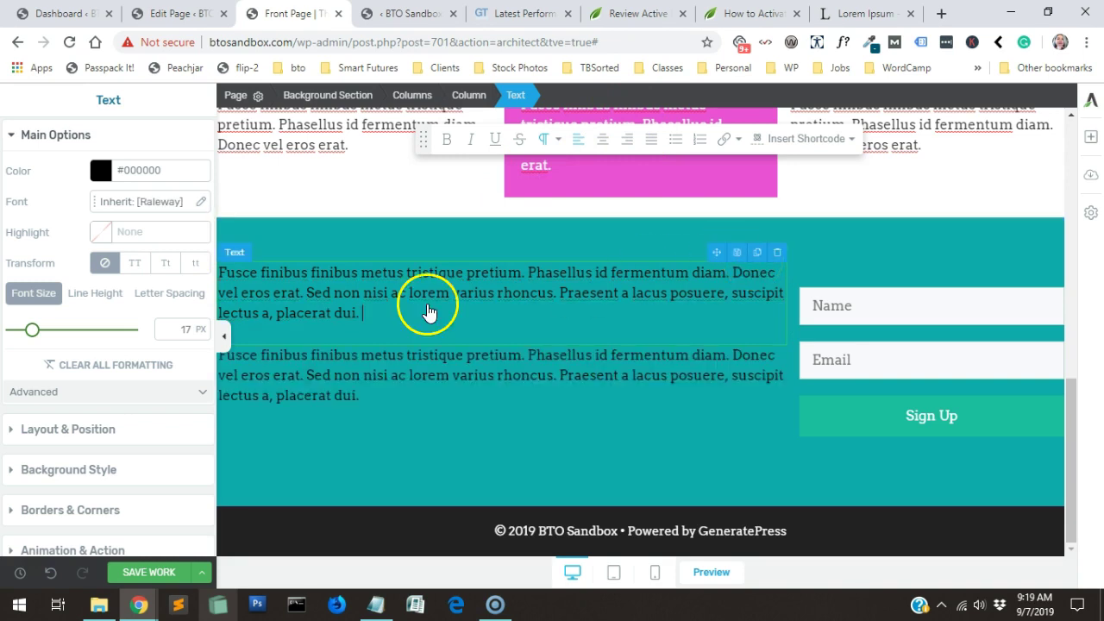
drag(466, 322, 222, 273)
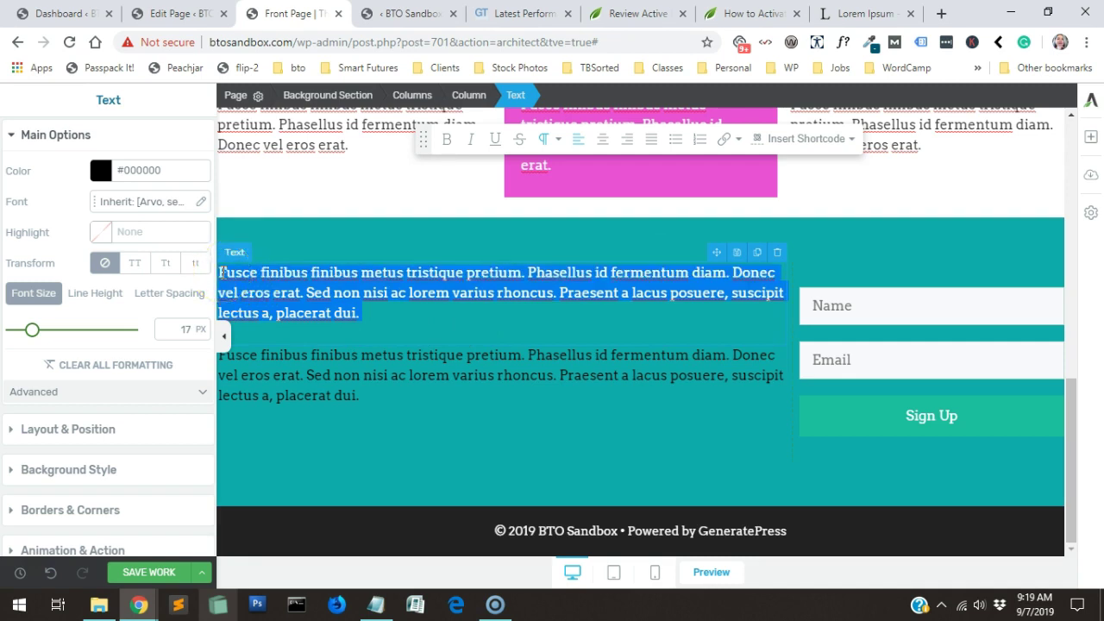
text(Call to Action )
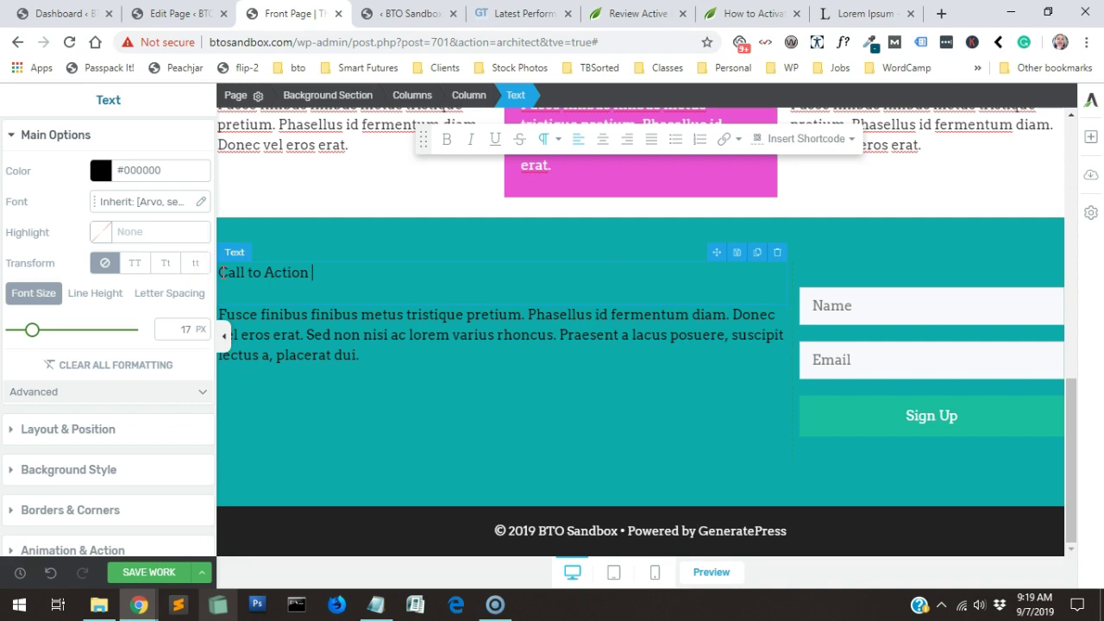
text(Header)
click(556, 142)
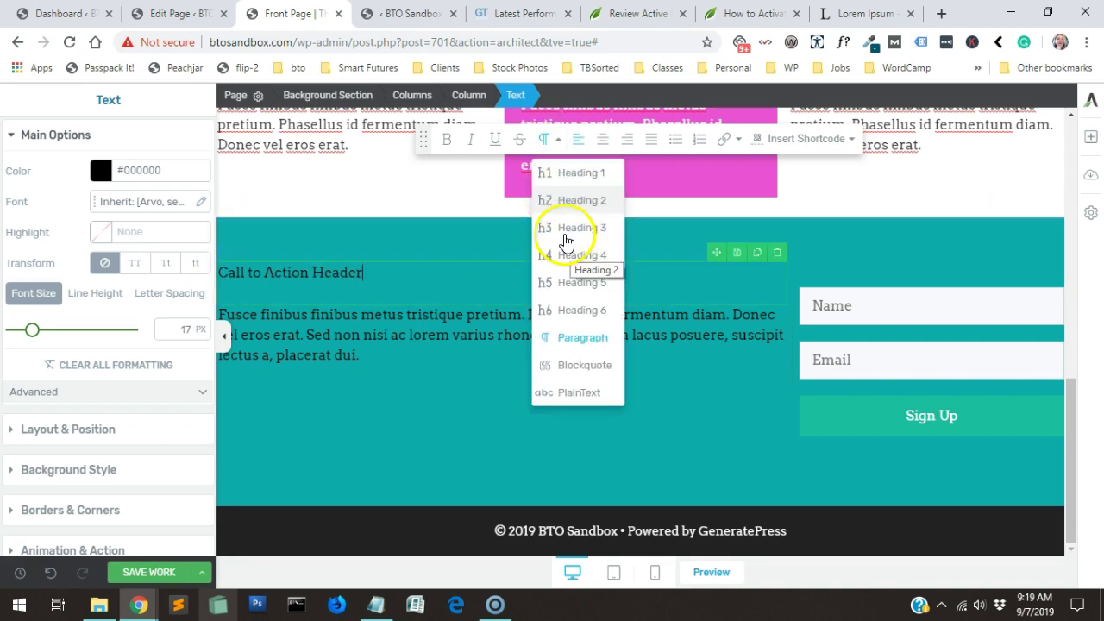
click(564, 230)
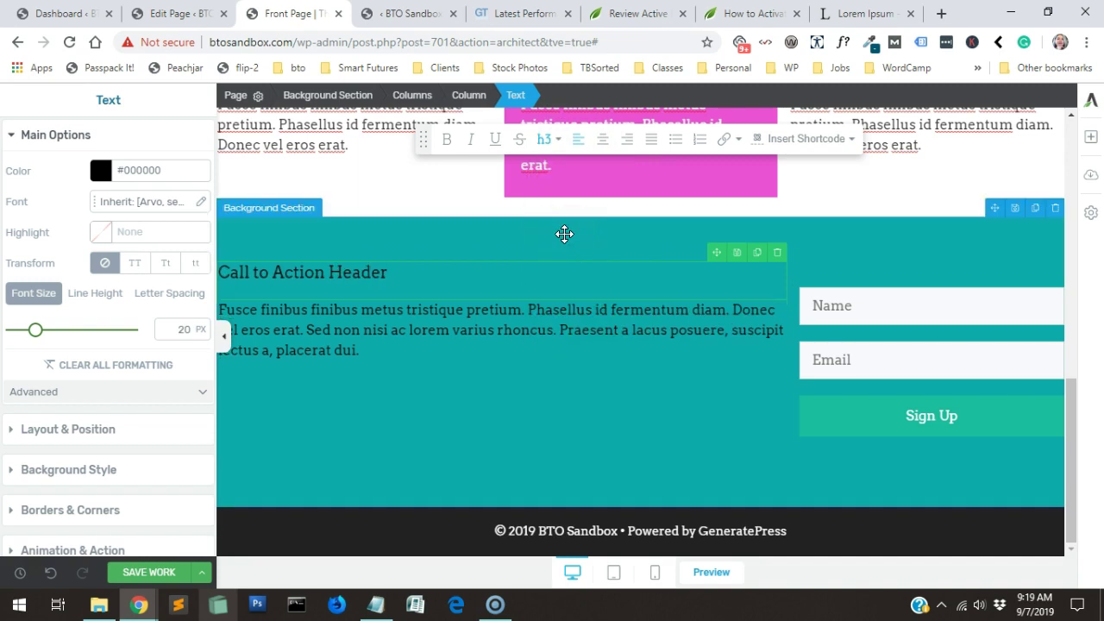
- Set the teal background section's typography colour to white (#ffffff)
click(354, 267)
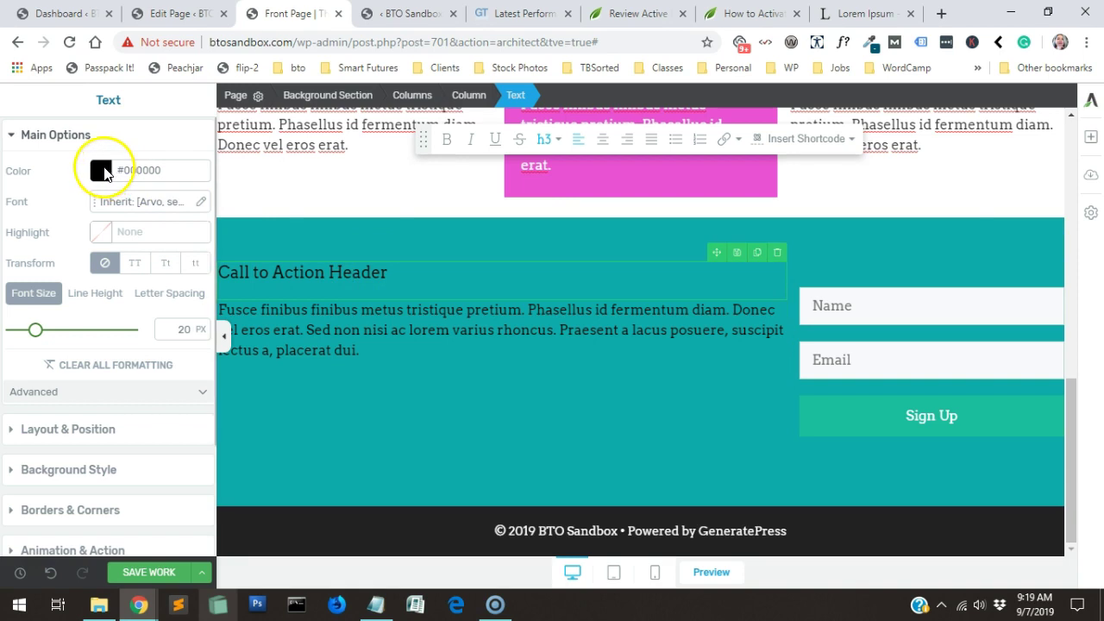
click(275, 238)
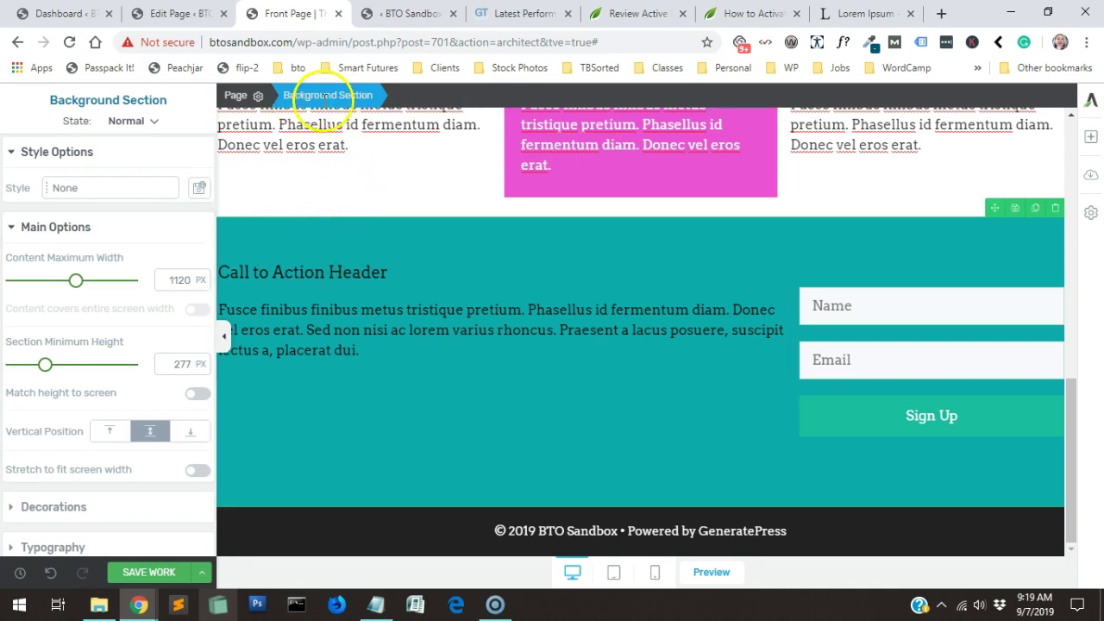
scroll(138, 340, down, 5)
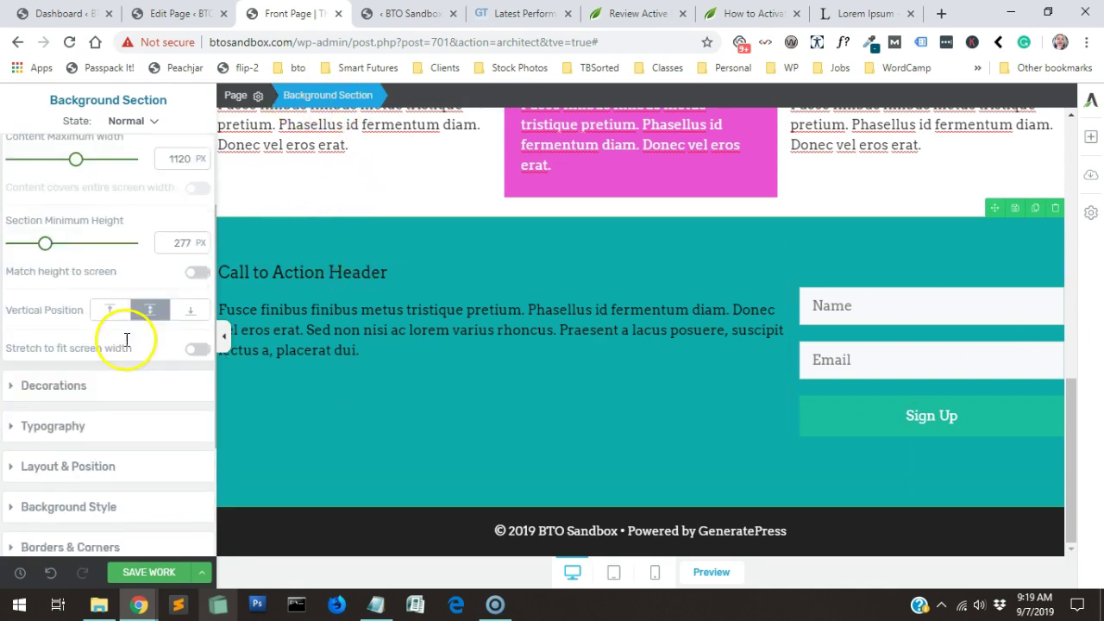
click(86, 251)
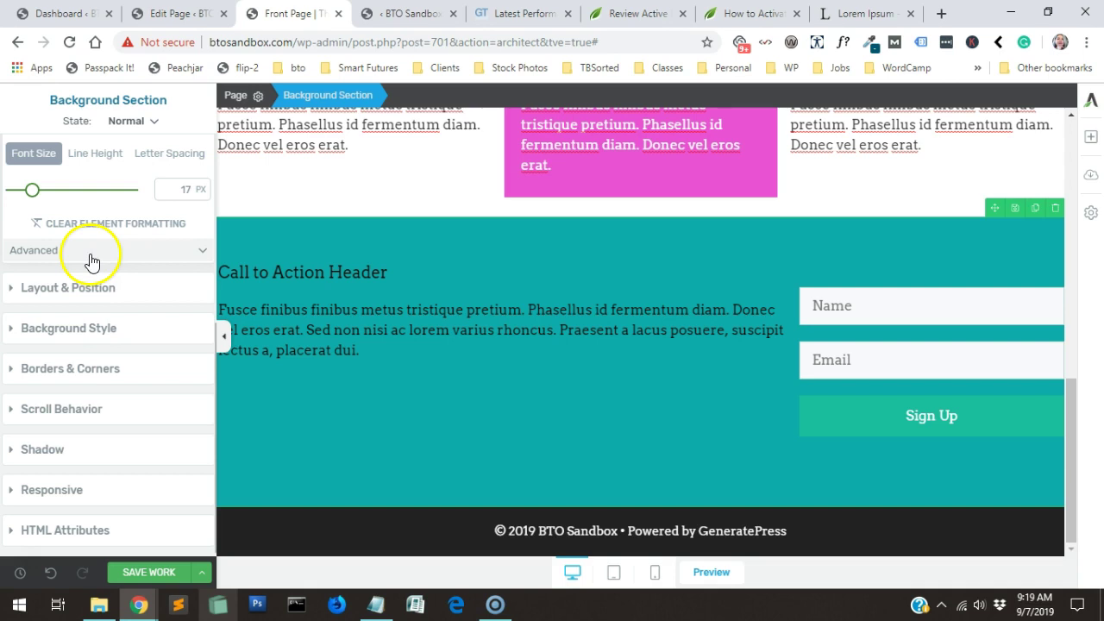
scroll(125, 289, up, 4)
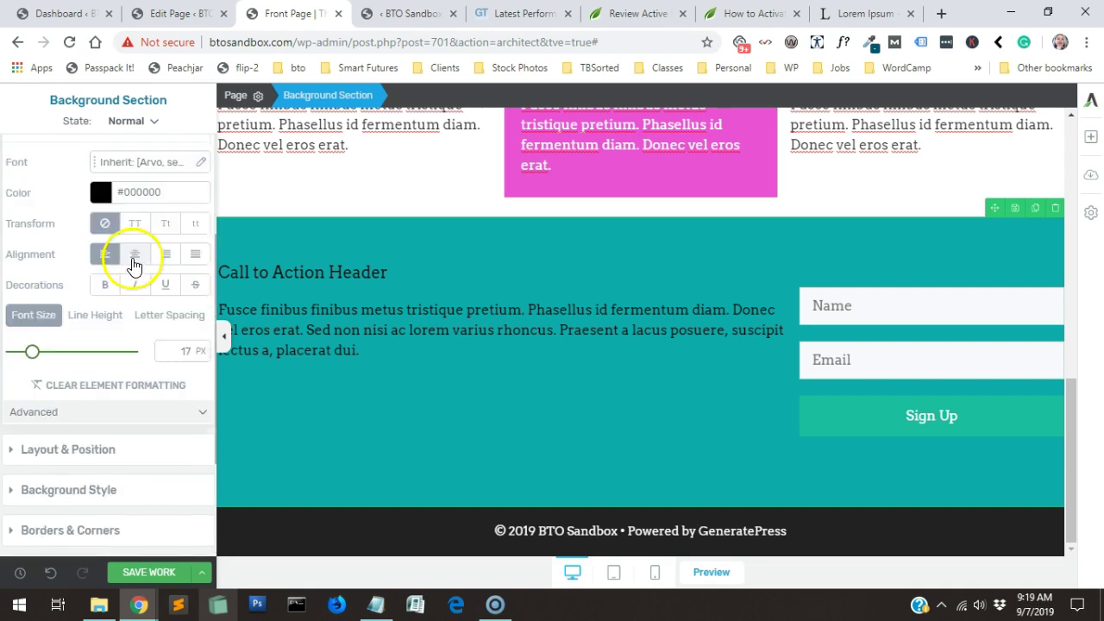
scroll(108, 276, down, 1)
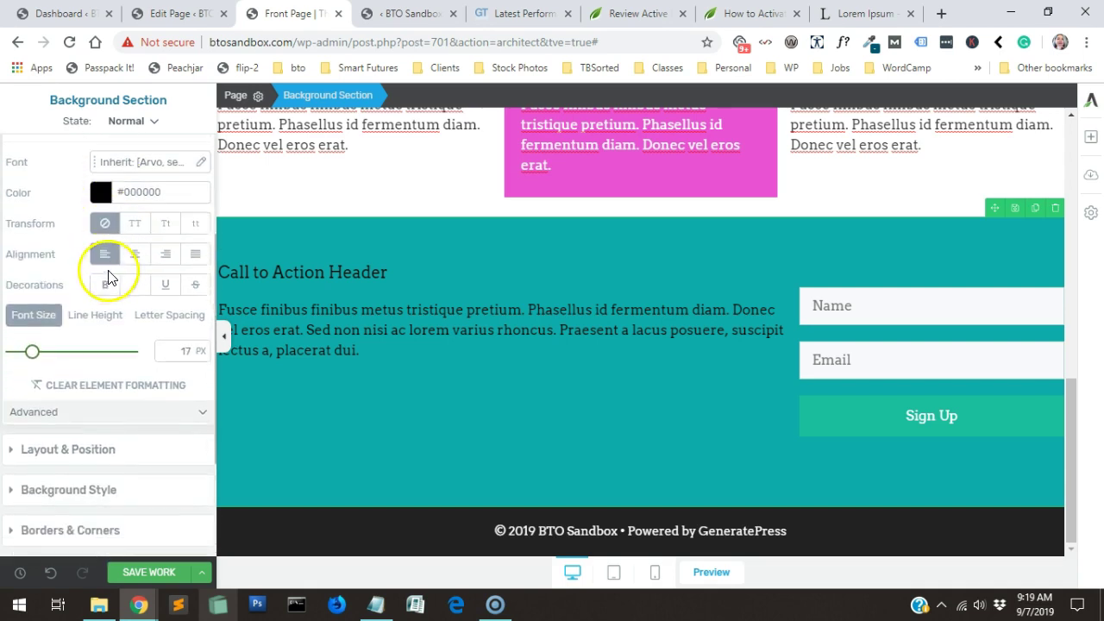
click(101, 193)
drag(61, 316, 15, 221)
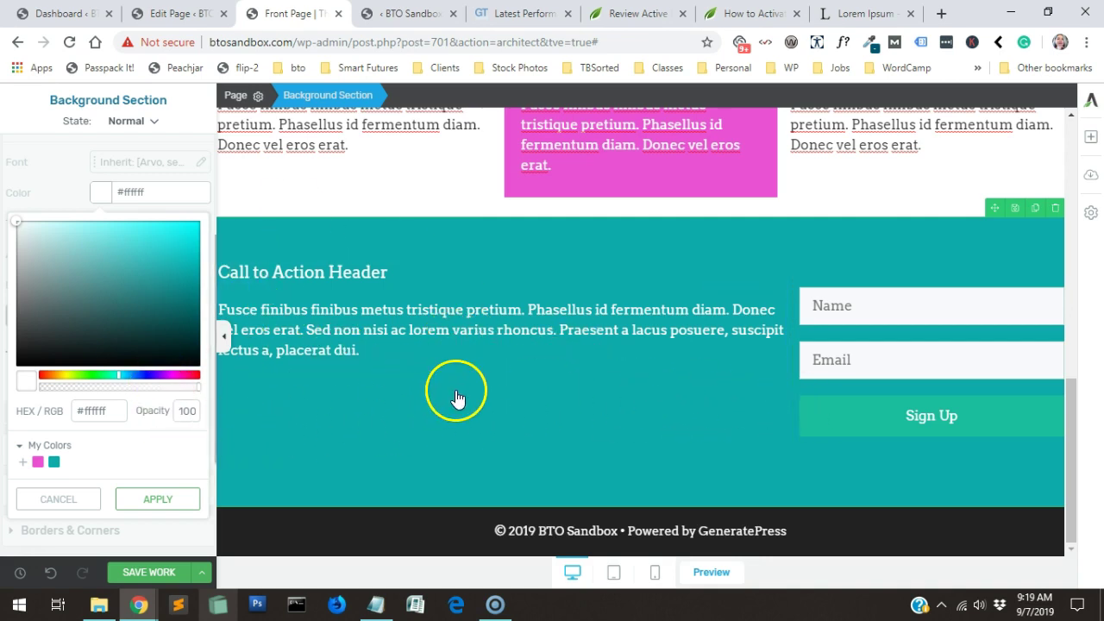
- Set the right padding of the column holding the call to action text to 20 px
click(785, 345)
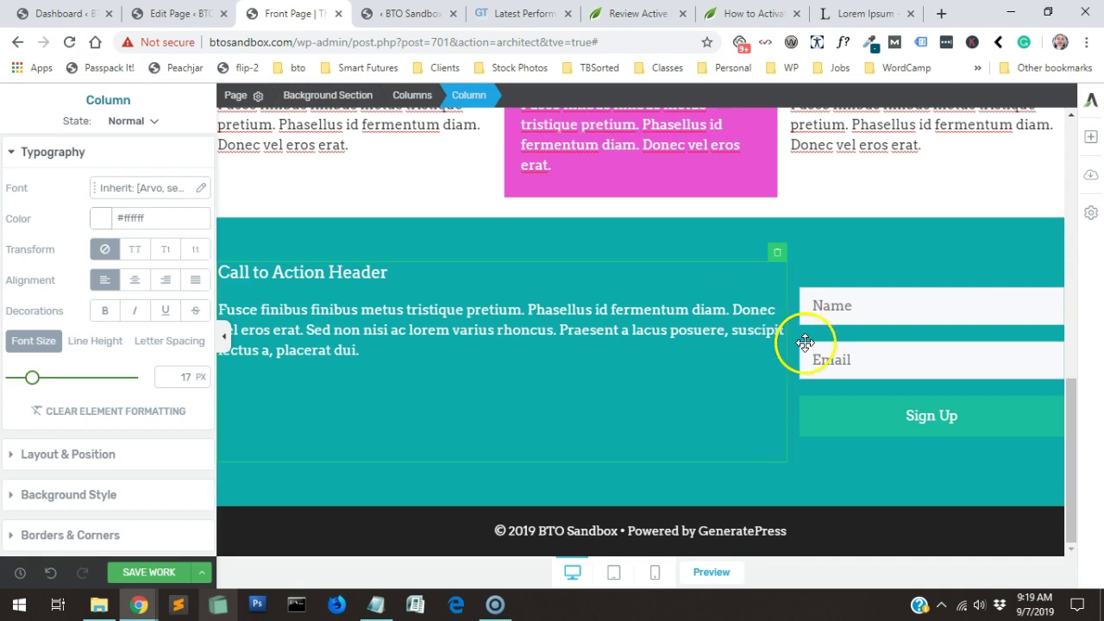
click(783, 298)
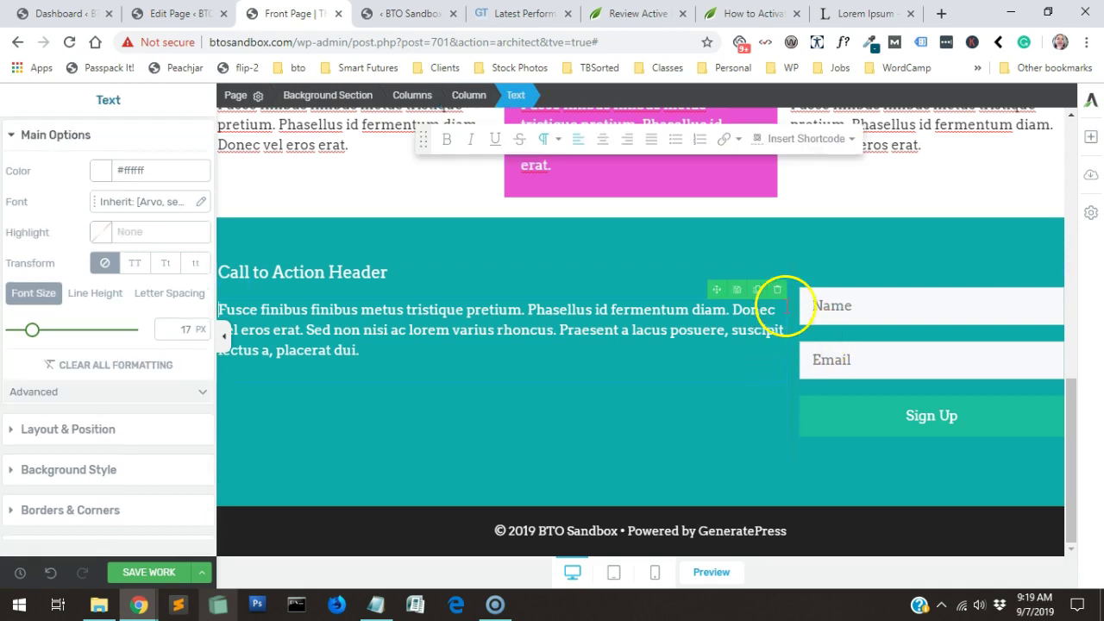
click(477, 99)
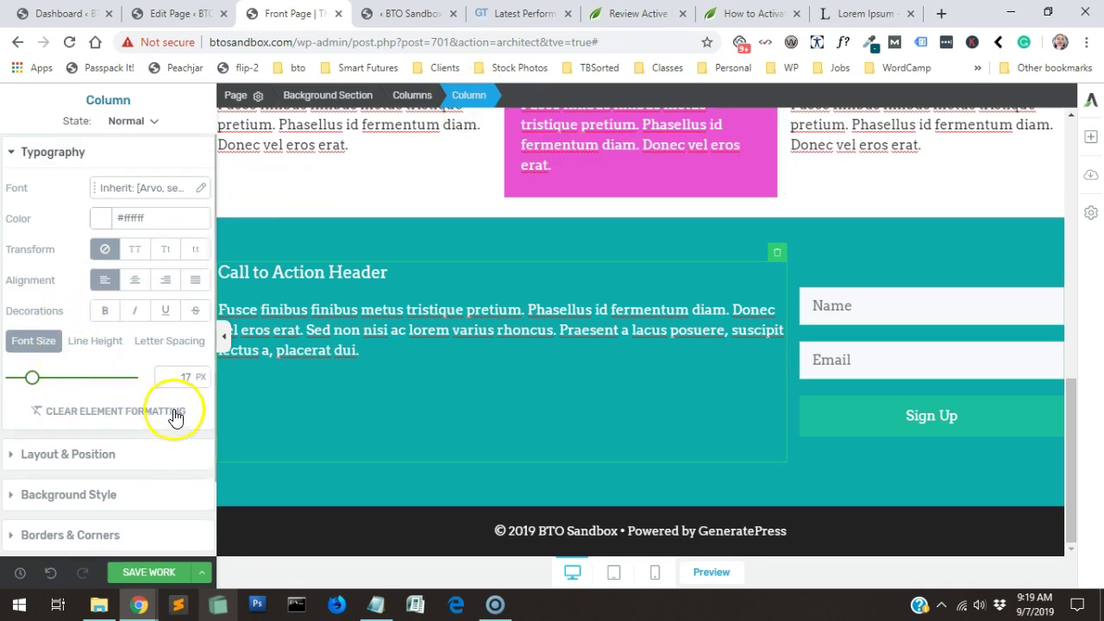
click(155, 457)
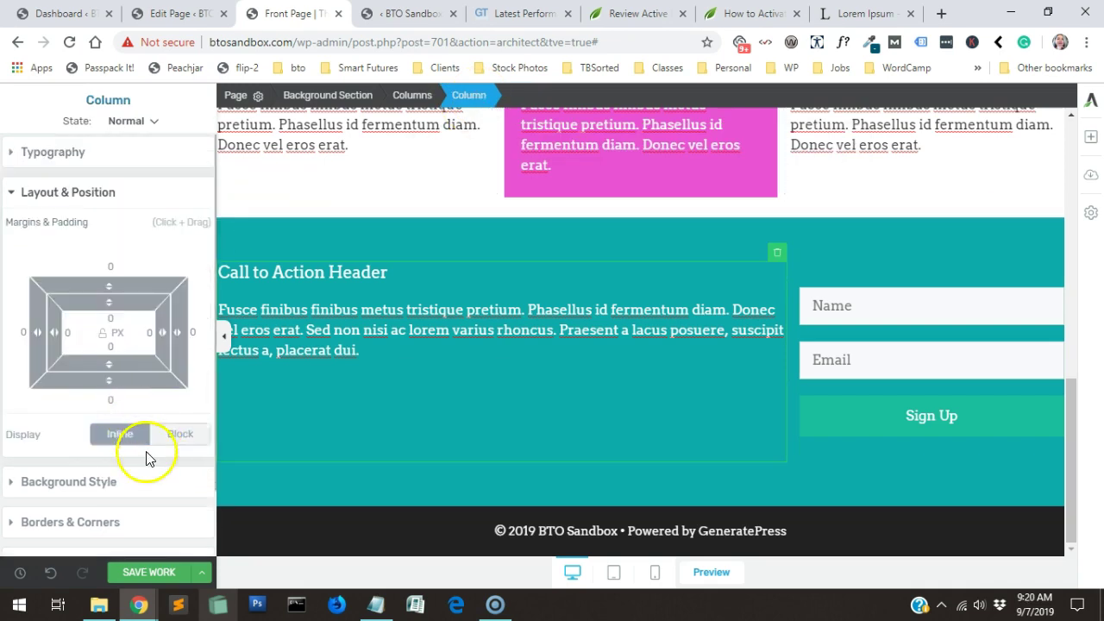
click(171, 343)
text(20)
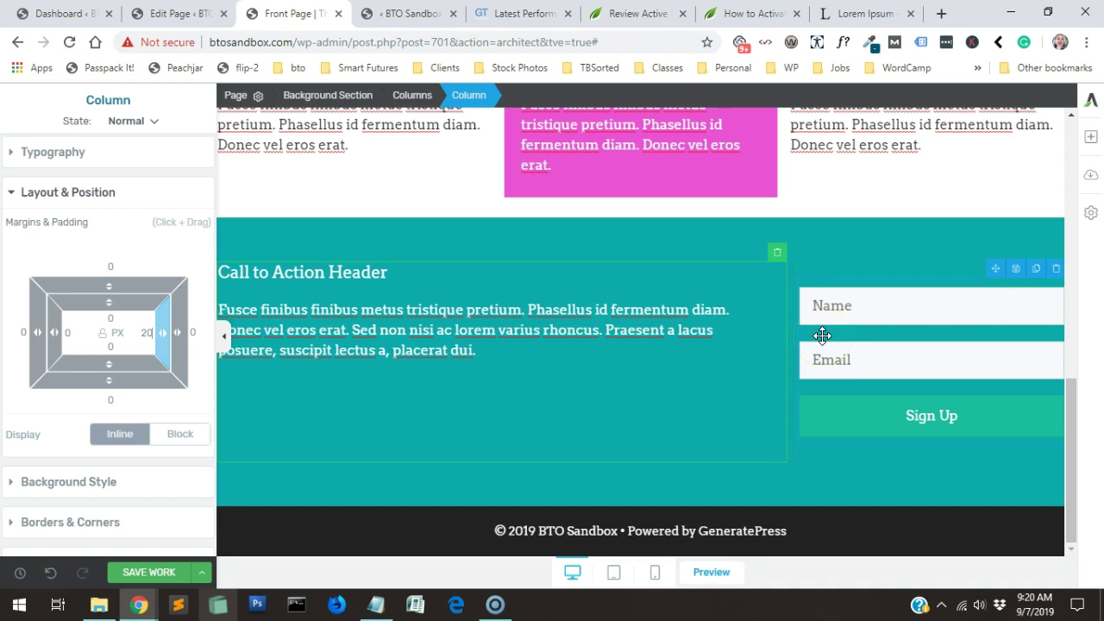
click(688, 365)
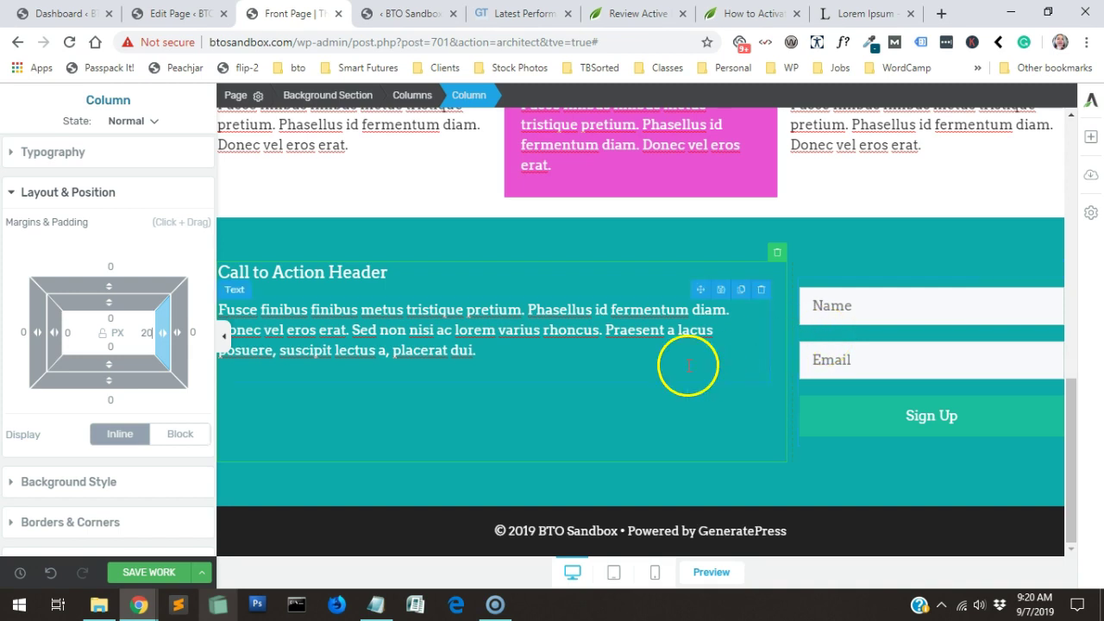
- Add a Post List element below the teal call to action section
click(1094, 158)
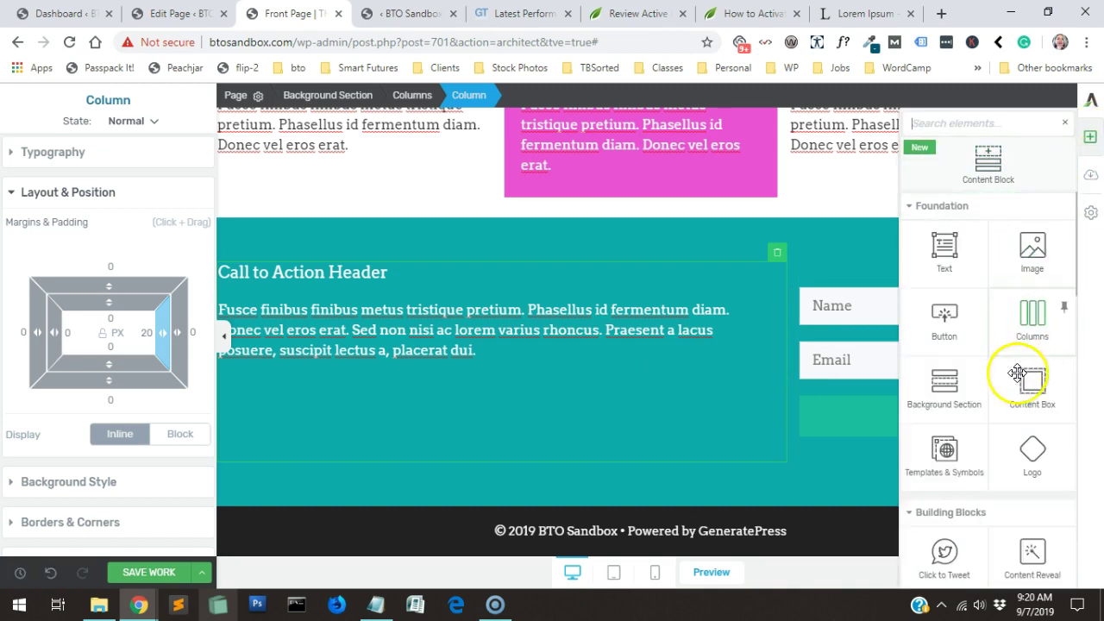
scroll(1007, 411, down, 5)
scroll(1007, 411, down, 4)
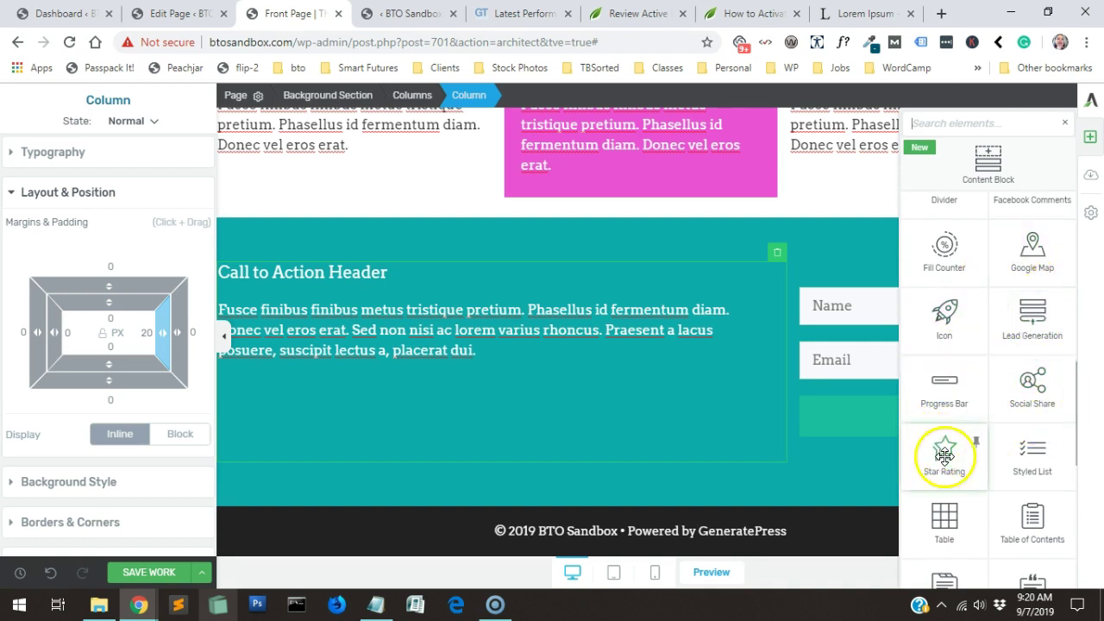
scroll(1022, 487, down, 2)
scroll(1028, 488, down, 3)
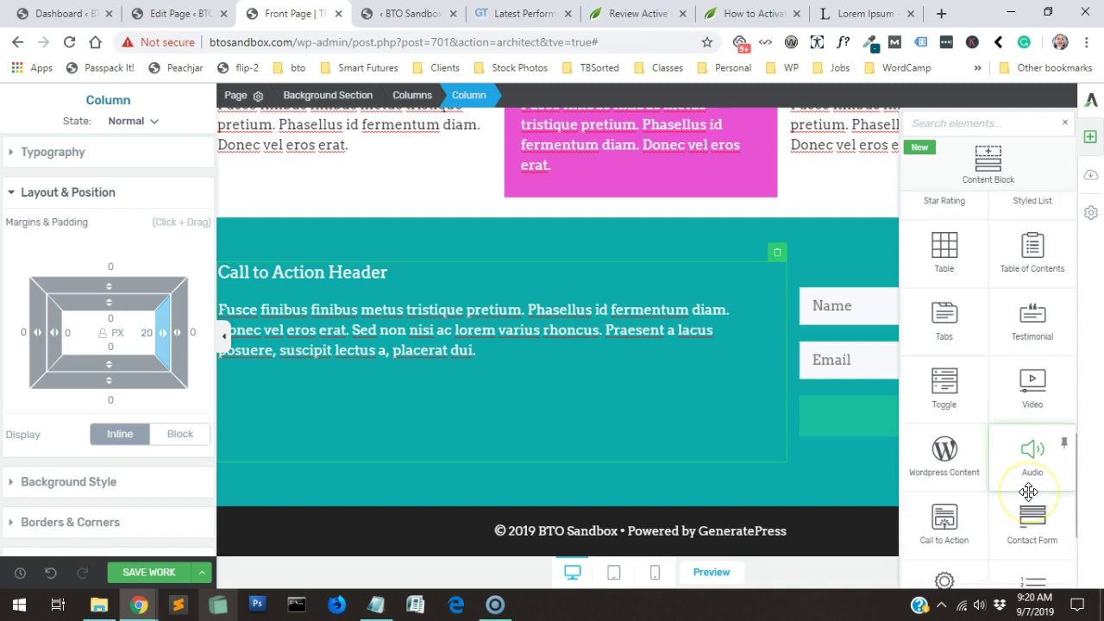
scroll(991, 509, down, 1)
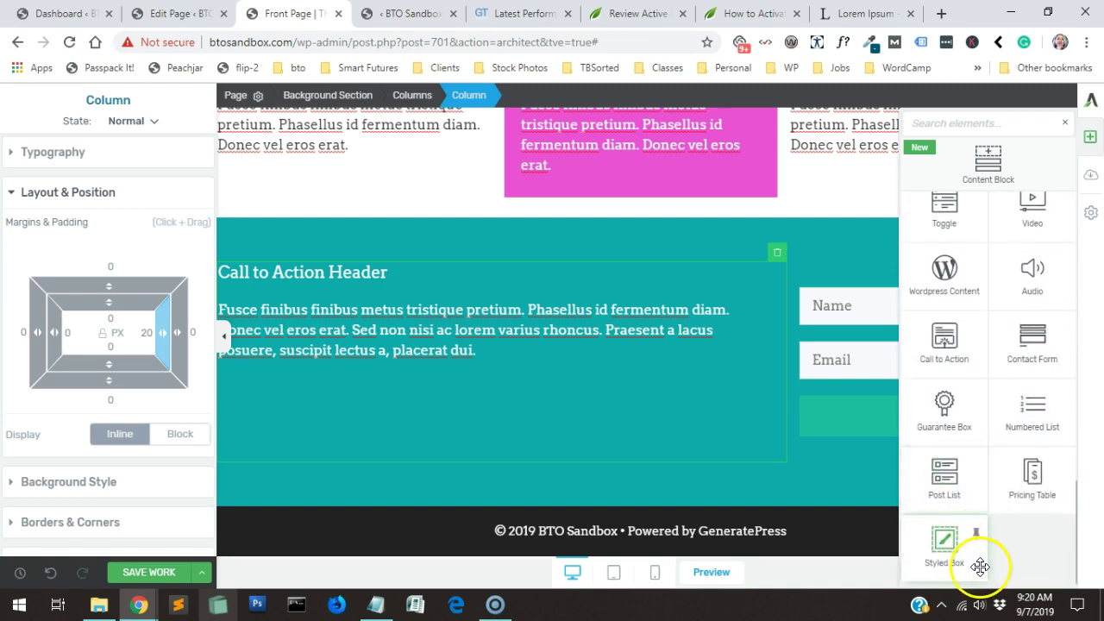
drag(959, 489, 613, 494)
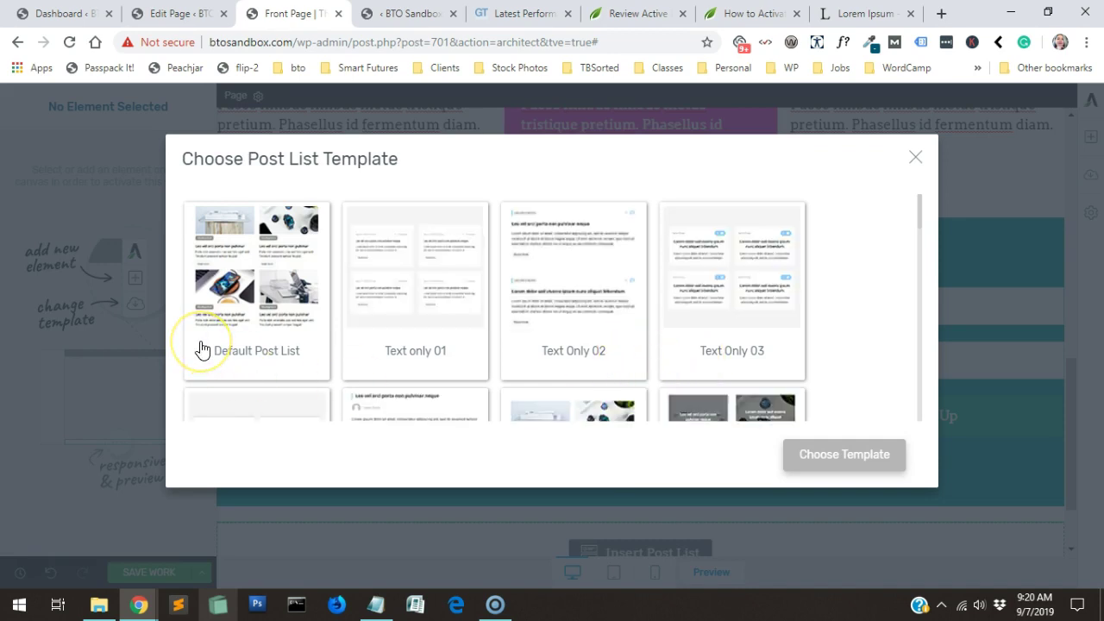
- Browse the post list templates and apply Image & Text 12
click(276, 291)
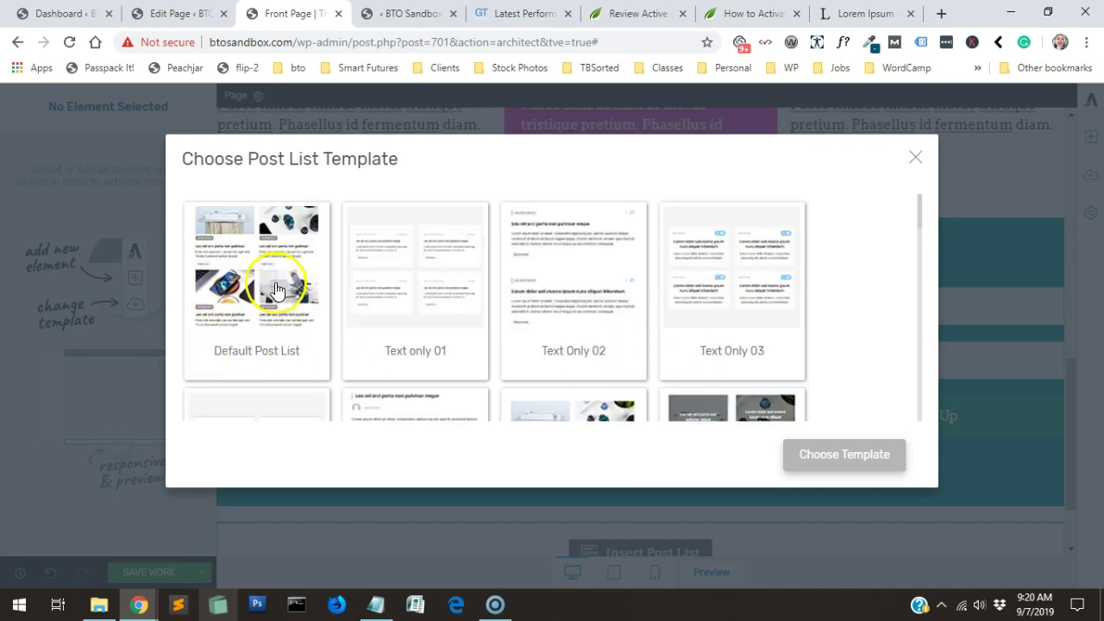
scroll(379, 284, down, 2)
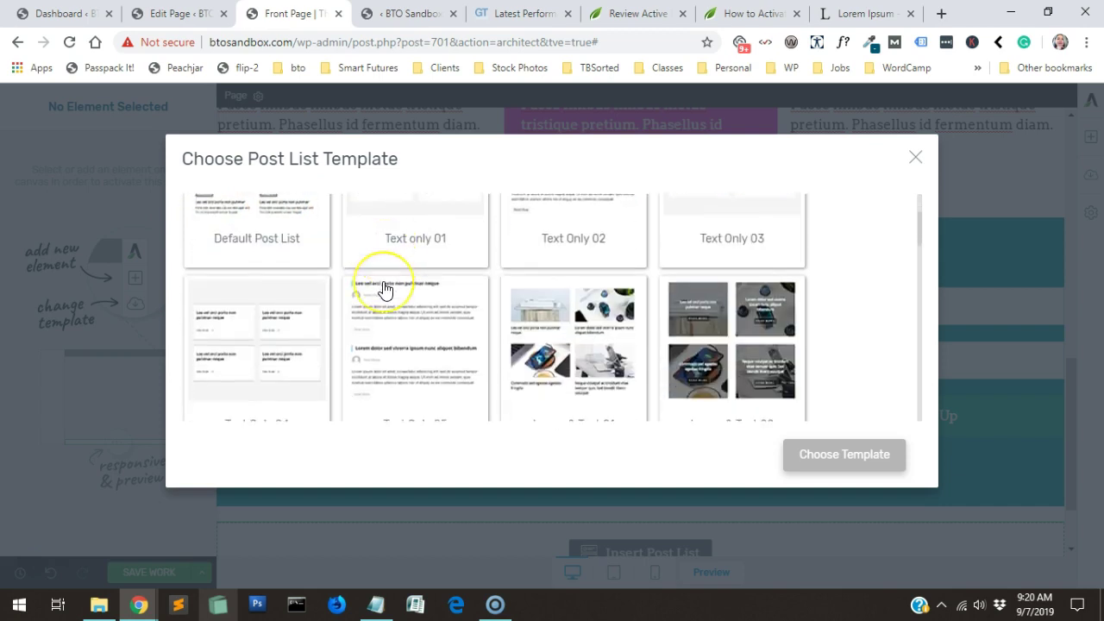
click(718, 329)
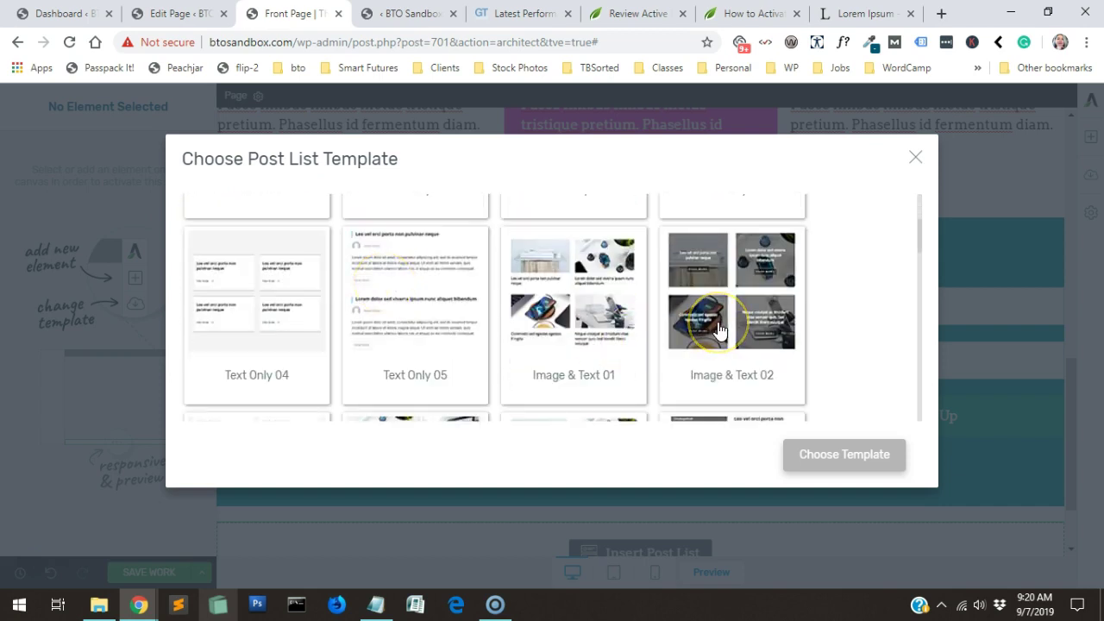
scroll(716, 301, down, 3)
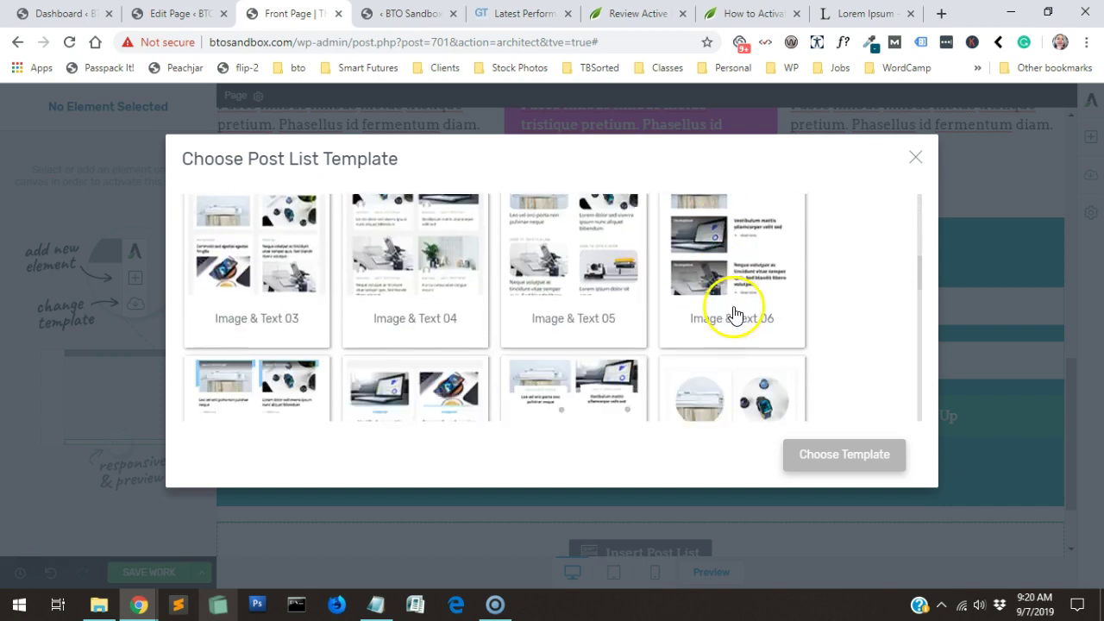
scroll(779, 293, up, 2)
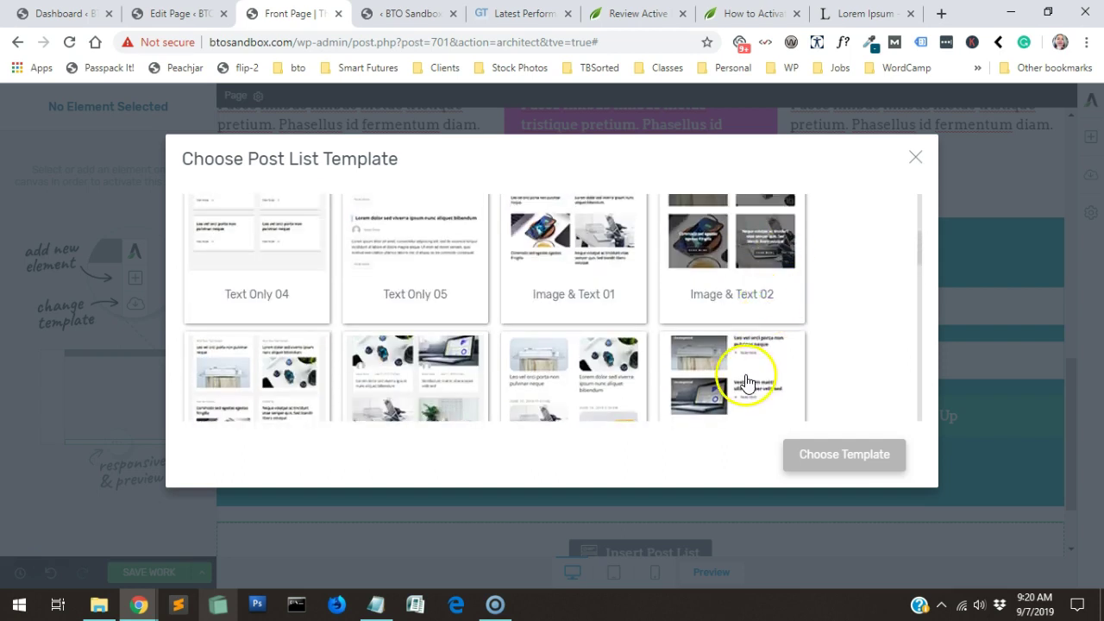
scroll(751, 382, down, 1)
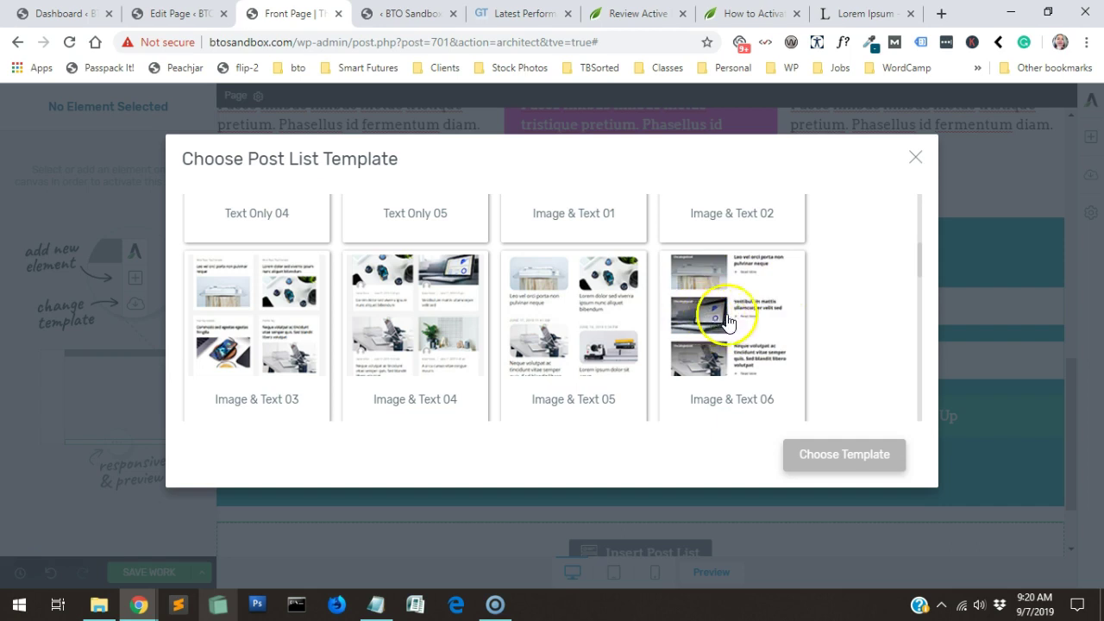
scroll(764, 322, down, 2)
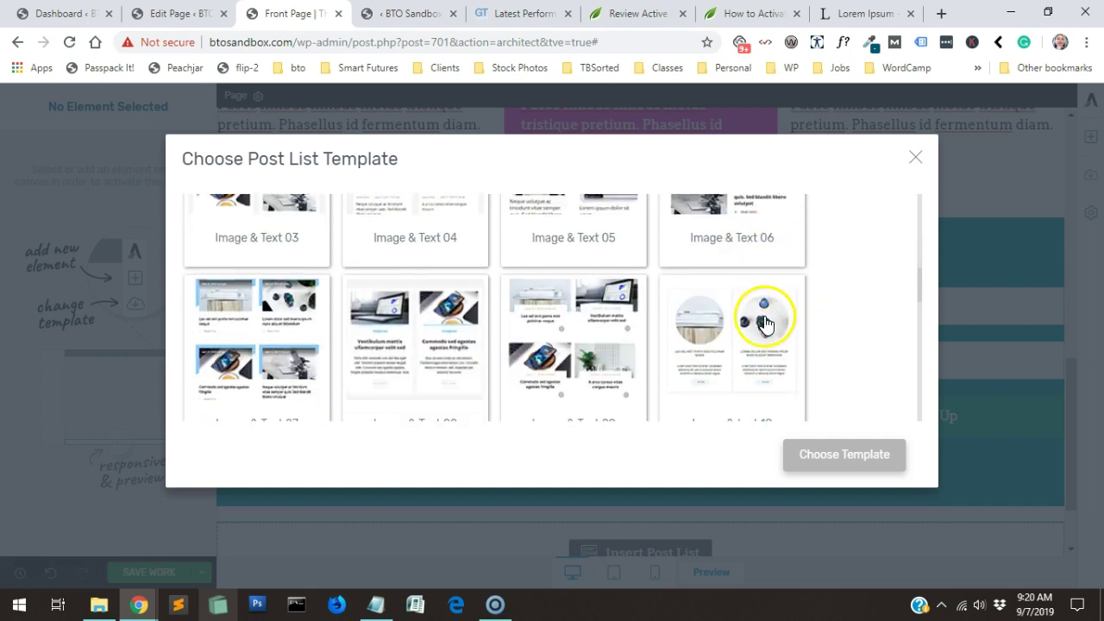
scroll(764, 323, down, 1)
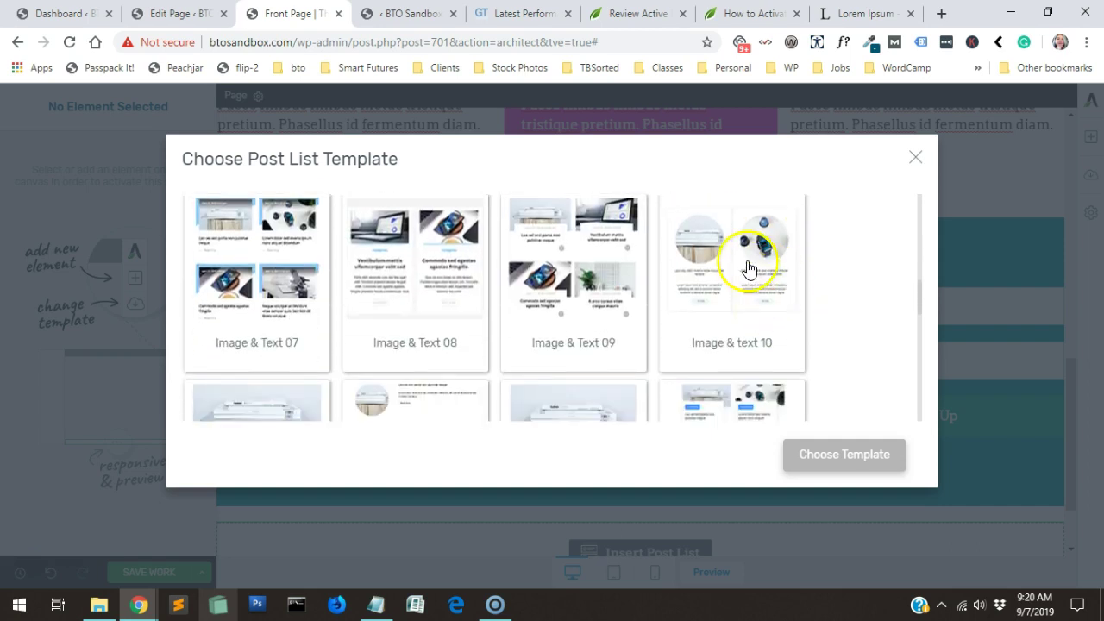
scroll(576, 254, down, 2)
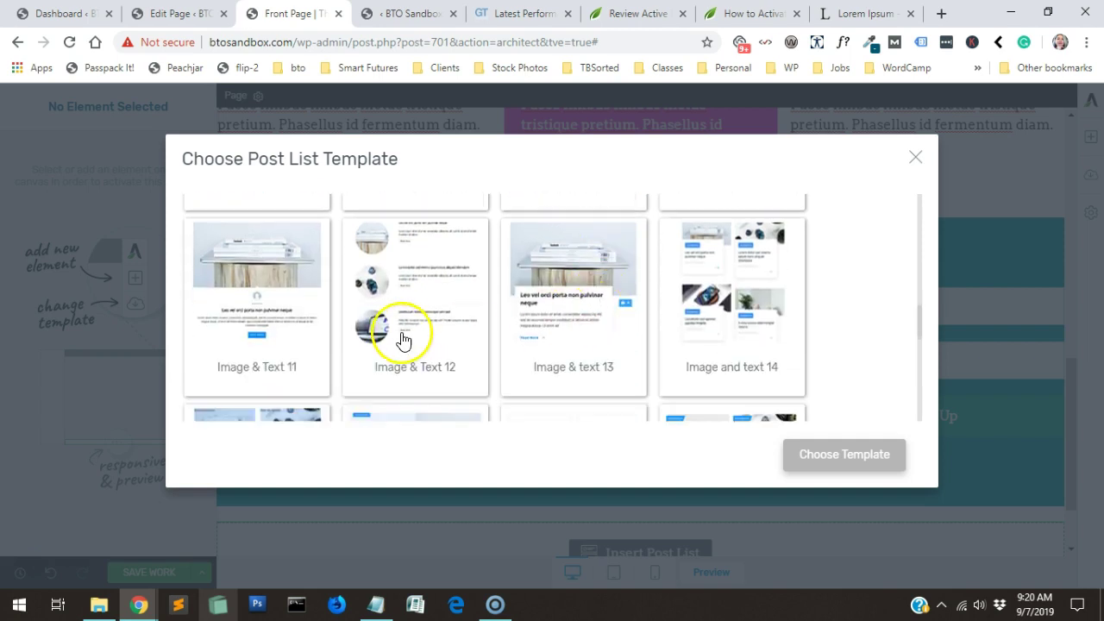
click(438, 319)
click(857, 457)
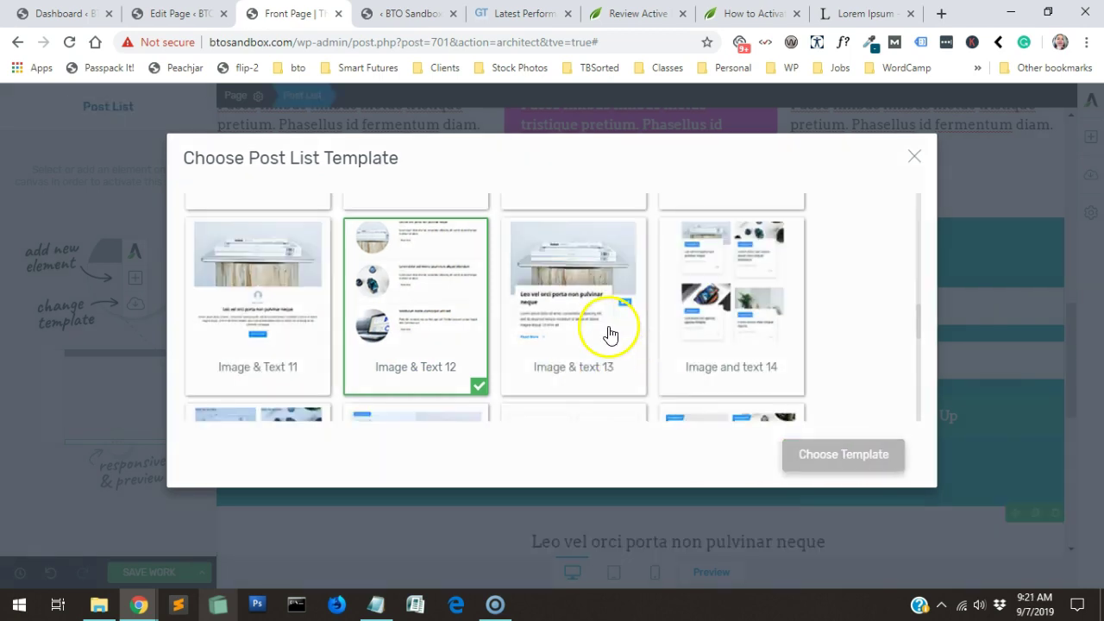
- Review the new post list down to the footer and compare it with the page sections above it
scroll(671, 403, down, 5)
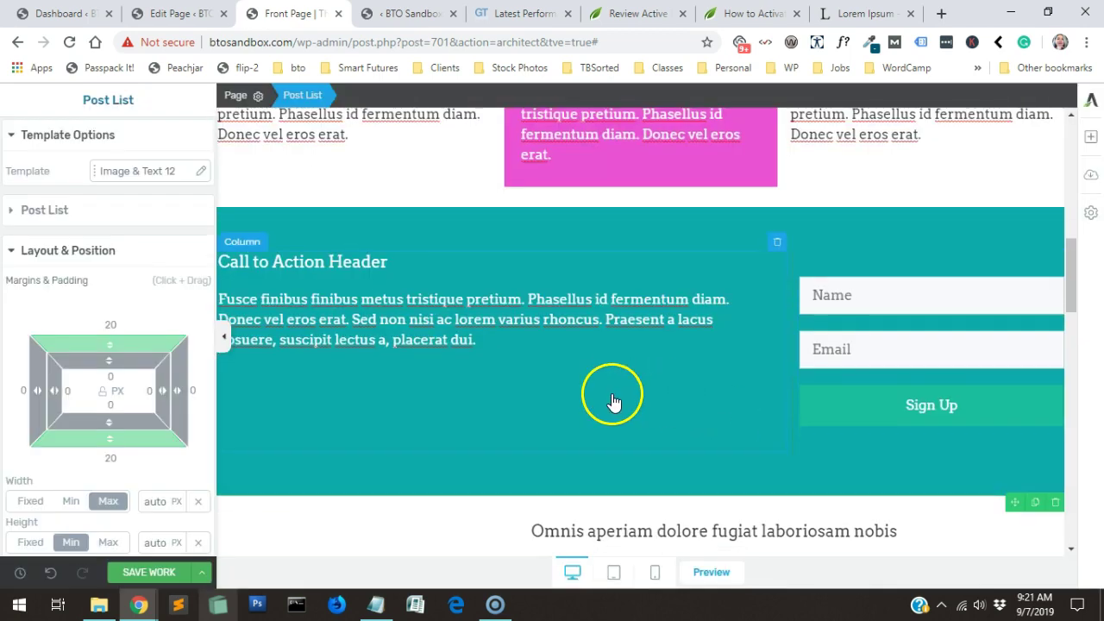
scroll(751, 409, up, 2)
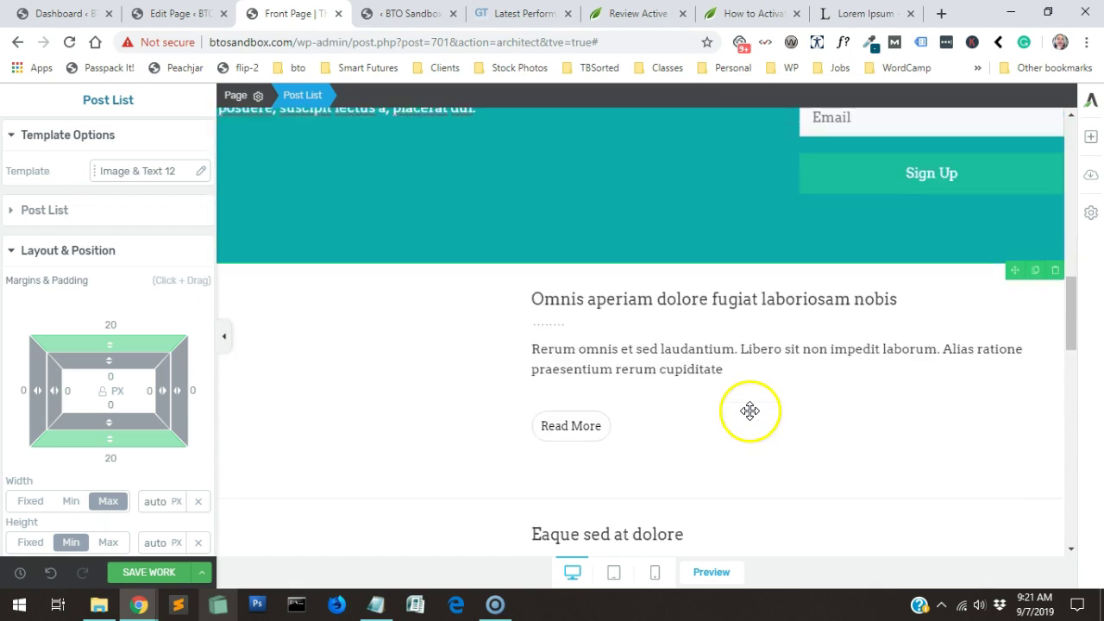
scroll(816, 423, down, 2)
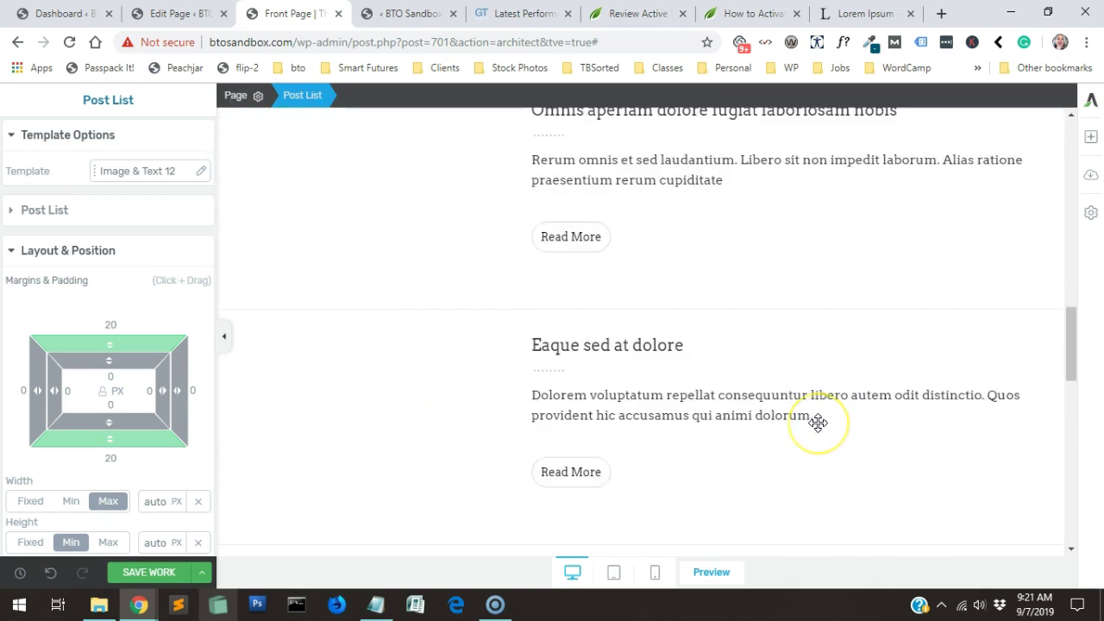
scroll(448, 233, down, 5)
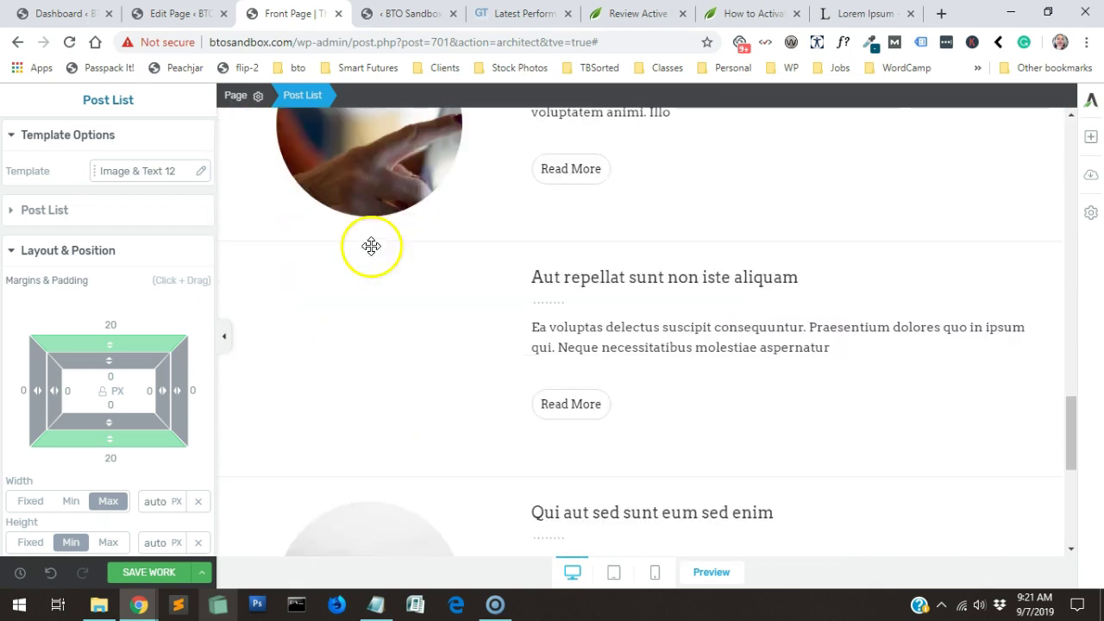
scroll(714, 297, up, 5)
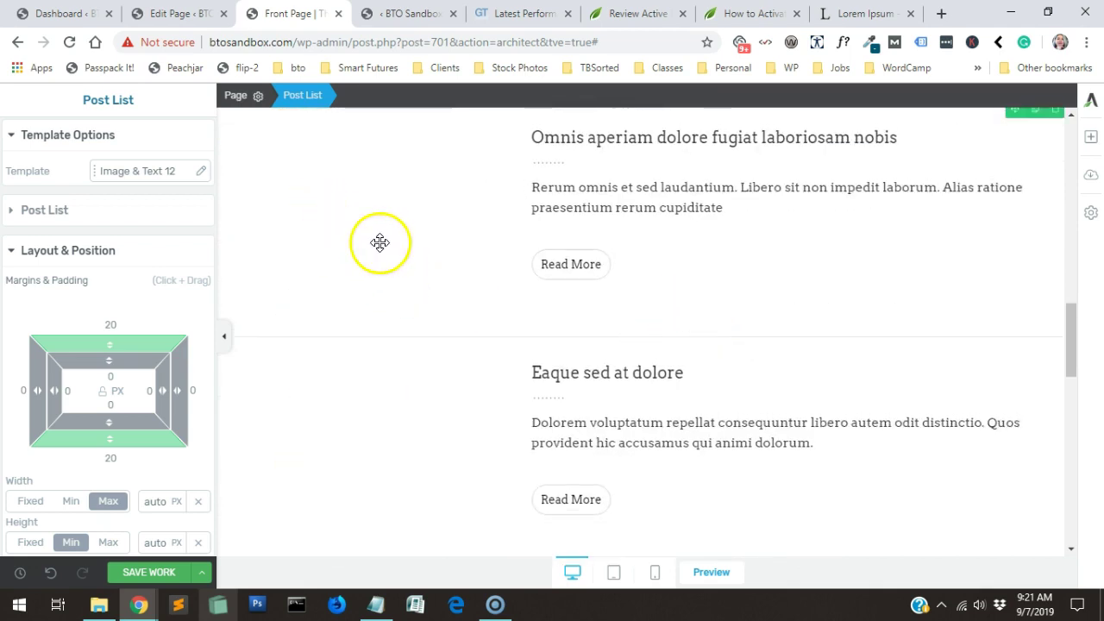
scroll(465, 249, down, 5)
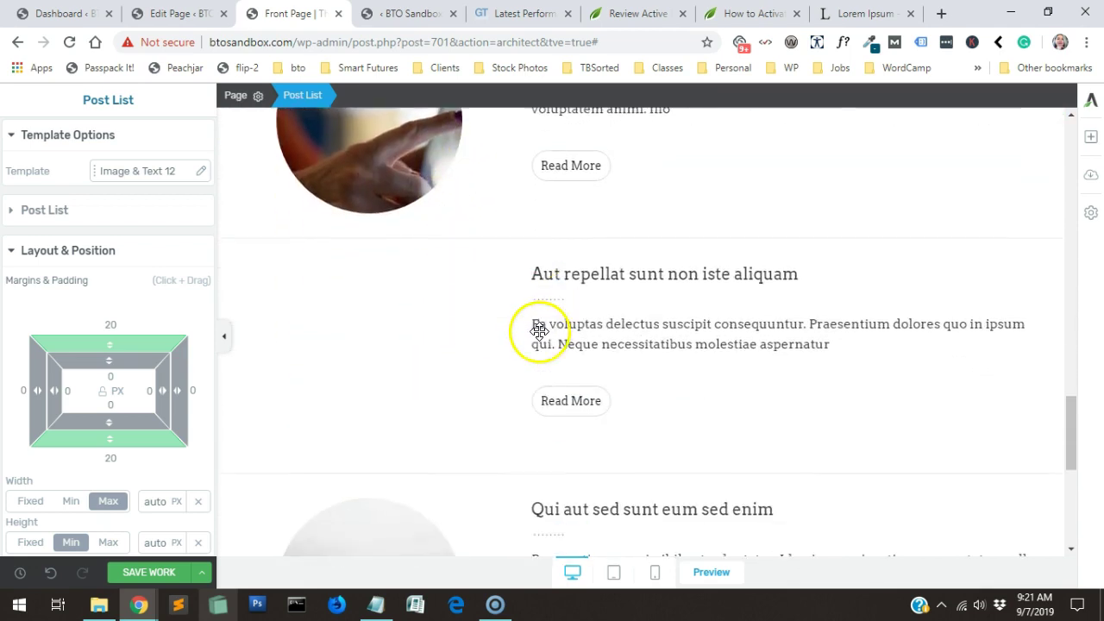
scroll(539, 330, down, 4)
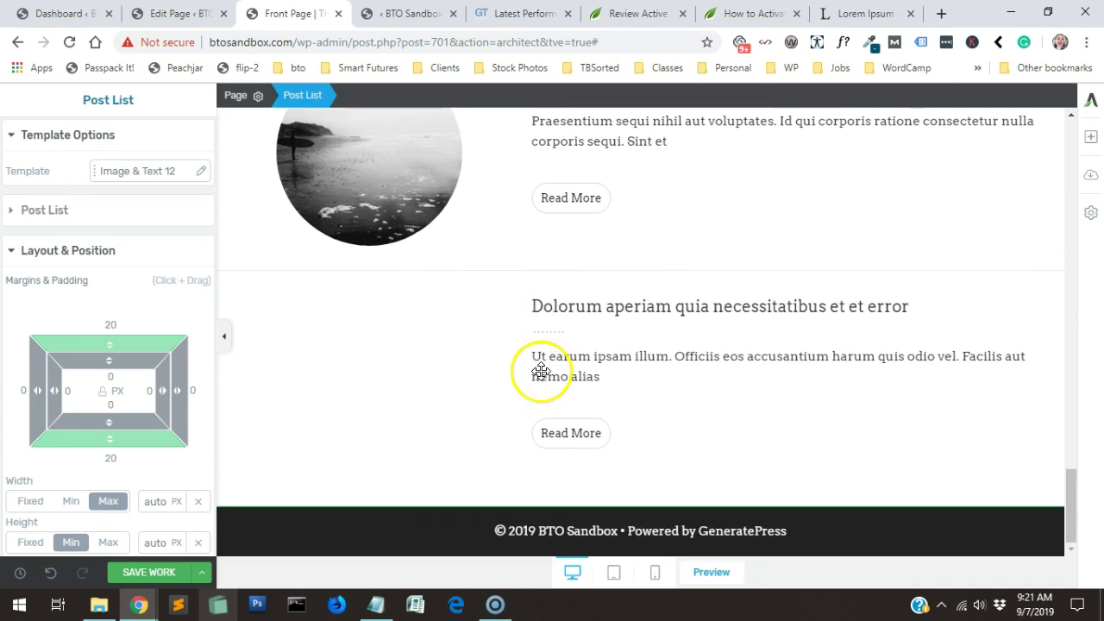
scroll(541, 371, up, 10)
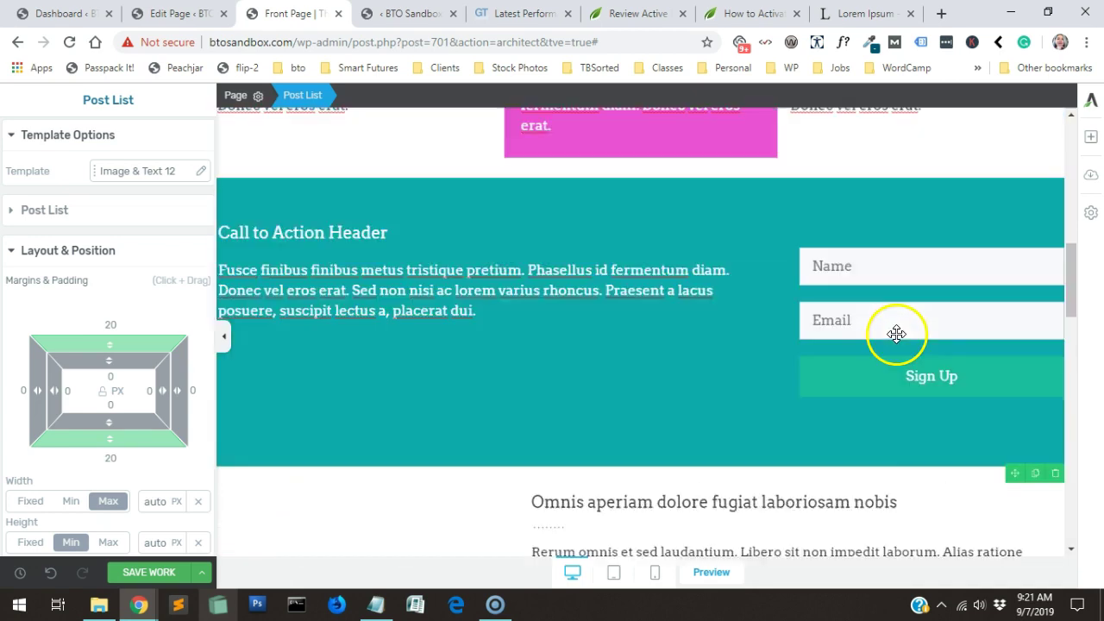
scroll(897, 334, up, 8)
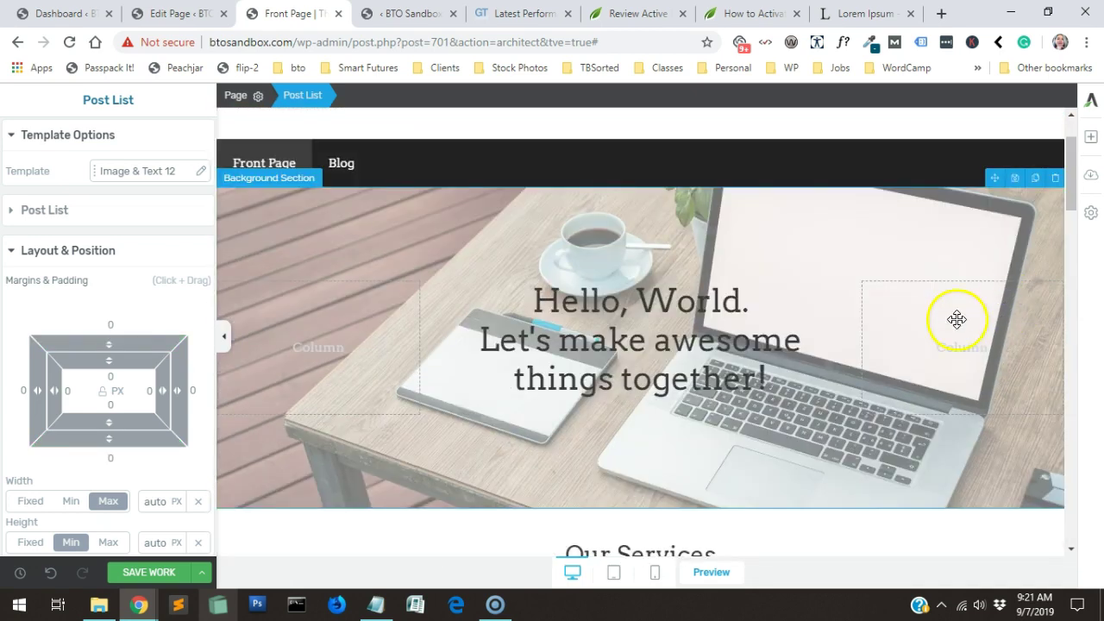
scroll(957, 319, down, 8)
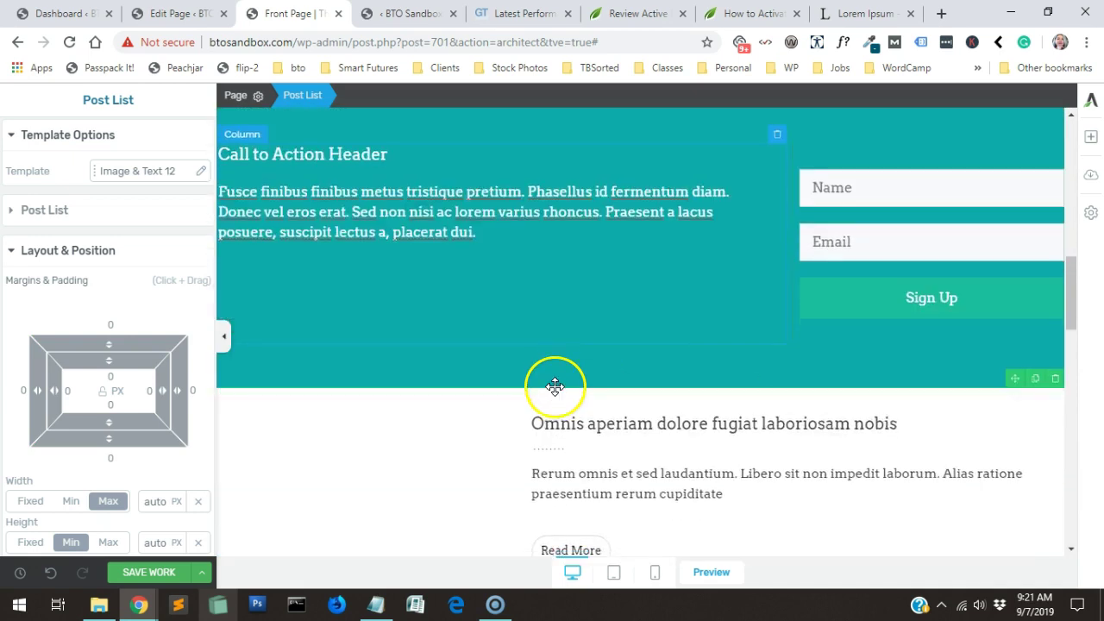
scroll(554, 385, down, 8)
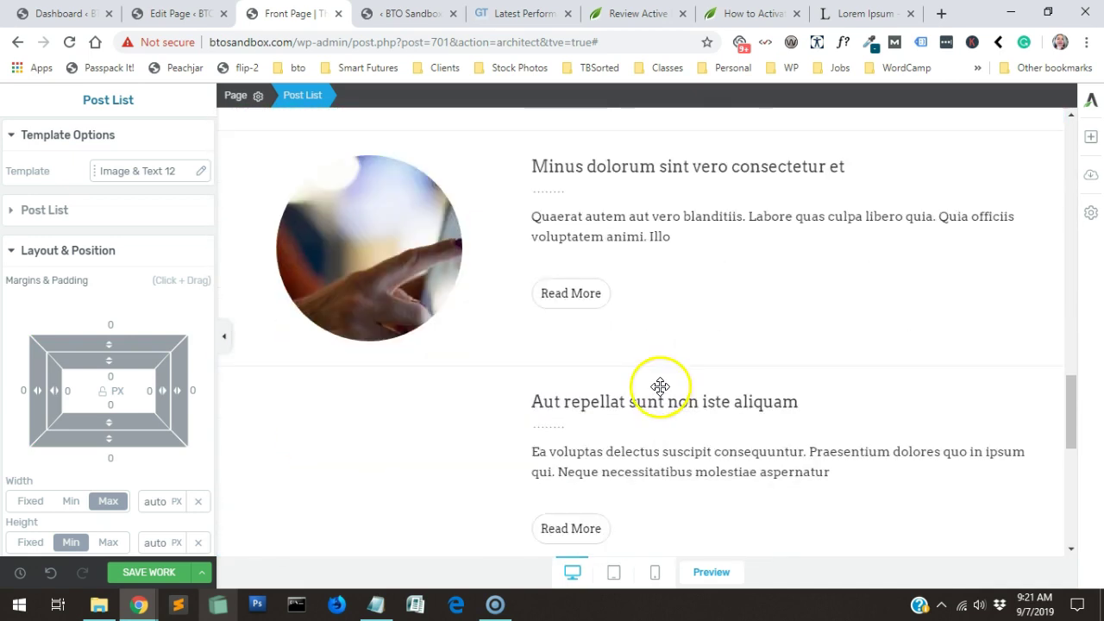
scroll(659, 385, down, 6)
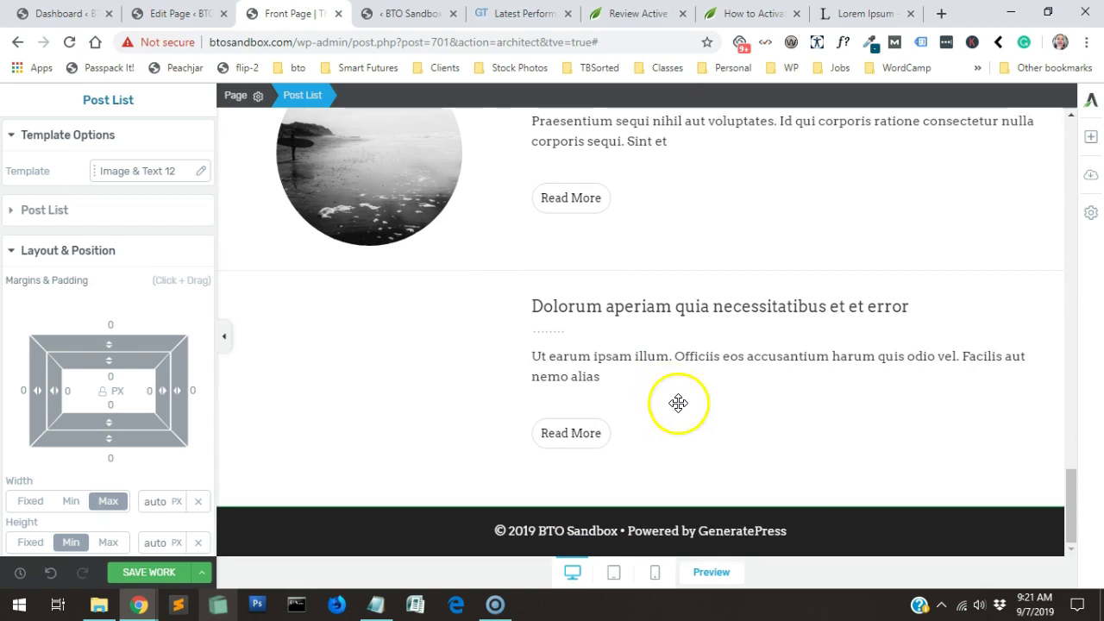
- Add a Templates & Symbols element below the post list, just above the footer
click(1086, 147)
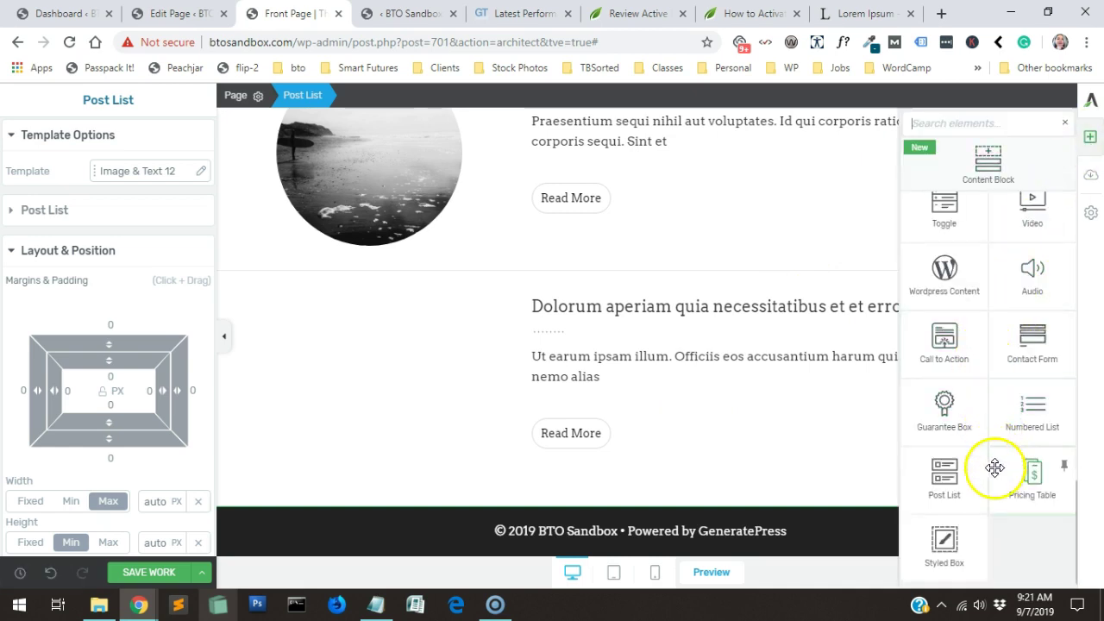
scroll(991, 483, up, 10)
scroll(1044, 377, up, 3)
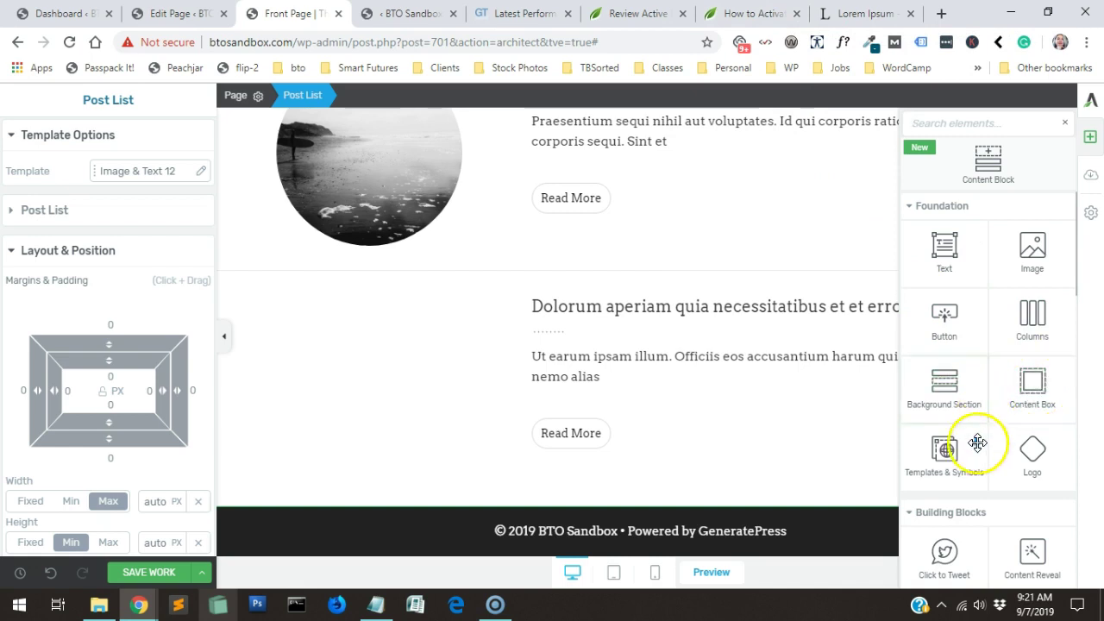
click(952, 467)
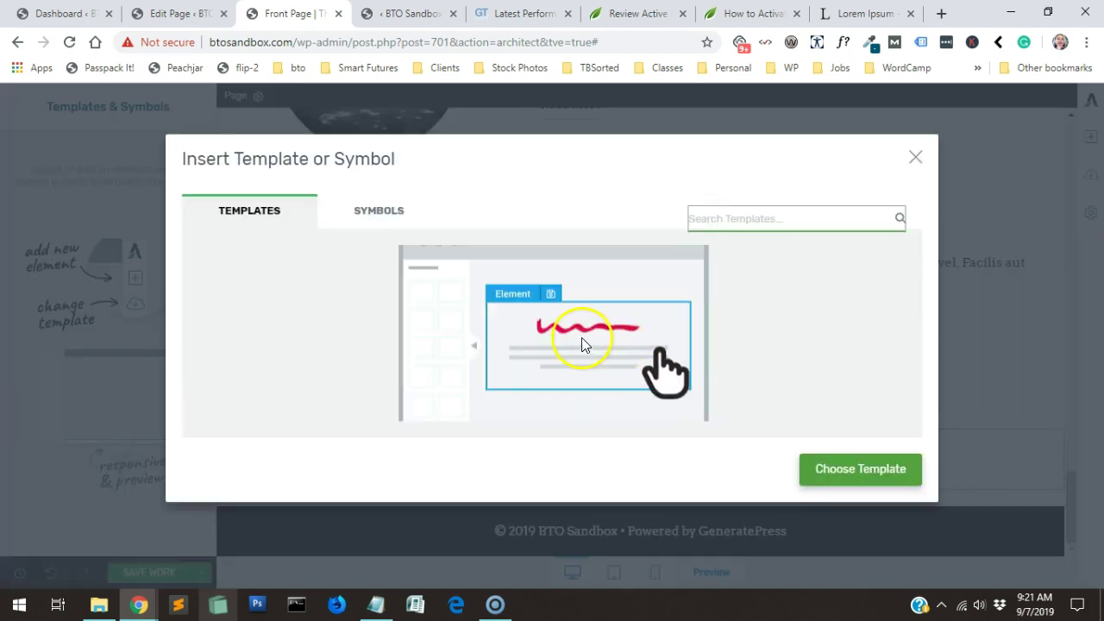
- Look through the saved templates and symbols available for insertion, and leave the chooser without picking one
click(468, 333)
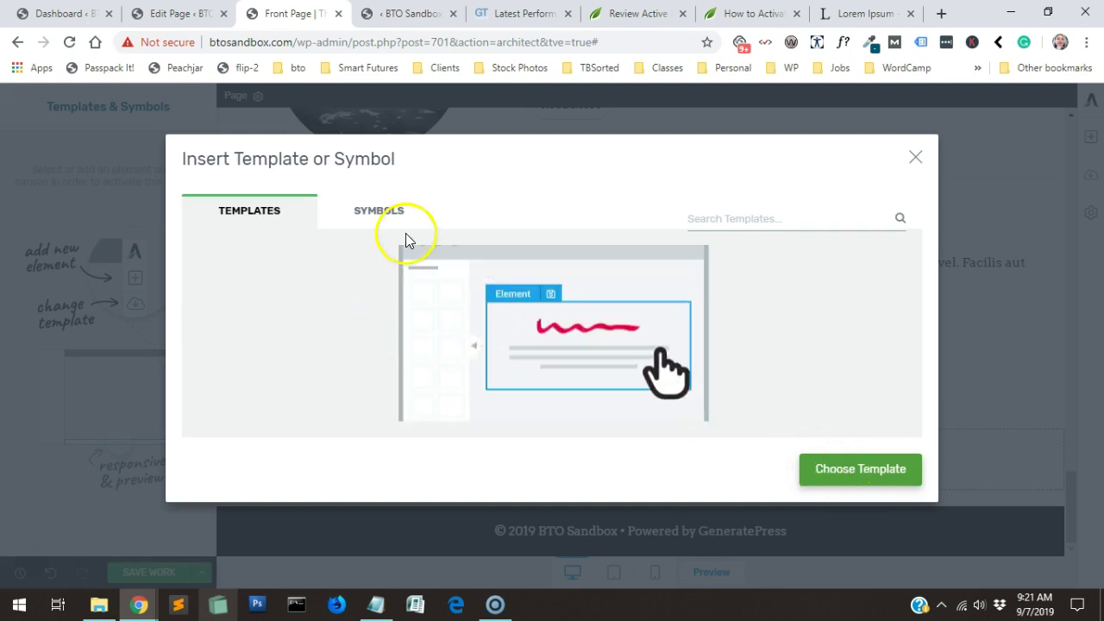
click(220, 213)
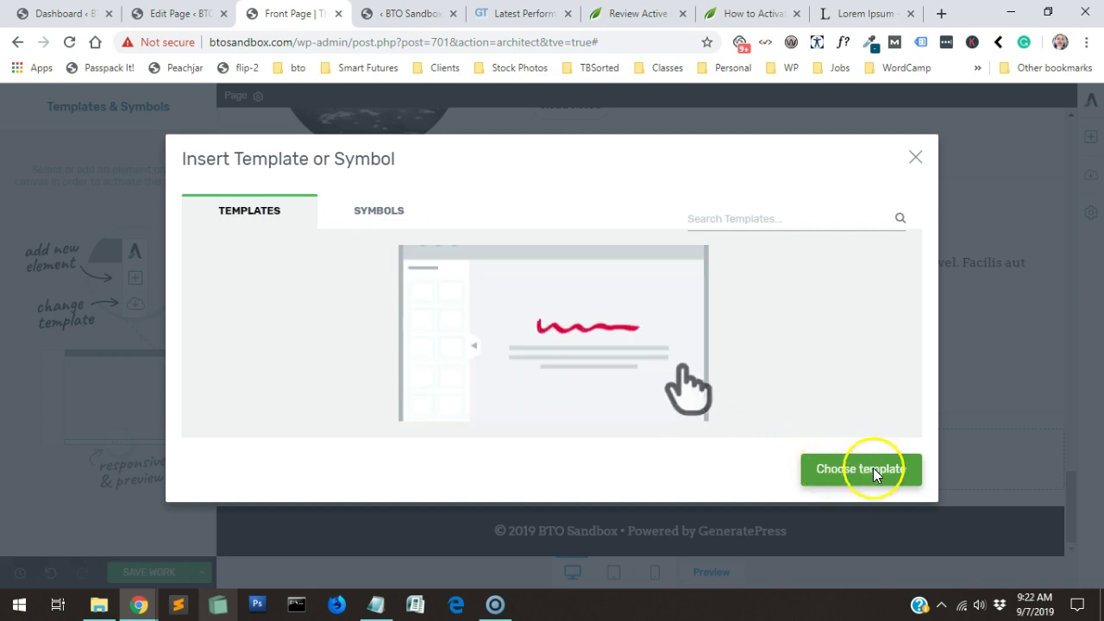
click(379, 210)
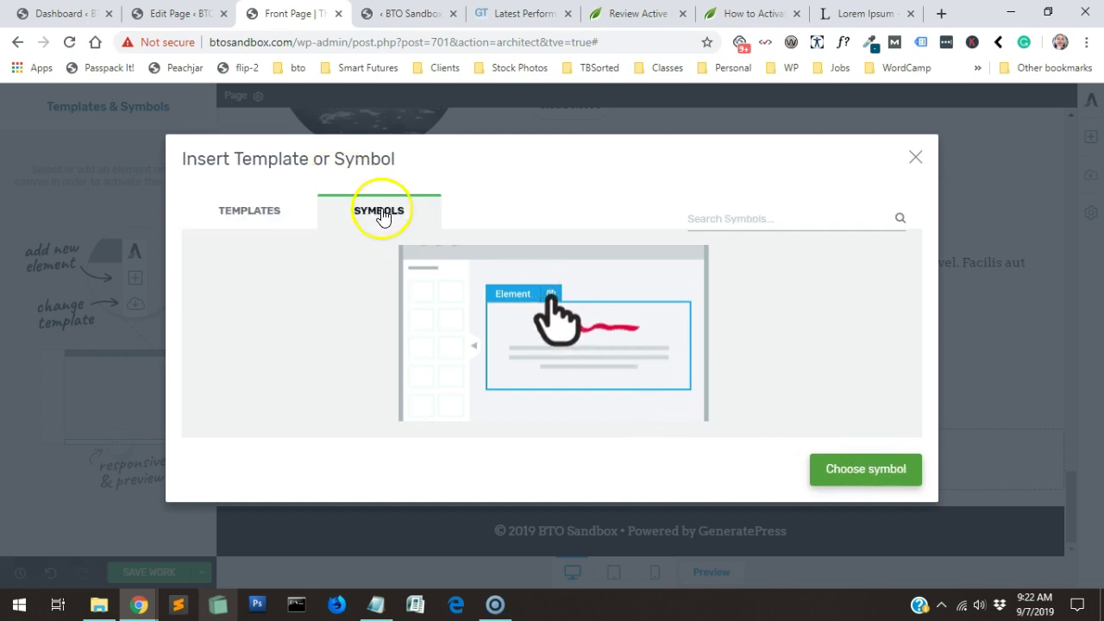
click(915, 157)
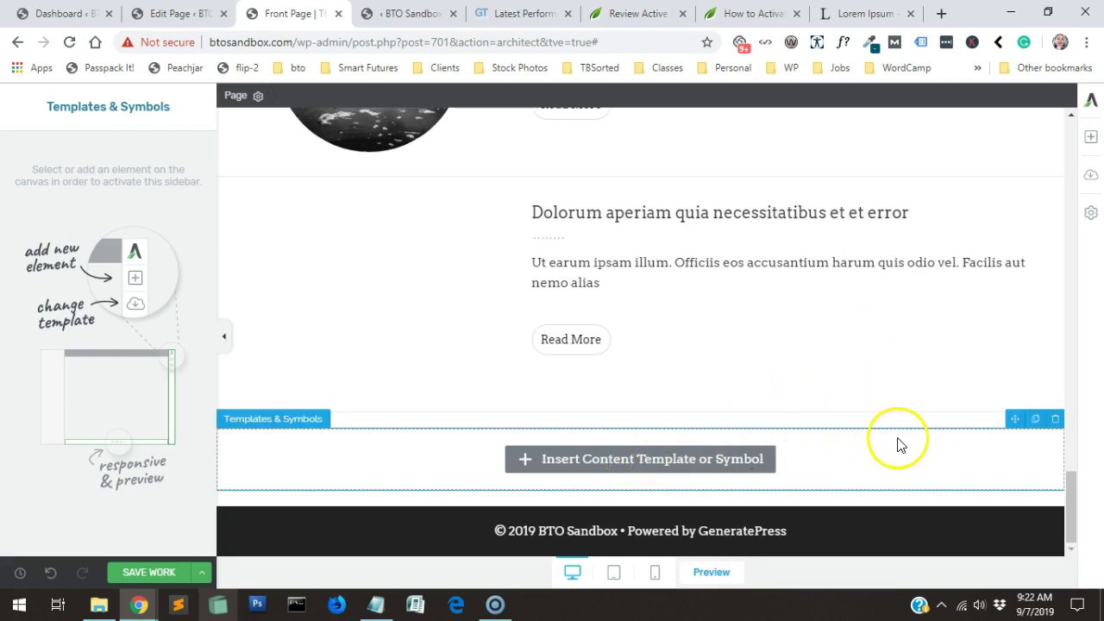
- Save the teal call to action background section as a reusable template named CTA Row
scroll(905, 437, up, 10)
scroll(802, 383, up, 3)
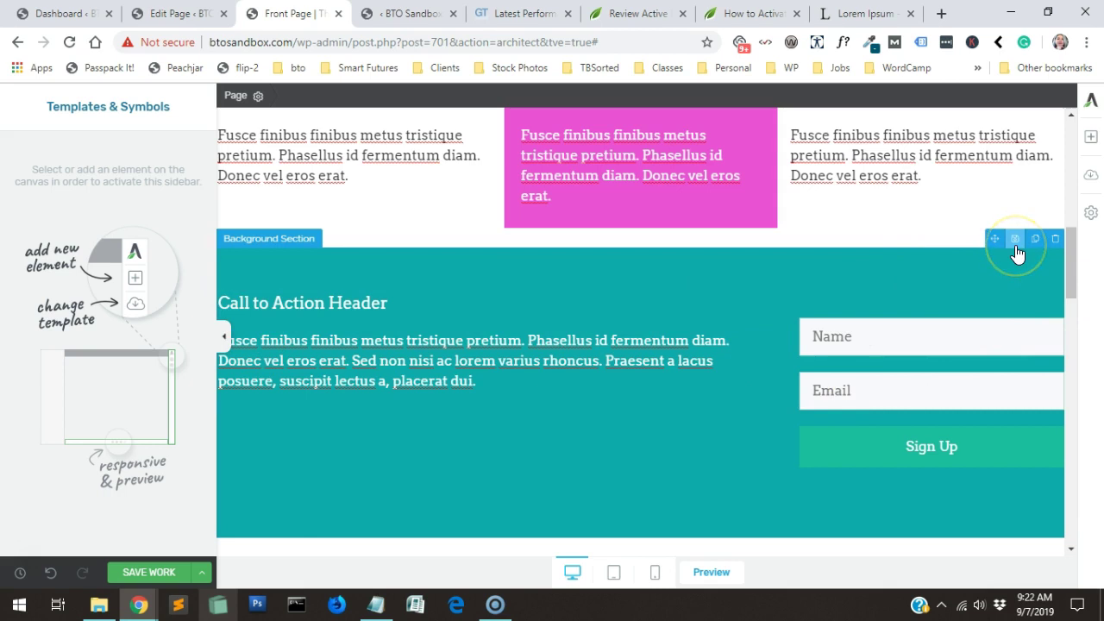
click(1014, 240)
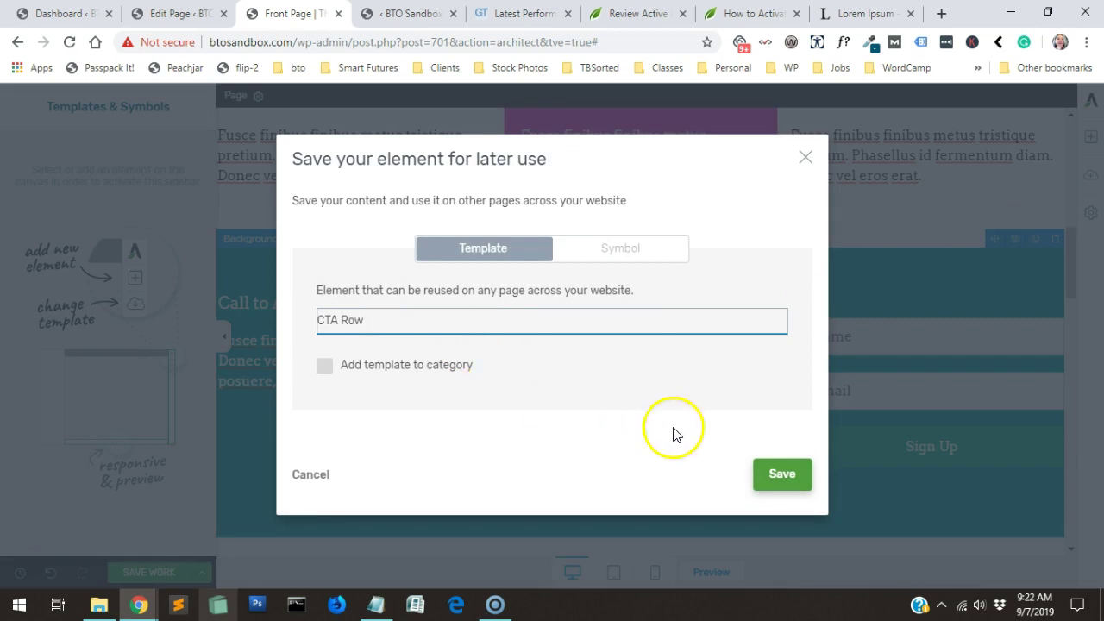
click(781, 476)
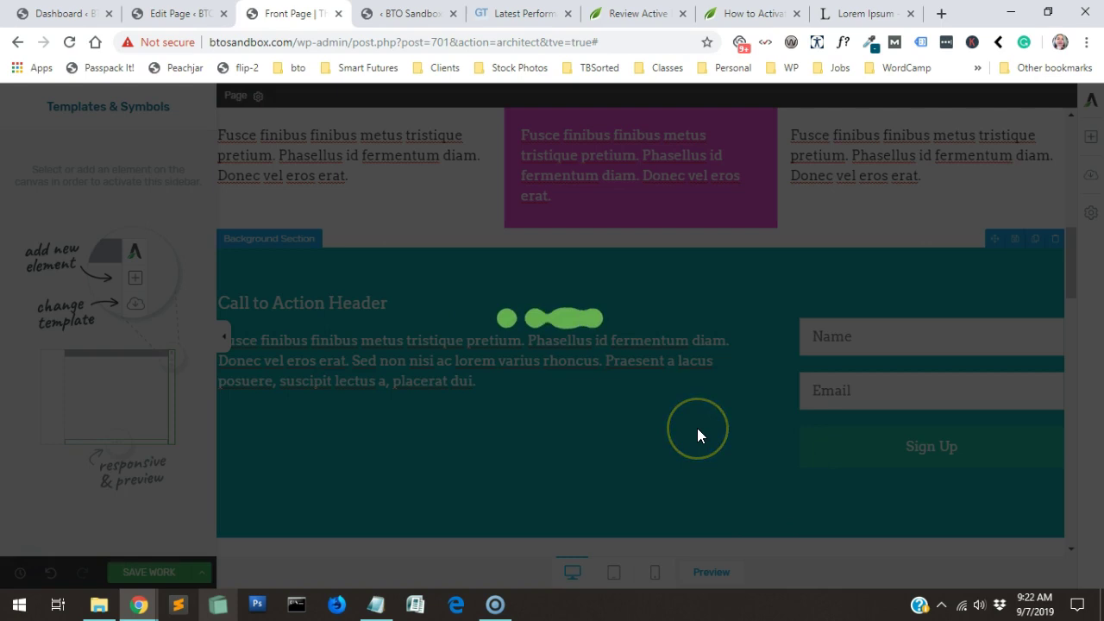
- Check the template chooser of the new Templates & Symbols element for CTA Row, and close it without inserting anything
scroll(696, 428, down, 5)
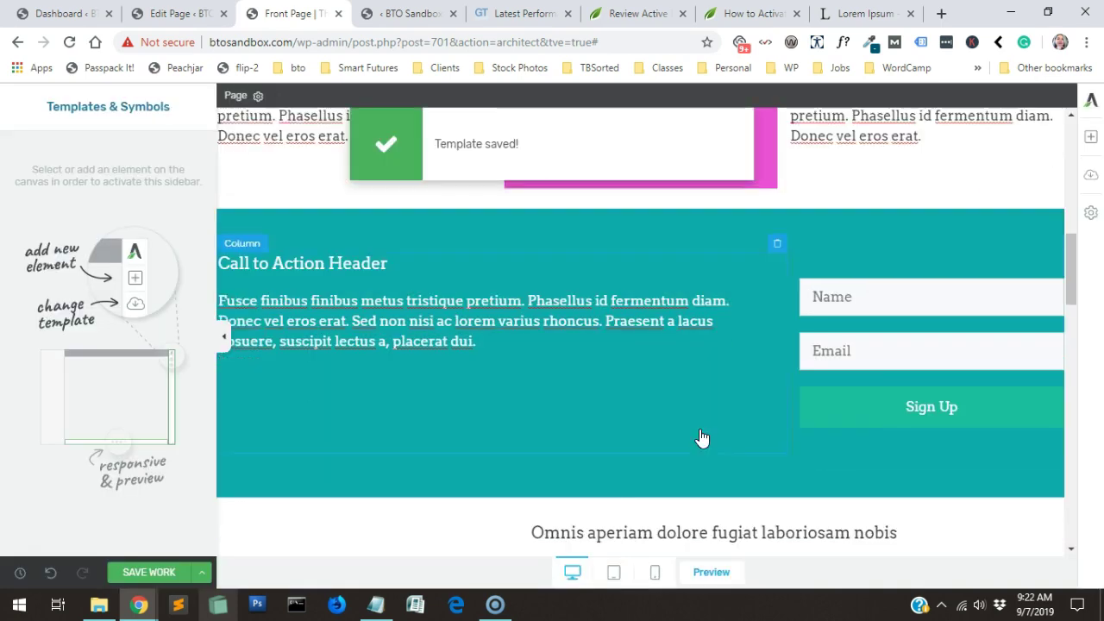
scroll(700, 435, down, 10)
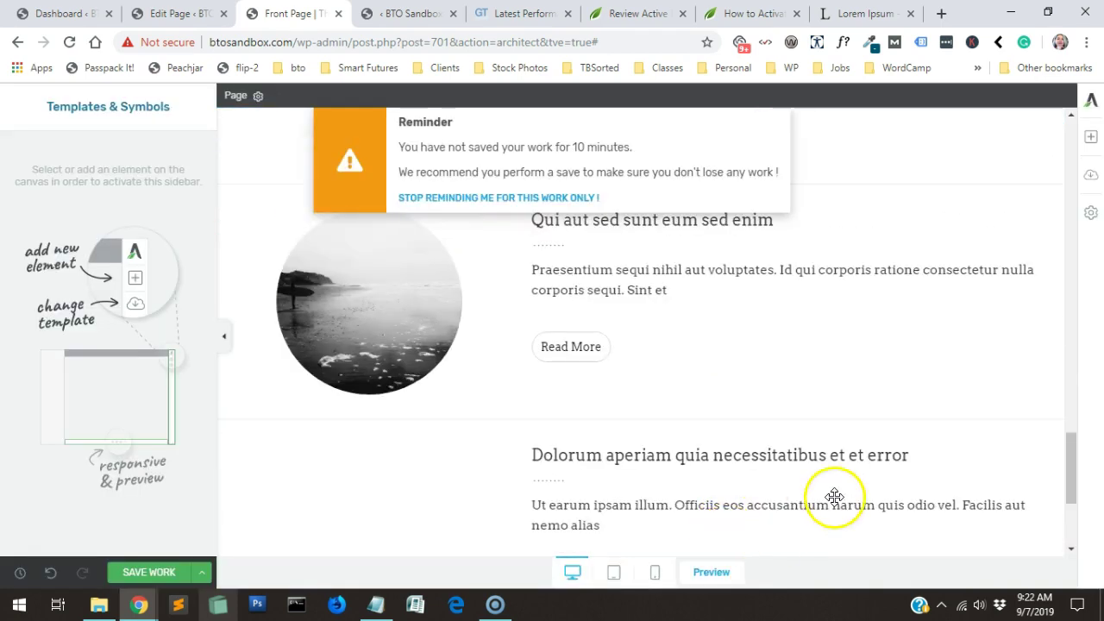
scroll(793, 512, down, 2)
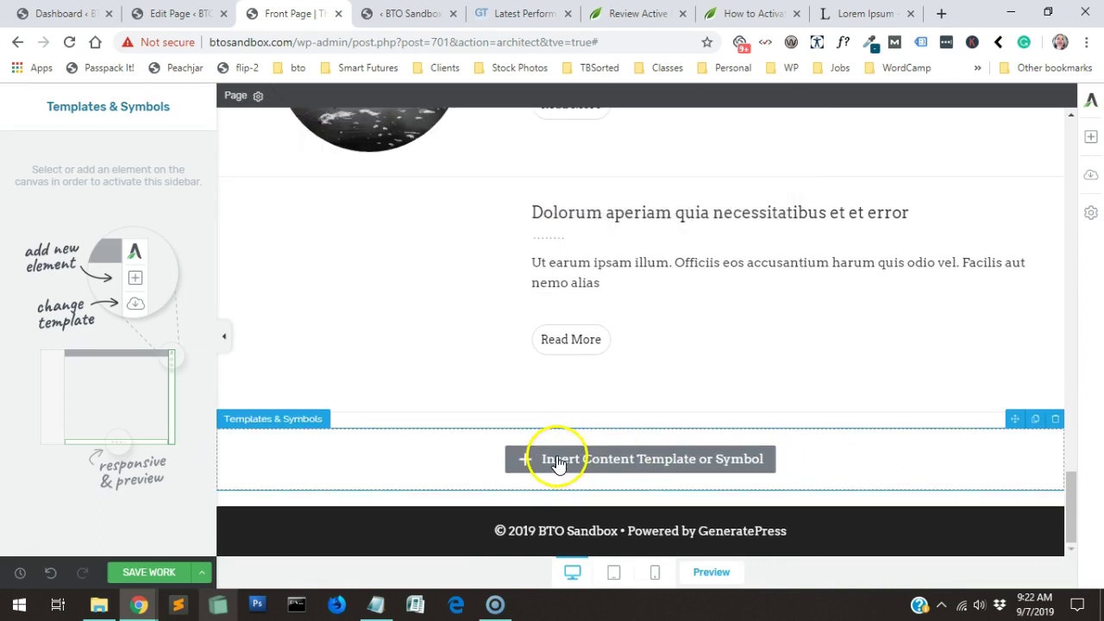
click(558, 463)
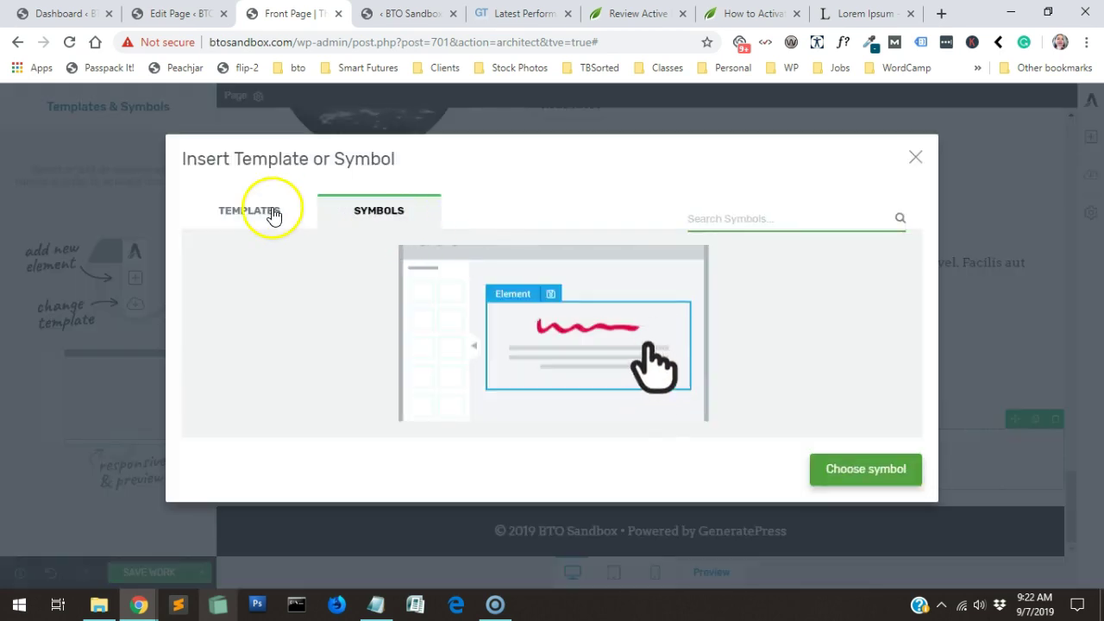
click(271, 212)
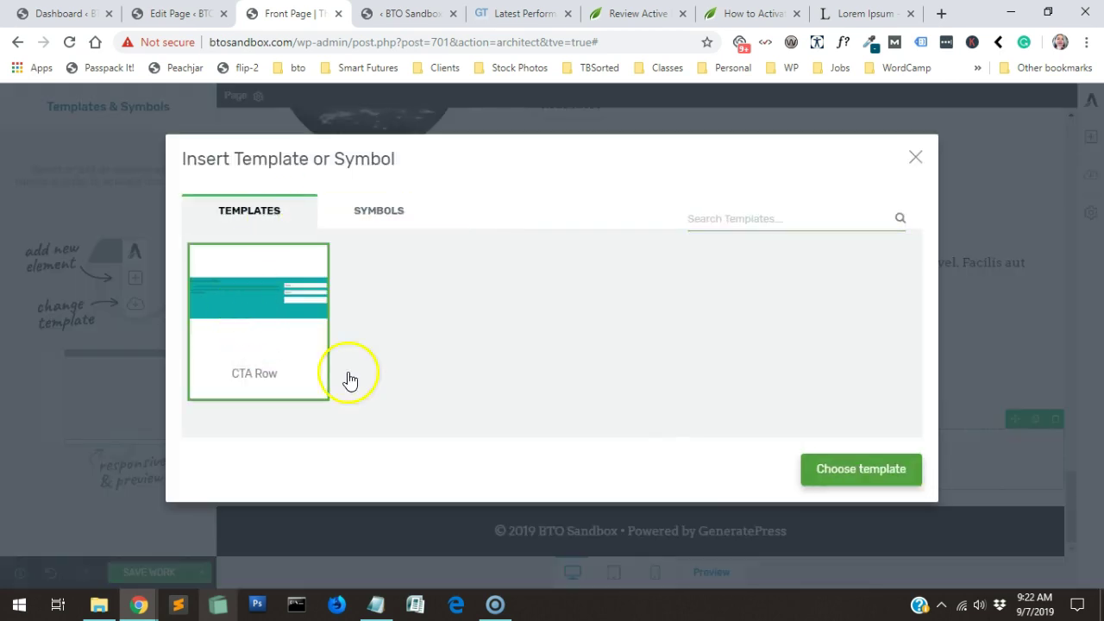
click(918, 166)
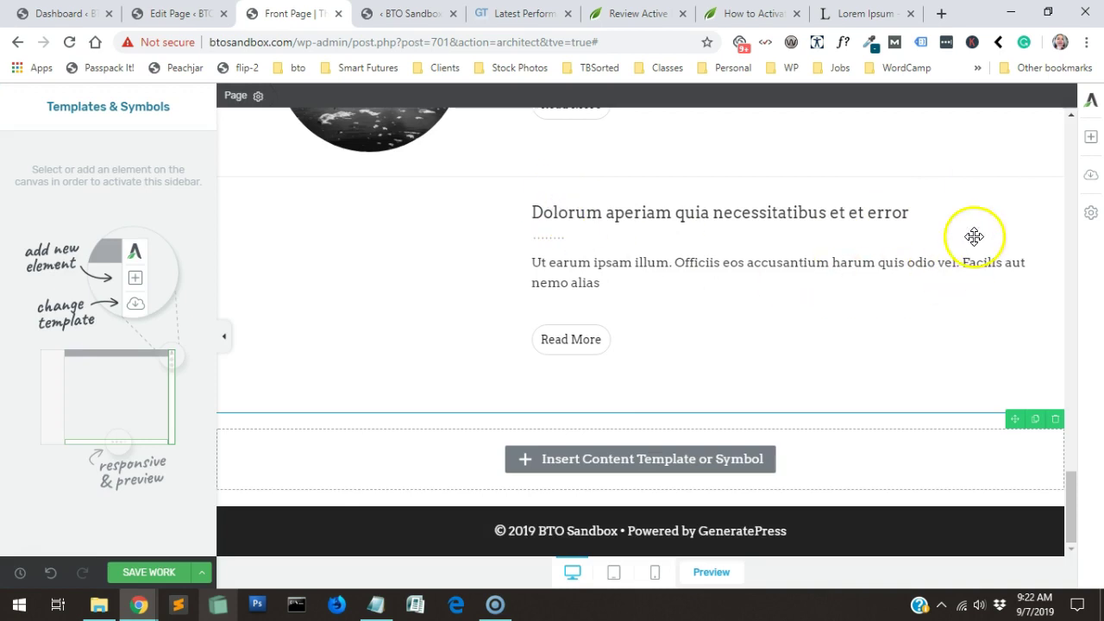
- Save the front page and exit the editor to the live page
scroll(973, 234, up, 10)
scroll(978, 239, up, 10)
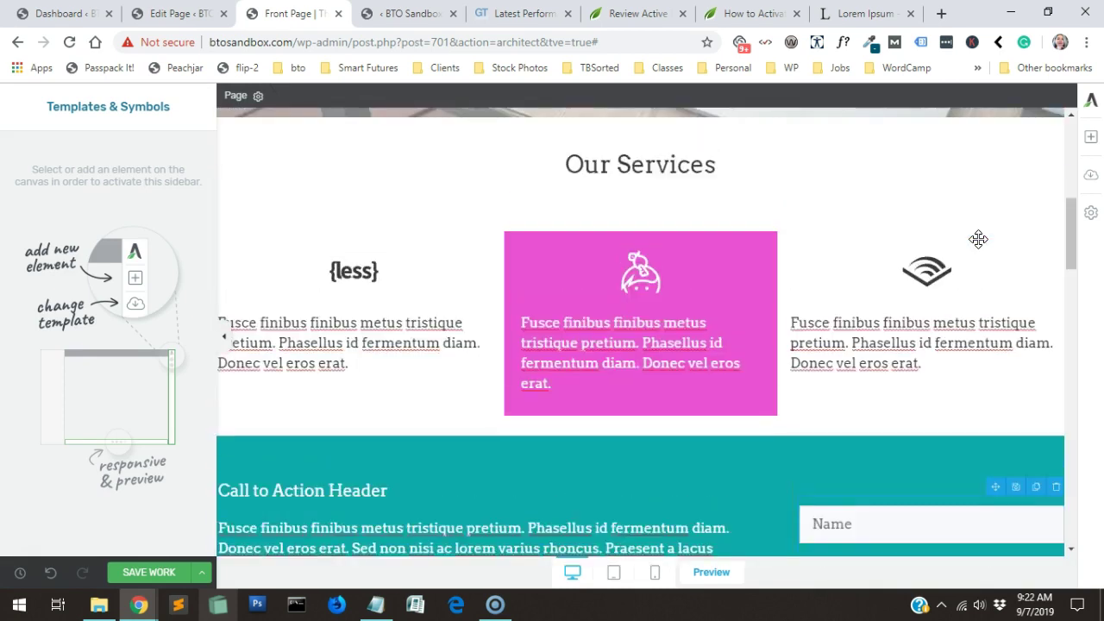
scroll(978, 247, down, 3)
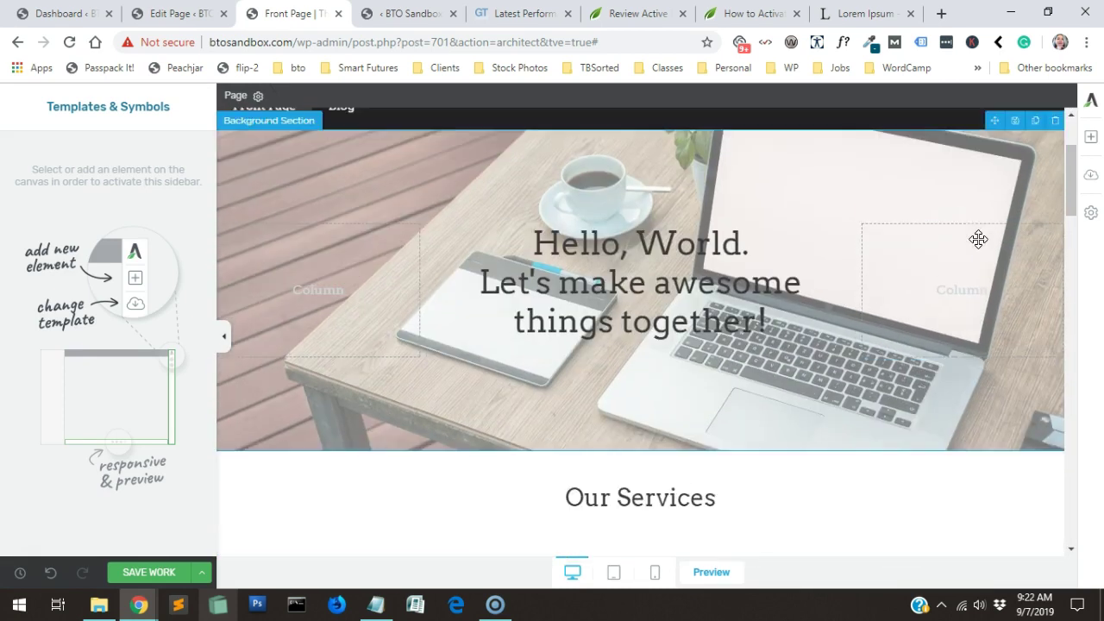
scroll(975, 242, up, 2)
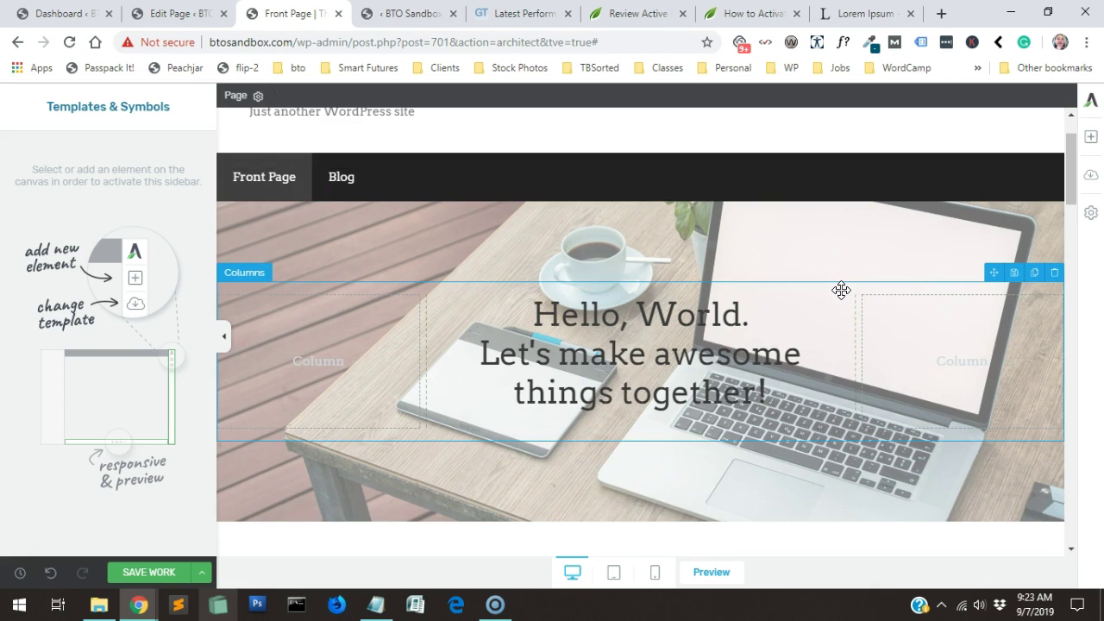
click(155, 574)
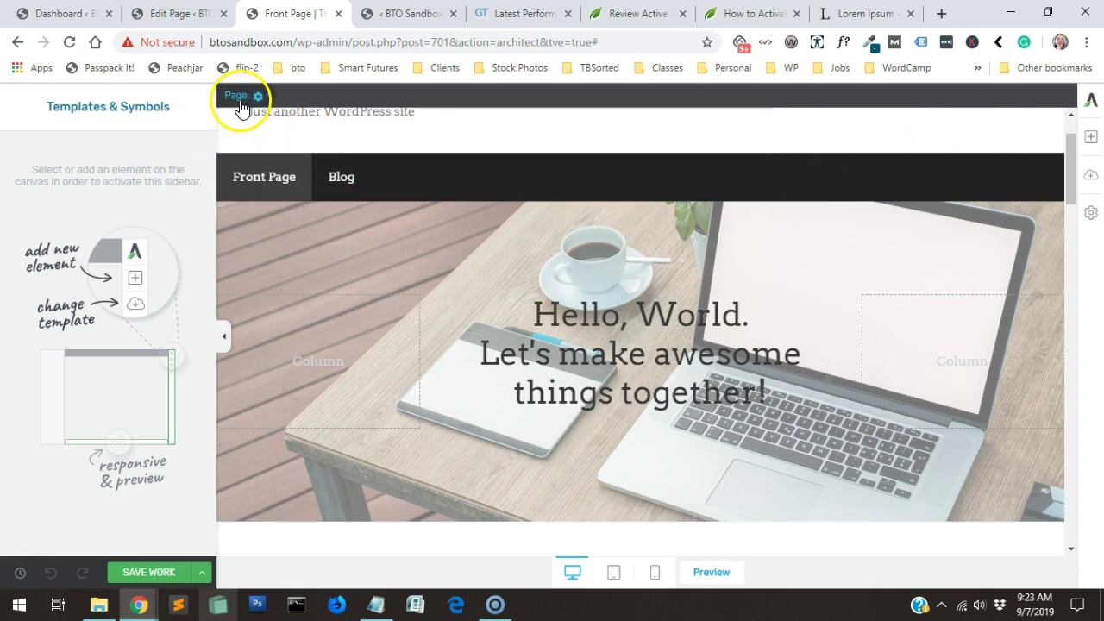
click(204, 573)
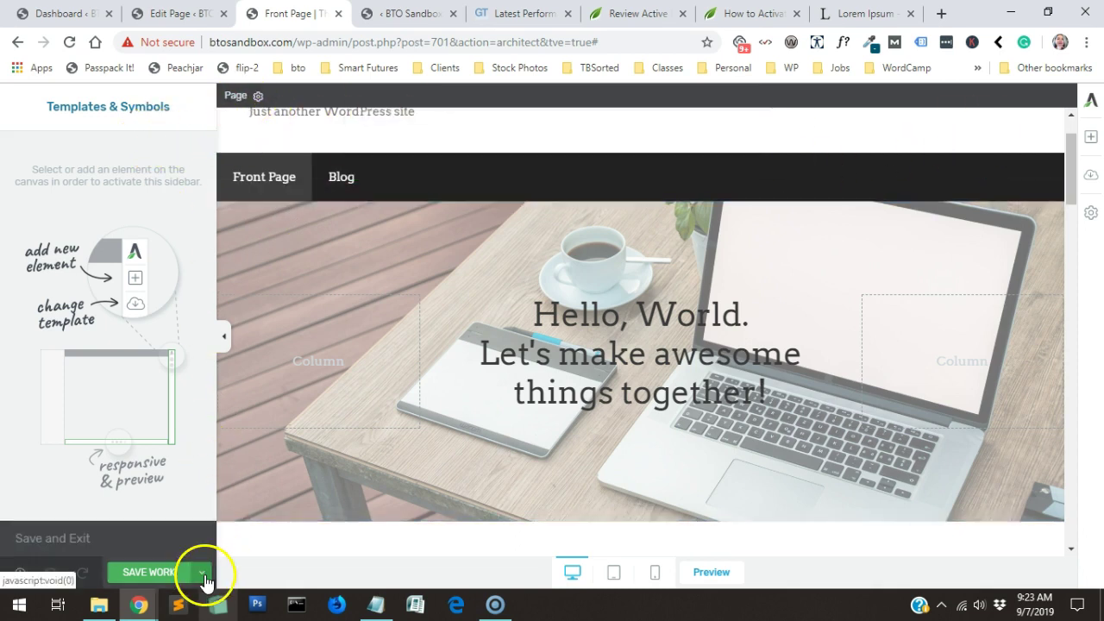
click(138, 537)
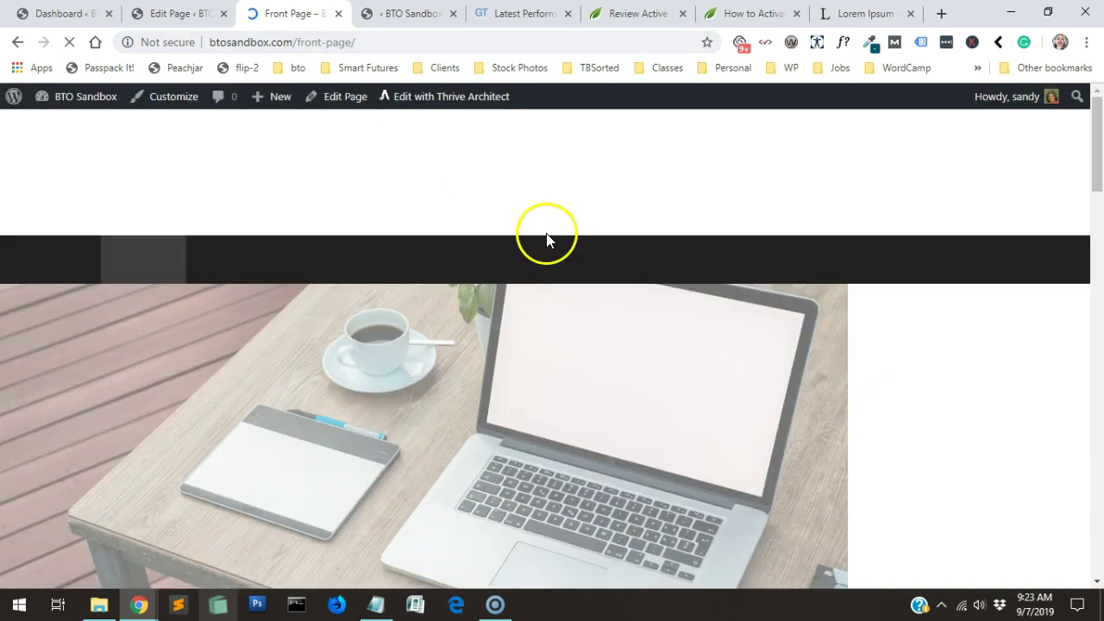
- Review the live front page from the hero image through the services, call to action and post list to the footer
scroll(658, 214, down, 2)
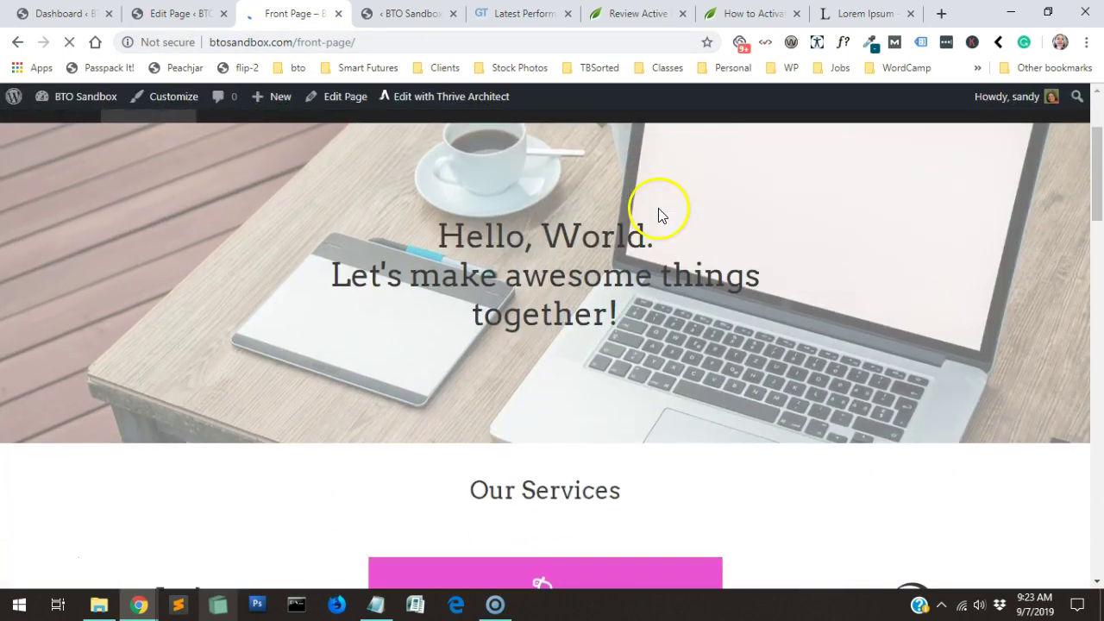
scroll(739, 189, down, 3)
scroll(802, 248, down, 3)
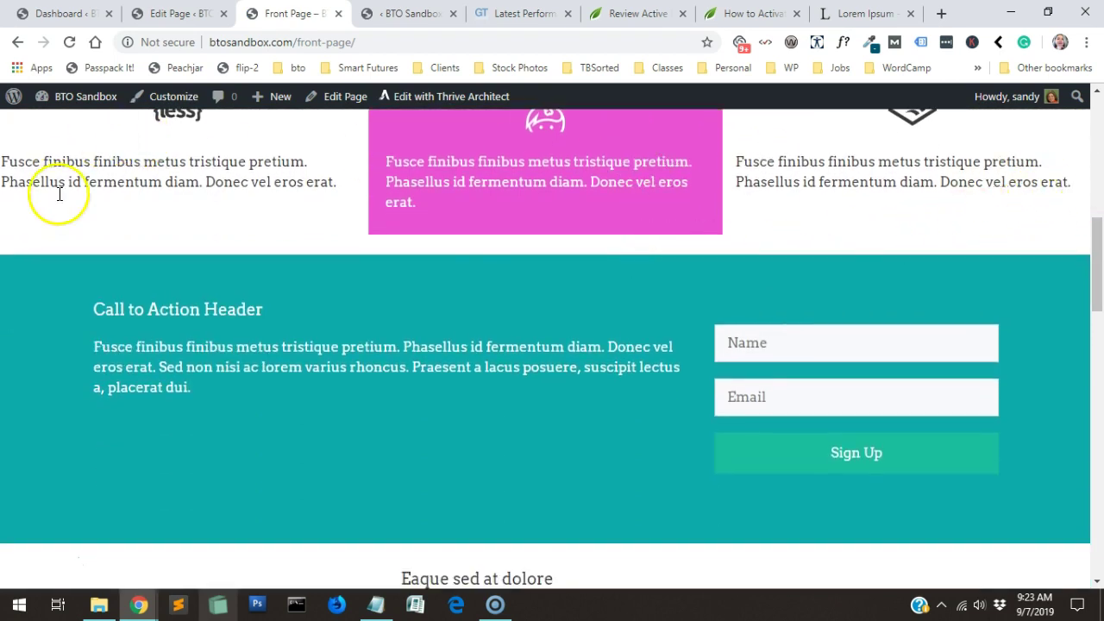
scroll(628, 234, down, 2)
scroll(457, 269, down, 10)
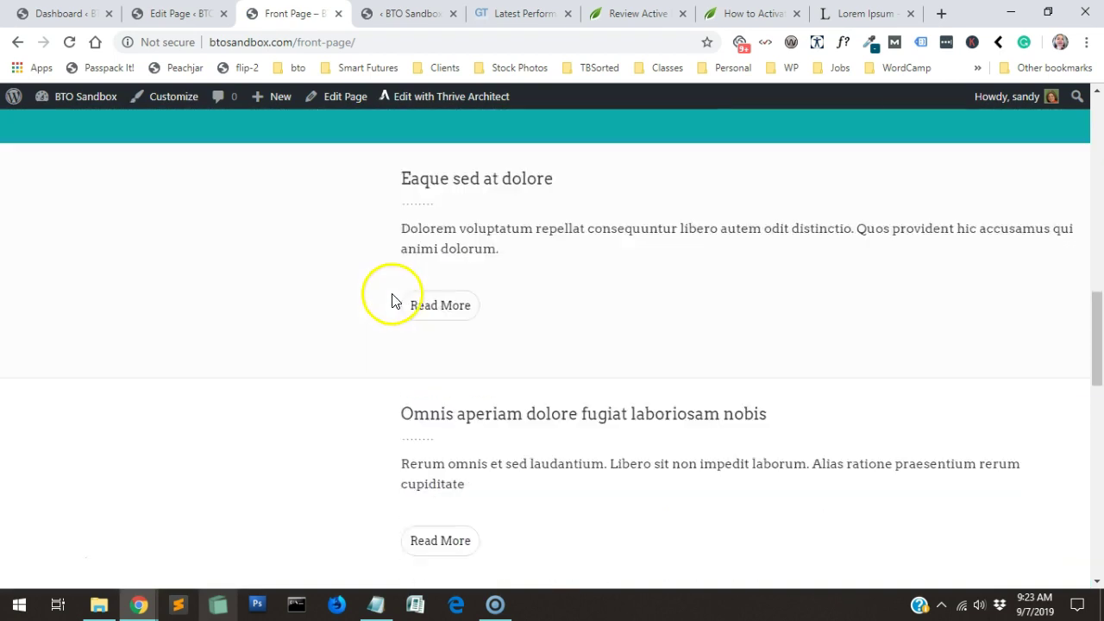
scroll(377, 312, down, 5)
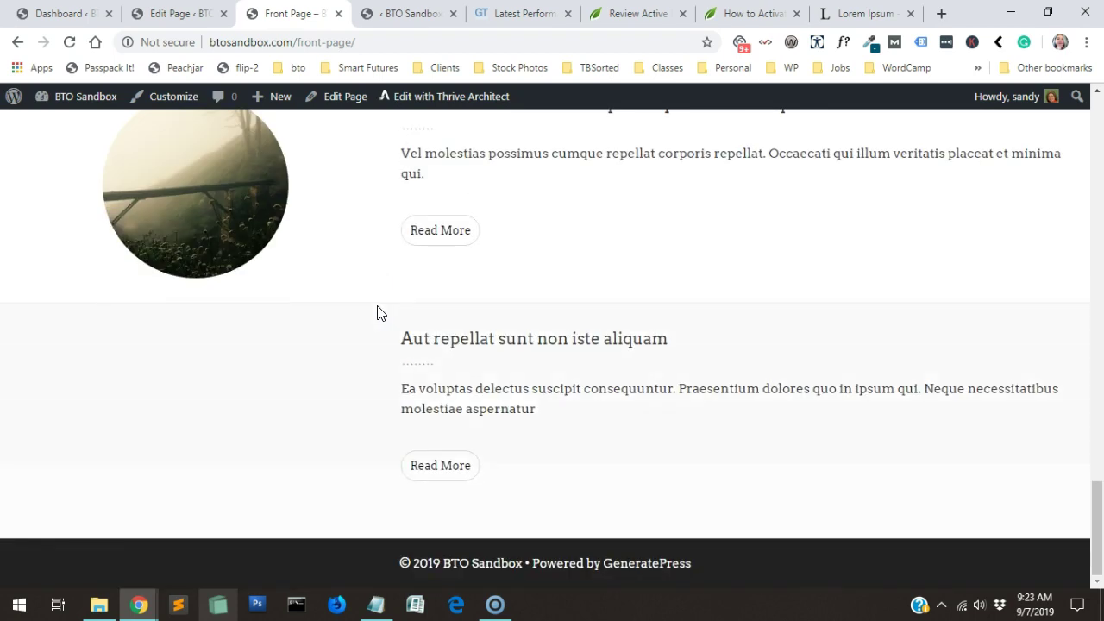
scroll(394, 350, up, 14)
- Switch to the GTmetrix report and re-test the performance of the front page
click(516, 13)
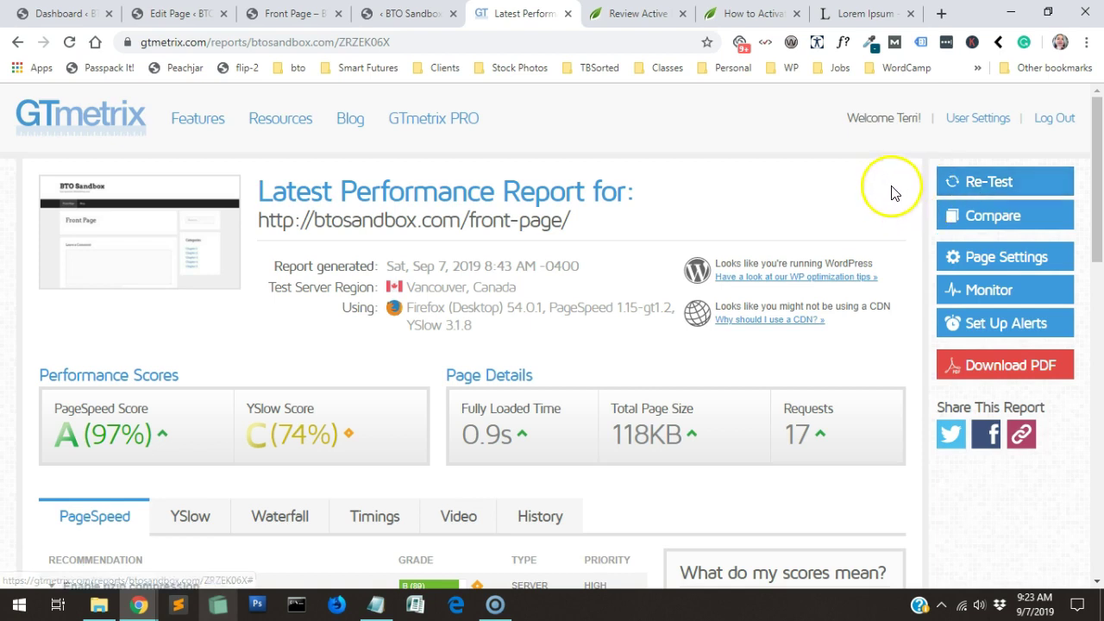
click(954, 182)
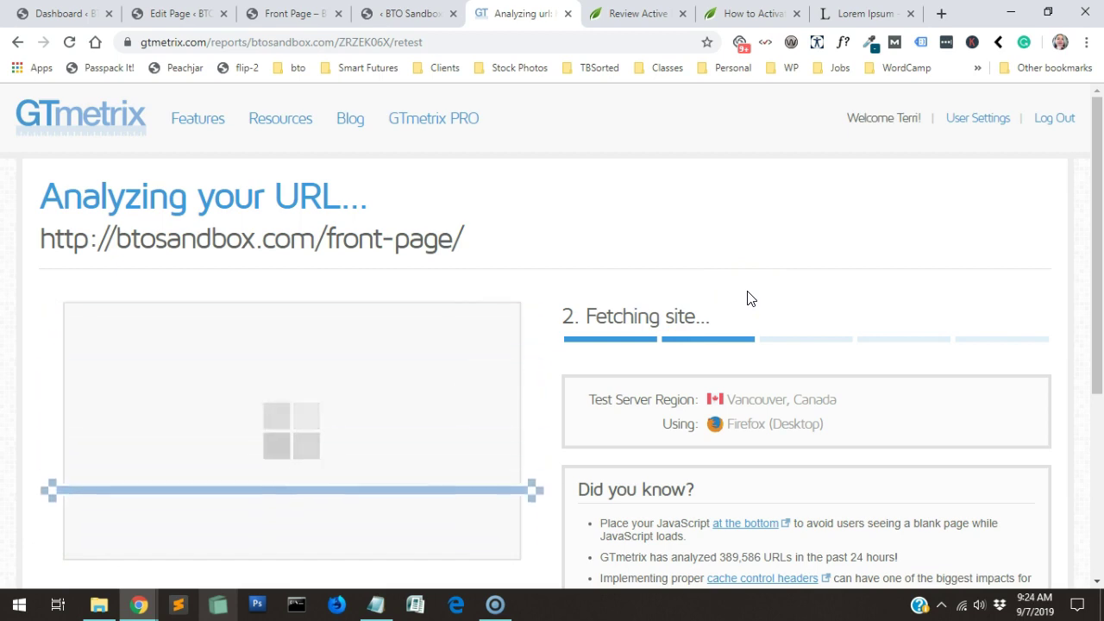
click(726, 280)
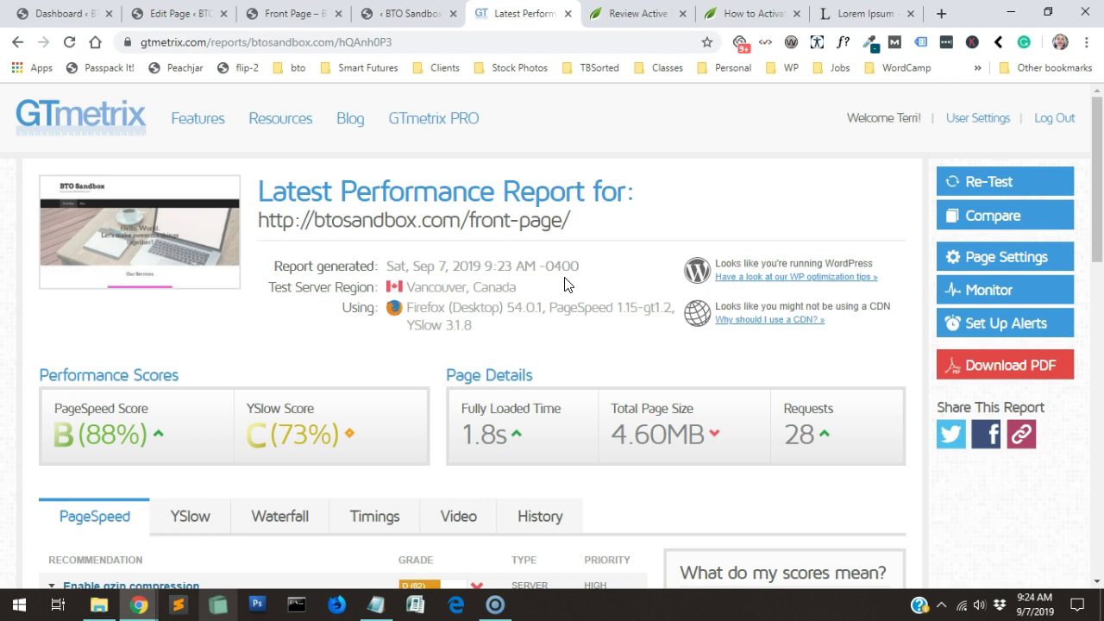
- Examine the new GTmetrix report's performance scores, page details, and PageSpeed and YSlow recommendations
scroll(563, 286, down, 2)
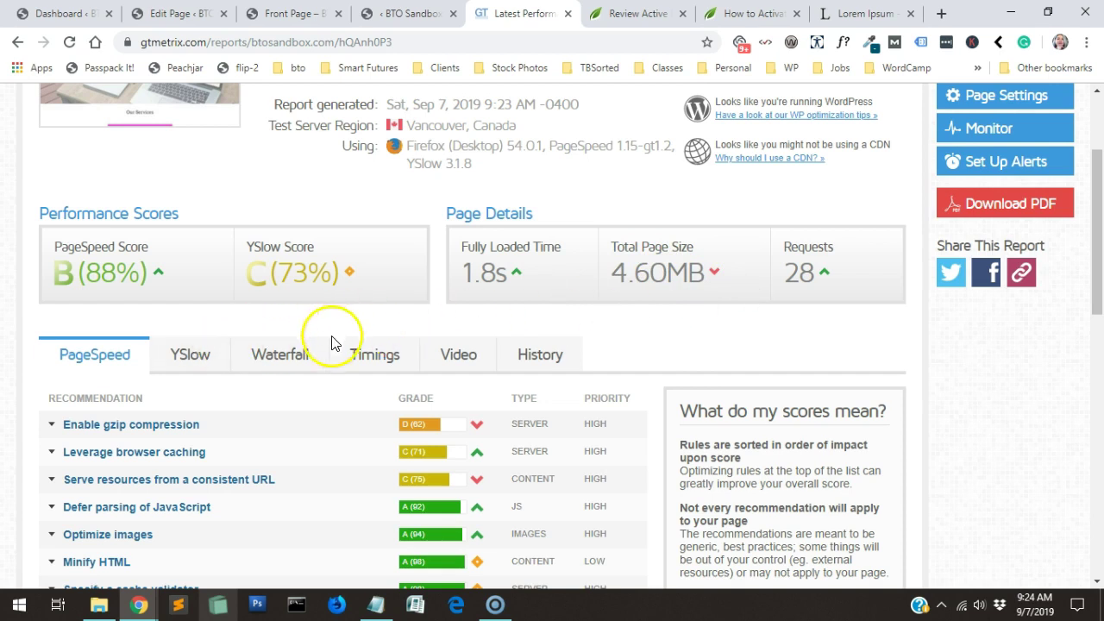
scroll(253, 358, down, 1)
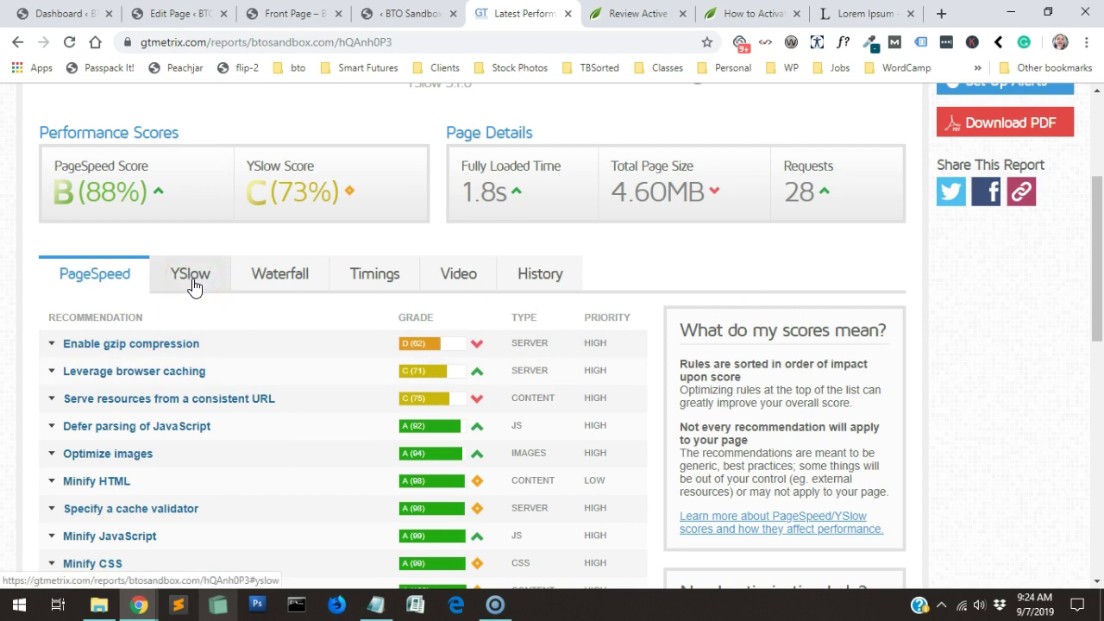
click(119, 286)
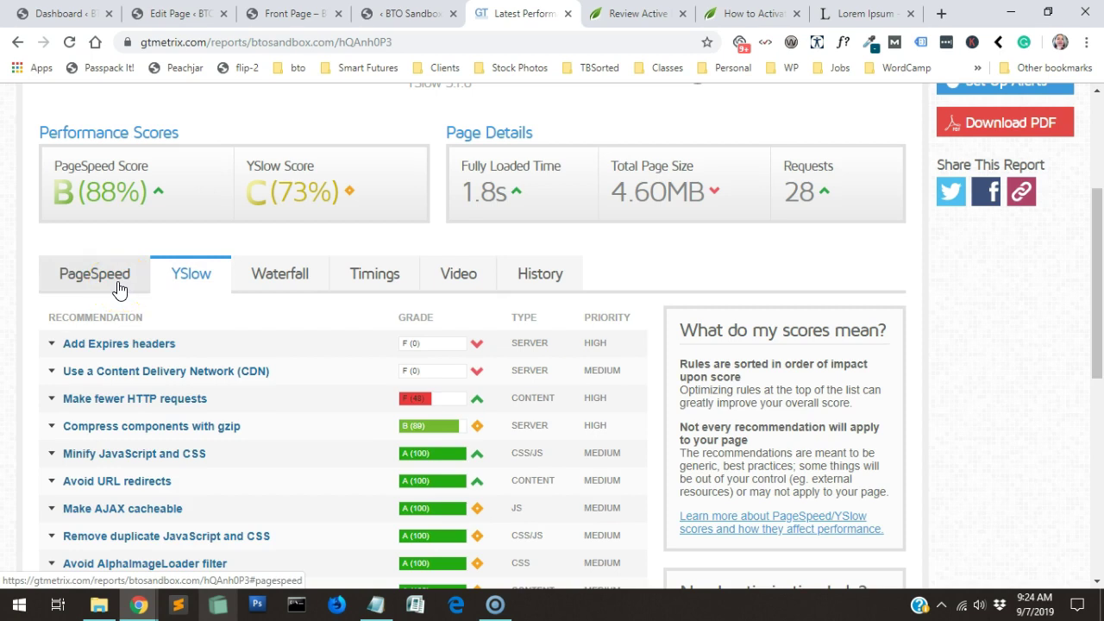
scroll(263, 337, up, 3)
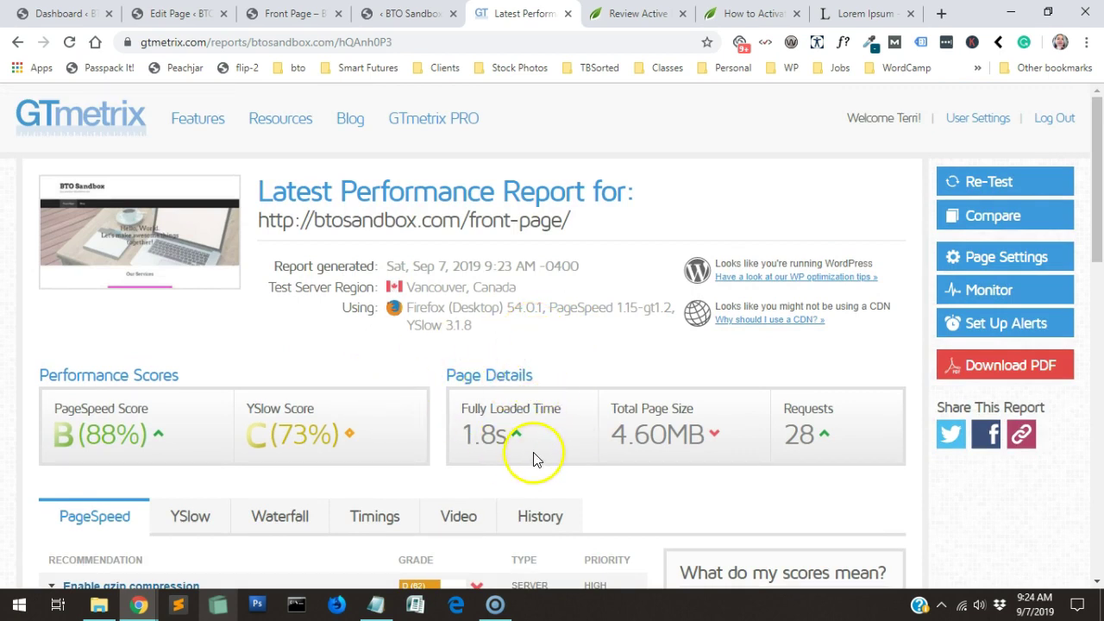
click(410, 13)
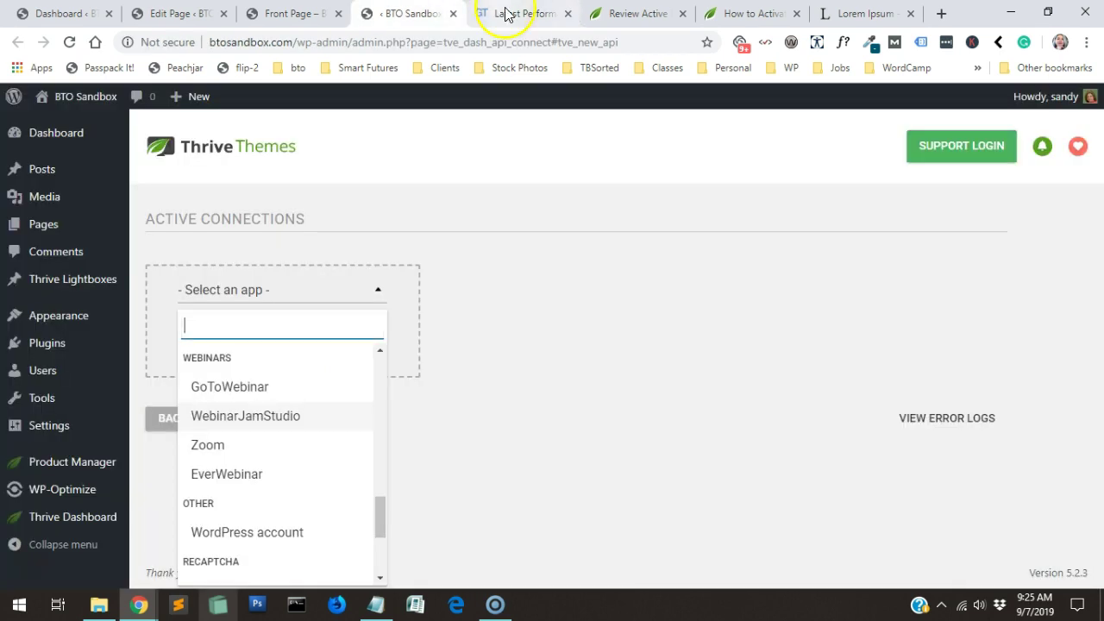
key(ctrl+Tab)
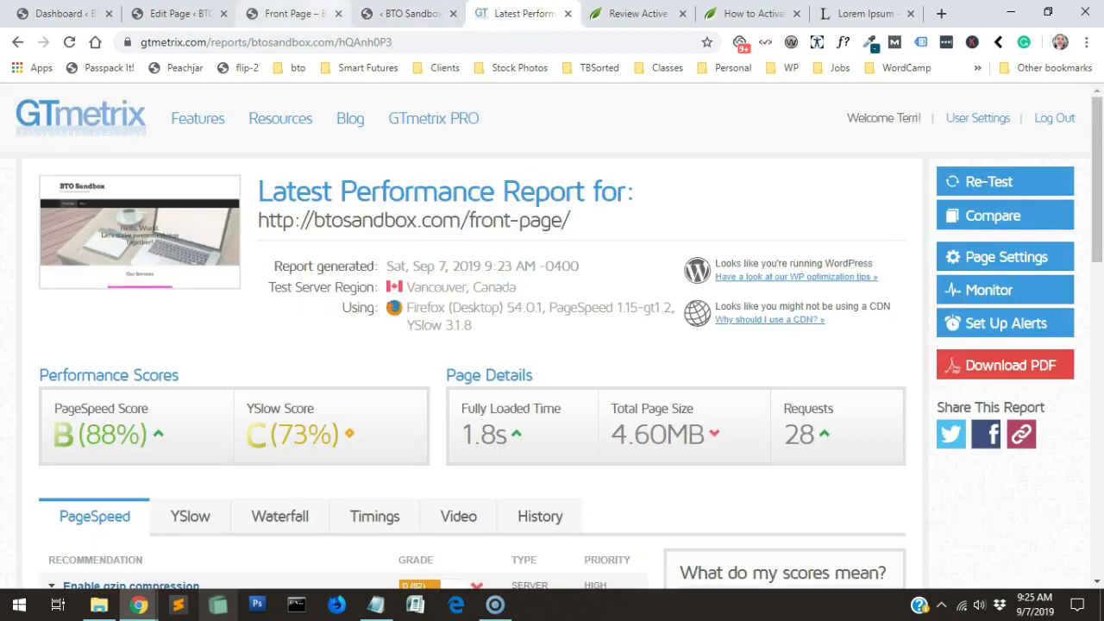
- Return to the live front page and review it from the site header through the services, call to action and post list
key(ctrl+3)
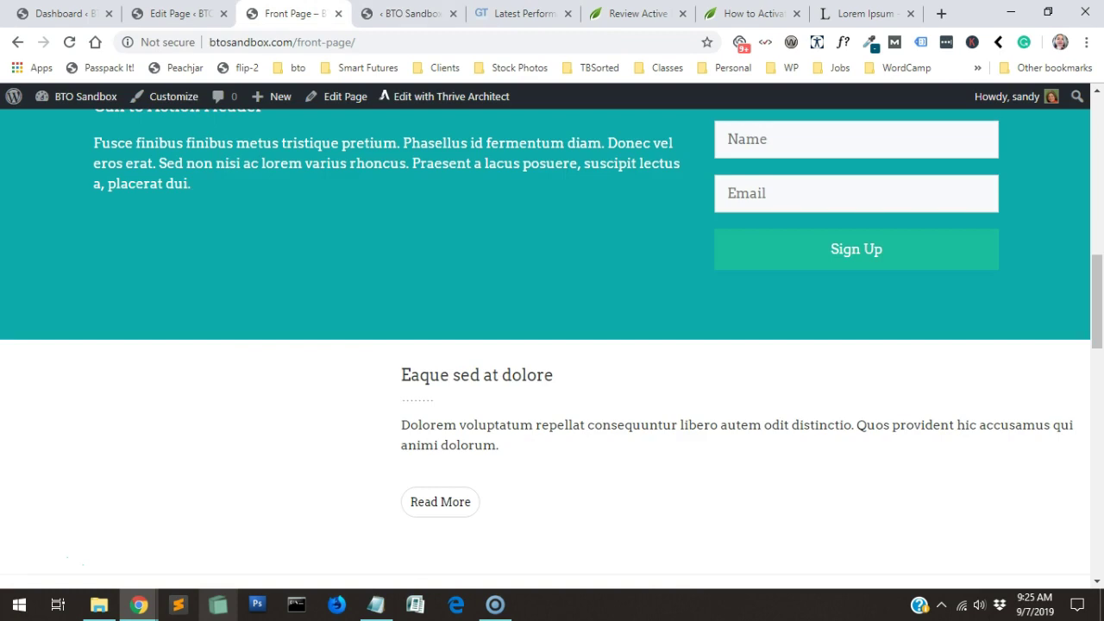
scroll(558, 259, up, 10)
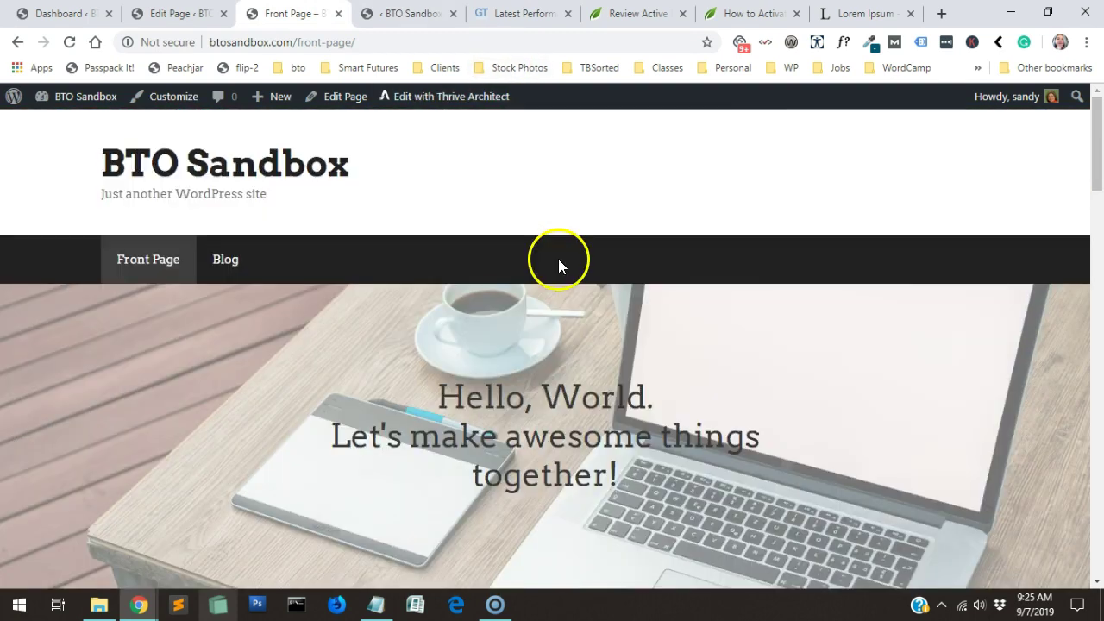
scroll(559, 265, down, 6)
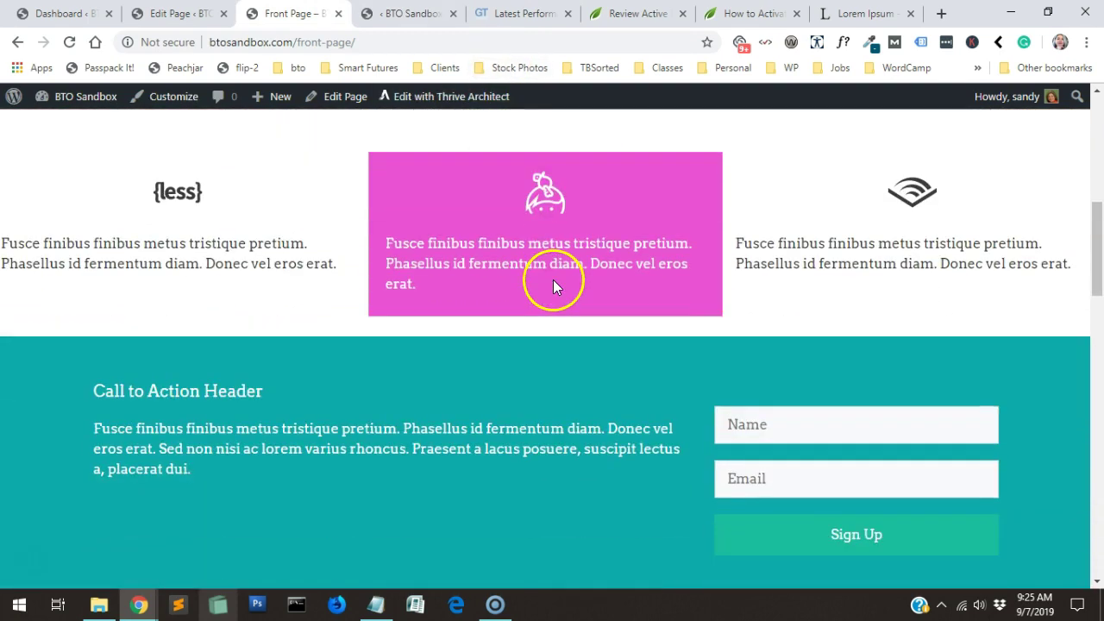
scroll(553, 280, down, 6)
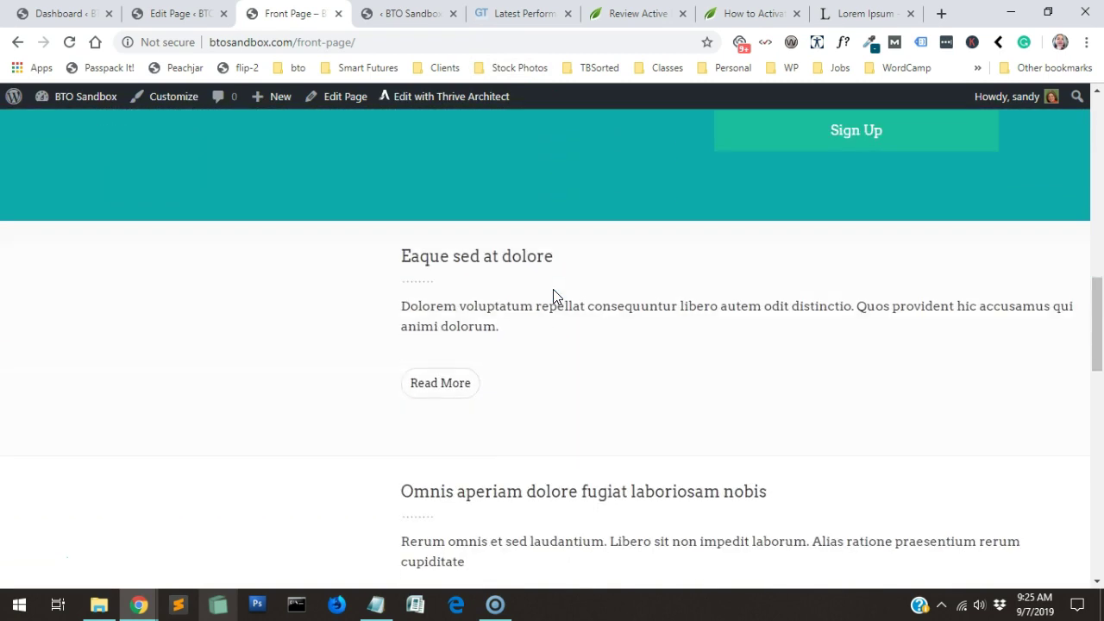
scroll(554, 293, down, 6)
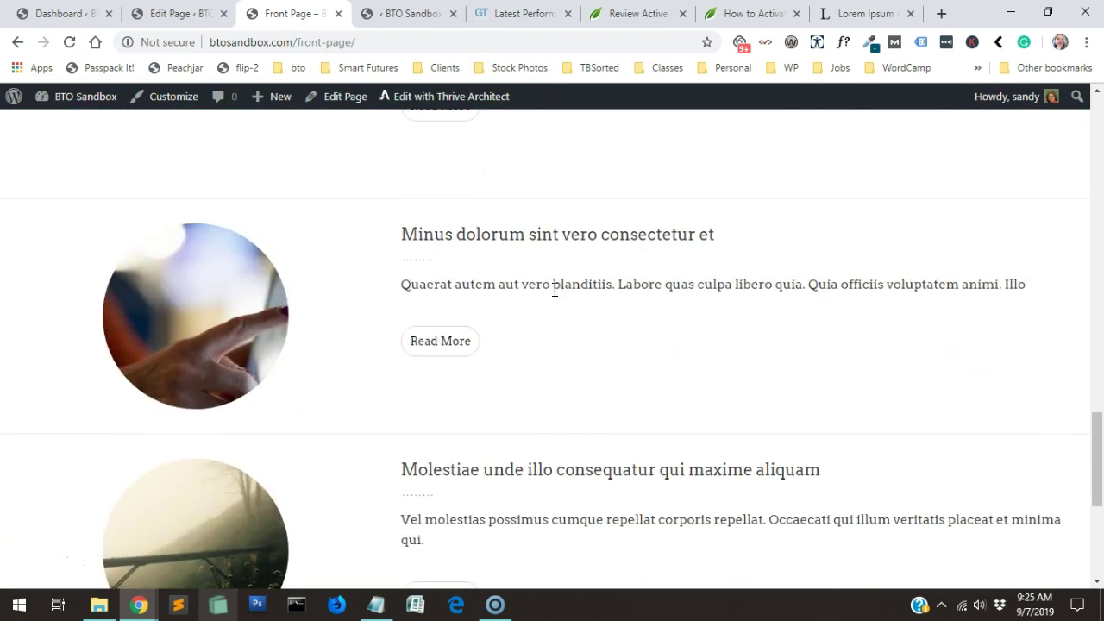
click(567, 312)
click(584, 291)
scroll(584, 302, down, 1)
scroll(585, 304, down, 1)
scroll(585, 304, up, 1)
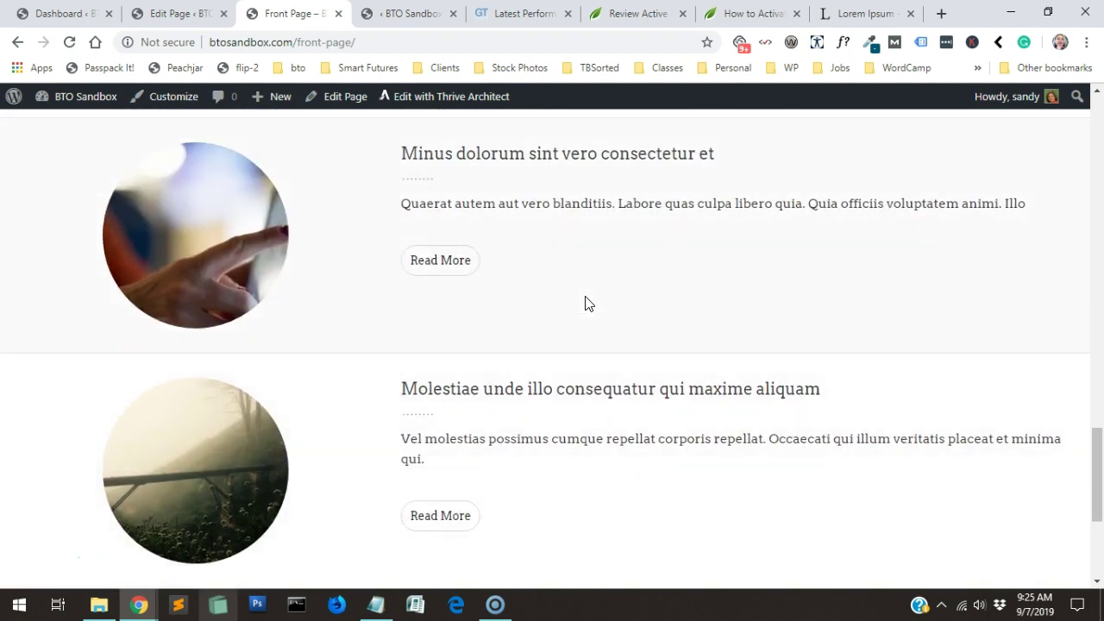
drag(1098, 463, 1099, 466)
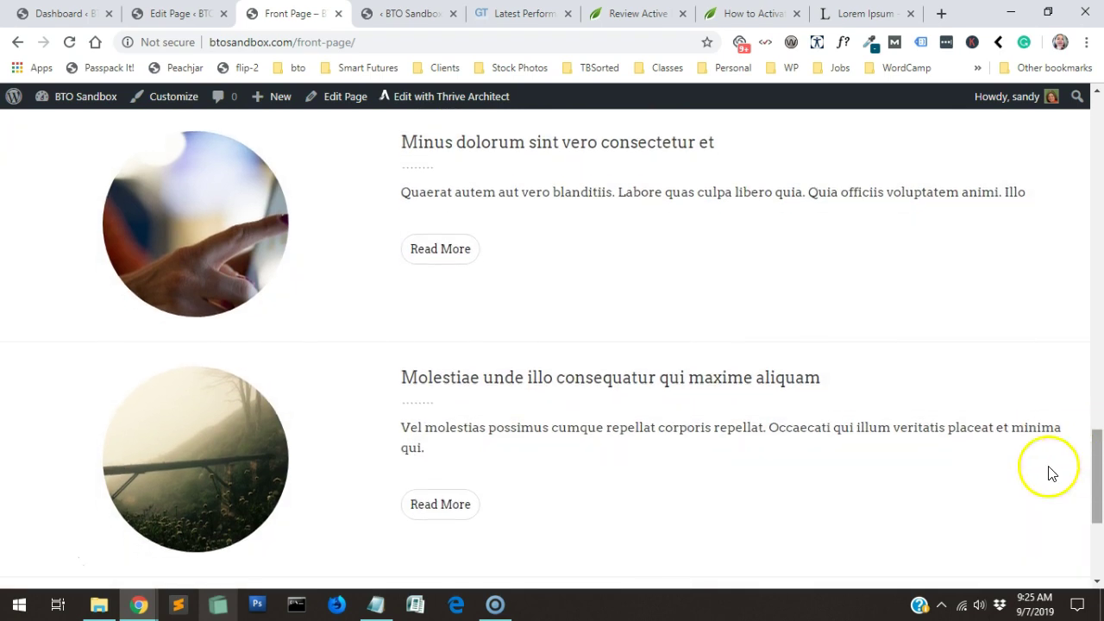